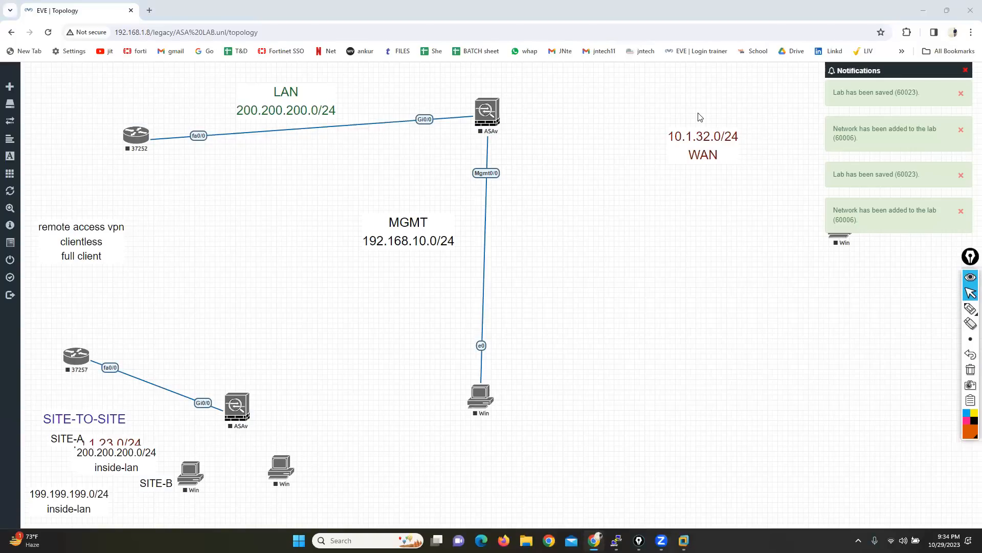
# Step: Connect the upper ASAv firewall's Gi0/1 interface to e0 of the Windows node on the WAN side
pyautogui.moveTo(499, 111)
pyautogui.moveTo(499, 111); pyautogui.dragTo(831, 233)
pyautogui.click(512, 367)
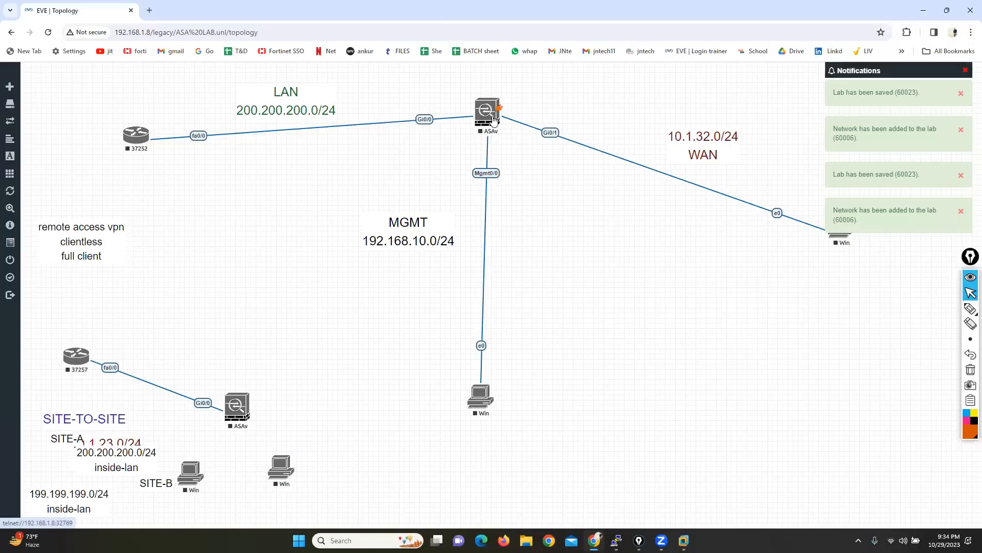
# Step: Start the upper ASAv and the MGMT Windows node, and straighten the positions of router 37252 and that Windows node
pyautogui.rightClick(496, 117)
pyautogui.click(513, 138)
pyautogui.moveTo(132, 145); pyautogui.dragTo(132, 128)
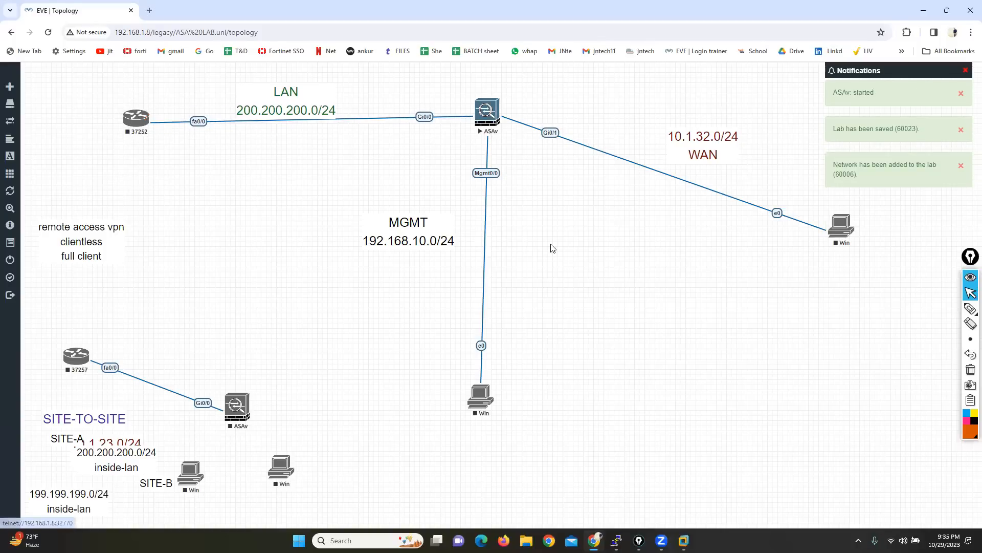
pyautogui.rightClick(480, 397)
pyautogui.click(490, 407)
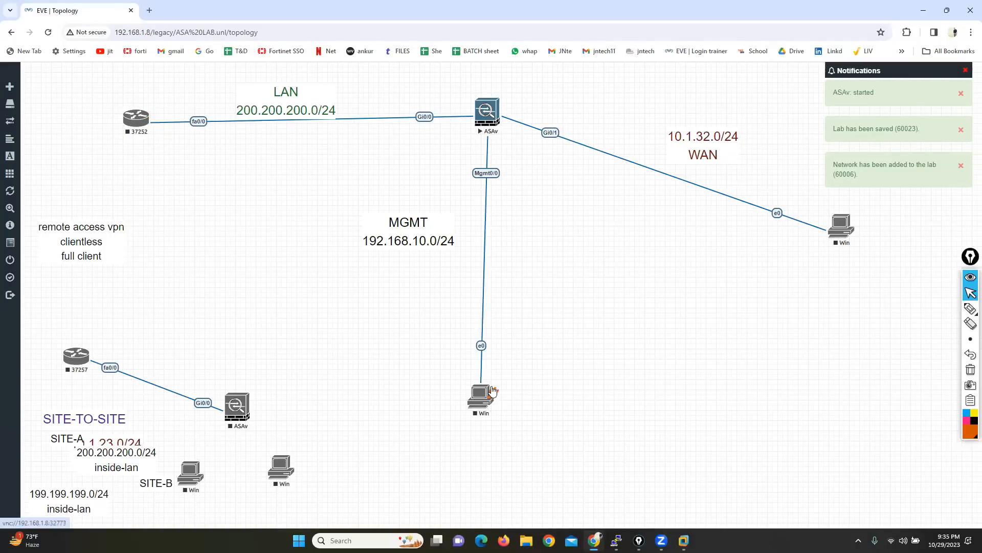
pyautogui.moveTo(482, 396); pyautogui.dragTo(491, 395)
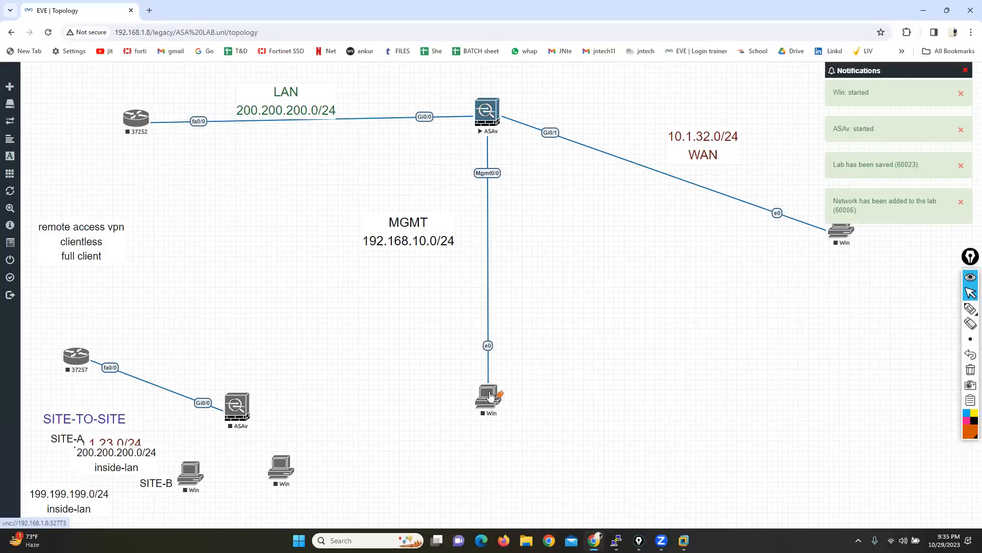
# Step: Open the upper ASAv's console in the Telnet client, and move and widen its window below the firewall
pyautogui.click(486, 127)
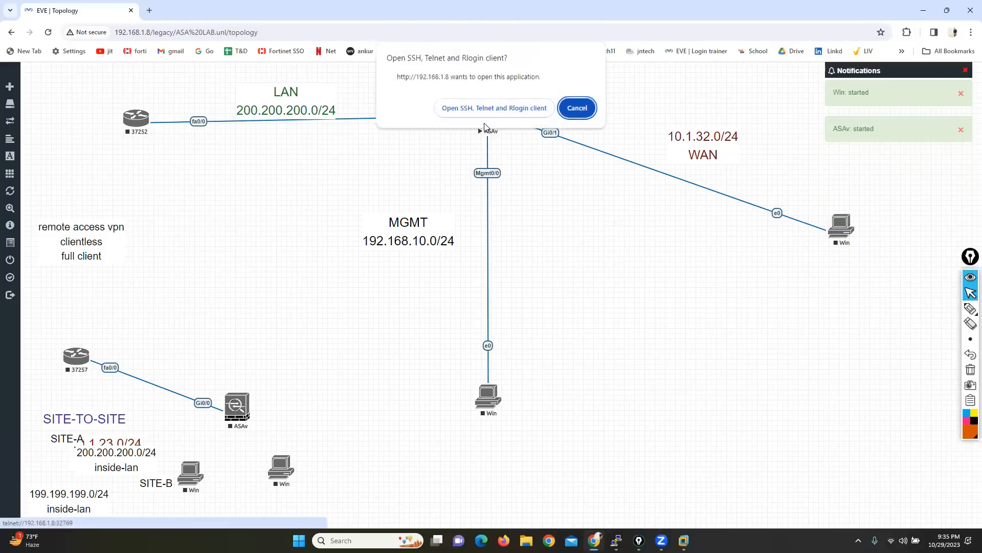
pyautogui.click(499, 105)
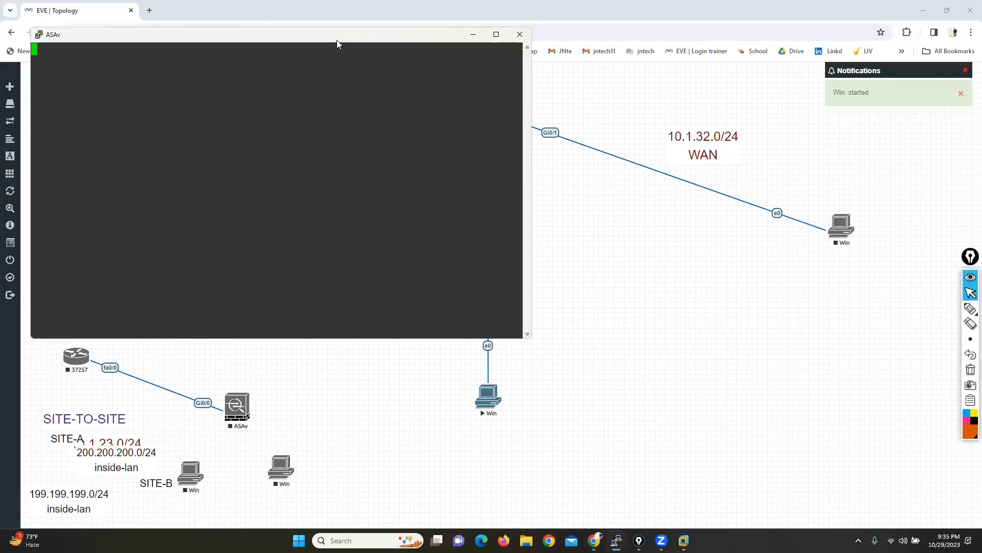
pyautogui.moveTo(331, 41); pyautogui.dragTo(548, 256)
pyautogui.moveTo(750, 372); pyautogui.dragTo(842, 362)
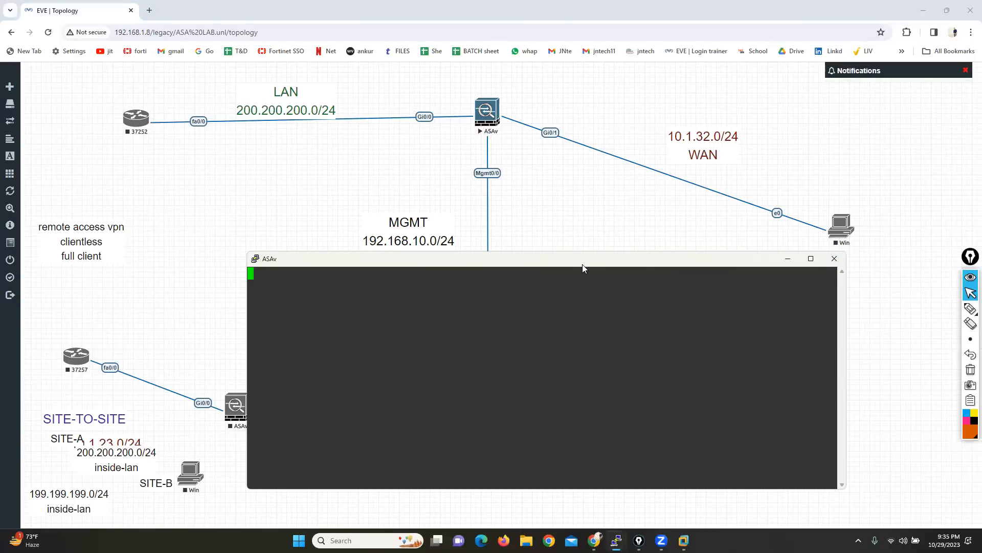
pyautogui.click(590, 192)
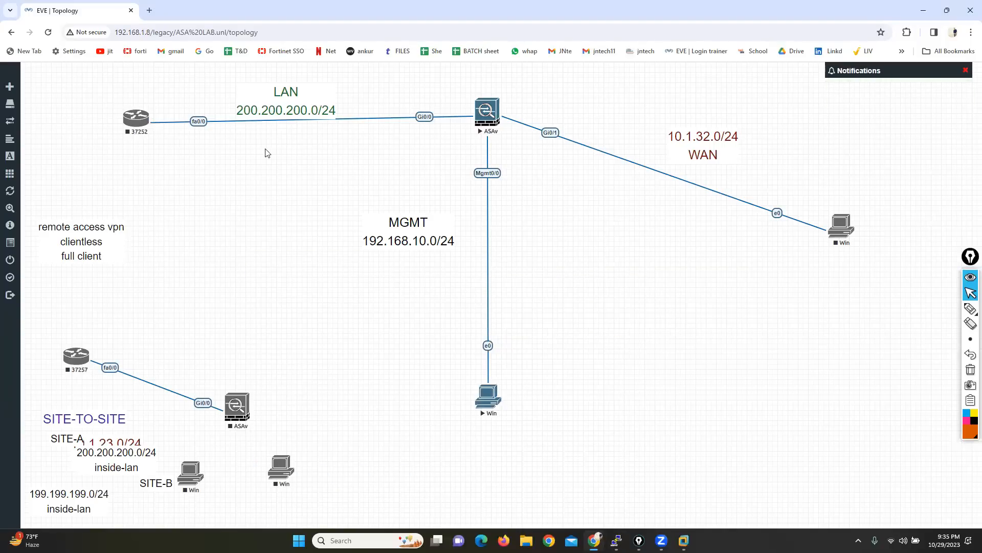
# Step: Start router 37252, open its console to check that it boots, and minimize the console
pyautogui.rightClick(134, 117)
pyautogui.click(158, 140)
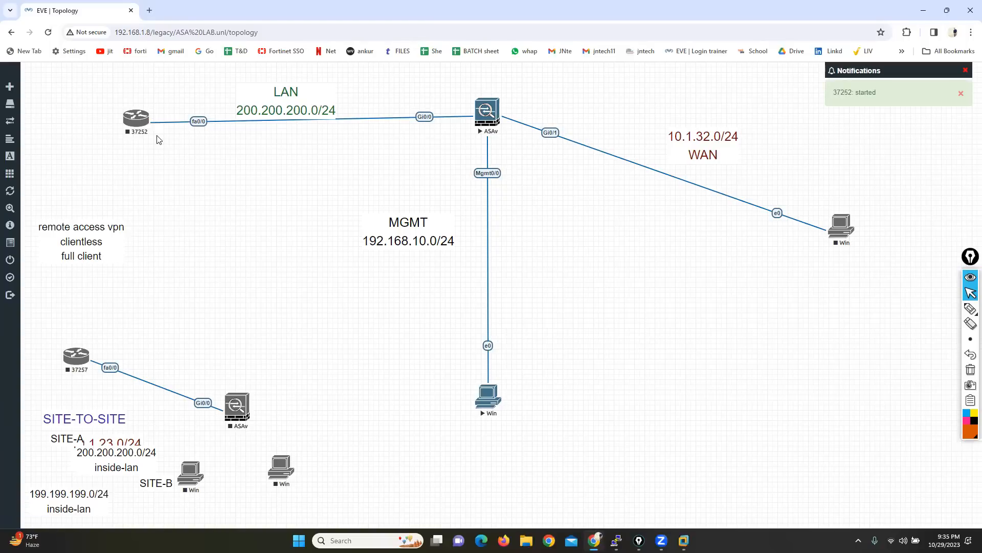
pyautogui.click(136, 117)
pyautogui.click(463, 109)
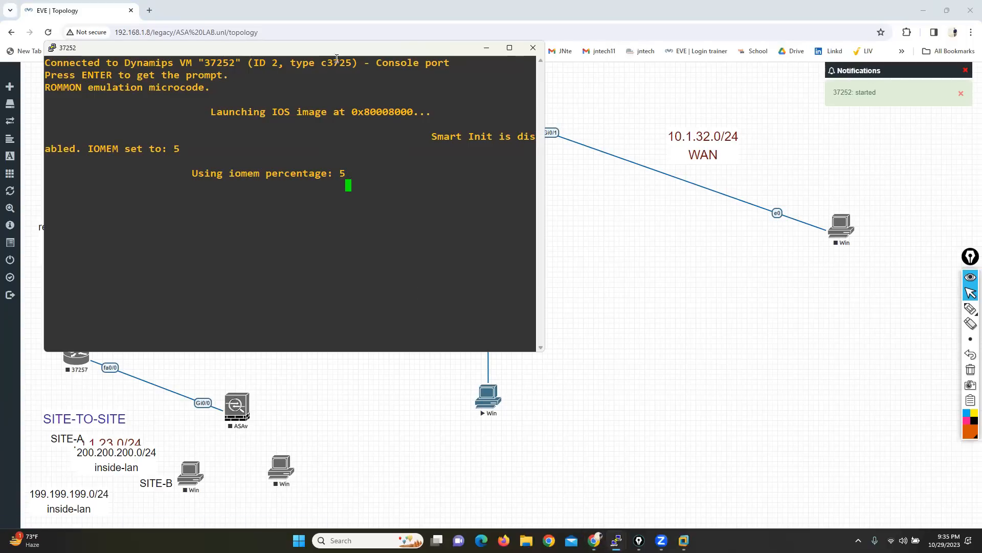
pyautogui.moveTo(327, 48); pyautogui.dragTo(322, 173)
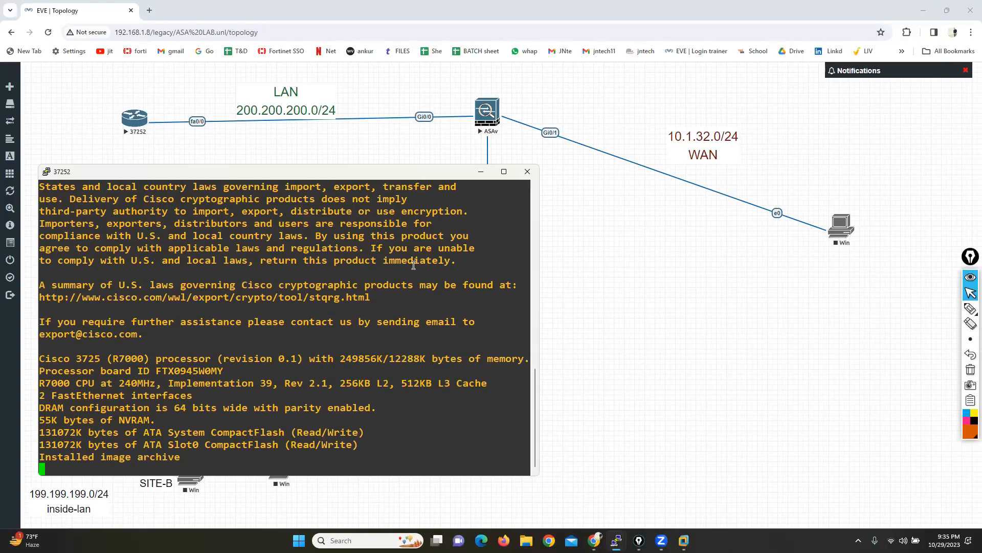
pyautogui.click(477, 173)
# Step: Close the old ASAv console session that shows the previous interface configuration
pyautogui.moveTo(616, 540)
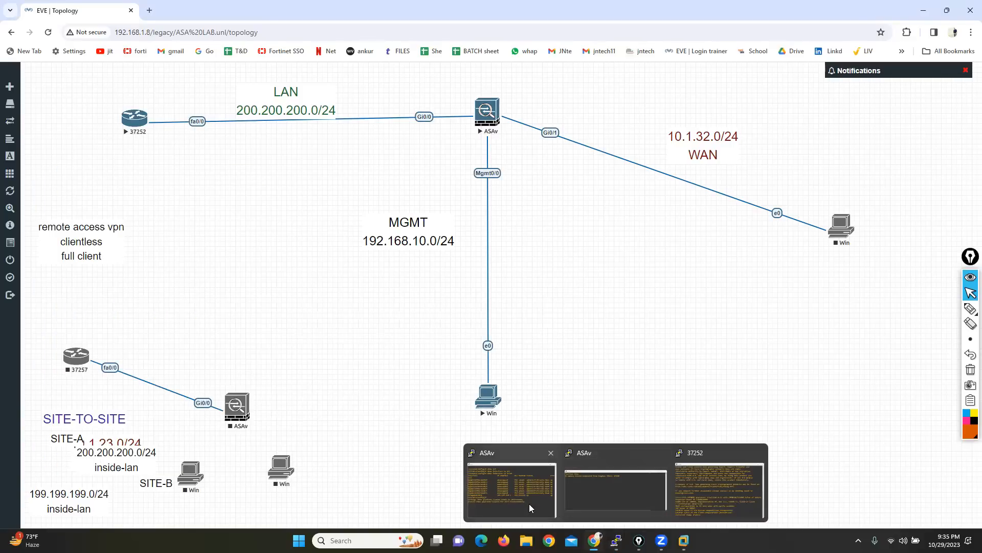
pyautogui.click(516, 482)
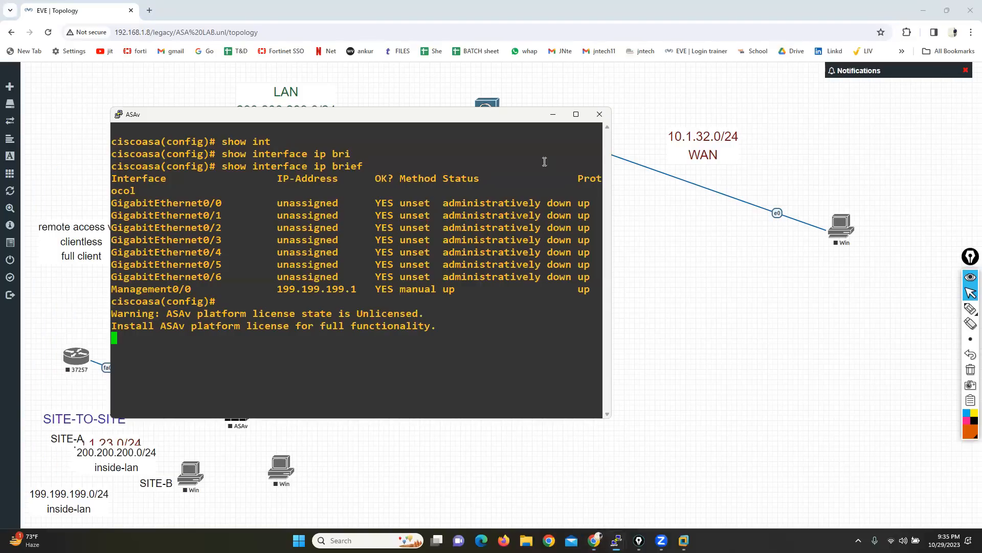
pyautogui.click(596, 114)
pyautogui.click(501, 303)
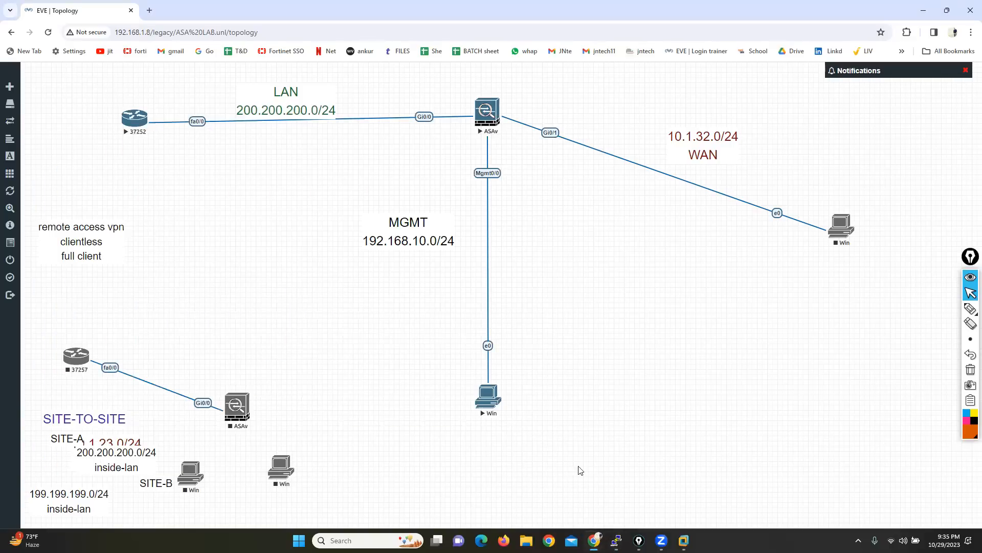
# Step: Bring back the booting ASAv's console and place it below the MGMT label
pyautogui.moveTo(616, 541)
pyautogui.click(585, 496)
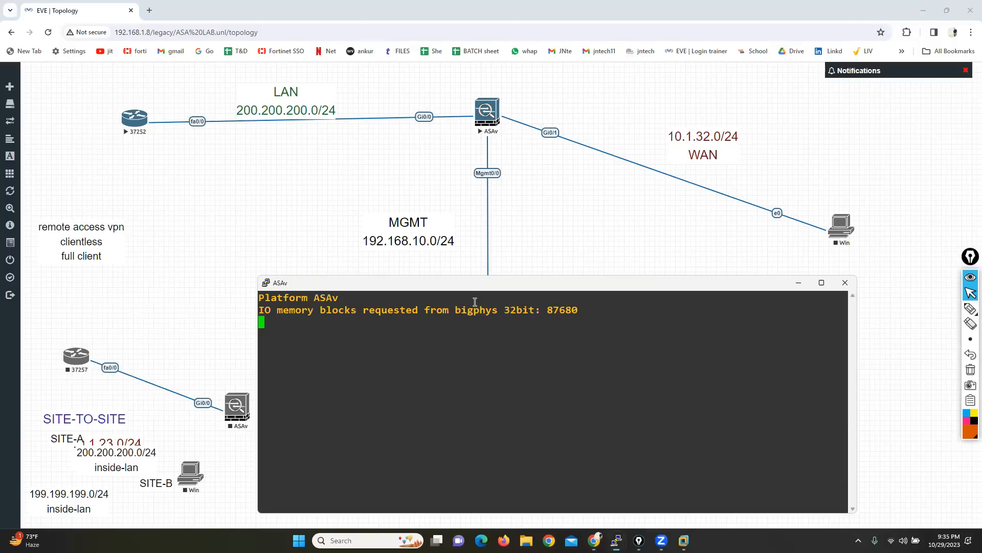
pyautogui.moveTo(450, 276); pyautogui.dragTo(441, 250)
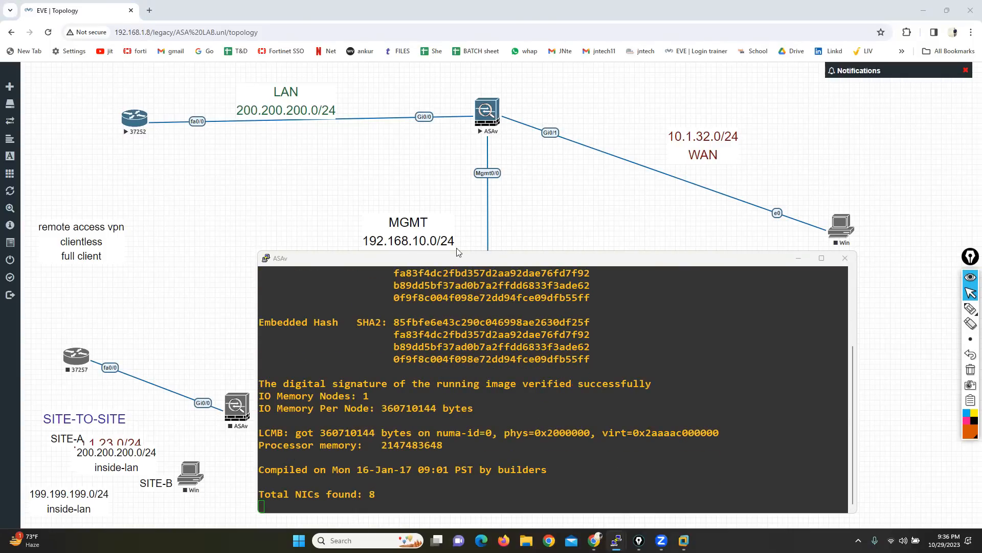
pyautogui.click(447, 266)
pyautogui.moveTo(447, 265); pyautogui.dragTo(425, 273)
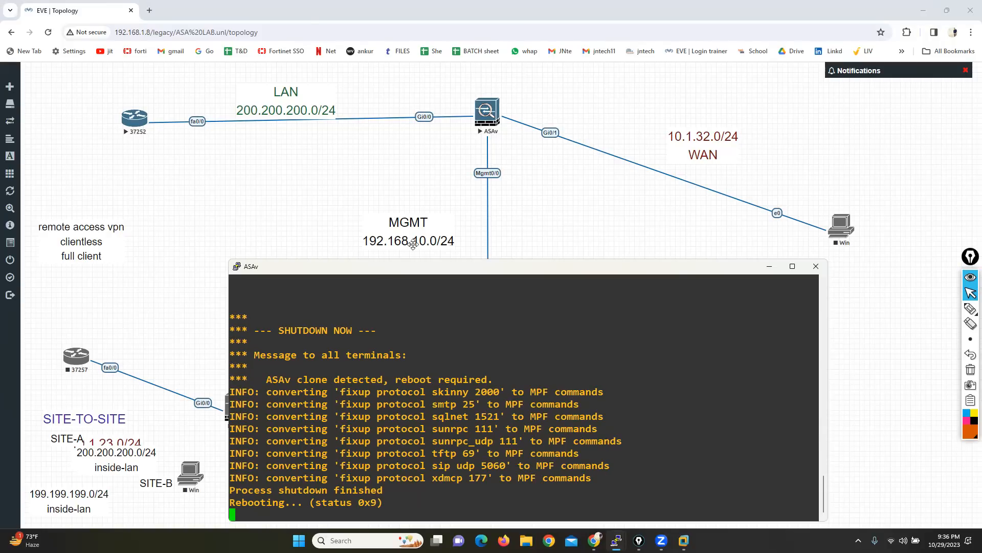
# Step: Change the network address in the MGMT label to 199.199.199.0/24 and move the label slightly
pyautogui.moveTo(413, 233); pyautogui.dragTo(422, 225)
pyautogui.doubleClick(422, 226)
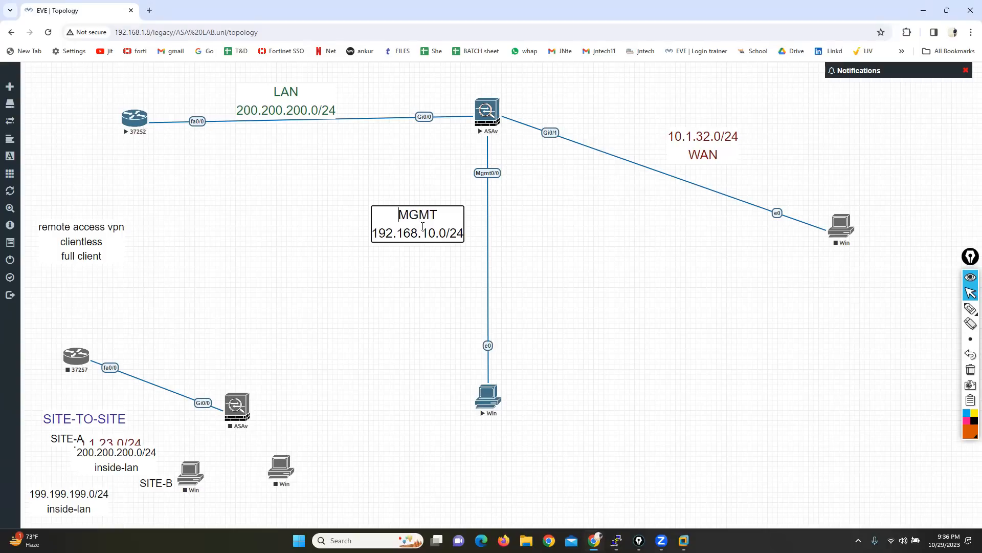
pyautogui.press('BackSpace')
pyautogui.press('BackSpace')
pyautogui.press('BackSpace')
pyautogui.press('BackSpace')
pyautogui.press('BackSpace')
pyautogui.press('BackSpace')
pyautogui.press('BackSpace')
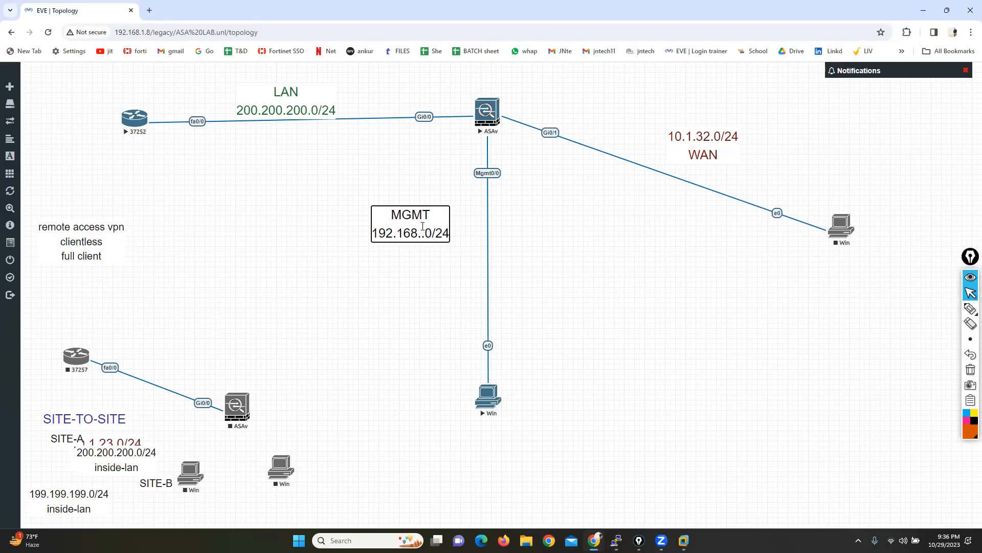
pyautogui.press('BackSpace')
pyautogui.write('9.199')
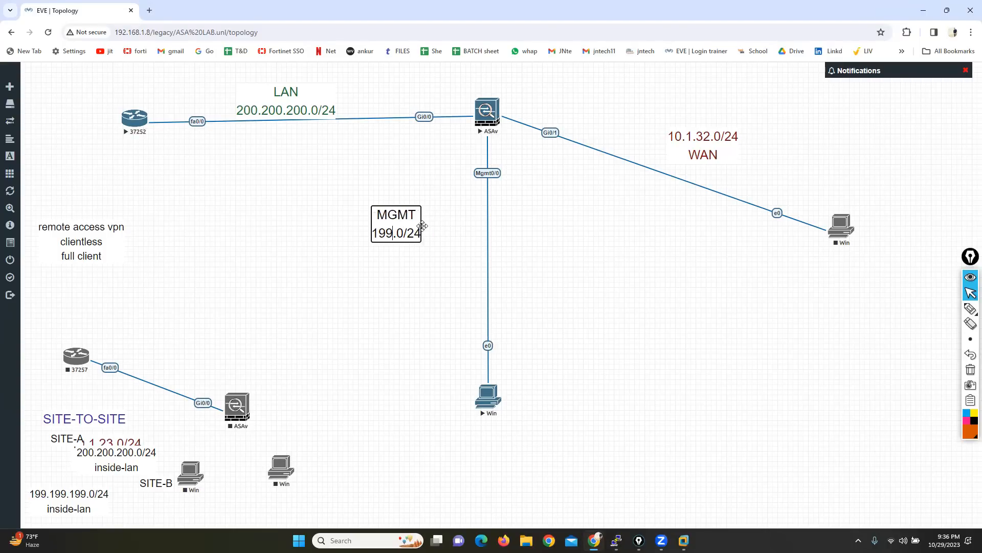
pyautogui.write('.199.1')
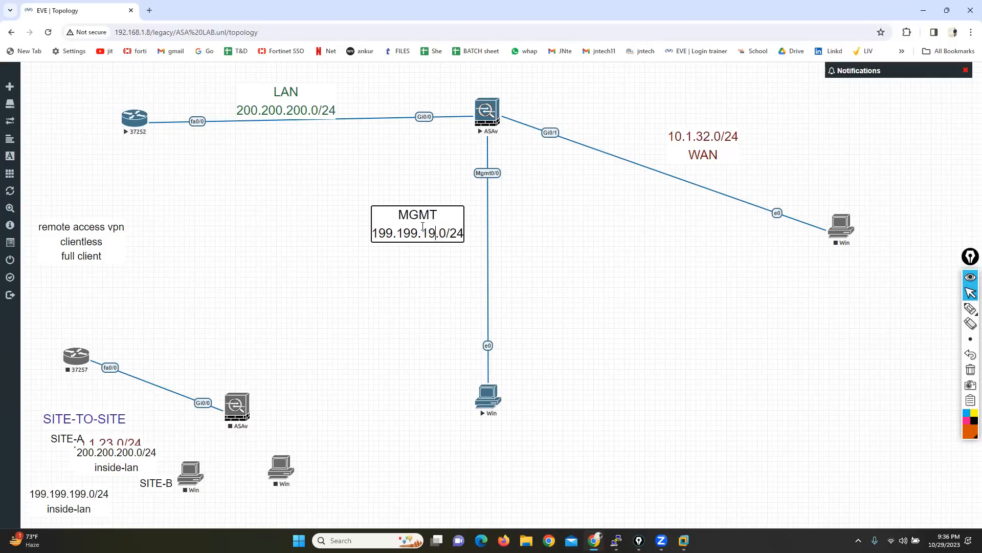
pyautogui.click(425, 330)
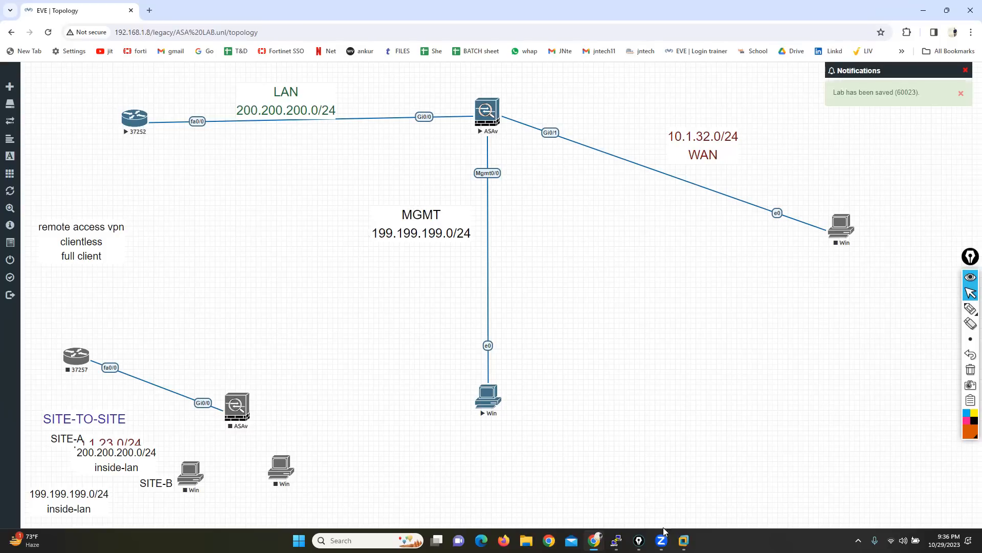
# Step: Return to the ASAv console and move it higher over the topology while the firewall reboots
pyautogui.moveTo(616, 540)
pyautogui.click(565, 483)
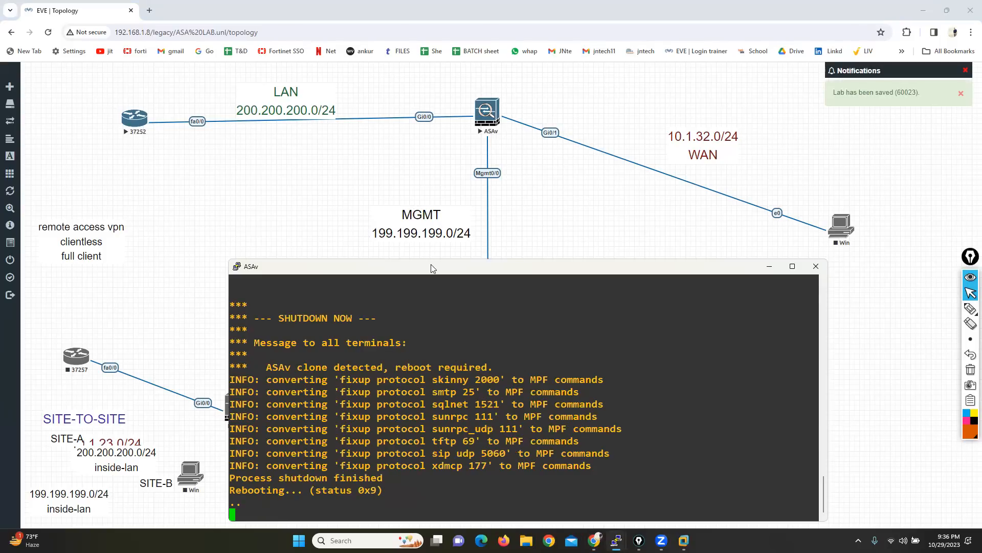
pyautogui.moveTo(432, 267); pyautogui.dragTo(428, 226)
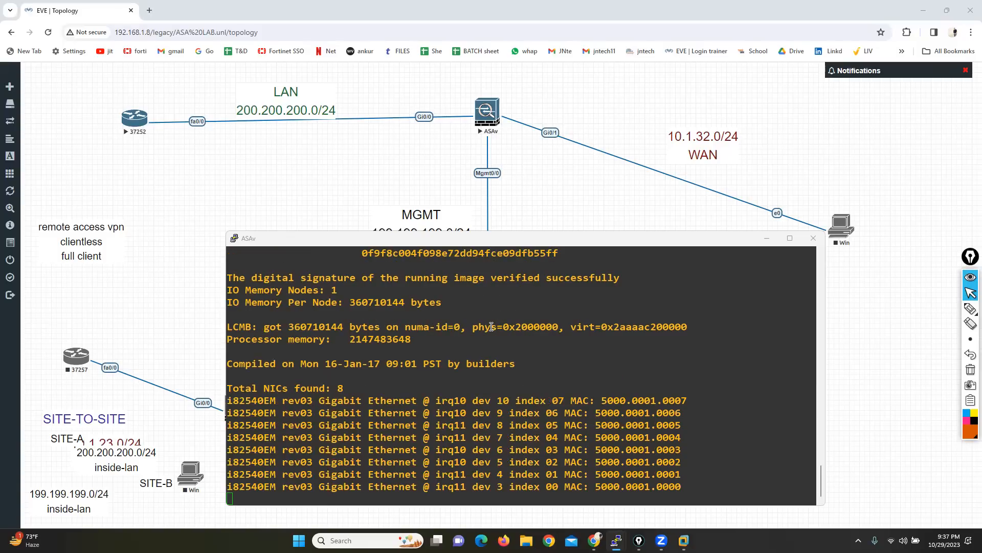
pyautogui.moveTo(495, 238); pyautogui.dragTo(500, 217)
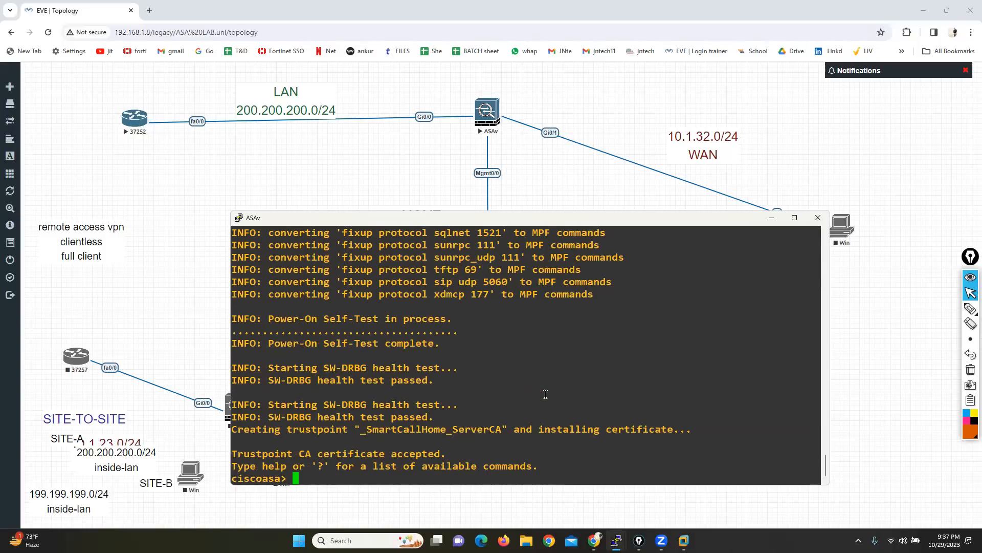
# Step: Enter privileged mode on the ASAv with enable, leaving the password blank, and open global configuration mode
pyautogui.press('Return')
pyautogui.press('Return')
pyautogui.write('em')
pyautogui.press('Tab')
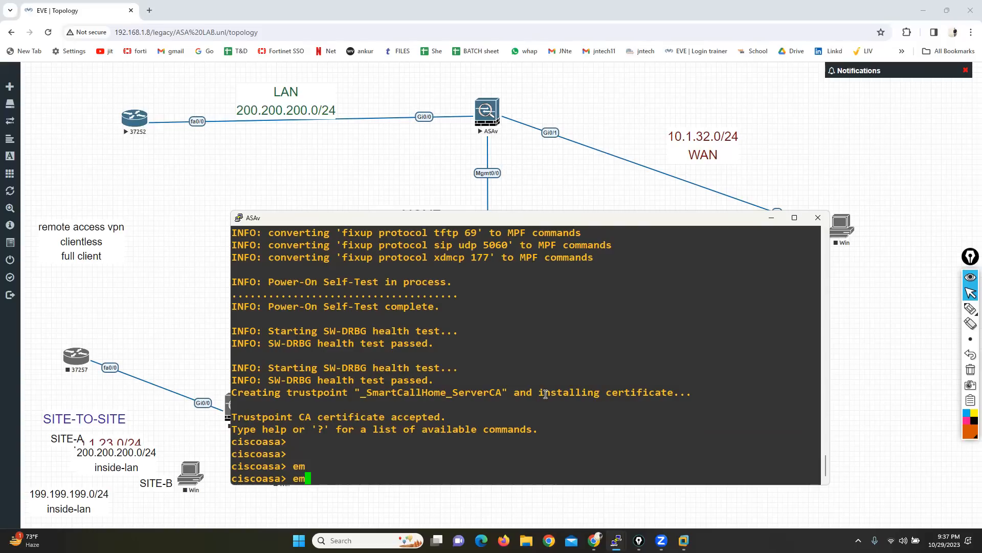
pyautogui.press('BackSpace')
pyautogui.write('na')
pyautogui.press('Tab')
pyautogui.press('Return')
pyautogui.press('Return')
pyautogui.press('Return')
pyautogui.write('CONF T')
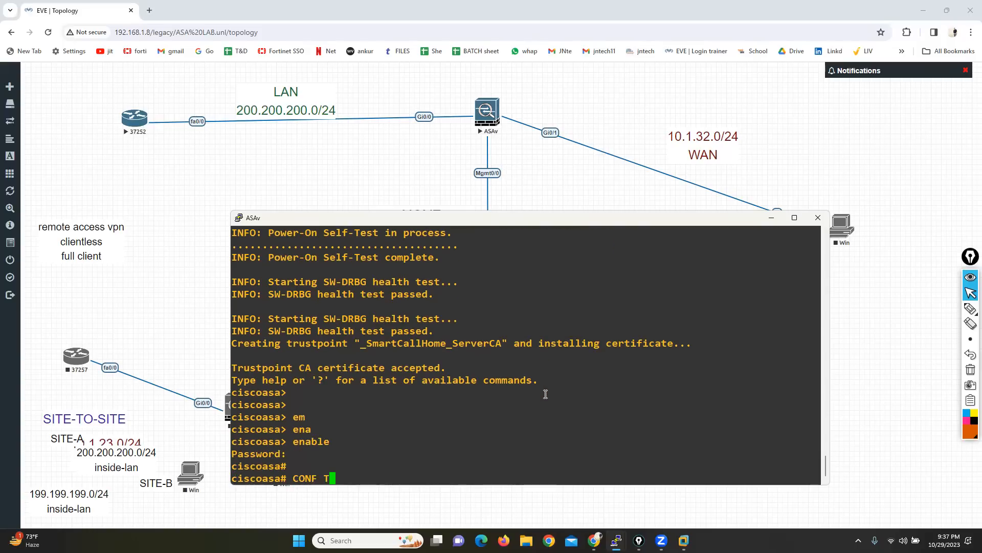
pyautogui.press('Return')
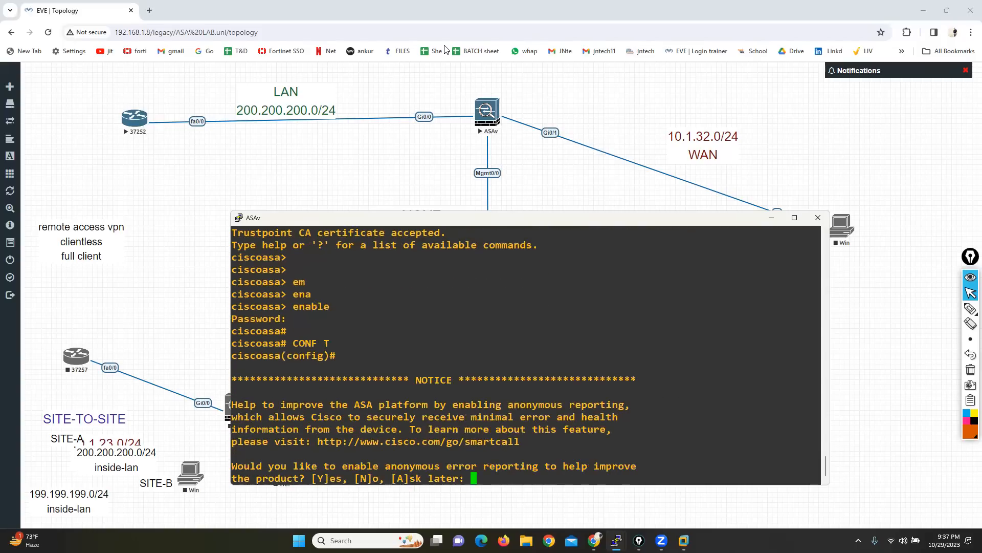
# Step: Skip the anonymous error reporting question without choosing an answer and return to the configuration prompt
pyautogui.click(447, 49)
pyautogui.click(389, 245)
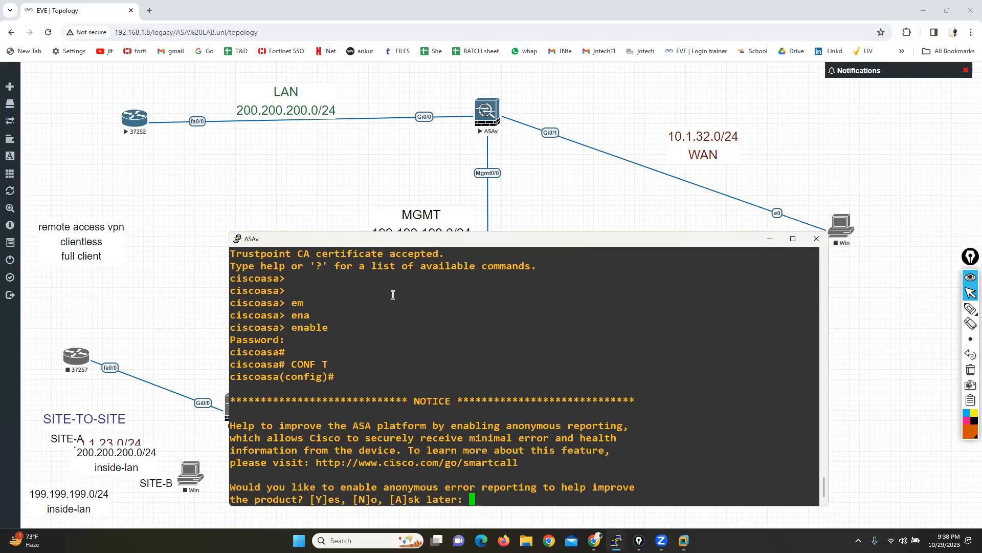
pyautogui.press('Return')
pyautogui.press('Return')
pyautogui.press('Return')
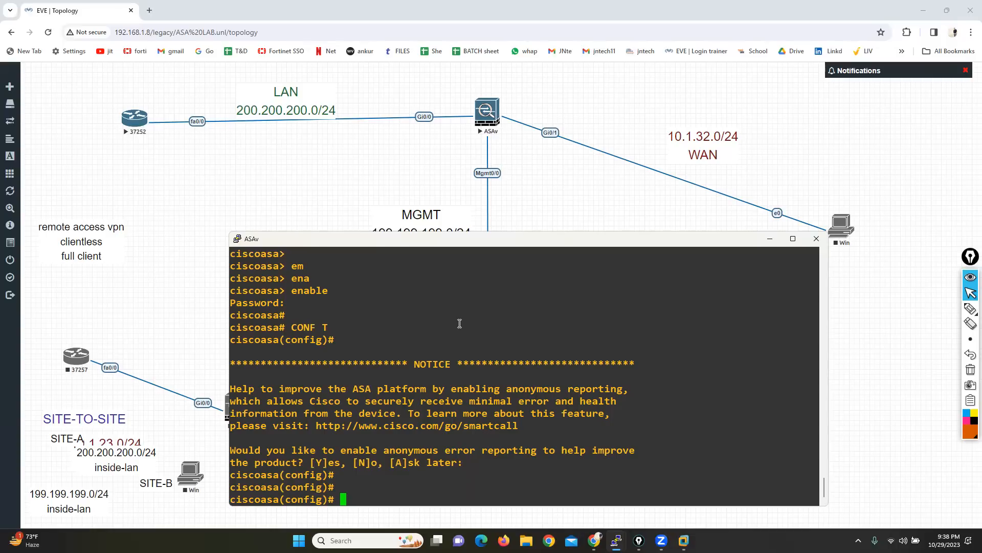
# Step: Configure interface Management 0/0 with the name mgmt and security level 50
pyautogui.press('Tab')
pyautogui.write('MA')
pyautogui.press('Tab')
pyautogui.write('0/0')
pyautogui.press('Return')
pyautogui.write('nameif mgm')
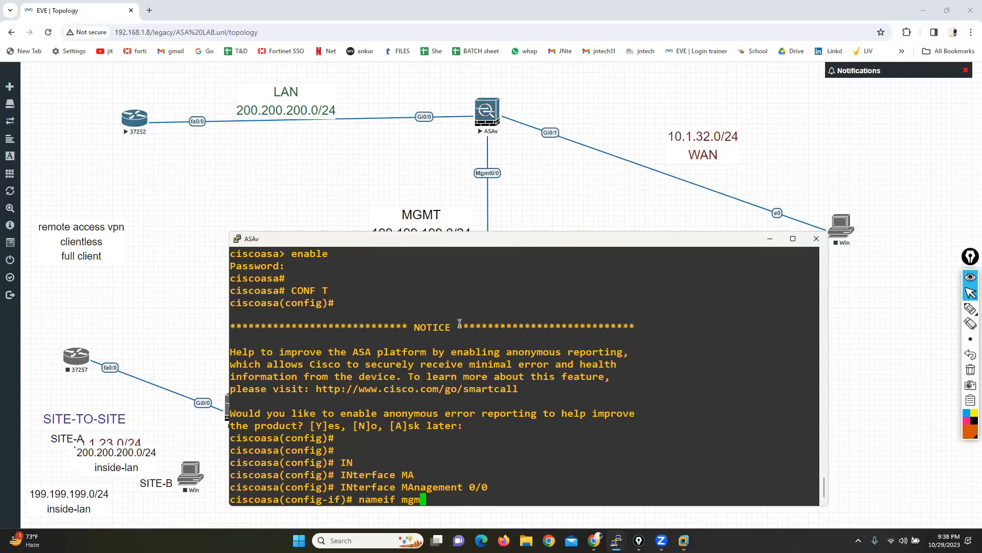
pyautogui.write('t')
pyautogui.press('Return')
pyautogui.write('sec')
pyautogui.press('Tab')
pyautogui.write('50')
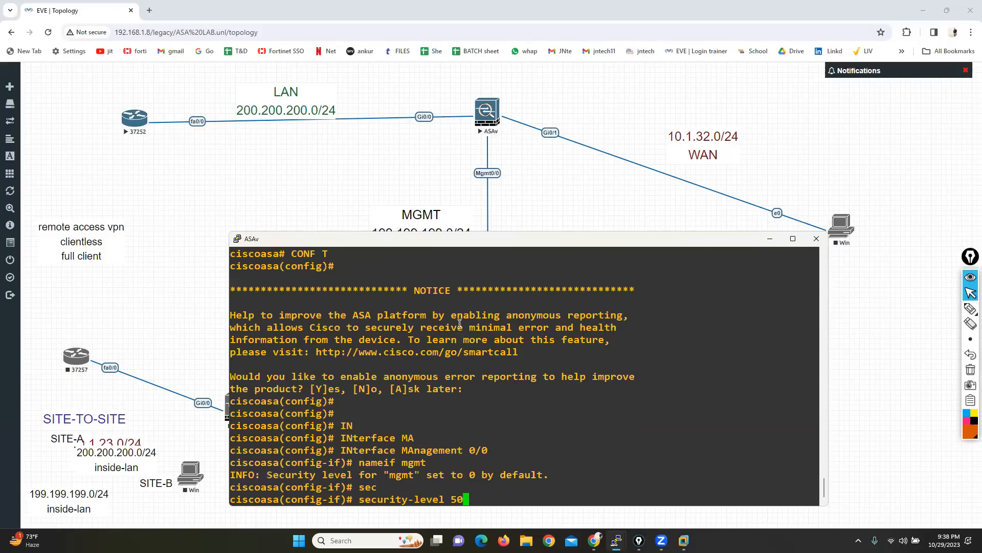
pyautogui.press('Return')
# Step: Assign IP address 199.199.199.1 with mask 255.255.255.0 to the Management 0/0 interface
pyautogui.write('ip add')
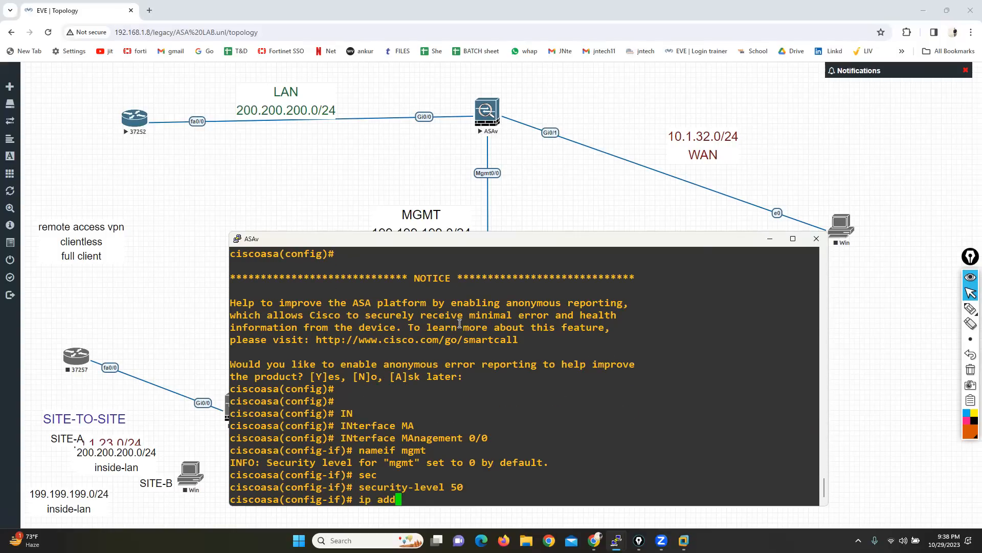
pyautogui.press('Tab')
pyautogui.write('19')
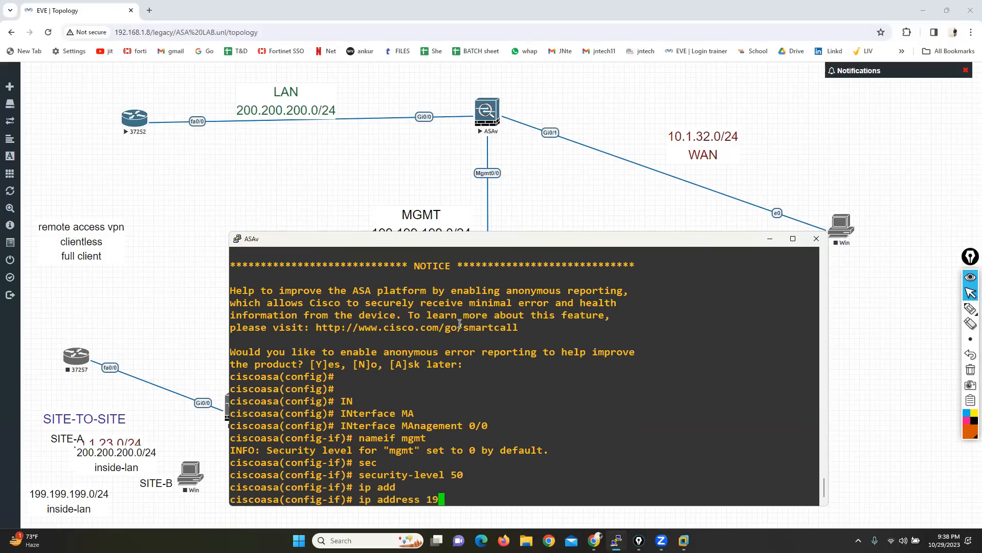
pyautogui.write('9.199.199.1 255.255.255.0')
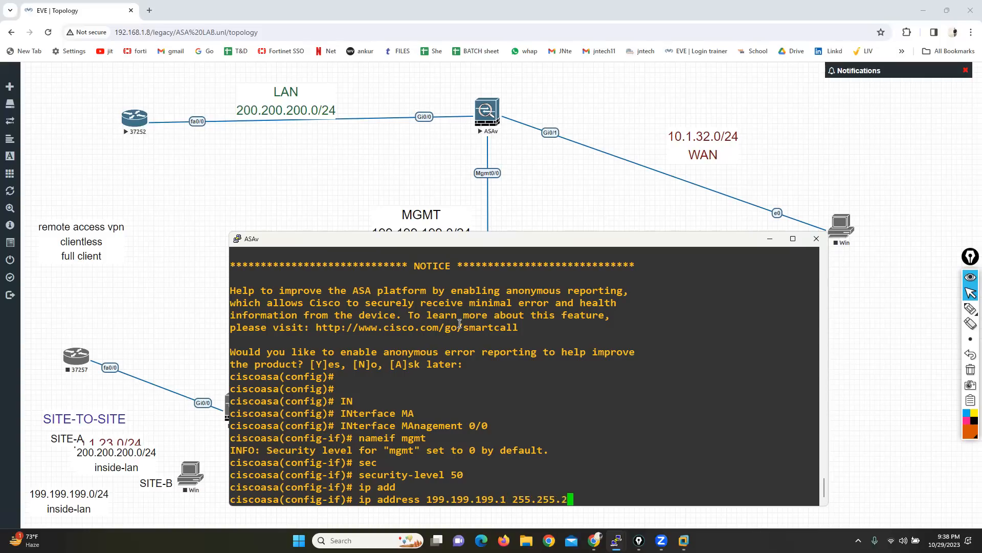
pyautogui.press('Return')
# Step: Bring up the Management 0/0 interface with no shutdown and exit to global configuration mode
pyautogui.write('no shec')
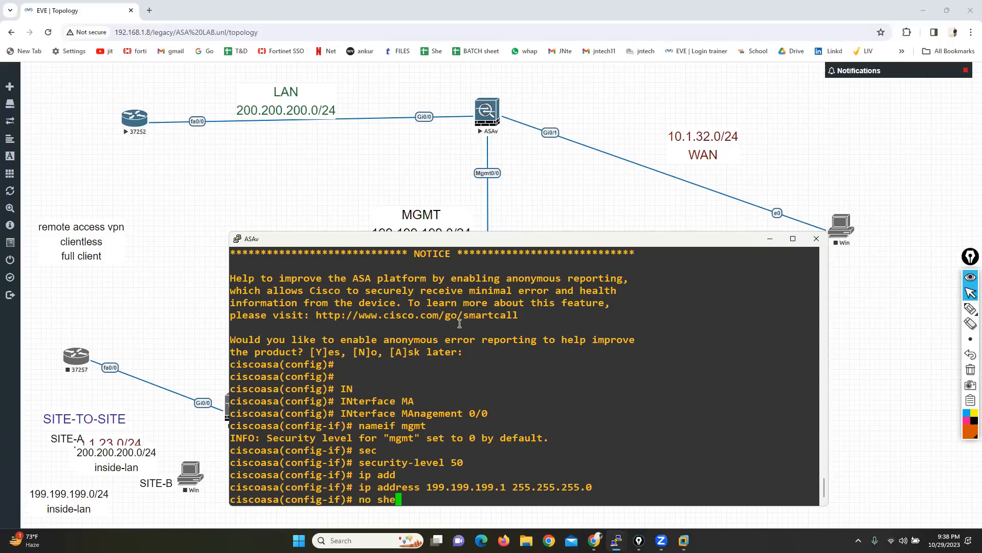
pyautogui.press('BackSpace')
pyautogui.press('BackSpace')
pyautogui.press('Return')
pyautogui.press('Return')
pyautogui.press('Return')
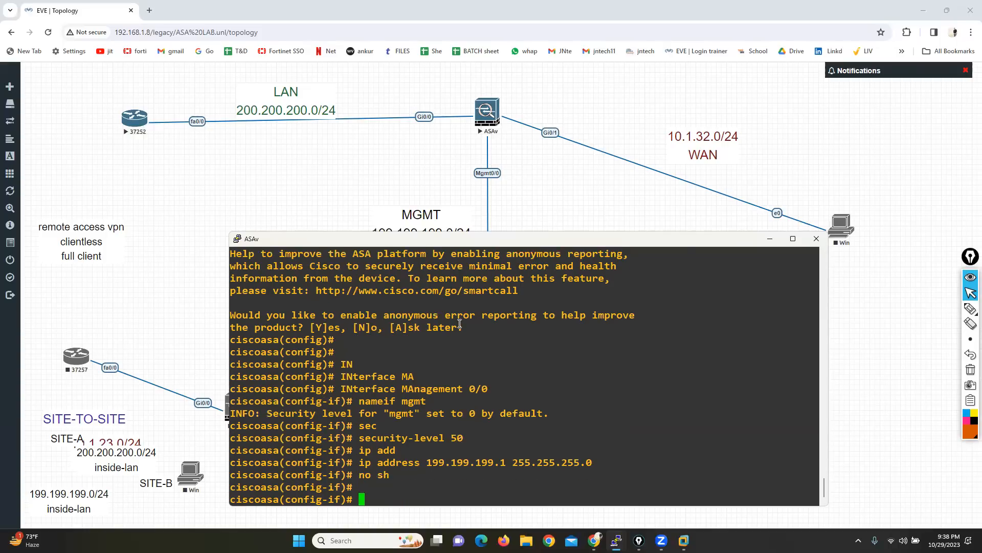
pyautogui.write('EXIT')
pyautogui.press('Return')
pyautogui.press('Return')
# Step: Enable the HTTP server on the ASAv with http server enable
pyautogui.write('http ser')
pyautogui.press('Tab')
pyautogui.write('en')
pyautogui.press('Tab')
pyautogui.press('Return')
pyautogui.press('Return')
pyautogui.press('Return')
# Step: Permit HTTP management access from network 199.199.199.0 with mask 255.255.255.0 on the mgmt interface
pyautogui.write('http ')
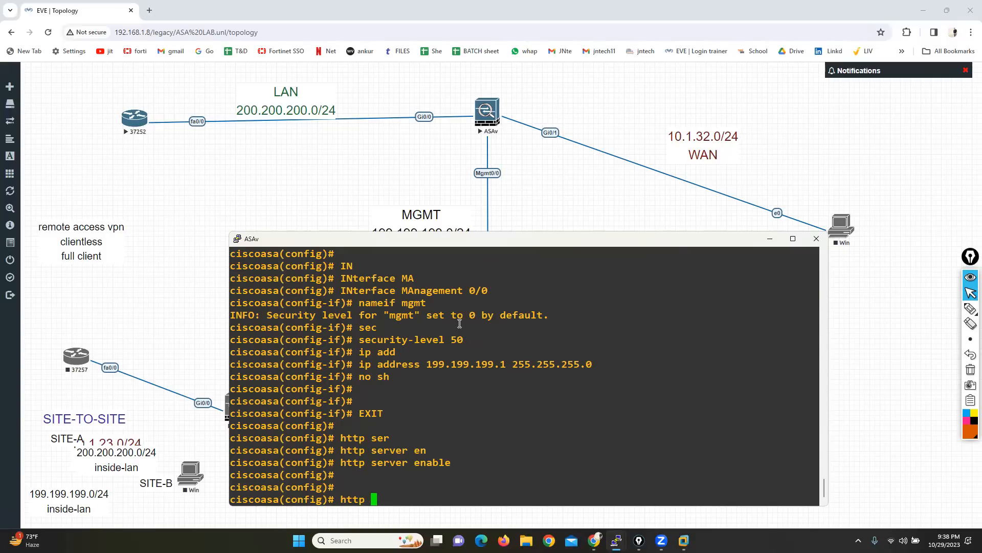
pyautogui.write('199.199.199.0 255')
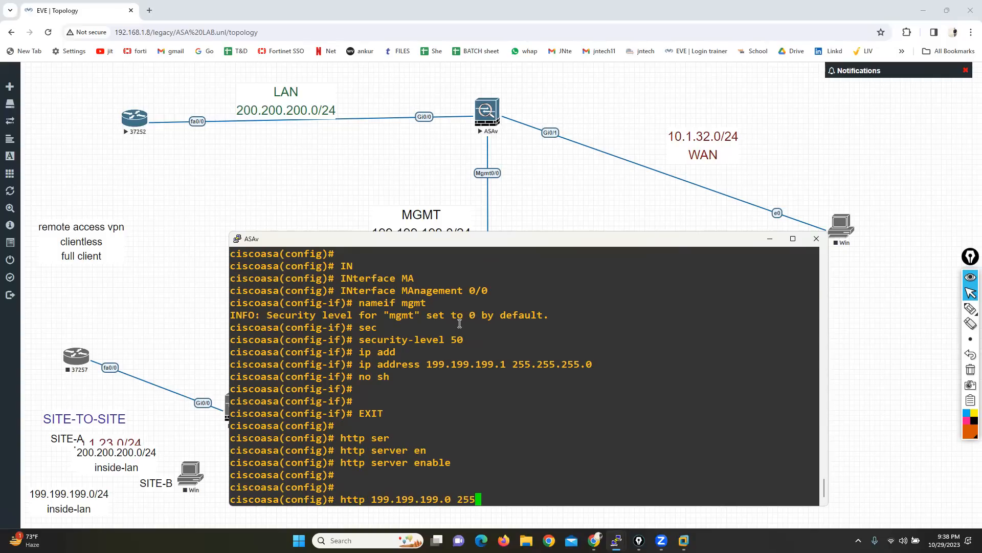
pyautogui.write('.255.255.0 mgmt')
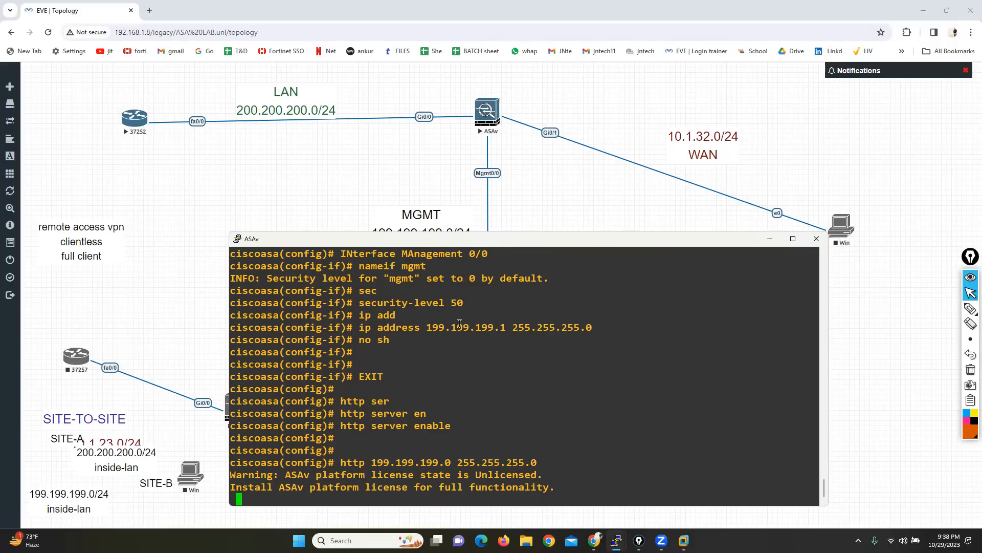
pyautogui.press('Return')
pyautogui.press('Return')
pyautogui.press('Return')
pyautogui.press('Return')
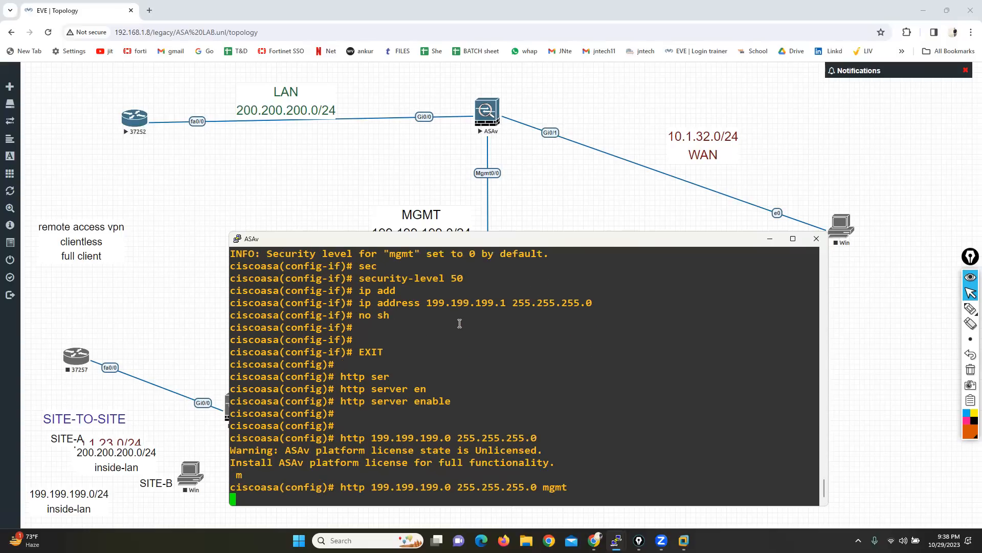
# Step: Create the local user admin1 on the ASAv, entering the account password and assigning privilege level 15
pyautogui.write('usr')
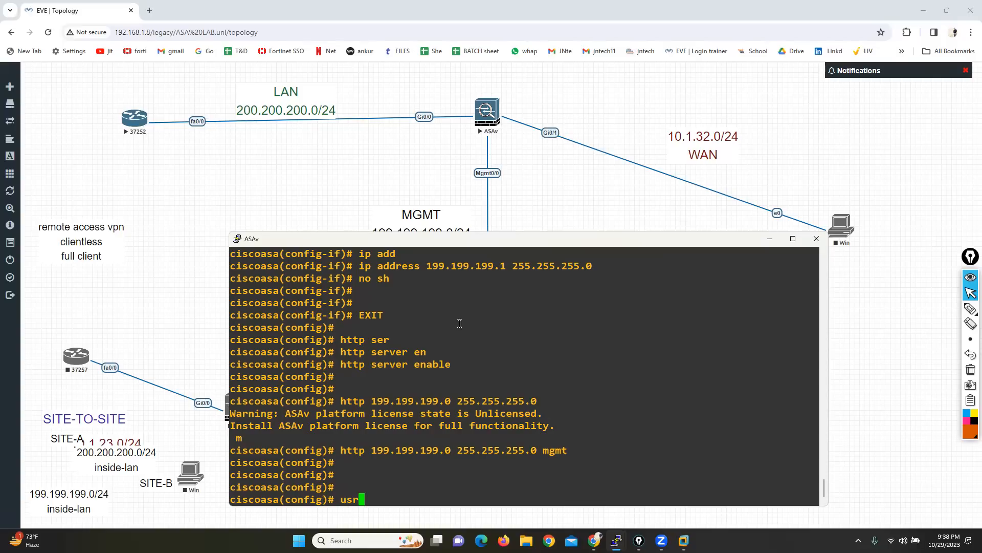
pyautogui.press('BackSpace')
pyautogui.write('ern')
pyautogui.press('Tab')
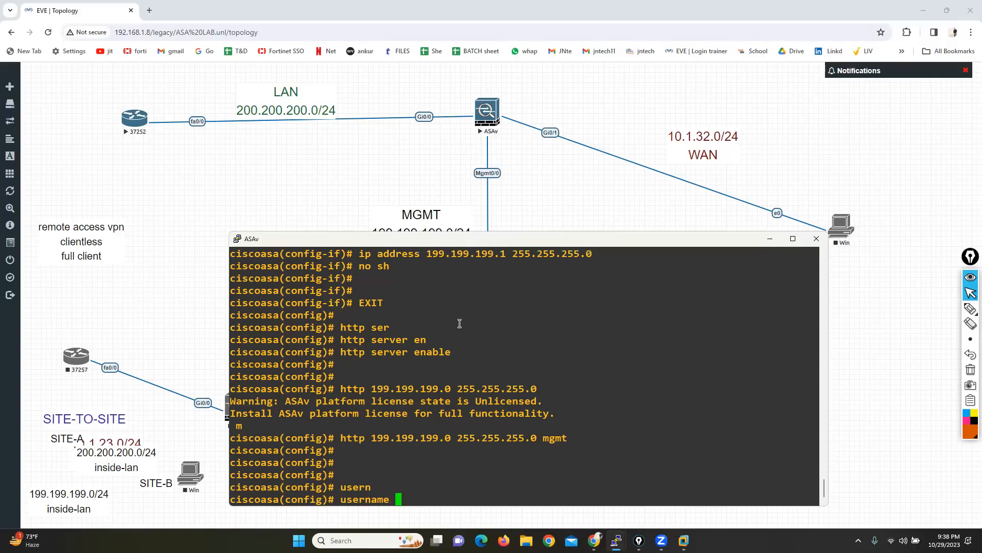
pyautogui.write('admin1 pas')
pyautogui.press('Tab')
pyautogui.write('admin1 pri')
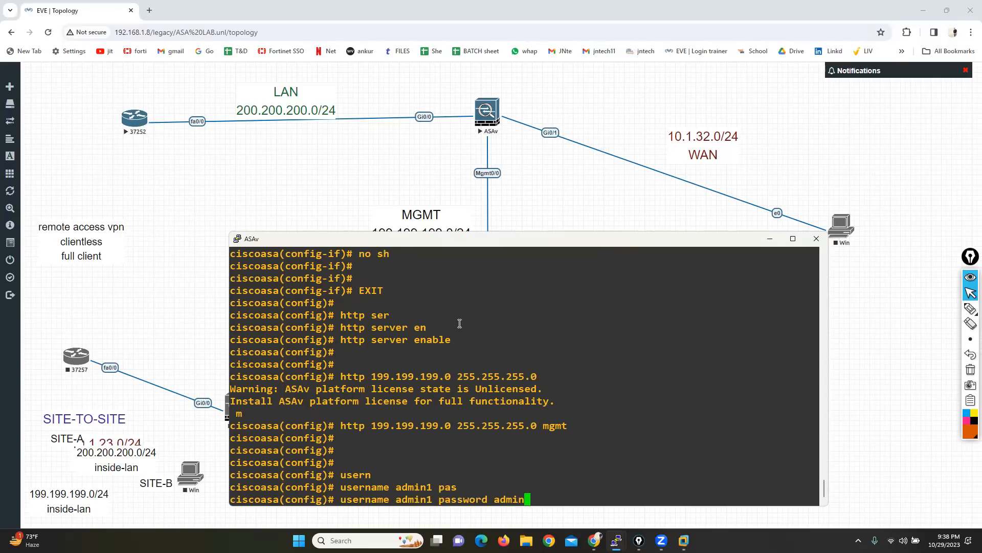
pyautogui.press('Tab')
pyautogui.write('15')
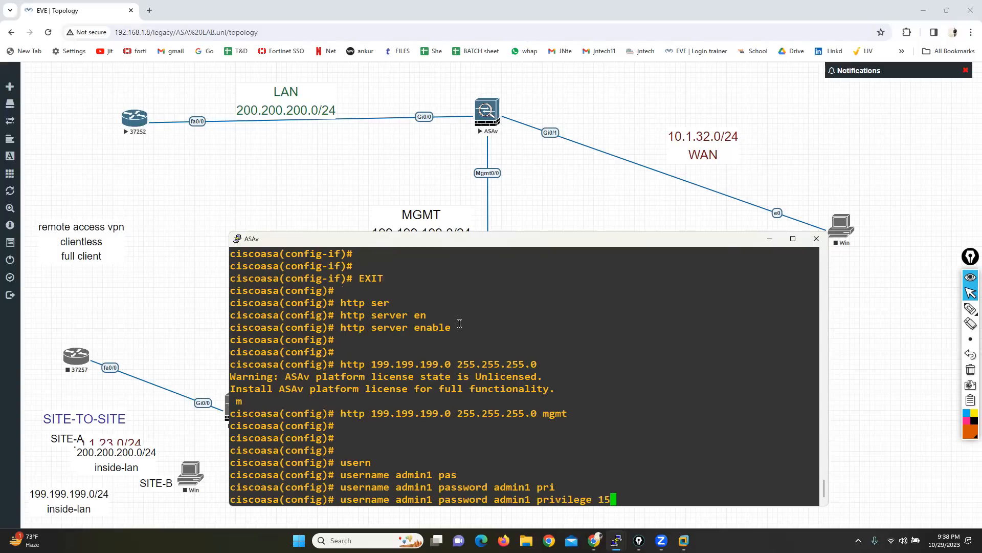
pyautogui.press('Return')
pyautogui.press('Return')
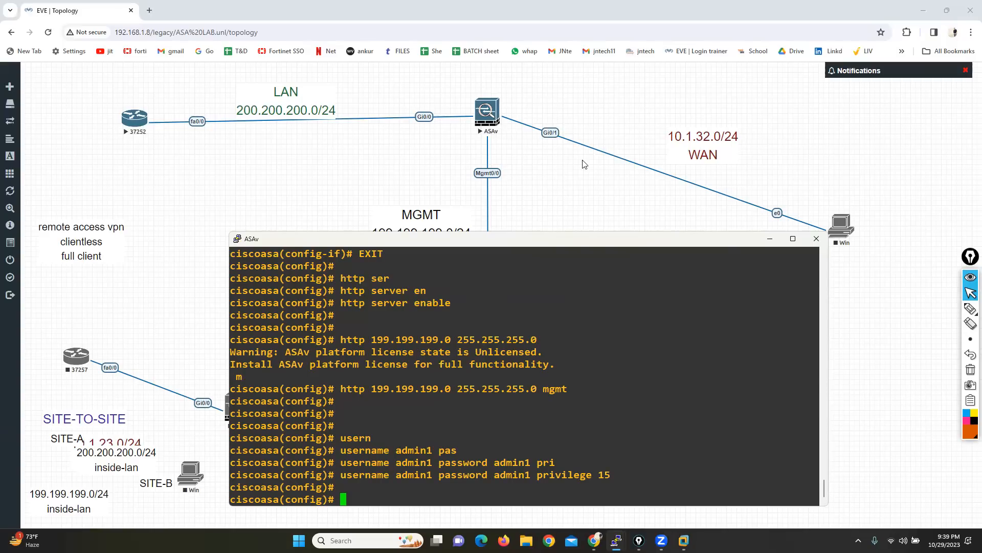
# Step: Open the console of the Windows PC on the MGMT network through ultravnc_wrapper
pyautogui.click(581, 175)
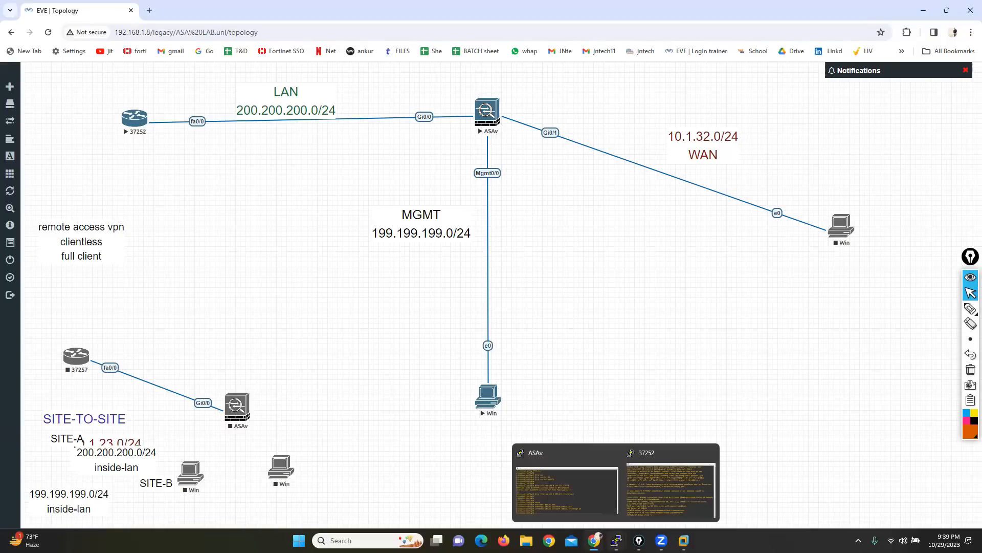
pyautogui.click(486, 396)
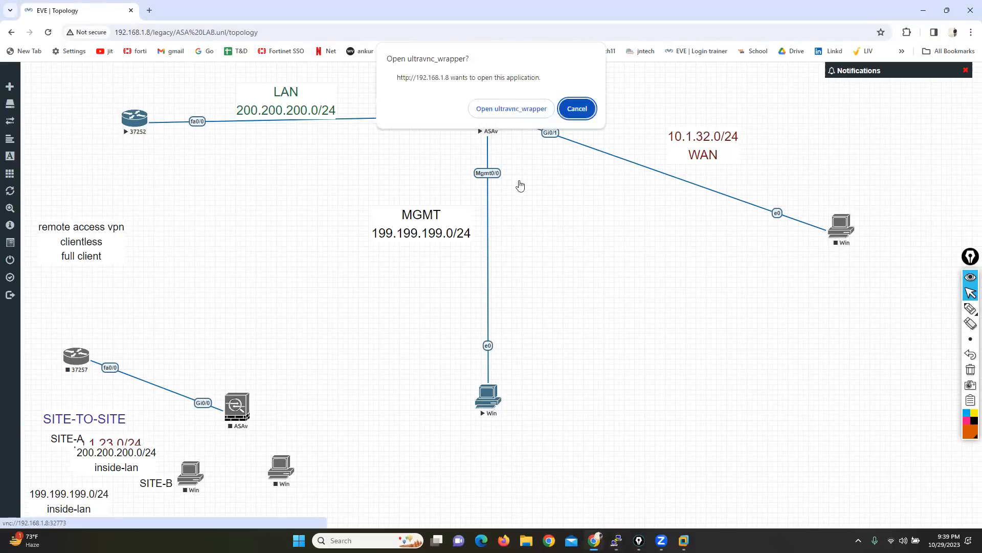
pyautogui.click(492, 109)
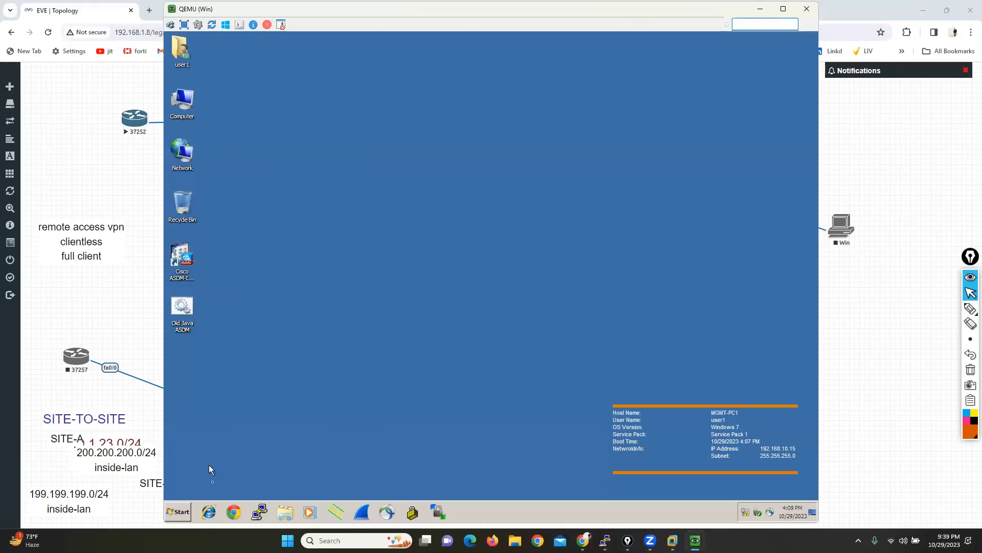
# Step: Check the management PC's IP configuration from a command prompt and ping the firewall at 199.199.199.1
pyautogui.click(177, 511)
pyautogui.click(320, 472)
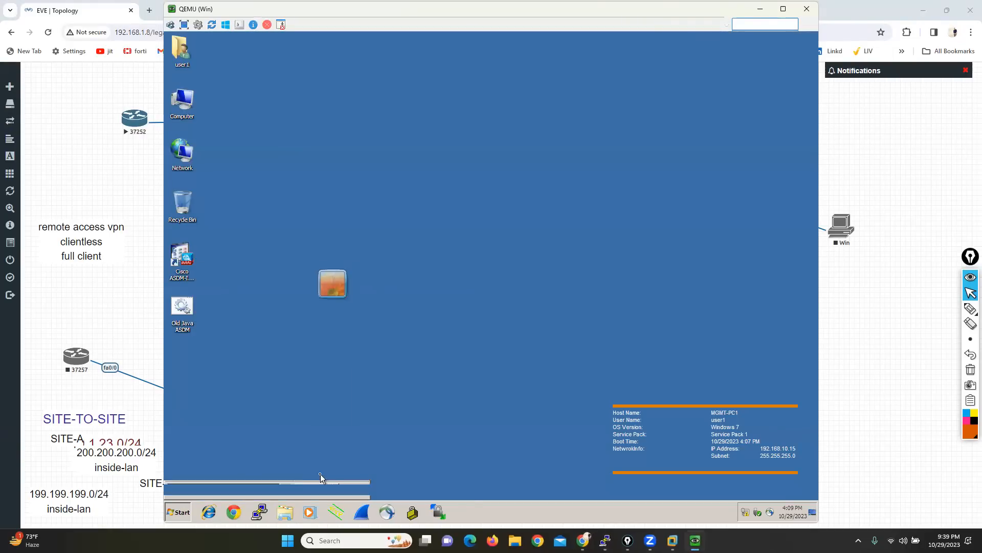
pyautogui.write('cmd')
pyautogui.press('Return')
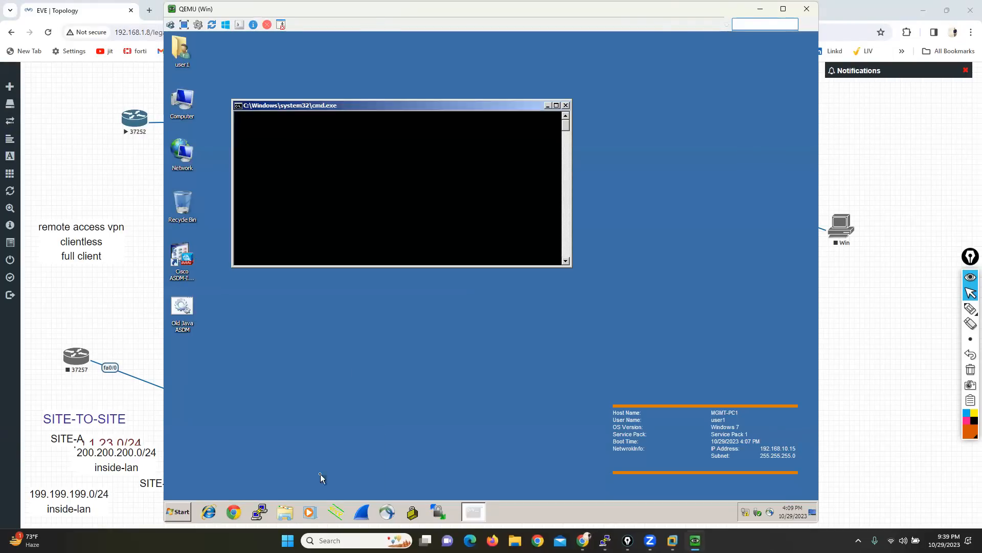
pyautogui.write('ipconfig')
pyautogui.press('Return')
pyautogui.write('ping 199.199.199.1')
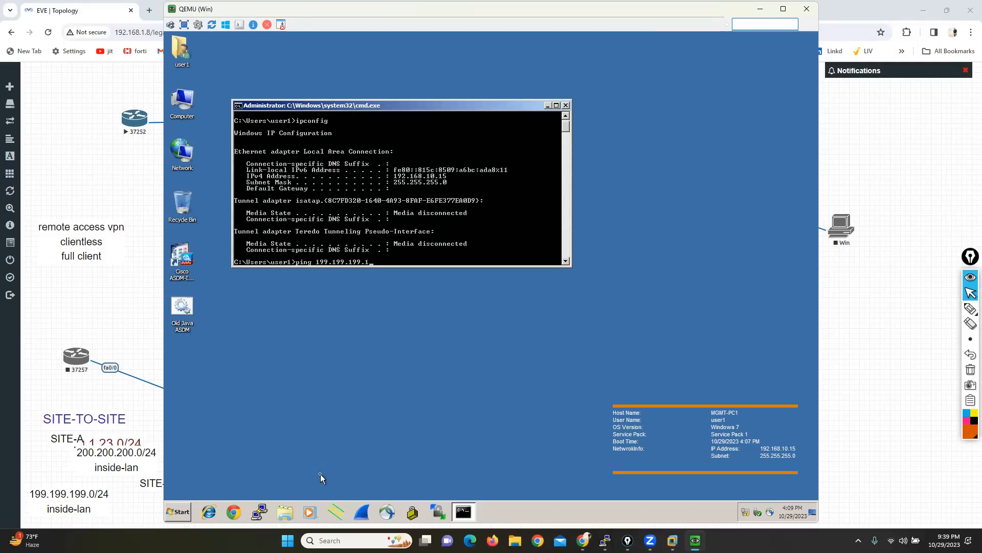
pyautogui.press('Return')
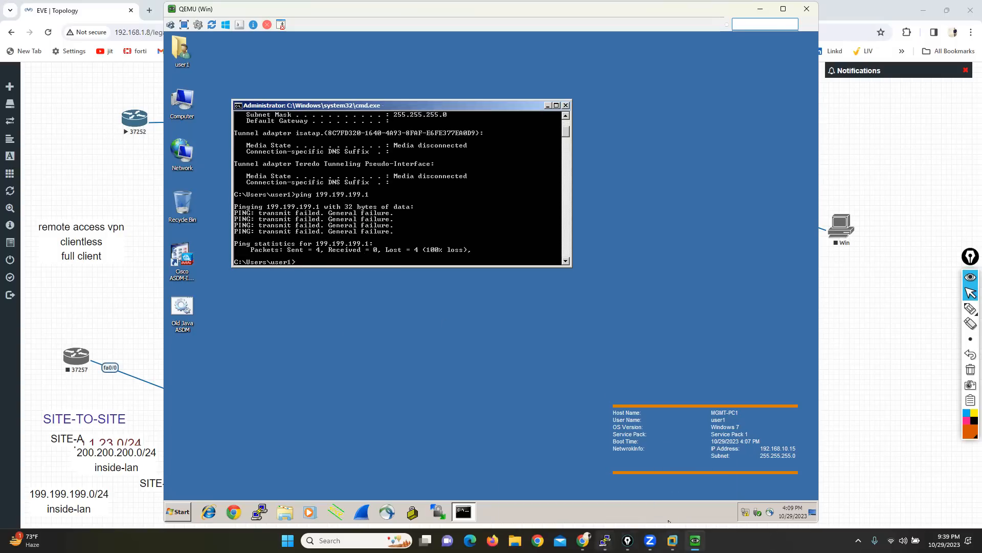
# Step: Review the commands on the ASAv console and recheck the management PC's IP configuration with ipconfig
pyautogui.moveTo(605, 540)
pyautogui.click(546, 492)
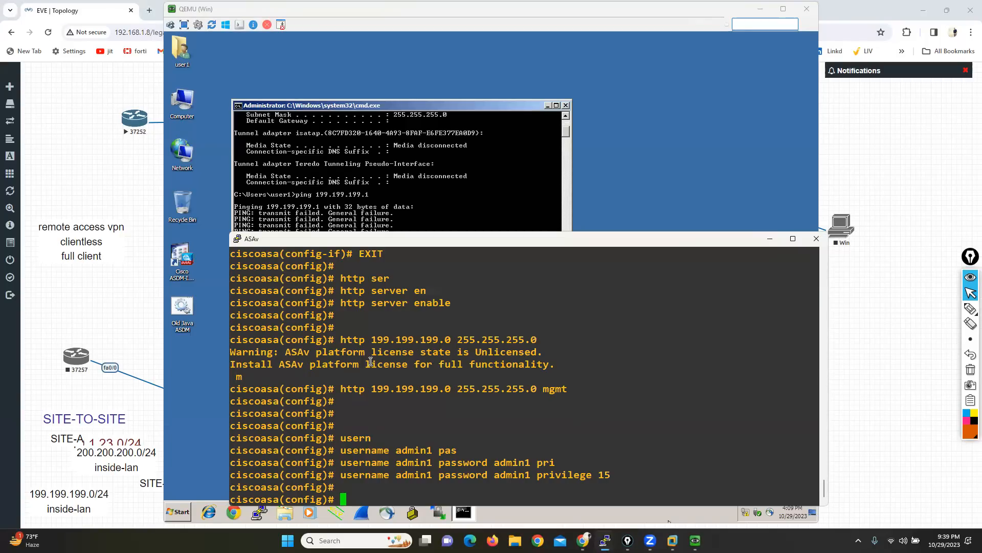
pyautogui.click(325, 109)
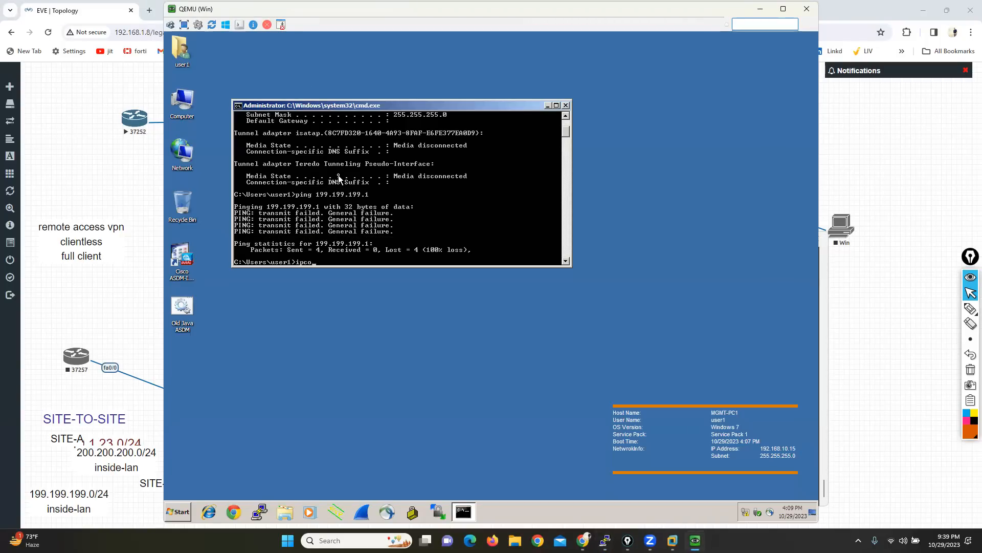
pyautogui.press('Return')
# Step: Open the Internet Protocol Version 4 properties of the PC's Local Area Connection, reaching the network connections with ncpa.cpl
pyautogui.write('ncpa.cpl')
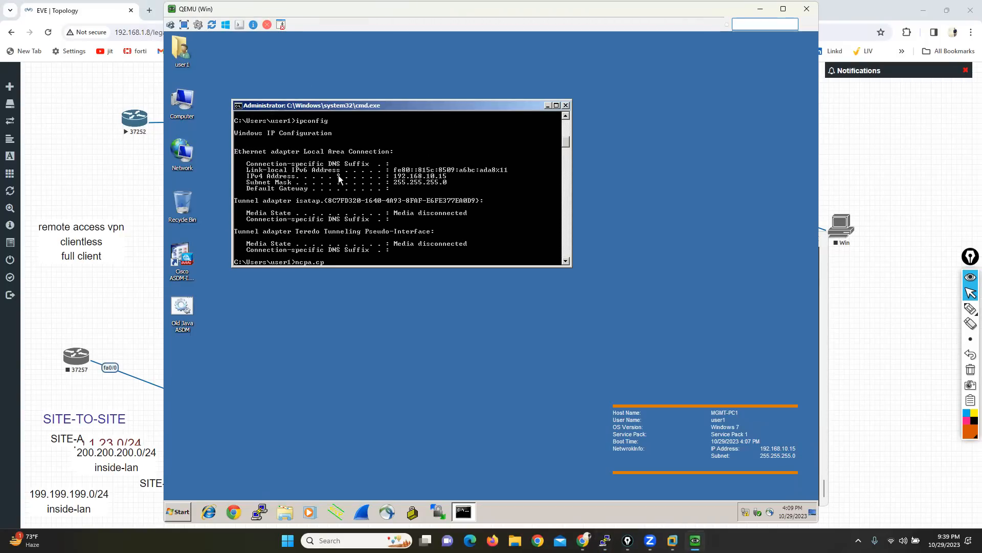
pyautogui.press('Return')
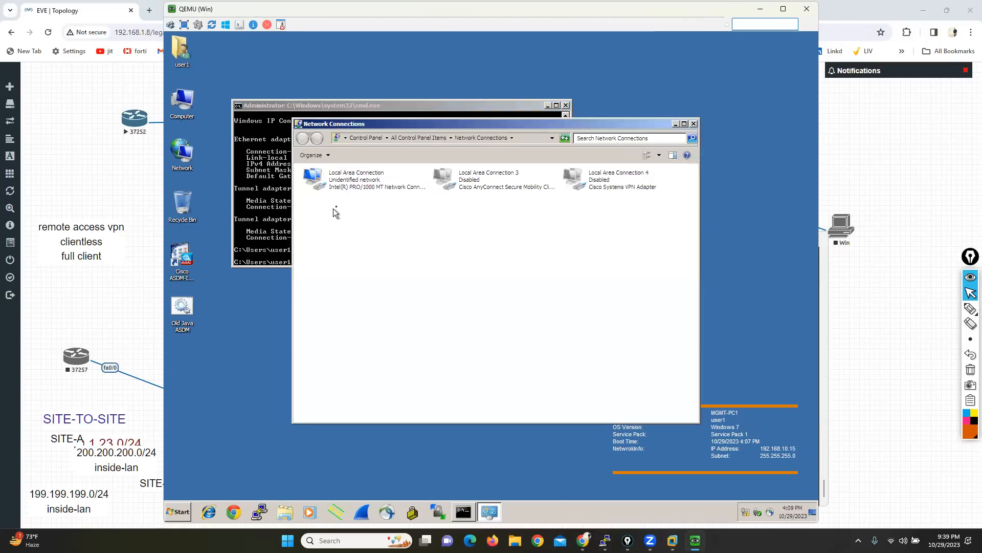
pyautogui.rightClick(338, 180)
pyautogui.click(369, 266)
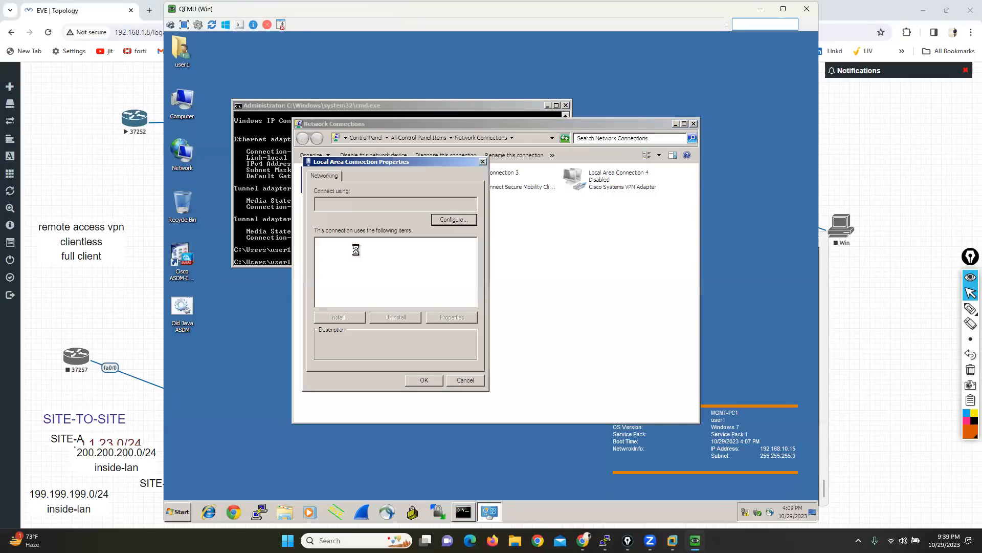
pyautogui.click(415, 287)
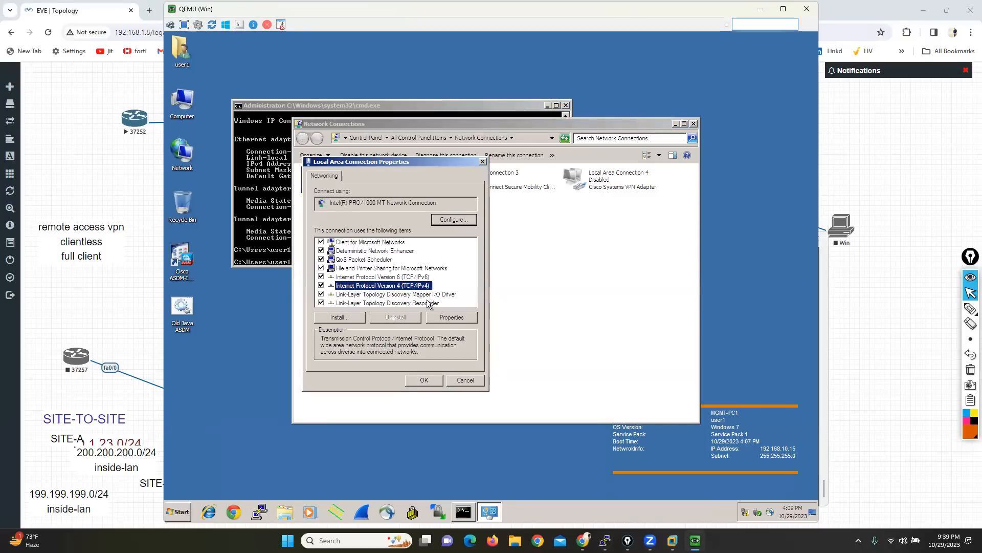
pyautogui.click(451, 317)
# Step: Assign static IP address 199.199.199.10 with its default subnet mask to the Local Area Connection and save the settings
pyautogui.click(338, 256)
pyautogui.click(337, 267)
pyautogui.write('199 . 199 . 199 .')
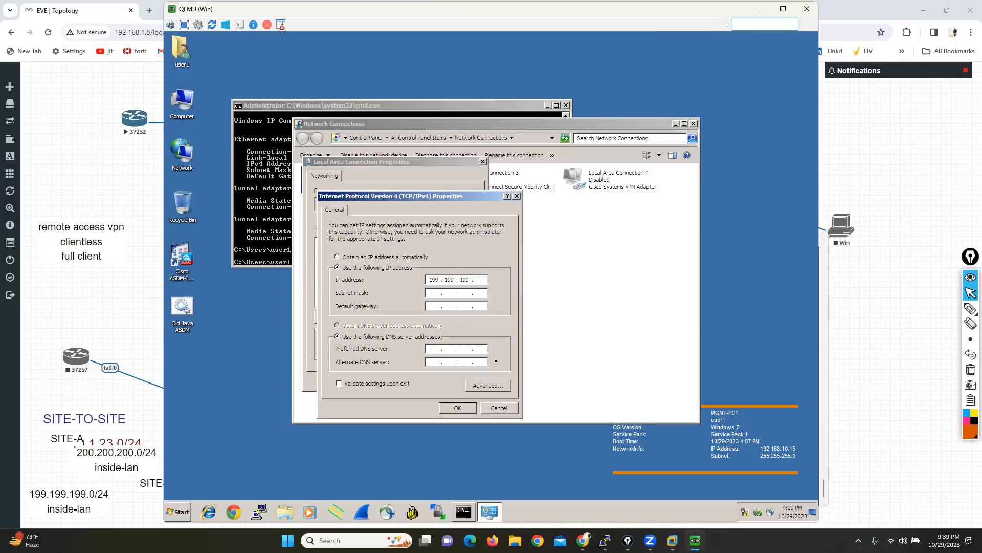
pyautogui.write(' 10')
pyautogui.press('Tab')
pyautogui.click(457, 408)
pyautogui.click(420, 380)
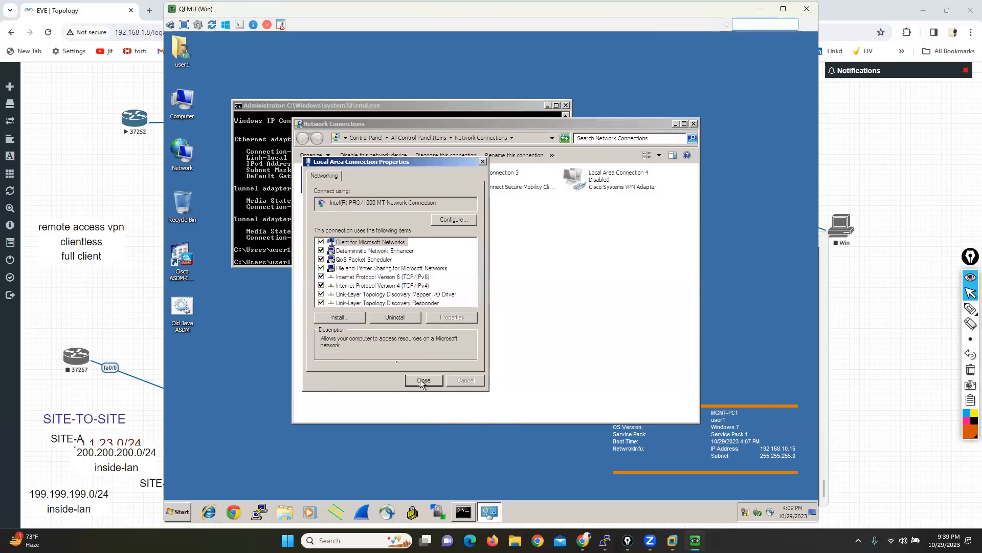
# Step: Ping the firewall's management address 199.199.199.1 again from the PC's command prompt
pyautogui.click(249, 198)
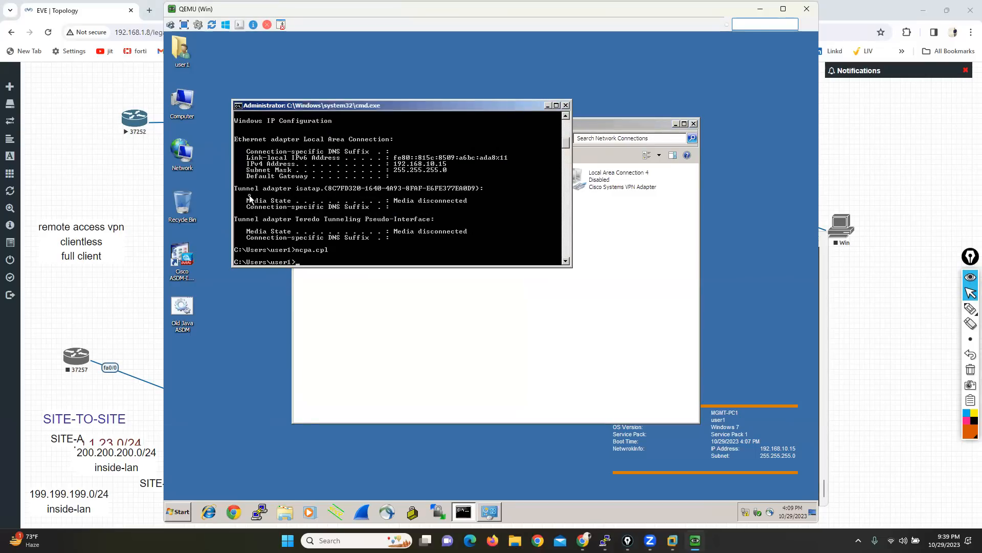
pyautogui.write('ping 199.199')
pyautogui.write('.199.1')
pyautogui.press('Return')
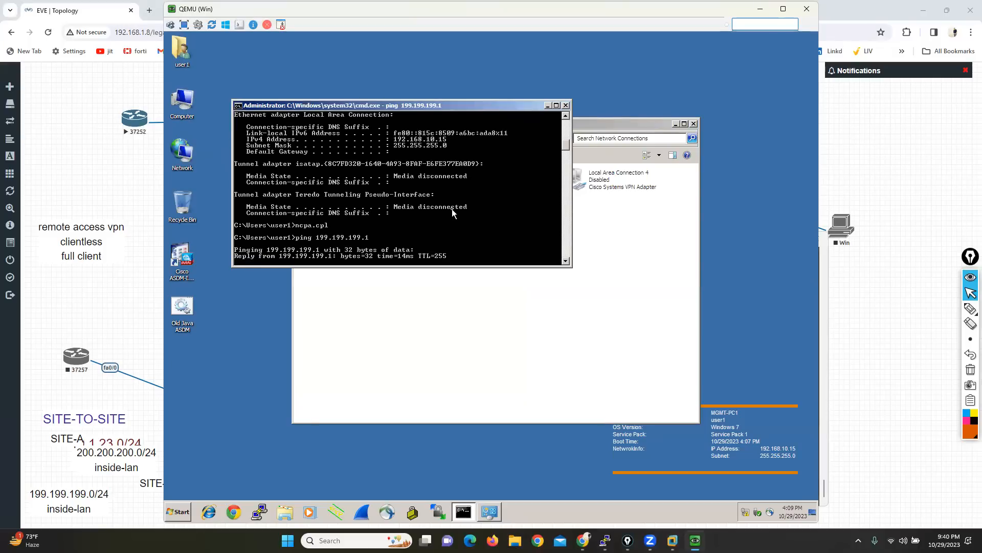
# Step: Clear the management PC's desktop by closing Network Connections and minimizing the command prompt after a look at the topology
pyautogui.click(179, 263)
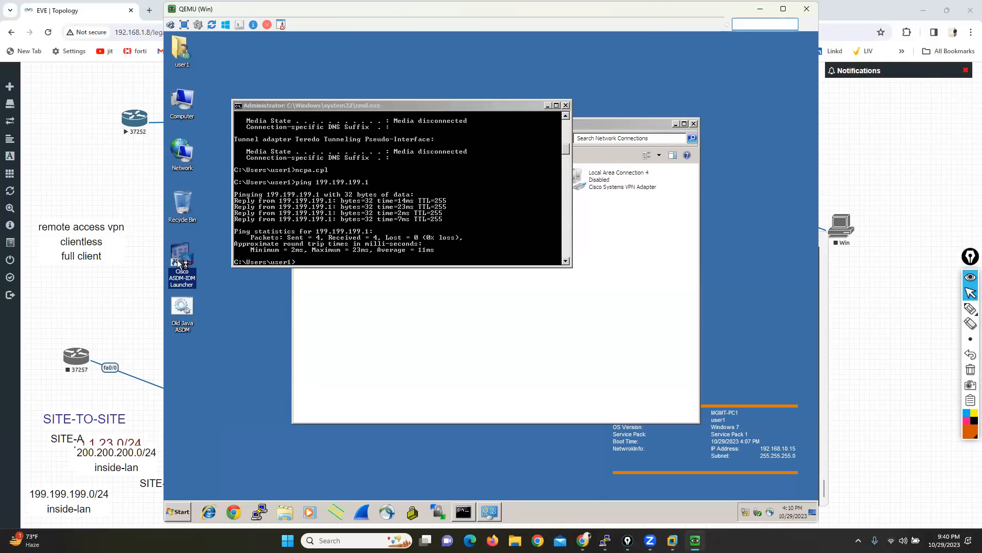
pyautogui.click(103, 163)
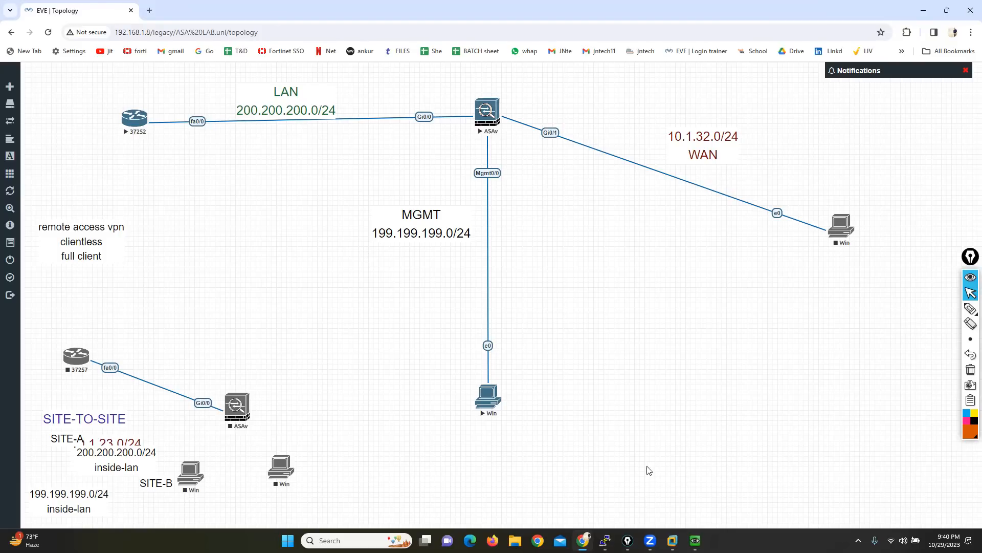
pyautogui.moveTo(695, 537)
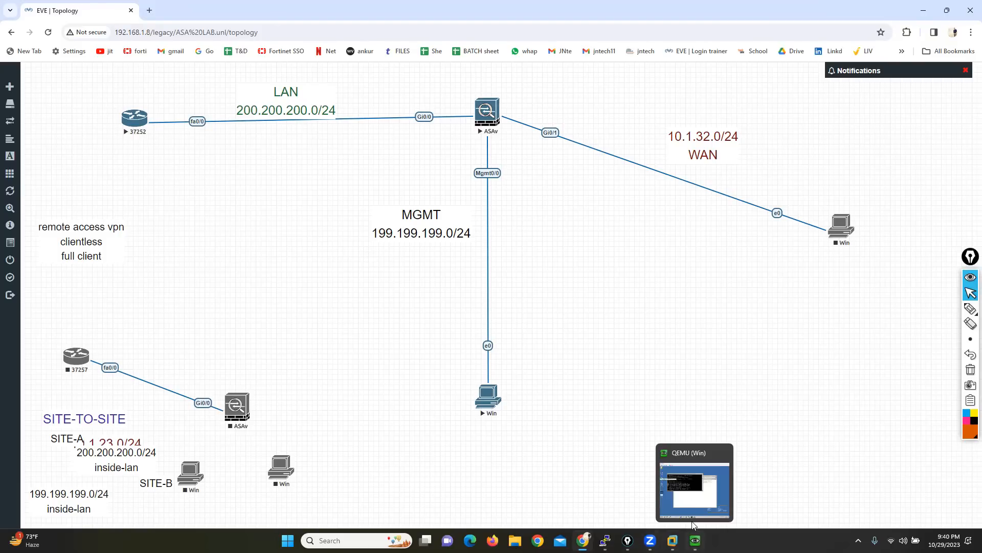
pyautogui.click(691, 490)
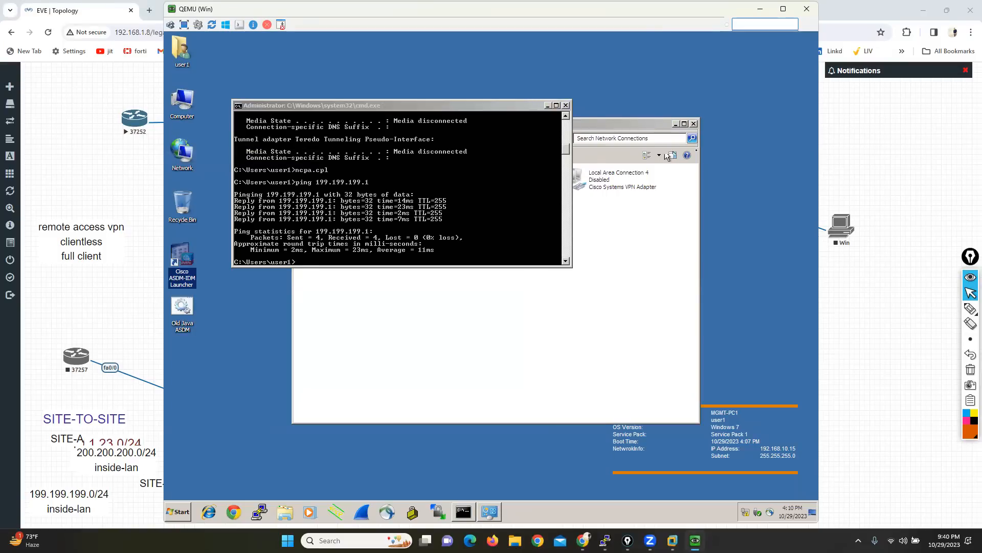
pyautogui.click(693, 124)
pyautogui.click(551, 111)
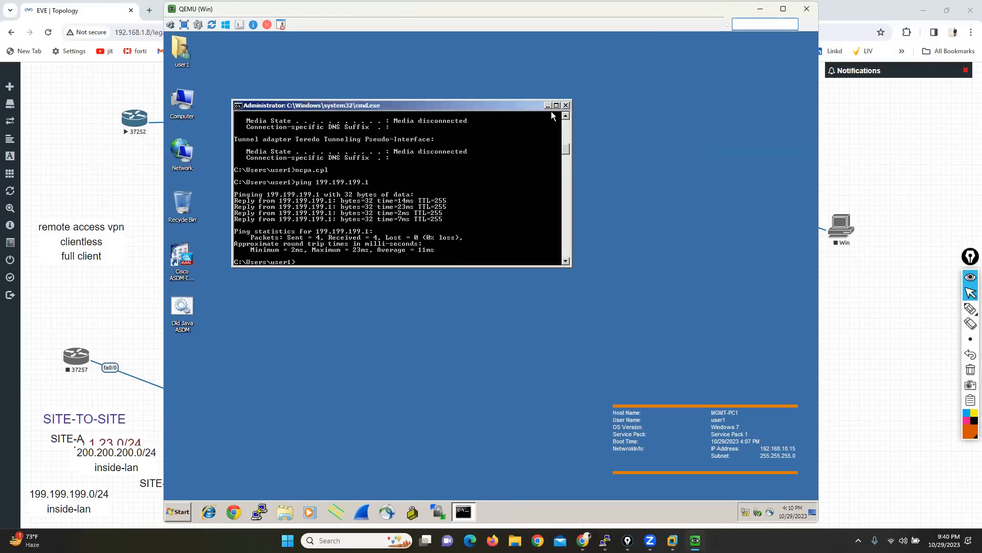
pyautogui.click(547, 106)
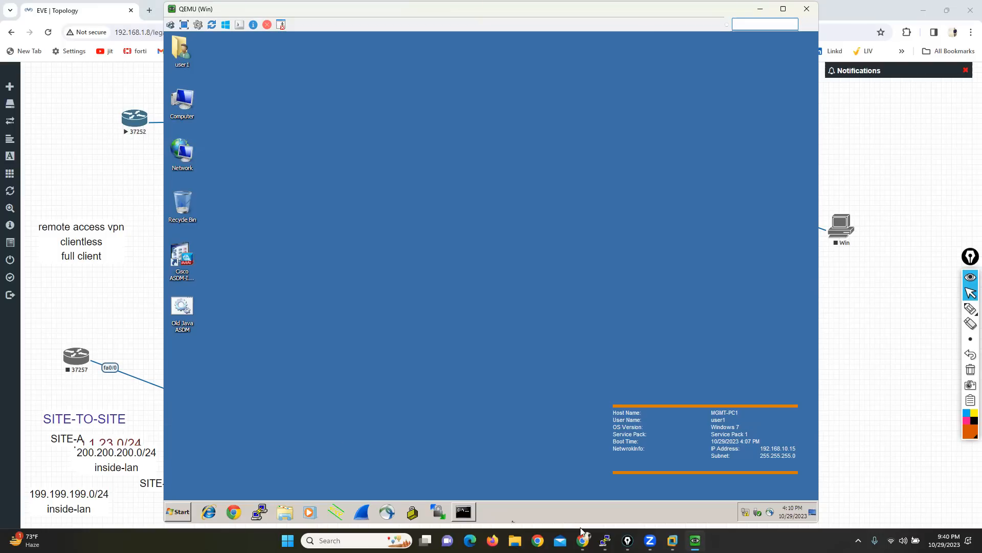
# Step: Launch the Cisco ASDM-IDM Launcher on the management PC and bring up the console of router 37252
pyautogui.doubleClick(185, 262)
pyautogui.moveTo(605, 540)
pyautogui.click(637, 486)
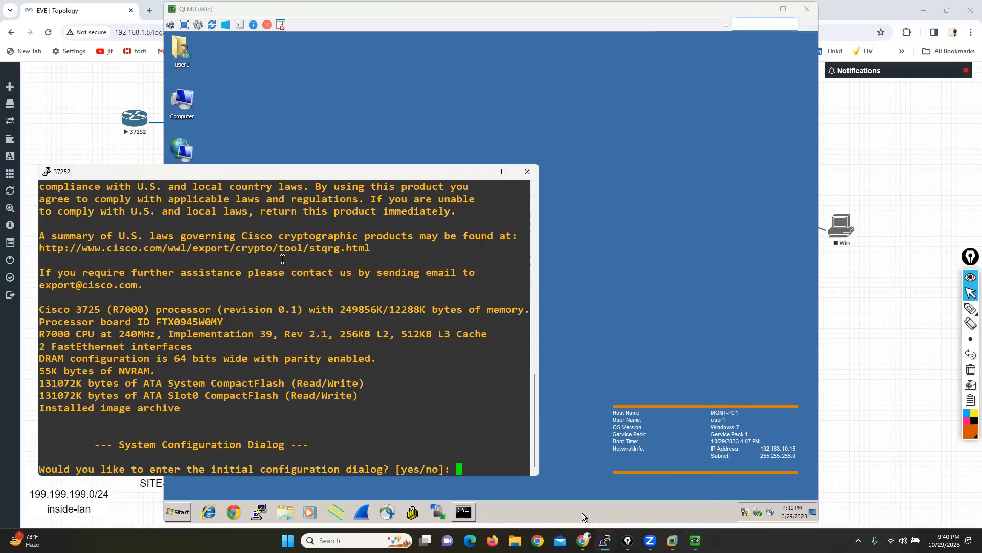
# Step: Decline the initial configuration dialog on router 37252 and launch the Cisco ASDM-IDM Launcher on the management PC
pyautogui.write('no')
pyautogui.press('Return')
pyautogui.click(581, 512)
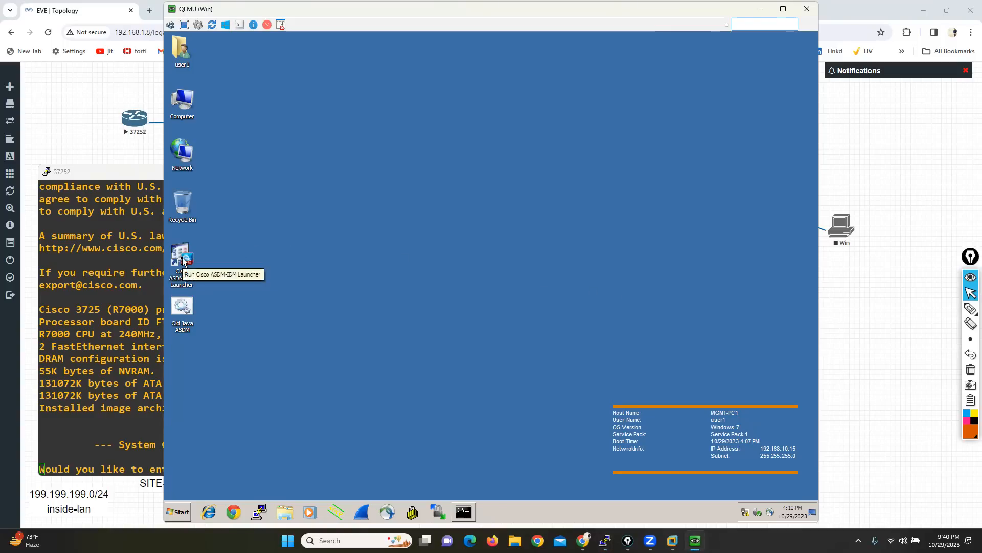
pyautogui.doubleClick(184, 261)
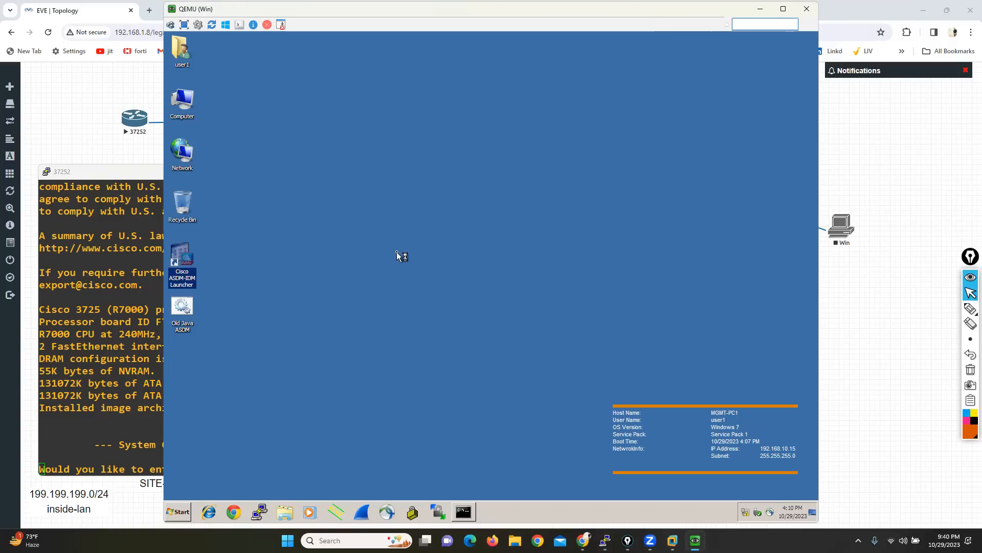
# Step: Return to router 37252's console and bring up its command prompt
pyautogui.click(90, 309)
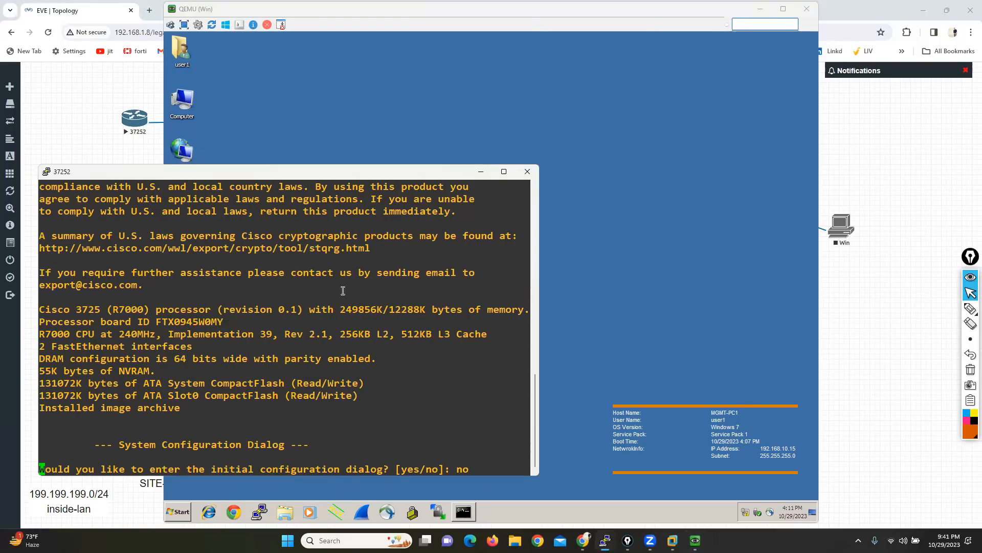
pyautogui.hotkey('alt', 'Tab')
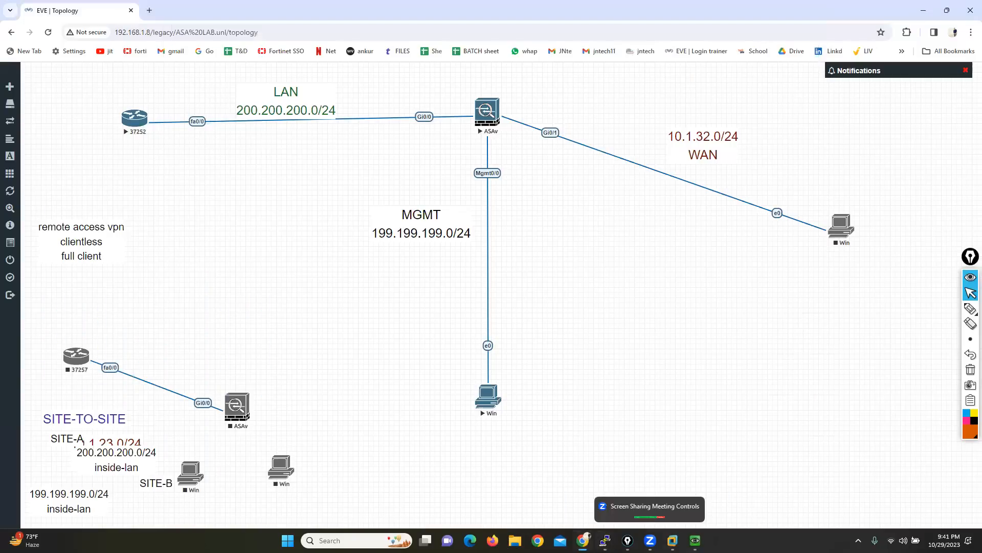
pyautogui.moveTo(607, 537)
pyautogui.click(637, 491)
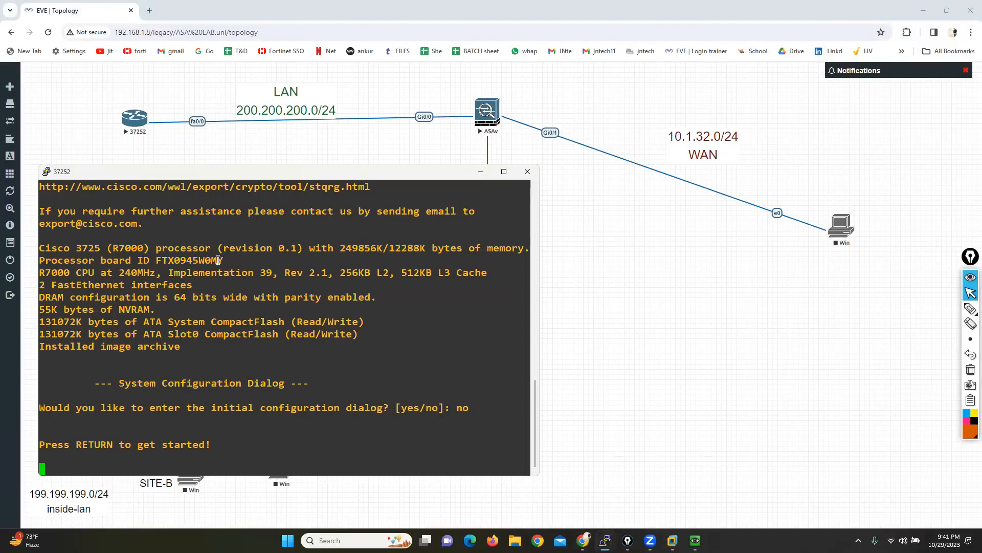
pyautogui.press('Return')
pyautogui.press('Return')
pyautogui.press('Return')
pyautogui.press('Return')
pyautogui.press('Return')
pyautogui.press('Return')
pyautogui.press('Return')
pyautogui.press('Return')
pyautogui.press('Return')
pyautogui.press('Return')
pyautogui.press('Return')
pyautogui.press('Return')
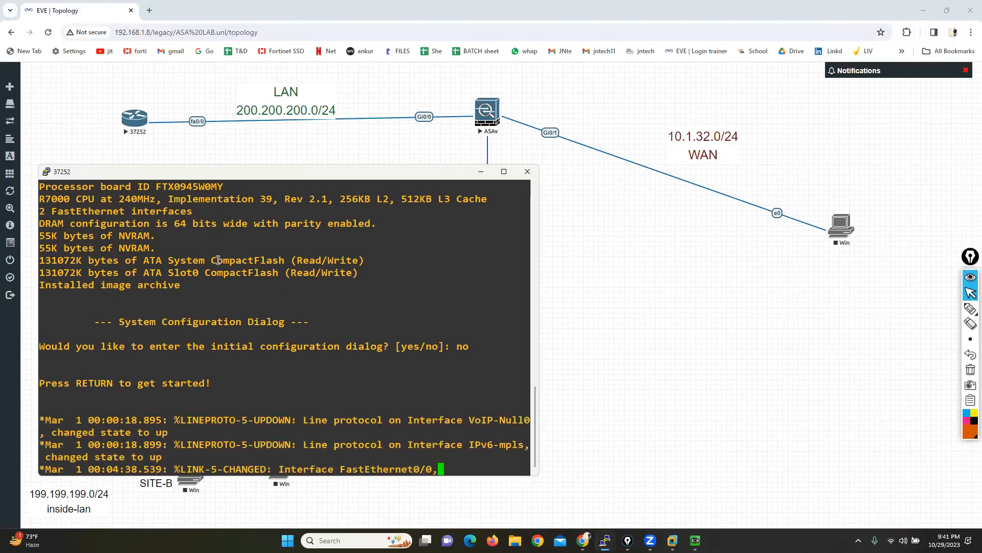
# Step: Enter privileged and global configuration mode on the router and set its hostname to lanpc
pyautogui.write('ena')
pyautogui.press('Tab')
pyautogui.press('Return')
pyautogui.press('Return')
pyautogui.press('Return')
pyautogui.write('CONF T')
pyautogui.press('Return')
pyautogui.write('HO')
pyautogui.press('Tab')
pyautogui.write('lan')
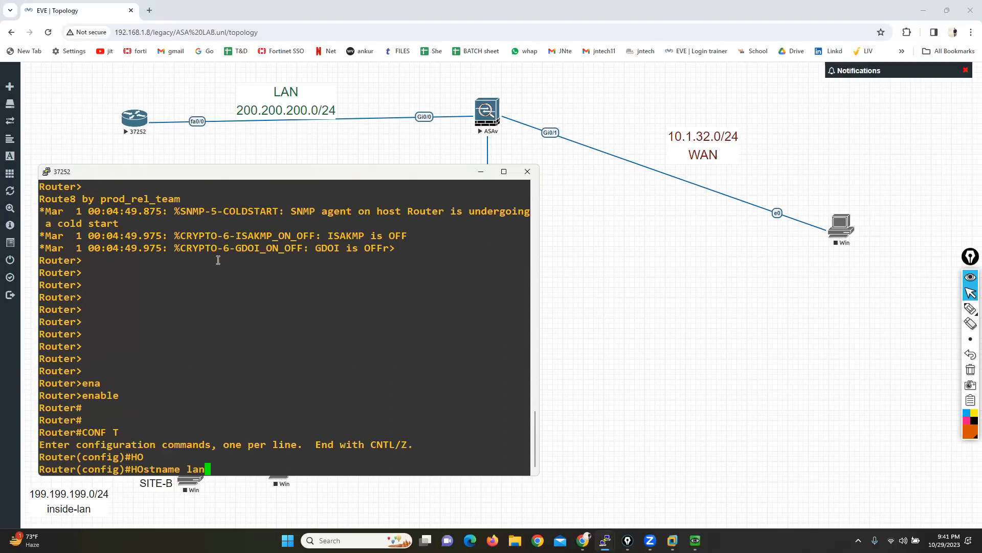
pyautogui.write('pc')
pyautogui.press('Return')
# Step: Assign IP address 200.200.200.10 with mask 255.255.255.0 to the router's FastEthernet 0/0 interface
pyautogui.write('IN')
pyautogui.press('Tab')
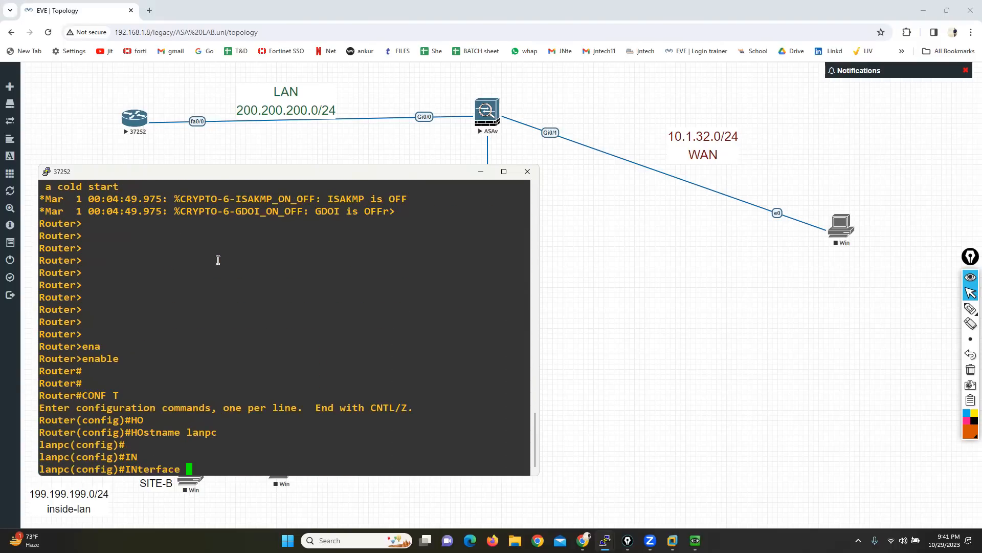
pyautogui.write('F')
pyautogui.press('Tab')
pyautogui.write('0/0')
pyautogui.press('Return')
pyautogui.write('IP ADD')
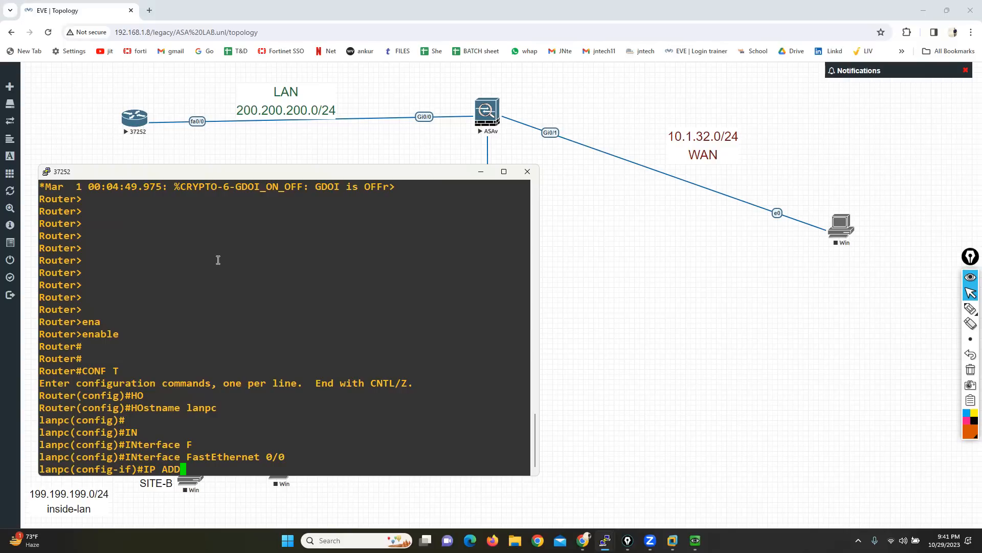
pyautogui.press('Tab')
pyautogui.write('200.200.20')
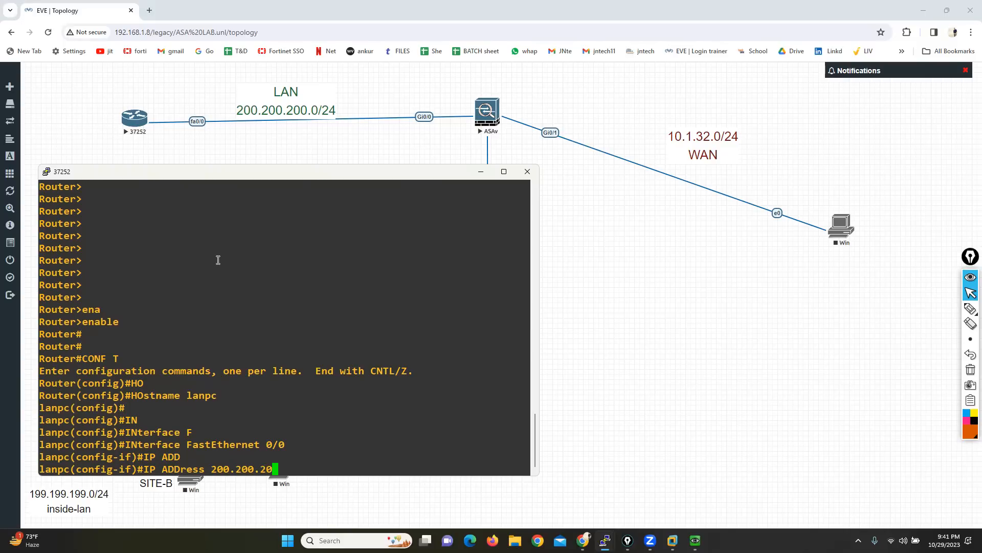
pyautogui.write('0.10 255.255.255.0')
pyautogui.press('Return')
# Step: Enable the FastEthernet 0/0 interface with no shutdown and exit to global configuration mode
pyautogui.write('H')
pyautogui.press('Return')
pyautogui.write('EX')
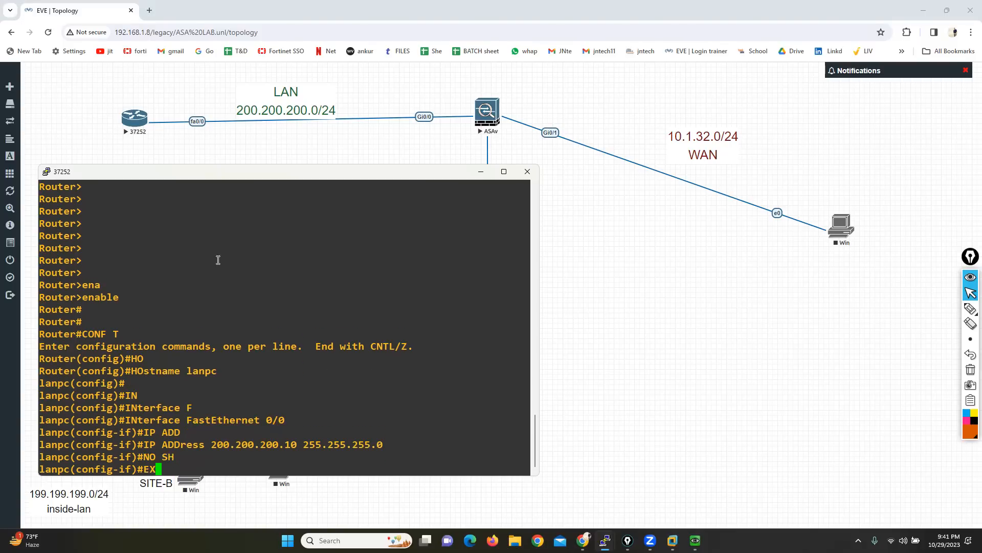
pyautogui.press('Return')
pyautogui.press('Return')
pyautogui.press('Return')
pyautogui.press('Return')
pyautogui.press('Return')
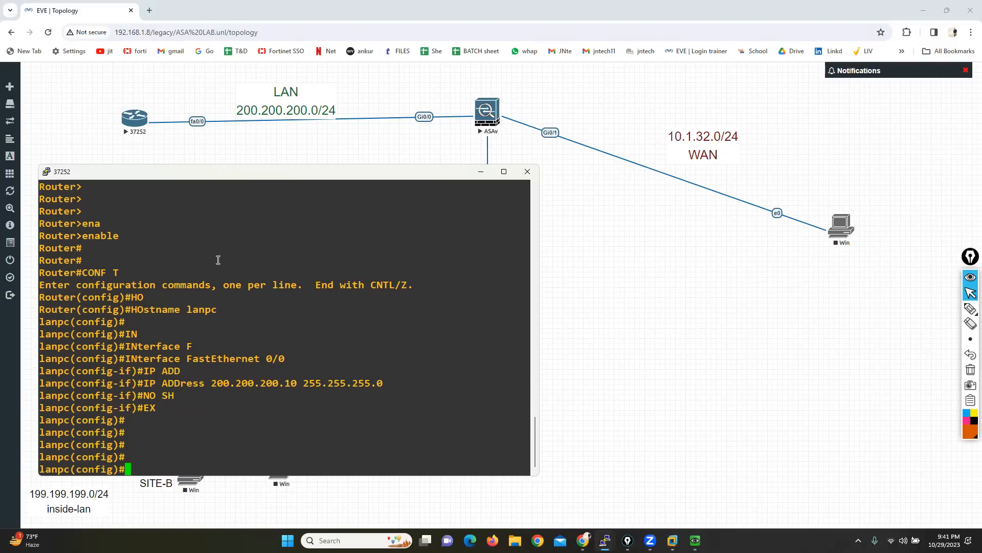
# Step: Add a default route 0.0.0.0 0.0.0.0 via 200.200.200.1 on the LAN router
pyautogui.write('ip')
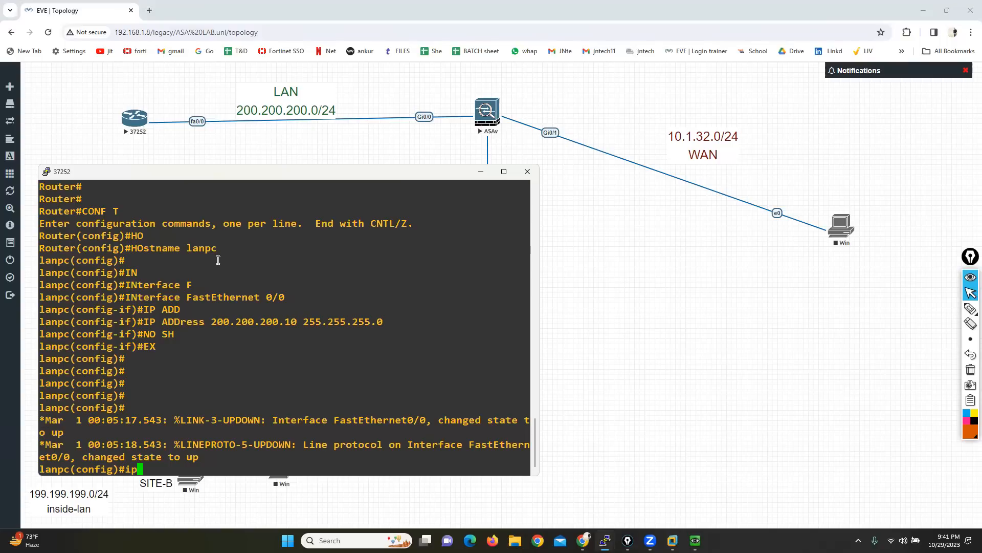
pyautogui.write(' route 0.0.0.0 0.0.0.0 200')
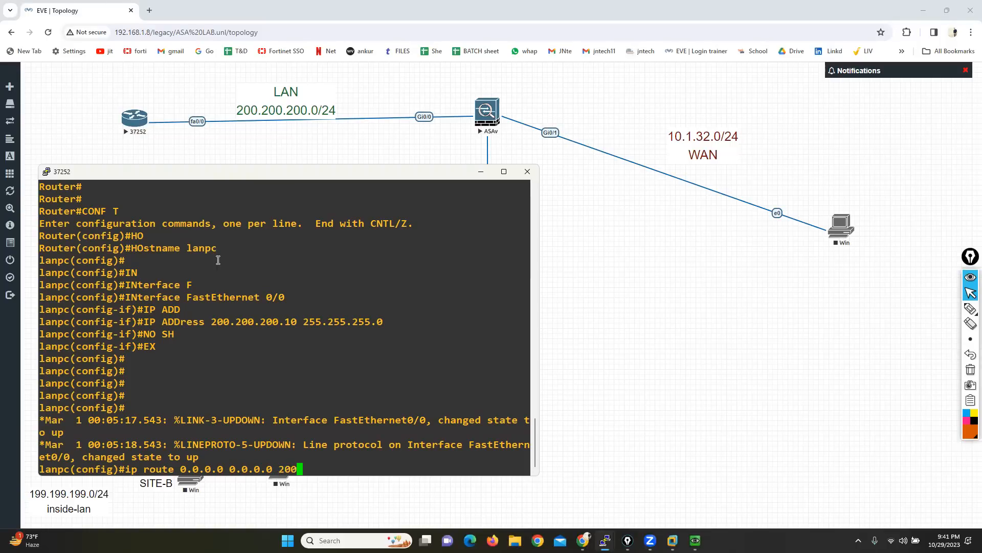
pyautogui.write('.200.200.1')
pyautogui.press('Return')
pyautogui.press('Return')
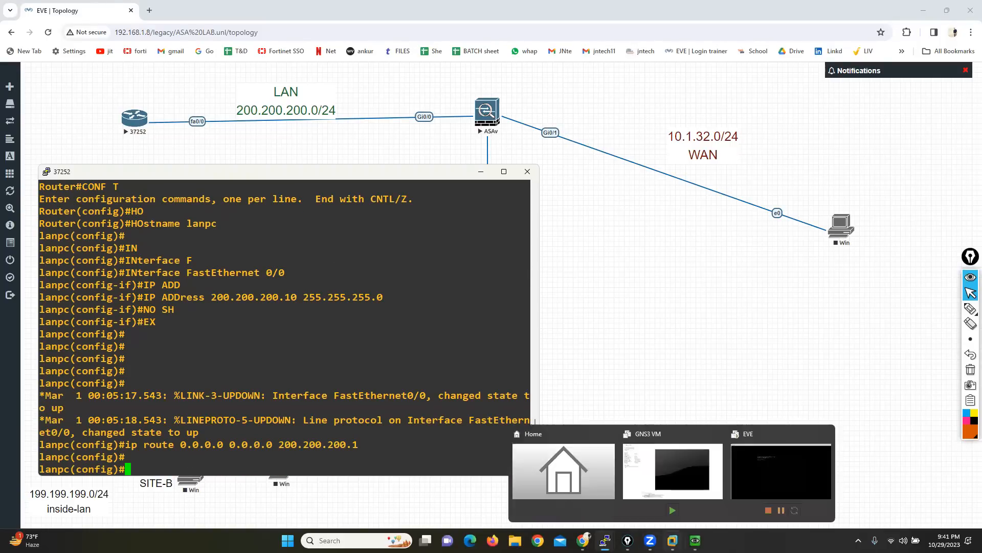
pyautogui.moveTo(695, 540)
pyautogui.click(698, 501)
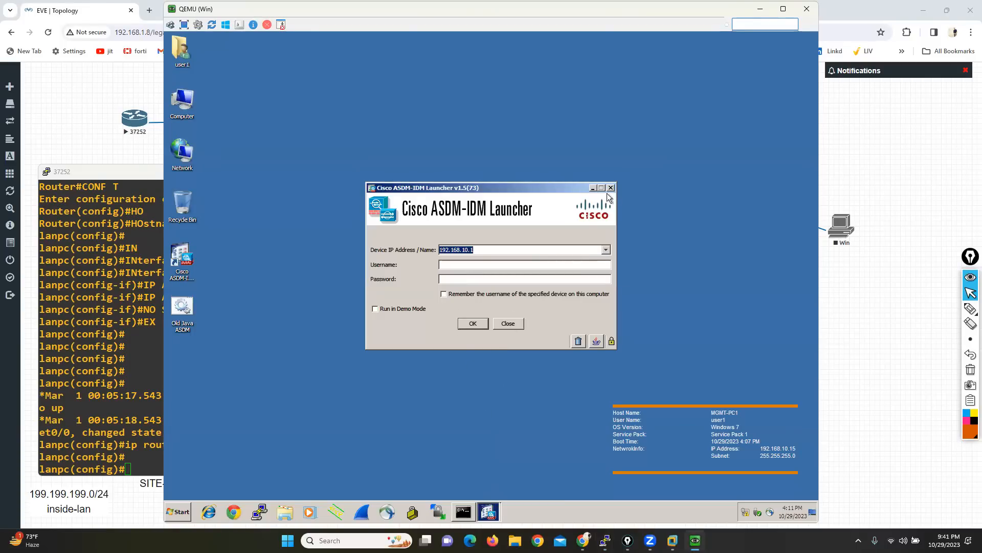
pyautogui.click(525, 415)
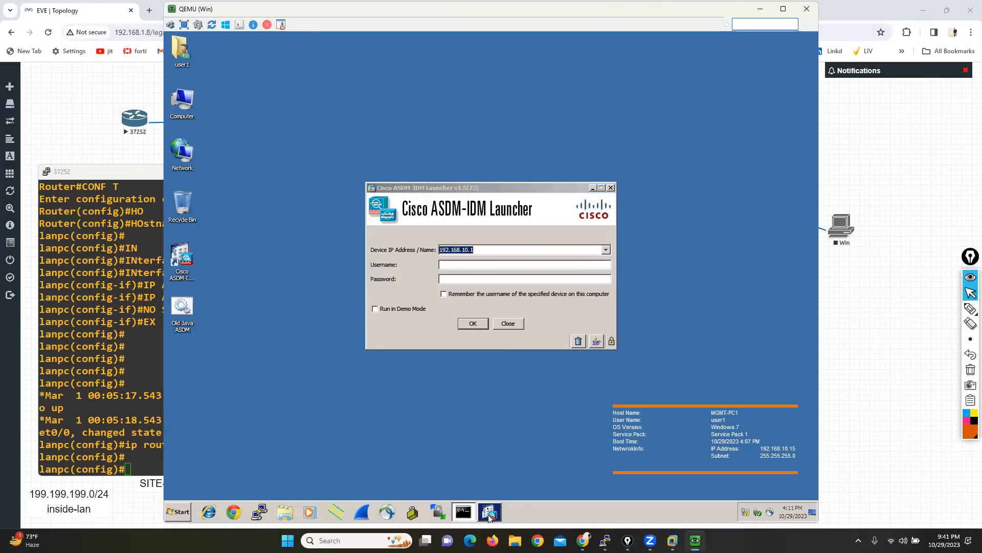
pyautogui.click(482, 249)
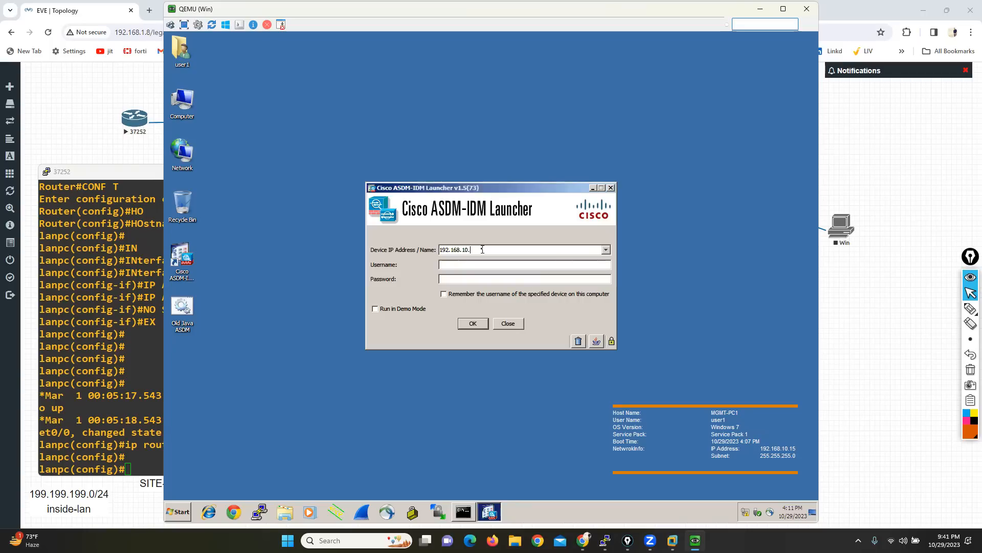
pyautogui.press('BackSpace')
pyautogui.press('BackSpace')
pyautogui.press('BackSpace')
pyautogui.press('BackSpace')
pyautogui.press('BackSpace')
pyautogui.press('BackSpace')
pyautogui.press('BackSpace')
pyautogui.press('BackSpace')
pyautogui.press('BackSpace')
pyautogui.press('BackSpace')
pyautogui.press('BackSpace')
pyautogui.write('1')
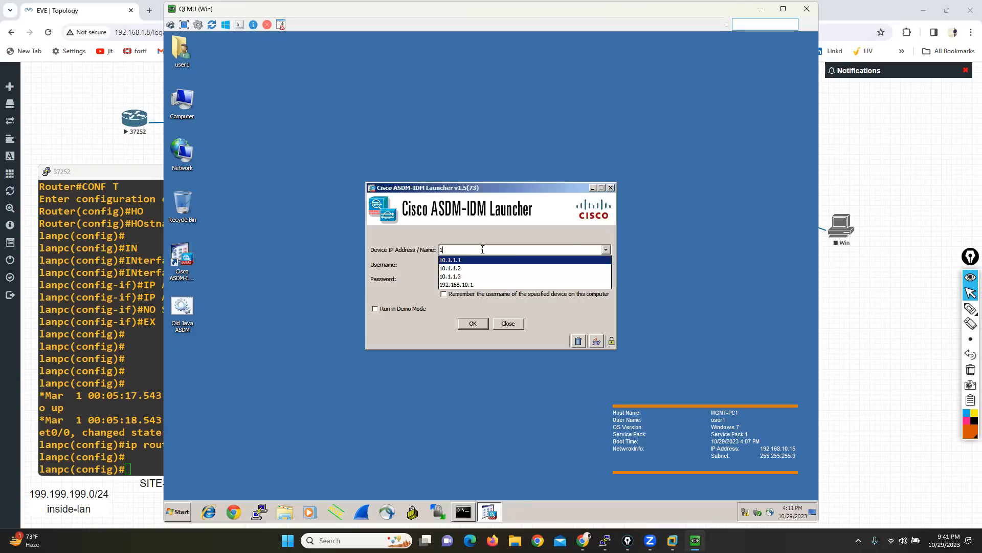
pyautogui.write('99.199.199.199.')
# Step: Fill in the administrator username and password in the ASDM-IDM Launcher and connect to the firewall
pyautogui.press('Tab')
pyautogui.write('admin1')
pyautogui.write('******')
pyautogui.click(471, 324)
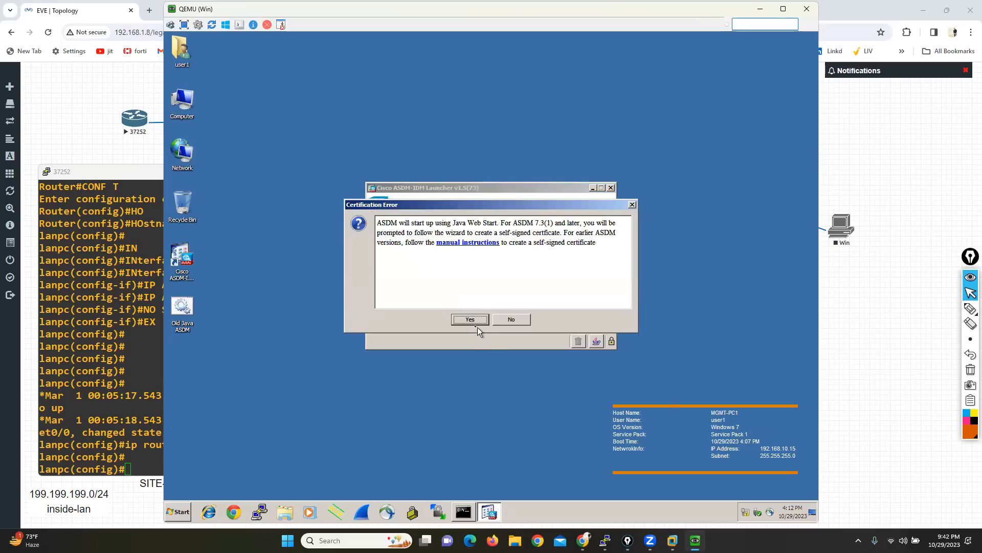
# Step: Accept the Java Web Start certification prompt and continue past the untrusted website warning for 199.199.199.1
pyautogui.click(471, 321)
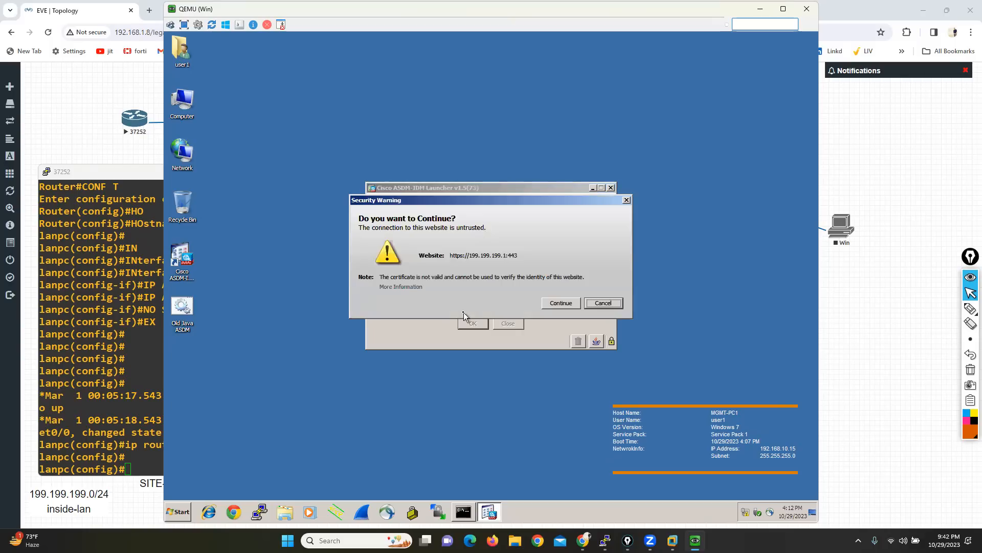
pyautogui.click(561, 303)
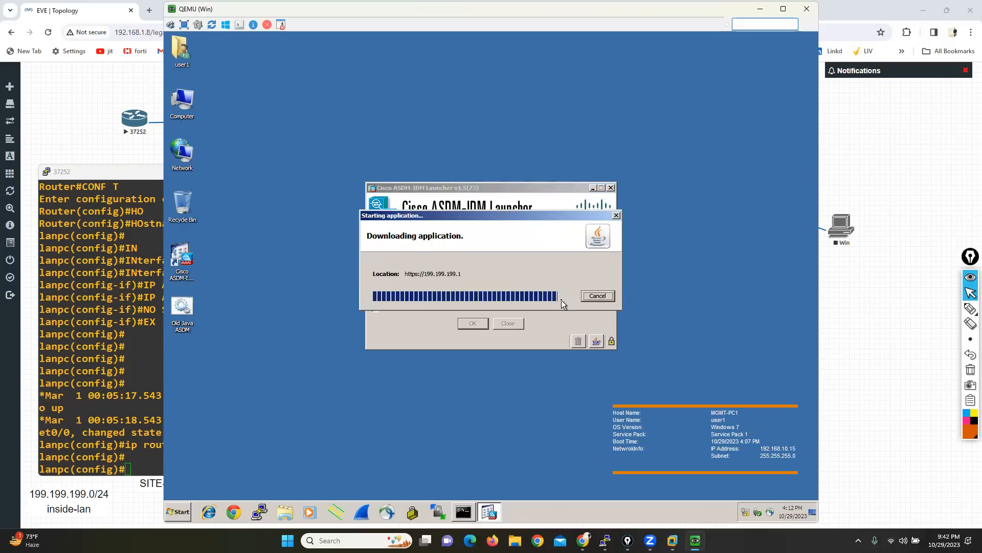
pyautogui.click(559, 307)
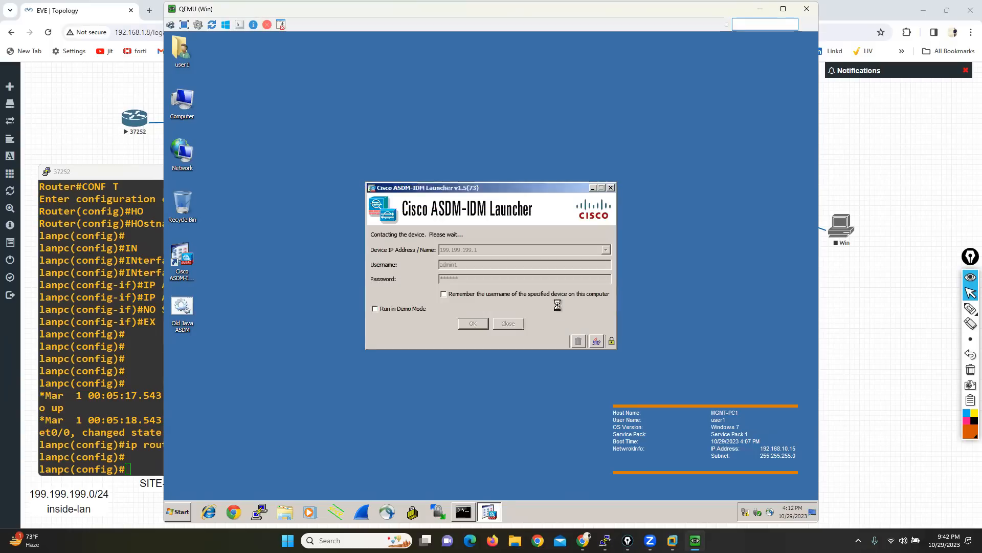
# Step: Minimize the LAN router's console and start the Win node on the WAN side of the topology
pyautogui.click(88, 279)
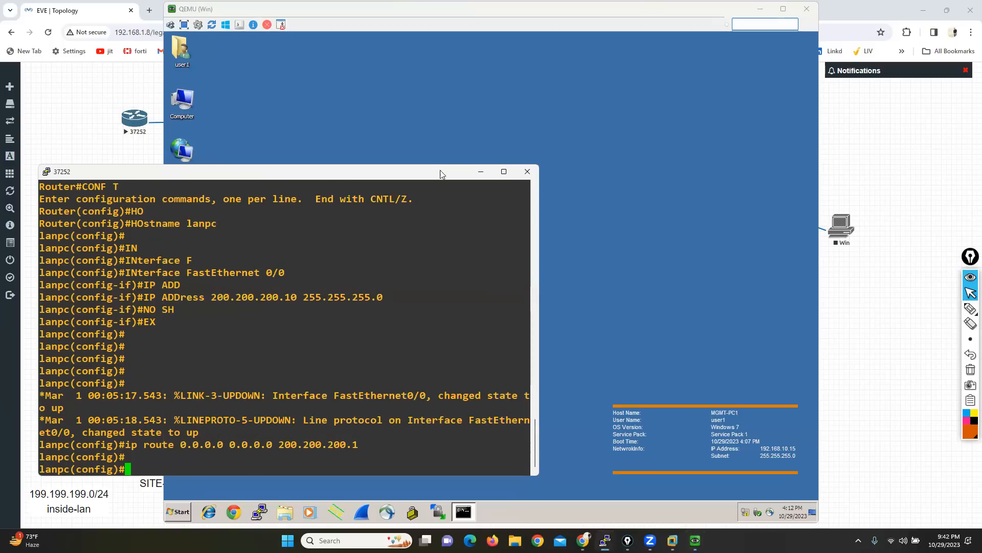
pyautogui.click(482, 171)
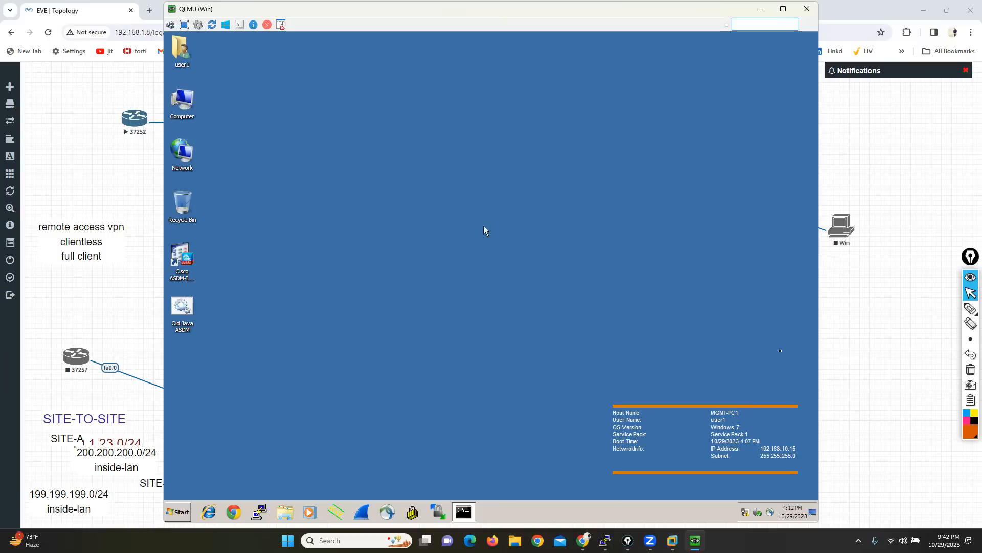
pyautogui.click(872, 327)
pyautogui.rightClick(847, 228)
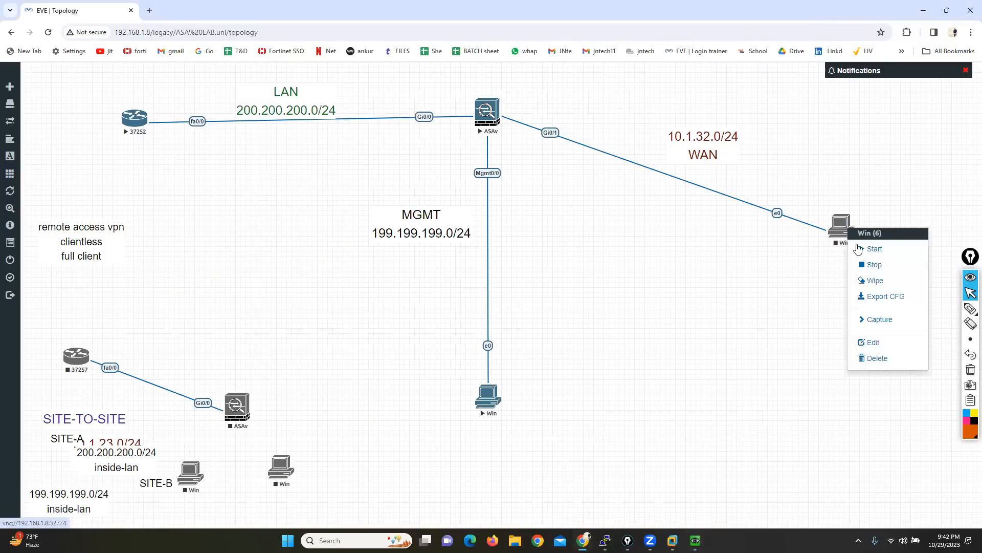
pyautogui.click(862, 249)
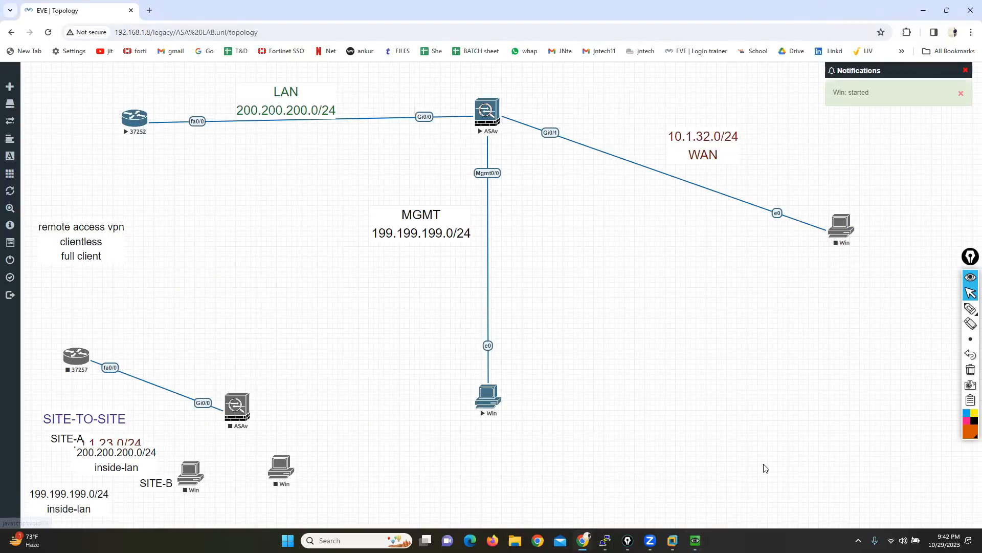
# Step: Return to the management PC and log in to ASDM for 199.199.199.1 with the administrator username and password
pyautogui.click(695, 540)
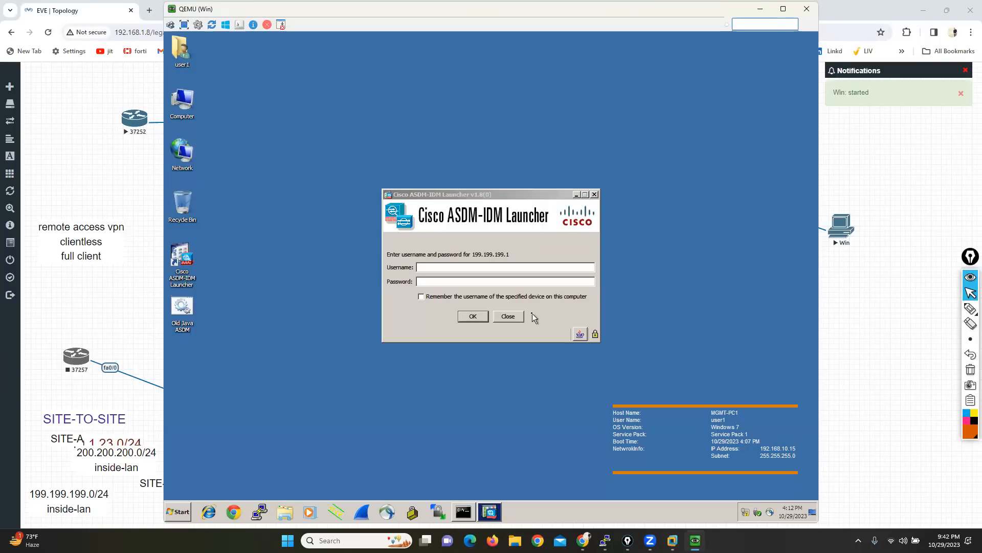
pyautogui.click(511, 266)
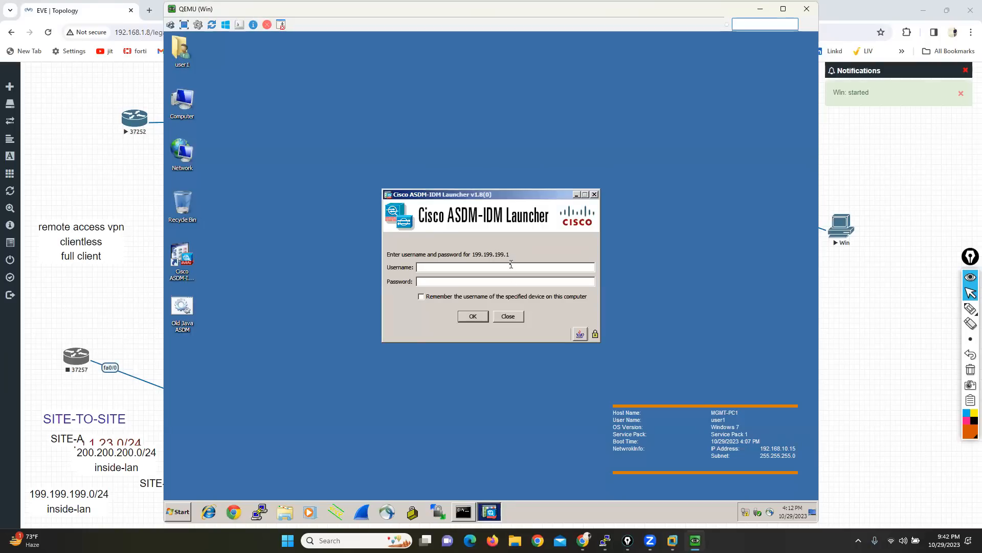
pyautogui.write('admin1')
pyautogui.press('Tab')
pyautogui.write('admin1')
pyautogui.press('Return')
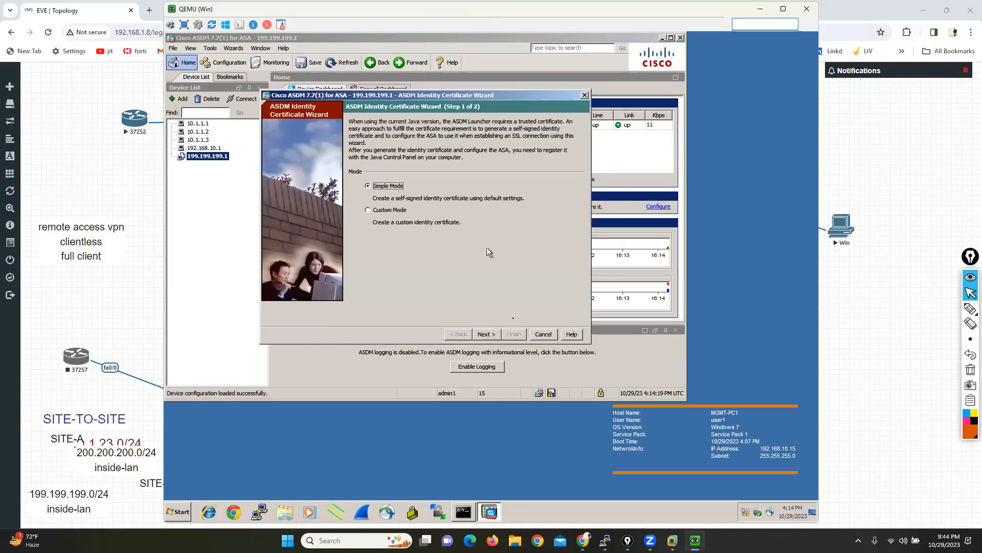
# Step: Exit the ASDM Identity Certificate Wizard and open the firewall's Configuration view, keeping the ASDM window on screen
pyautogui.click(544, 335)
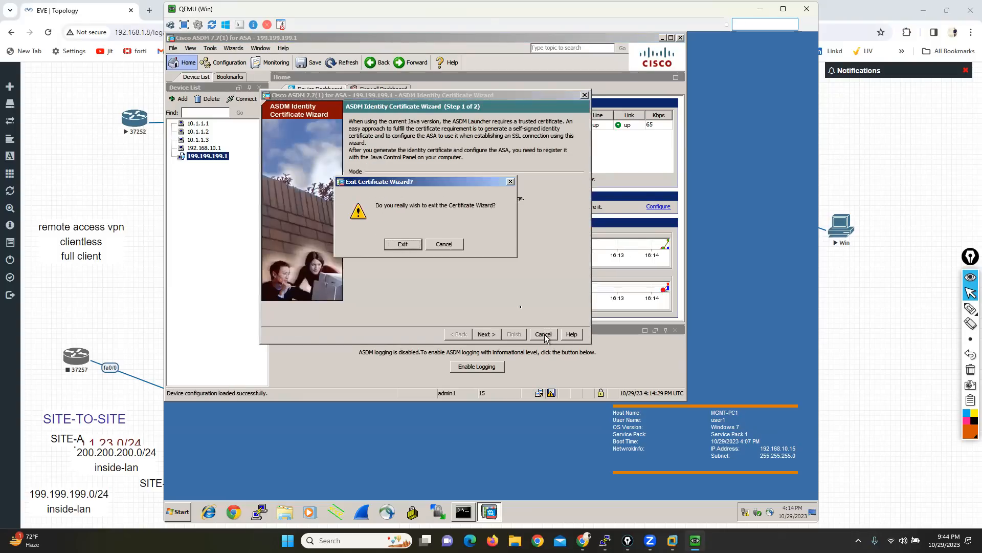
pyautogui.click(395, 244)
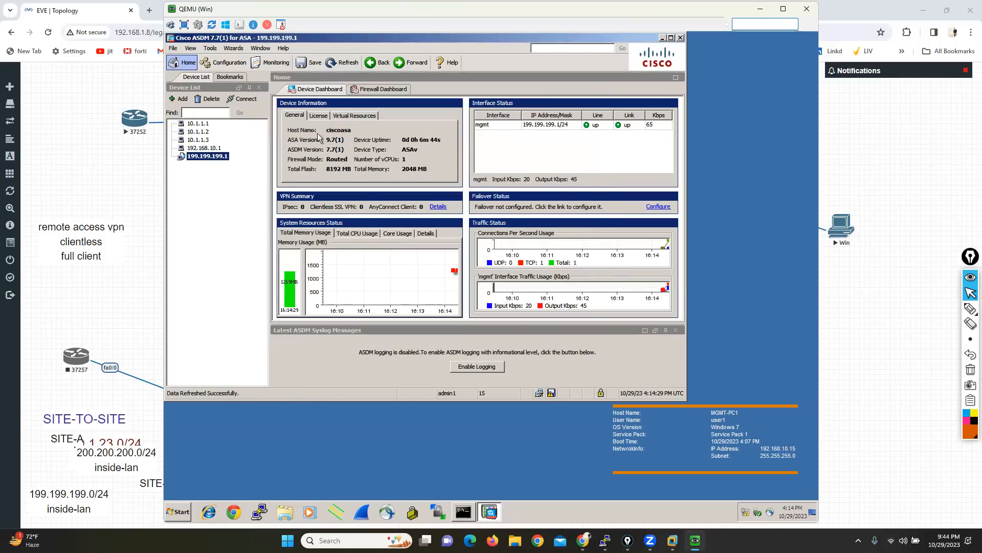
pyautogui.click(224, 63)
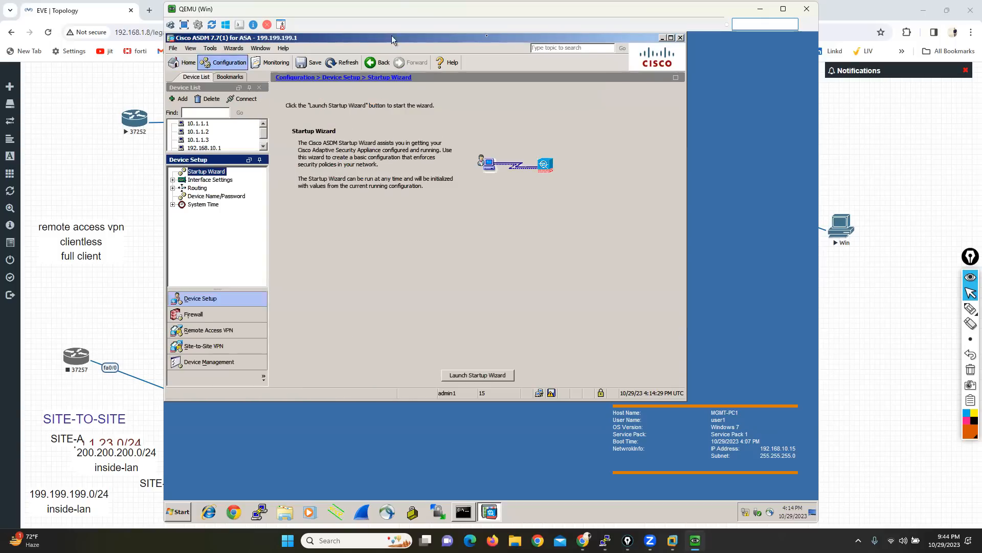
pyautogui.click(667, 38)
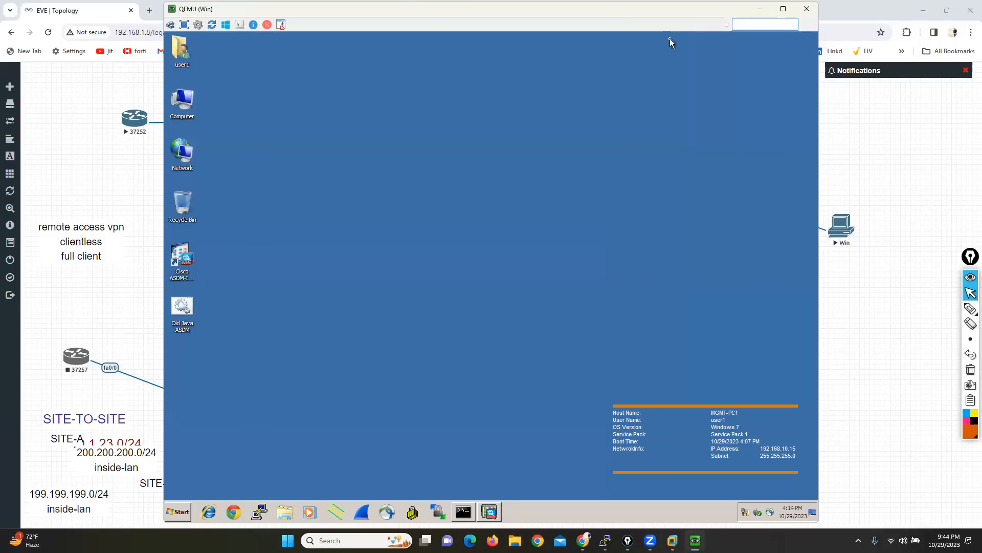
pyautogui.click(490, 511)
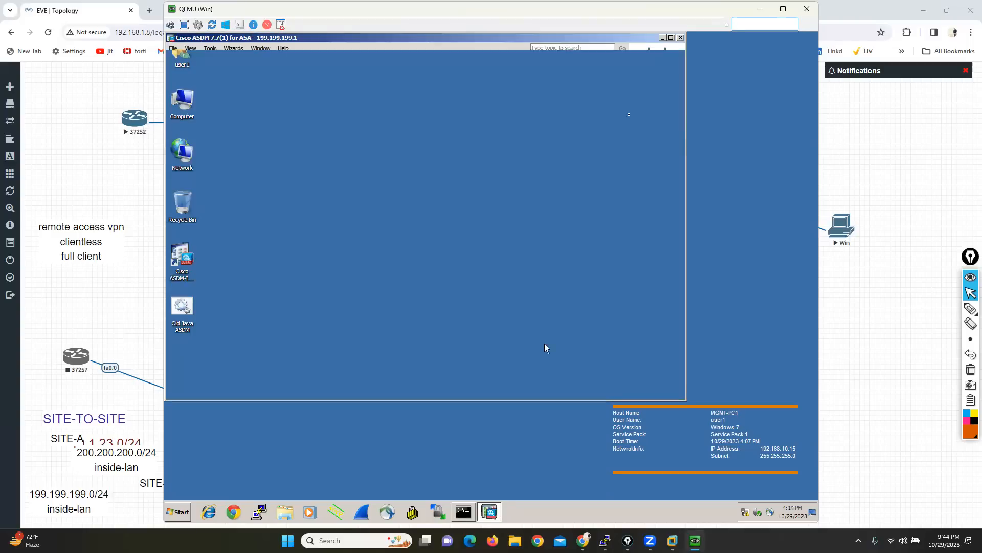
# Step: Maximize the ASDM window and open the firewall's interface list from the device setup's interface settings
pyautogui.click(672, 38)
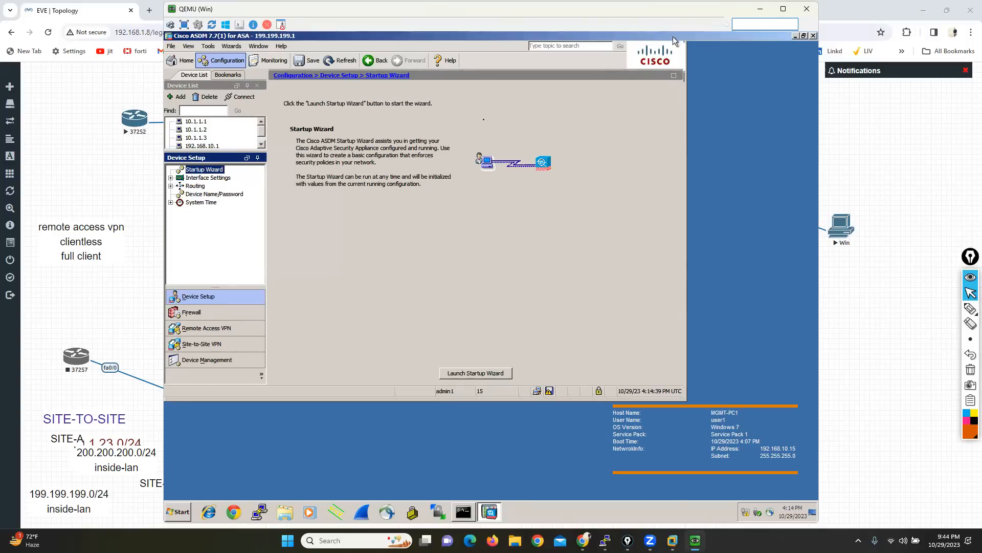
pyautogui.click(188, 190)
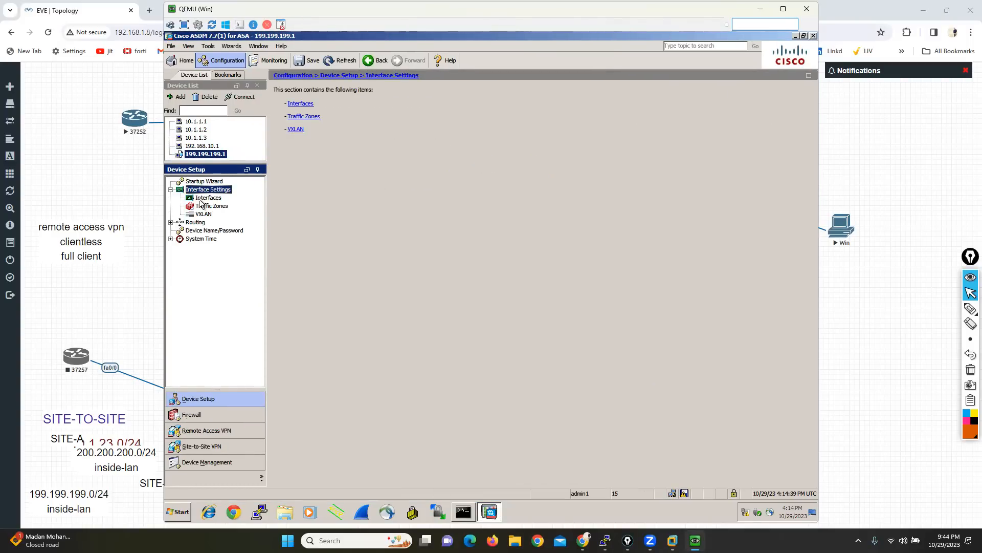
pyautogui.click(202, 197)
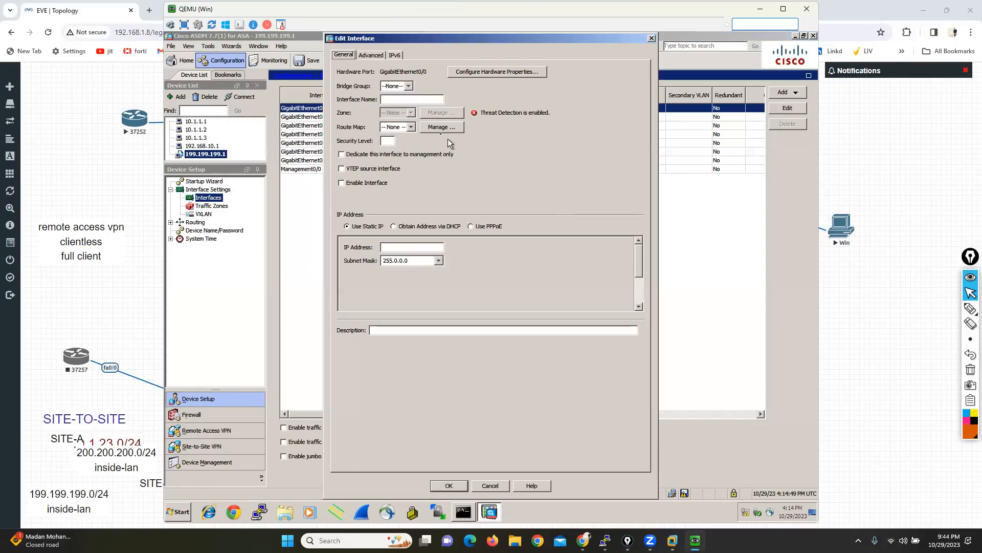
# Step: Name GigabitEthernet0/0 inside, set its security level to 100, and enable the interface
pyautogui.click(414, 99)
pyautogui.write('inside')
pyautogui.press('Tab')
pyautogui.press('Tab')
pyautogui.press('Tab')
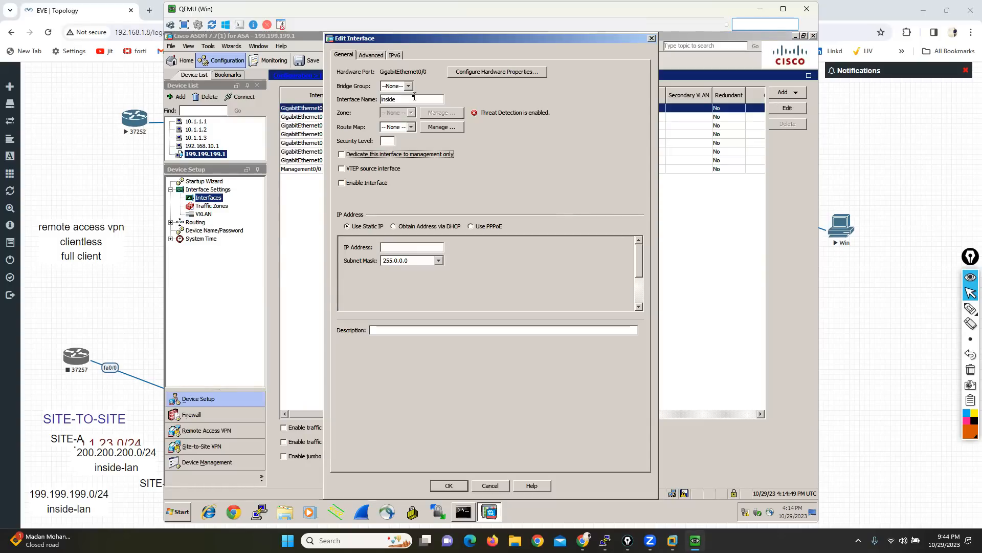
pyautogui.write('100')
pyautogui.press('Tab')
pyautogui.press('Tab')
pyautogui.press('space')
# Step: Assign the inside interface the static IP address 200.200.200.1 with subnet mask 255.255.255.0 and accept the interface changes
pyautogui.click(411, 247)
pyautogui.write('200.200.200')
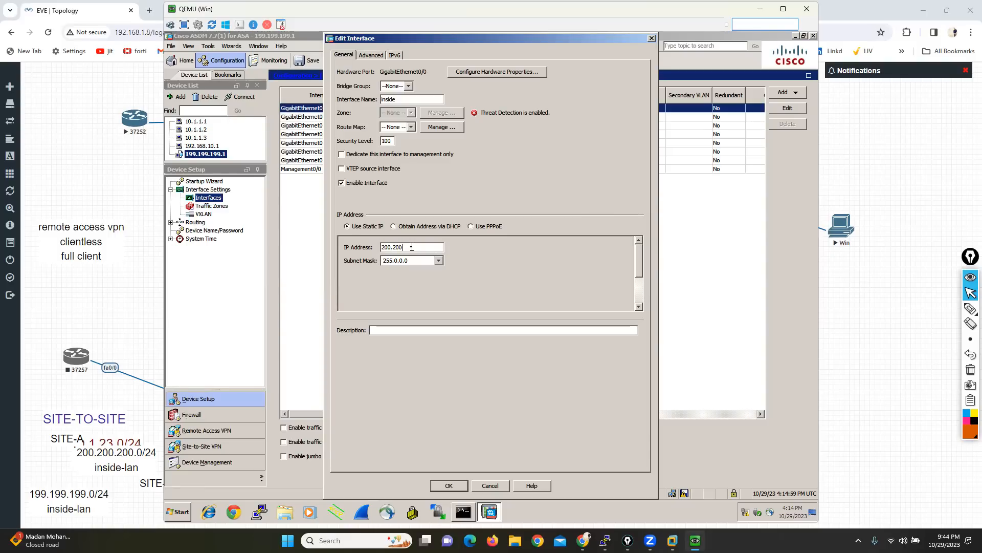
pyautogui.write('.1')
pyautogui.click(438, 261)
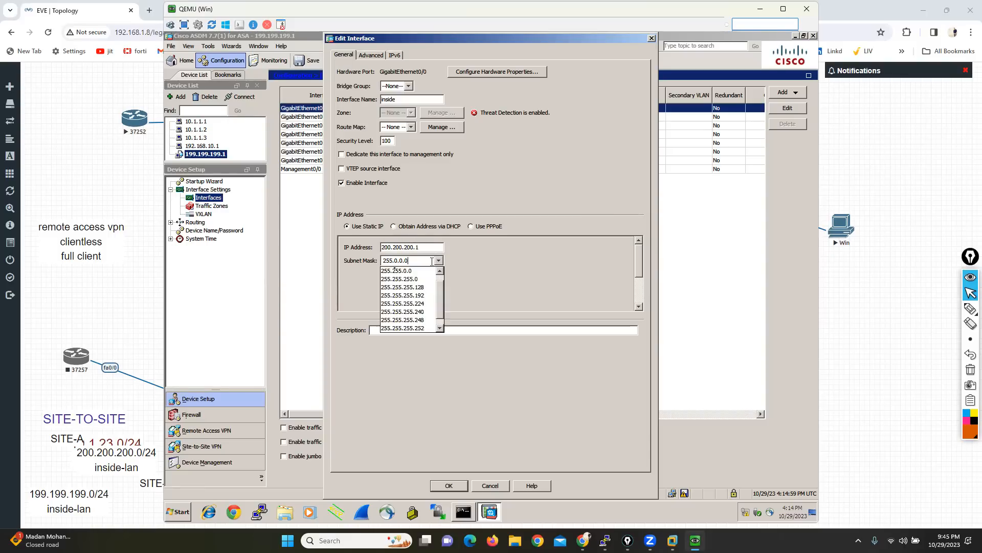
pyautogui.click(385, 279)
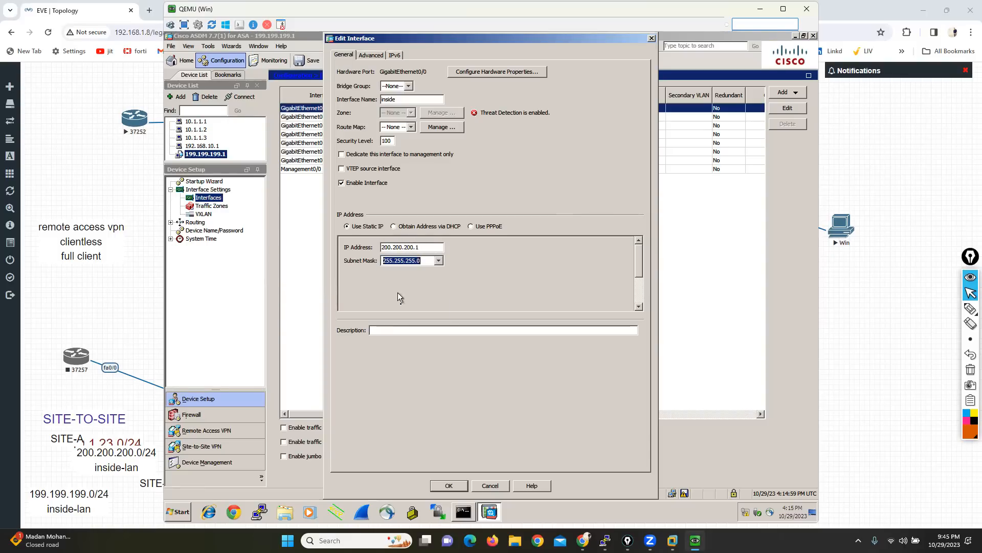
pyautogui.click(448, 485)
pyautogui.click(463, 298)
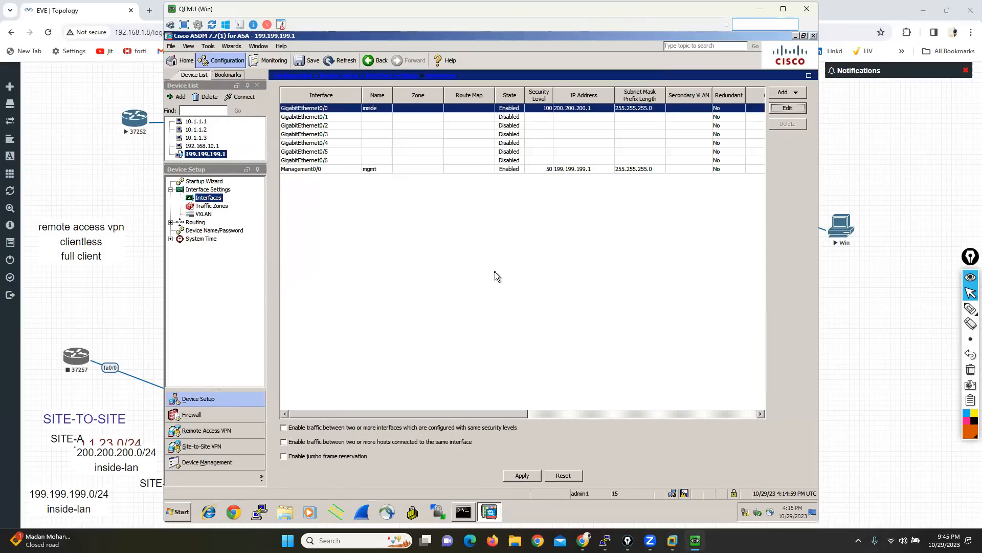
# Step: Edit GigabitEthernet0/1, naming it outside with security level 0, and enable the interface
pyautogui.click(317, 117)
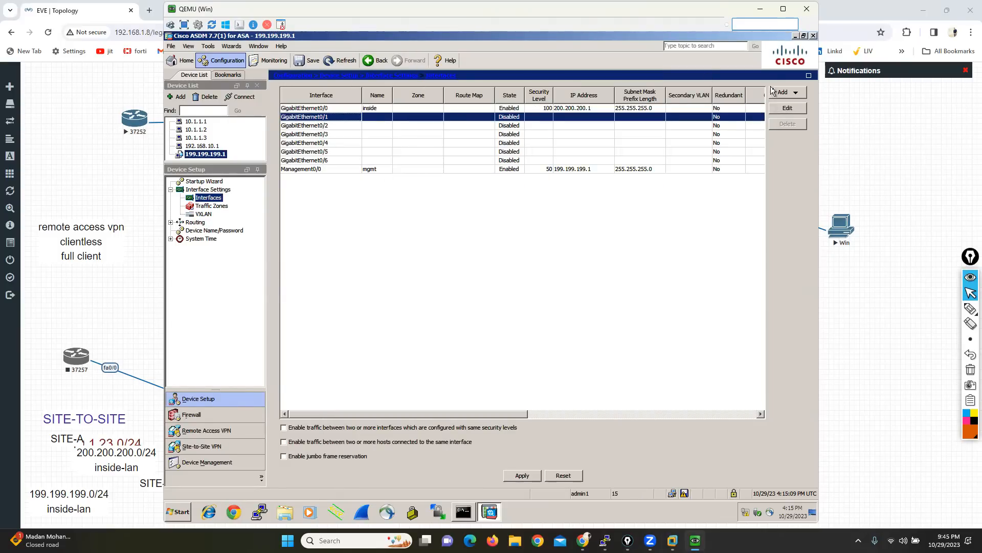
pyautogui.click(790, 112)
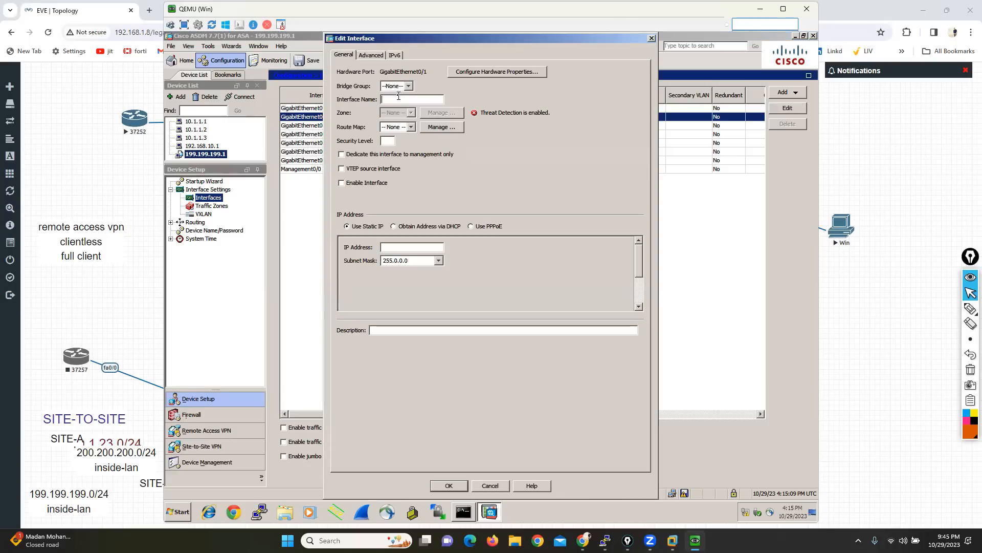
pyautogui.write('outside')
pyautogui.press('Tab')
pyautogui.press('Tab')
# Step: Assign the outside interface the static IP address 10.1.32.1 with subnet mask 255.255.255.0 and accept the interface changes
pyautogui.click(410, 248)
pyautogui.write('10.1.32.1')
pyautogui.click(438, 260)
pyautogui.click(397, 285)
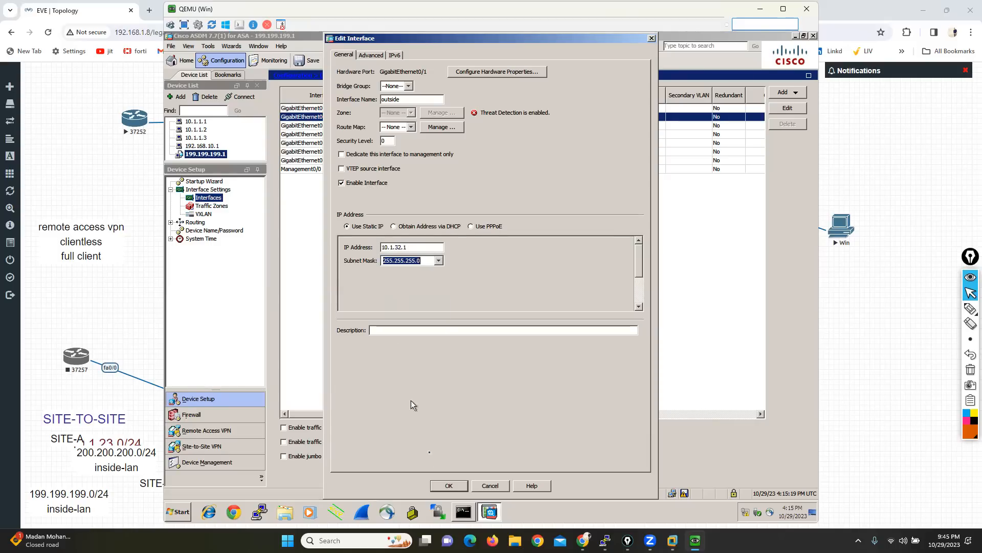
pyautogui.click(444, 485)
pyautogui.click(465, 297)
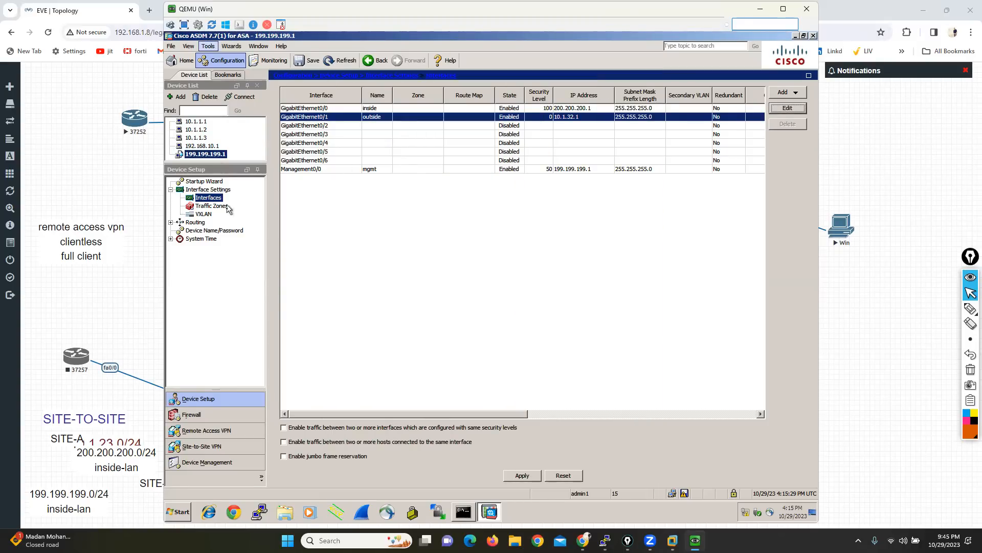
# Step: Check the command preview setting in the preferences, and apply the inside and outside interface configuration to the ASA
pyautogui.click(208, 45)
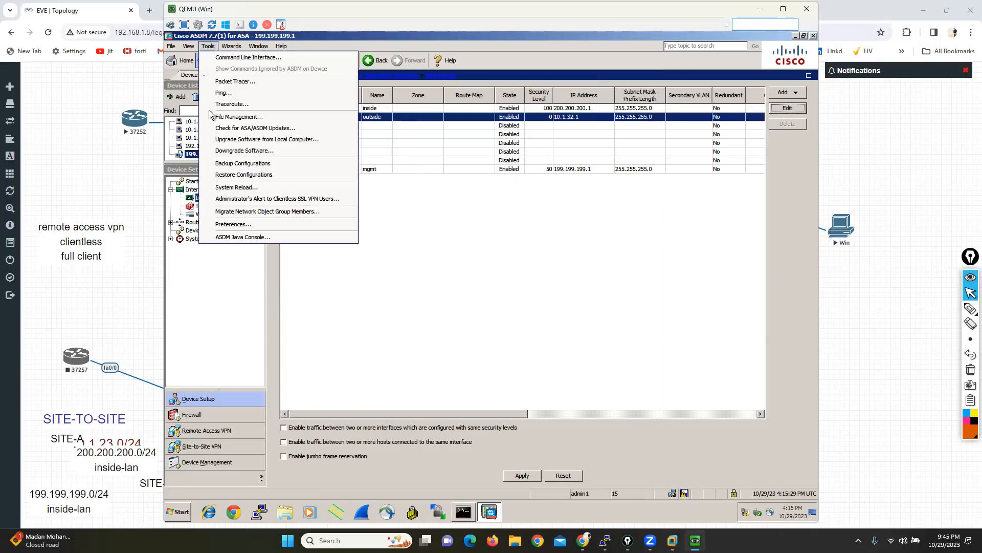
pyautogui.click(234, 225)
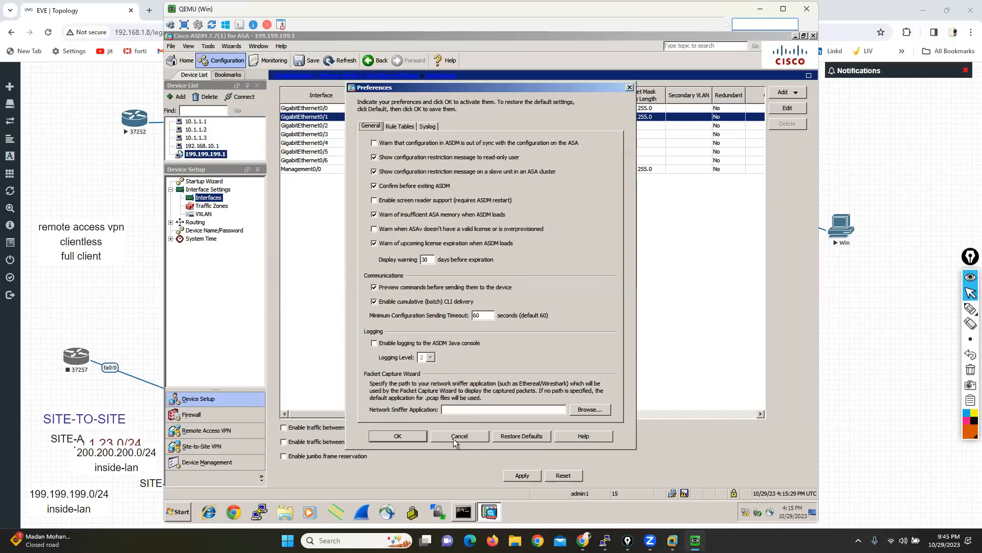
pyautogui.click(453, 438)
pyautogui.click(521, 474)
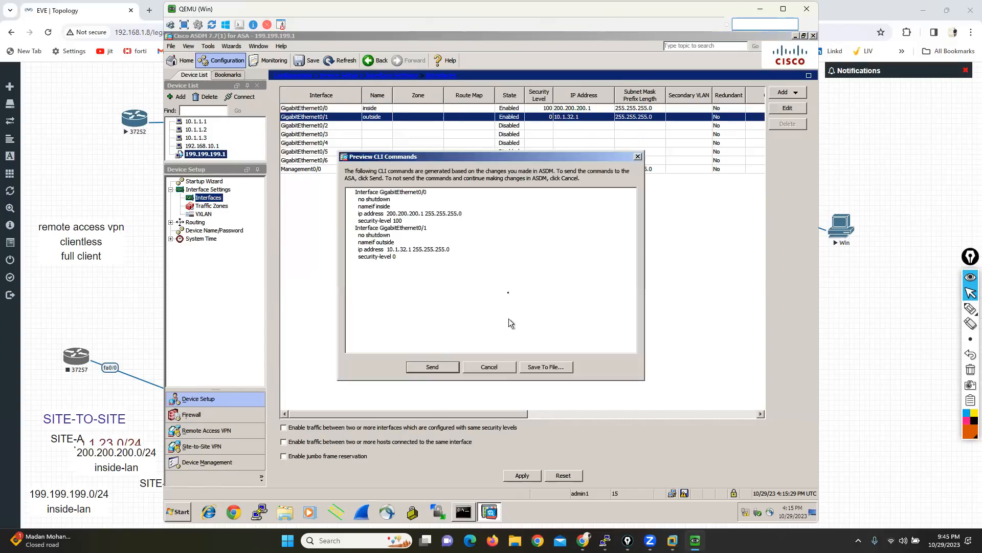
pyautogui.click(426, 368)
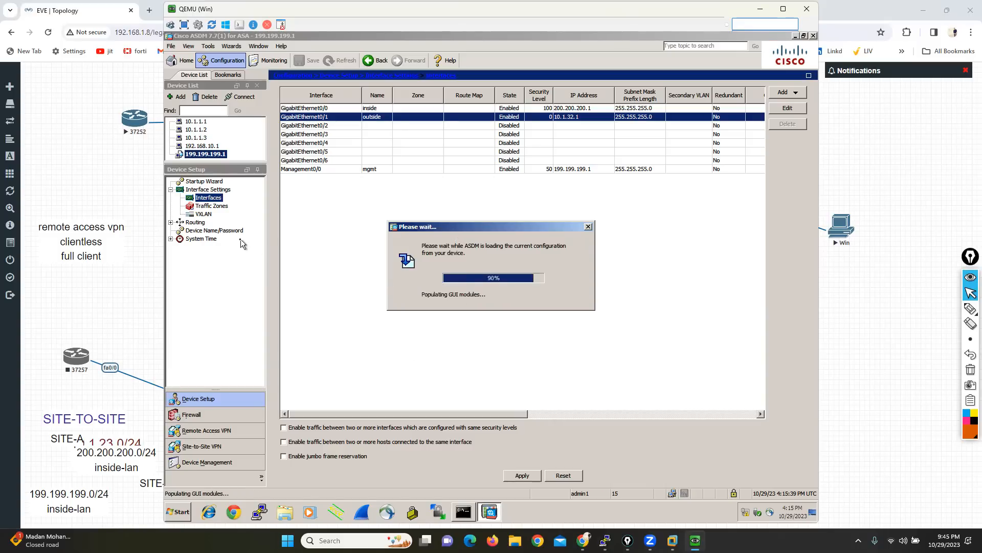
# Step: Open the firewall's static routes and filter the list to IPv4 only
pyautogui.click(171, 223)
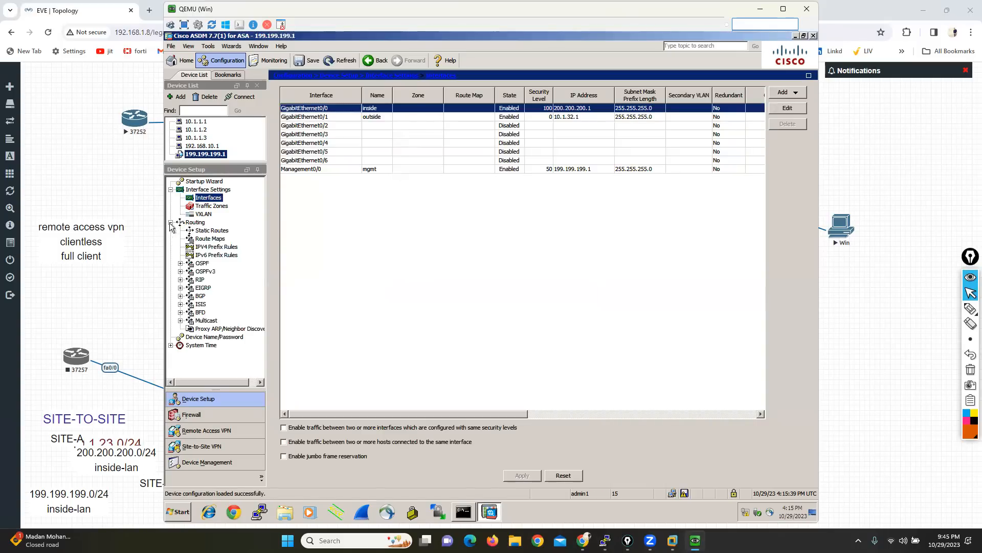
pyautogui.click(211, 231)
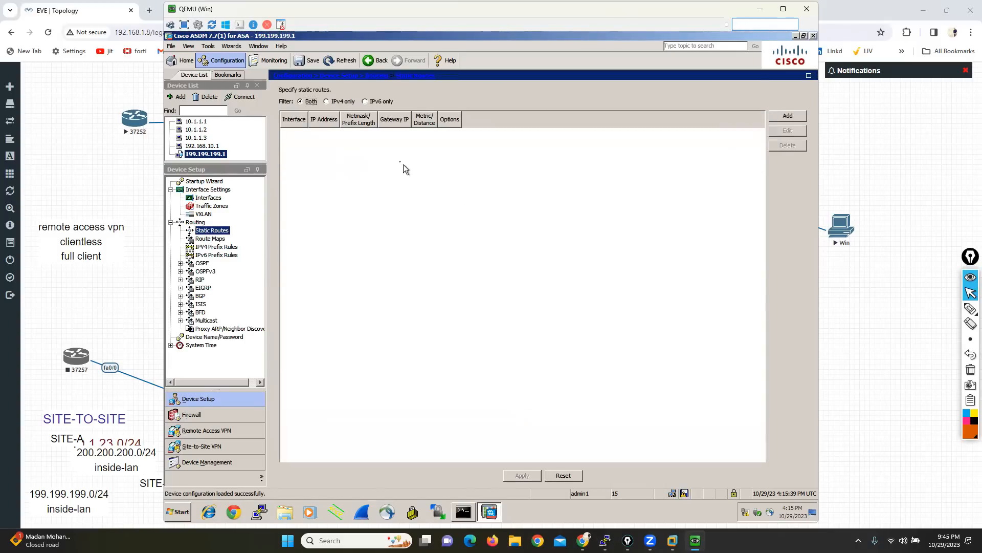
pyautogui.click(327, 101)
# Step: Add a static route on the outside interface for network any through gateway 10.1.32.10 and send it to the ASA
pyautogui.click(788, 117)
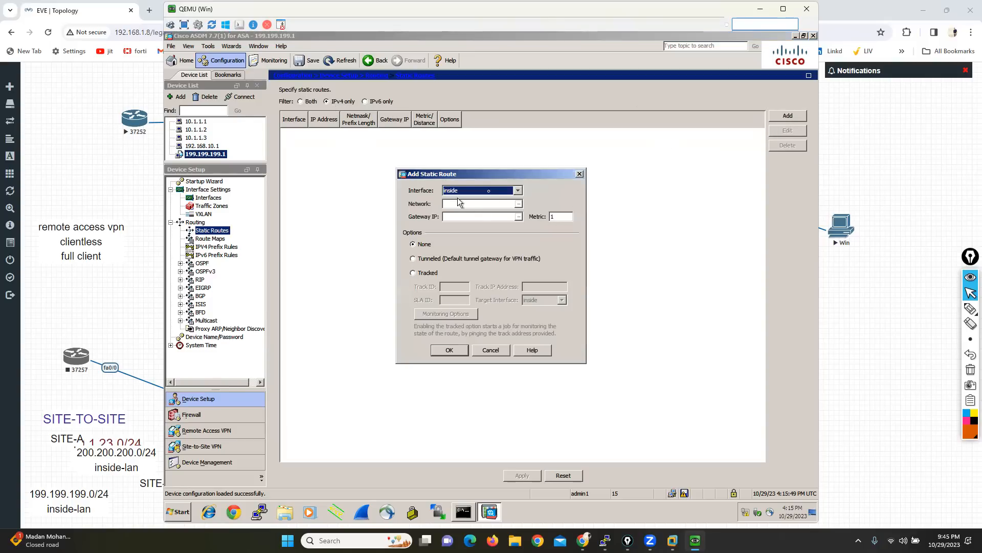
pyautogui.click(517, 190)
pyautogui.click(461, 205)
pyautogui.click(461, 203)
pyautogui.write('any')
pyautogui.click(459, 214)
pyautogui.write('10.1.36.10')
pyautogui.click(449, 350)
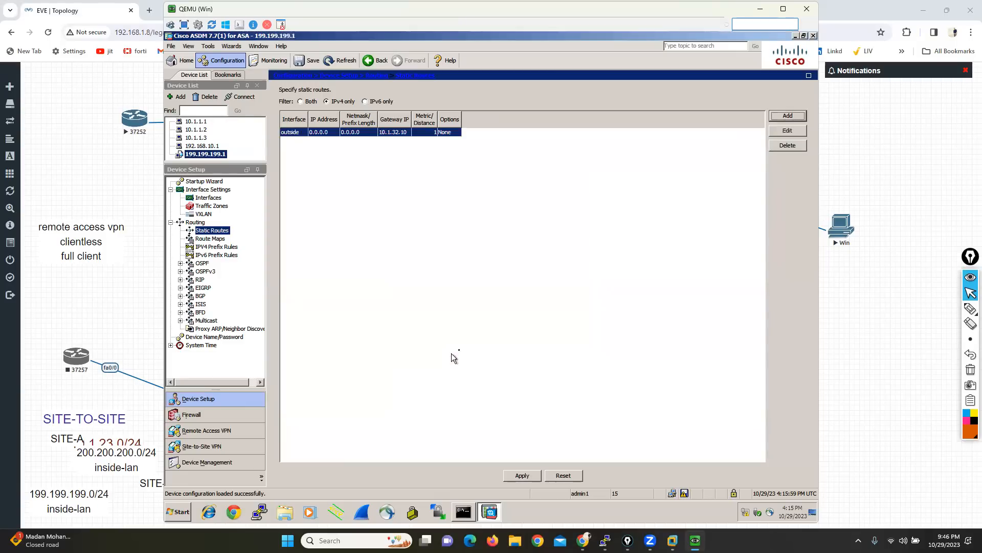
pyautogui.click(521, 476)
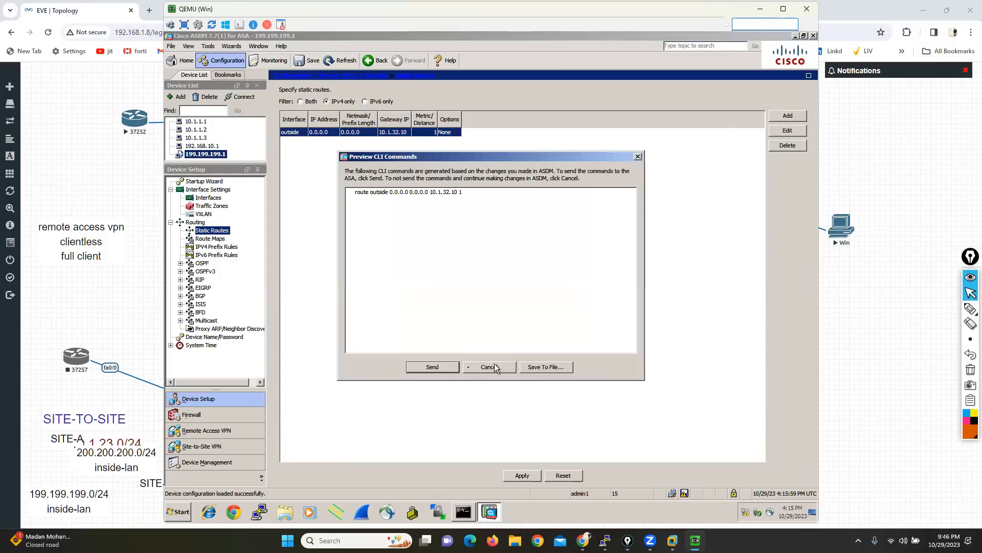
pyautogui.click(440, 367)
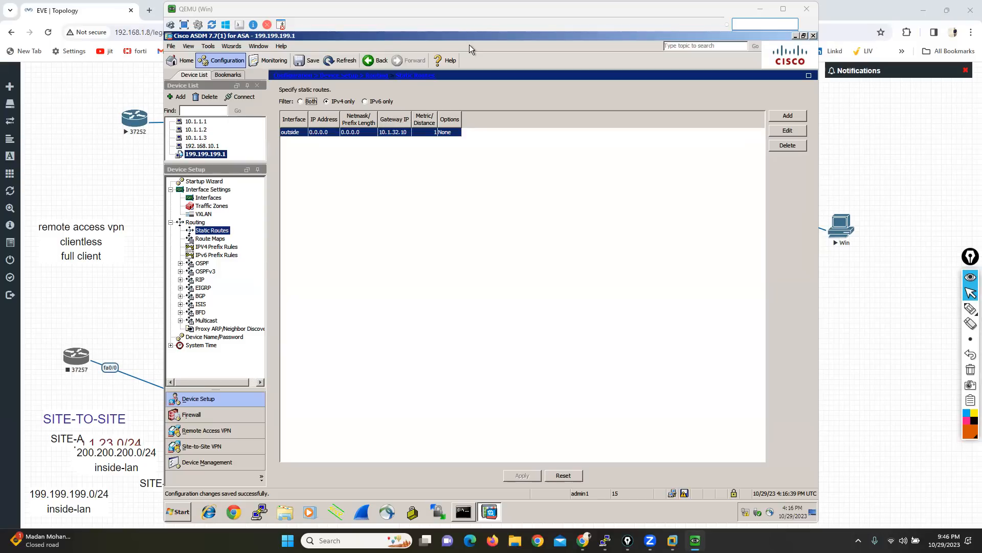
# Step: Launch the AnyConnect VPN Wizard
pyautogui.click(232, 48)
pyautogui.moveTo(316, 66)
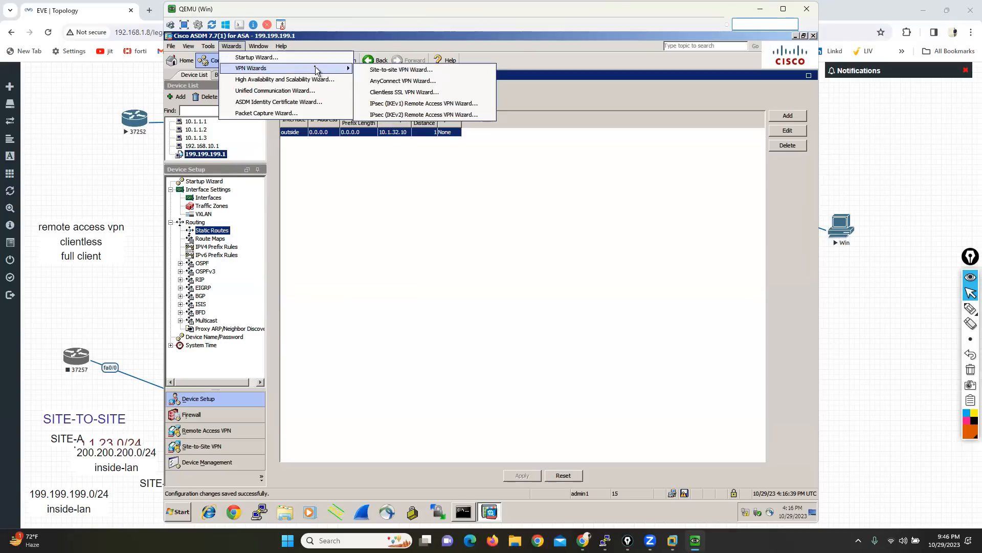
pyautogui.click(398, 82)
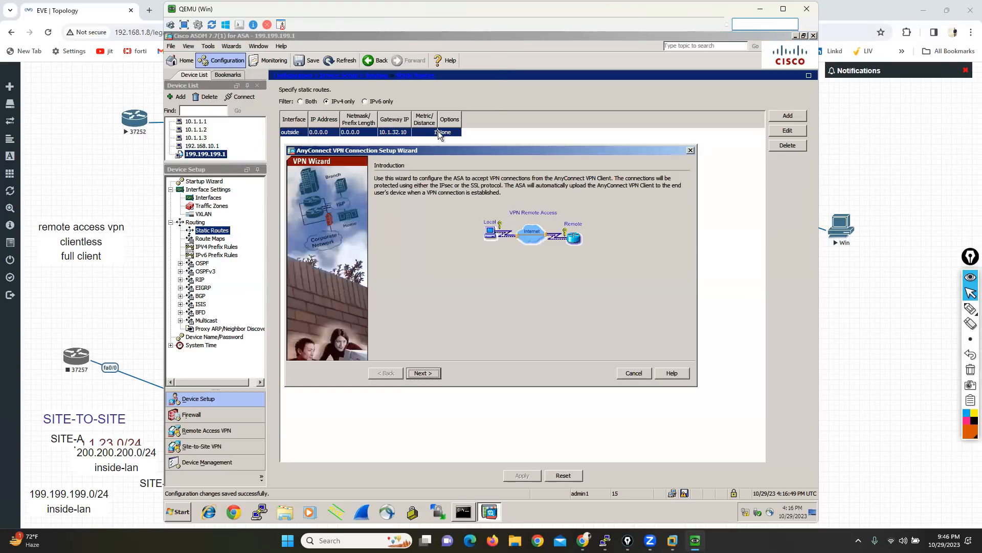
# Step: Draw an annotation arrow pointing at the local computer in the wizard's VPN diagram and clear it
pyautogui.moveTo(970, 308)
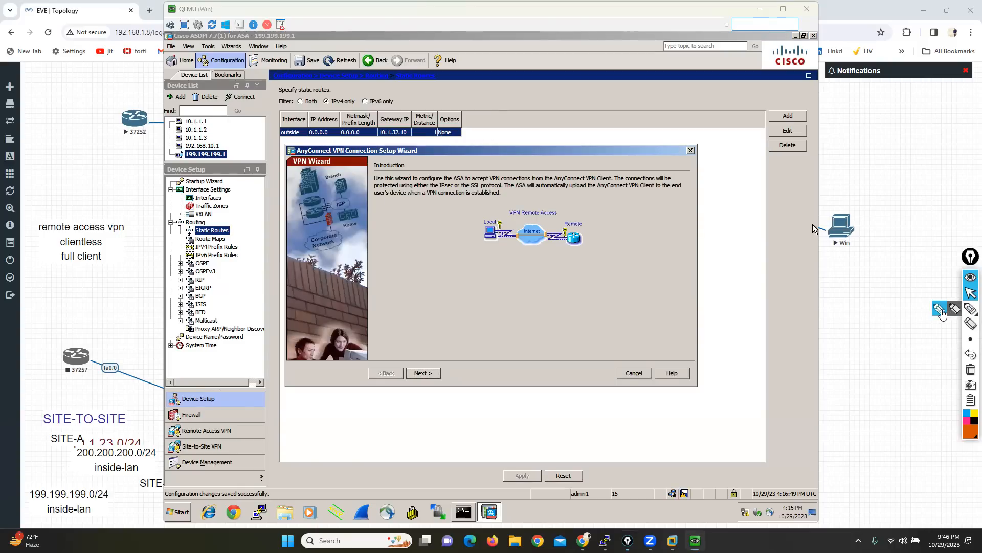
pyautogui.click(939, 309)
pyautogui.moveTo(486, 279)
pyautogui.mouseDown()
pyautogui.moveTo(487, 242)
pyautogui.moveTo(482, 249)
pyautogui.mouseUp()
pyautogui.moveTo(493, 240); pyautogui.dragTo(501, 245)
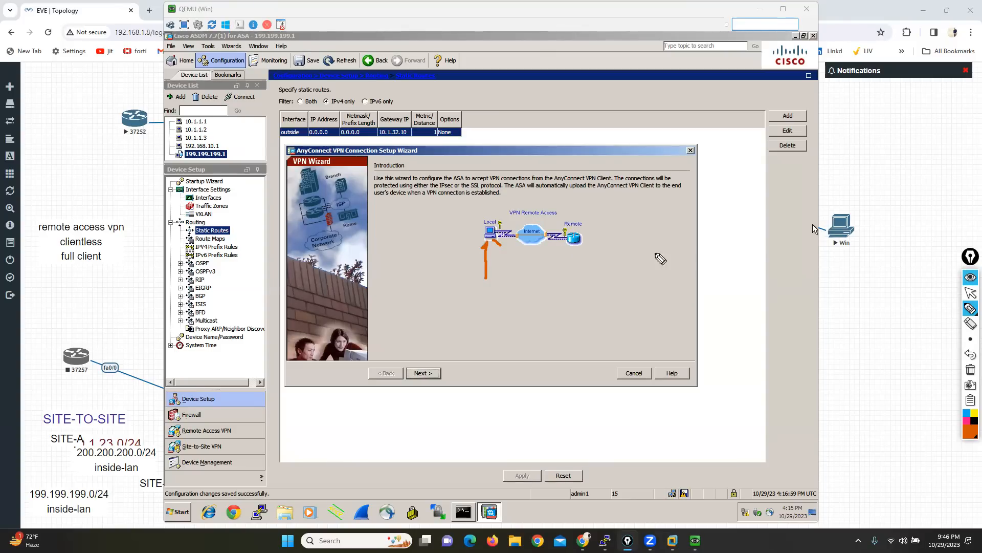
pyautogui.click(970, 369)
pyautogui.click(971, 293)
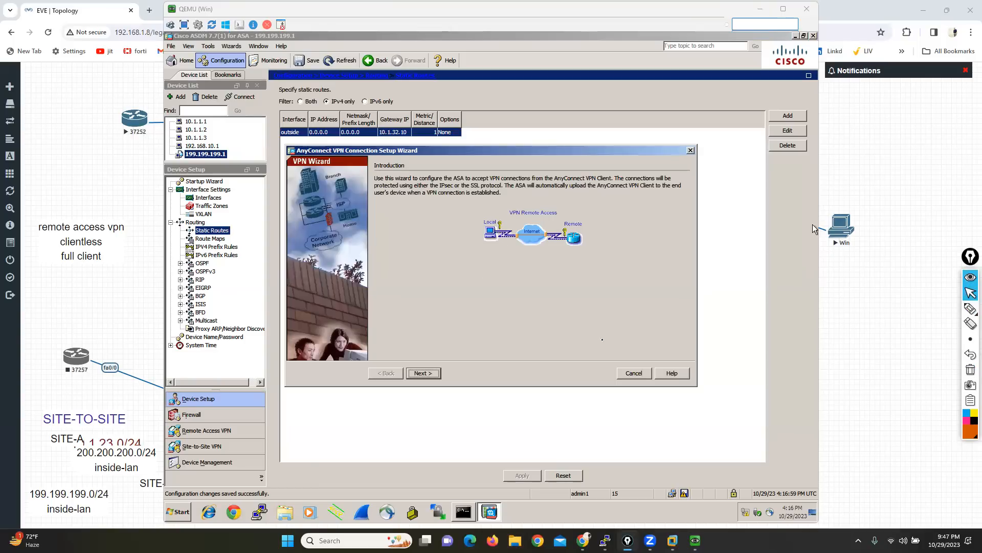
# Step: Name the connection profile SSL-VPN, keep outside as the VPN access interface, and continue to the VPN protocols
pyautogui.click(435, 373)
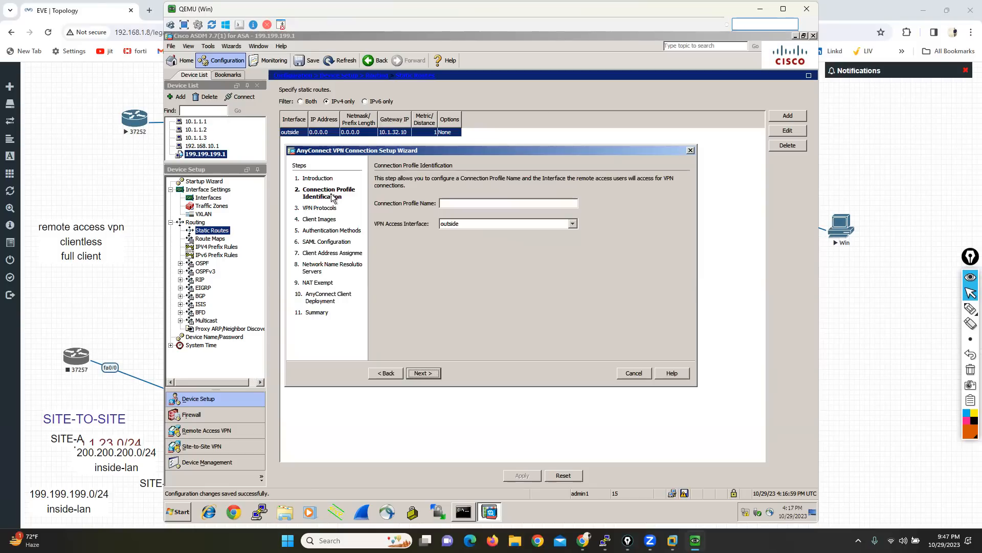
pyautogui.click(469, 204)
pyautogui.write('SSL-VPN')
pyautogui.click(873, 302)
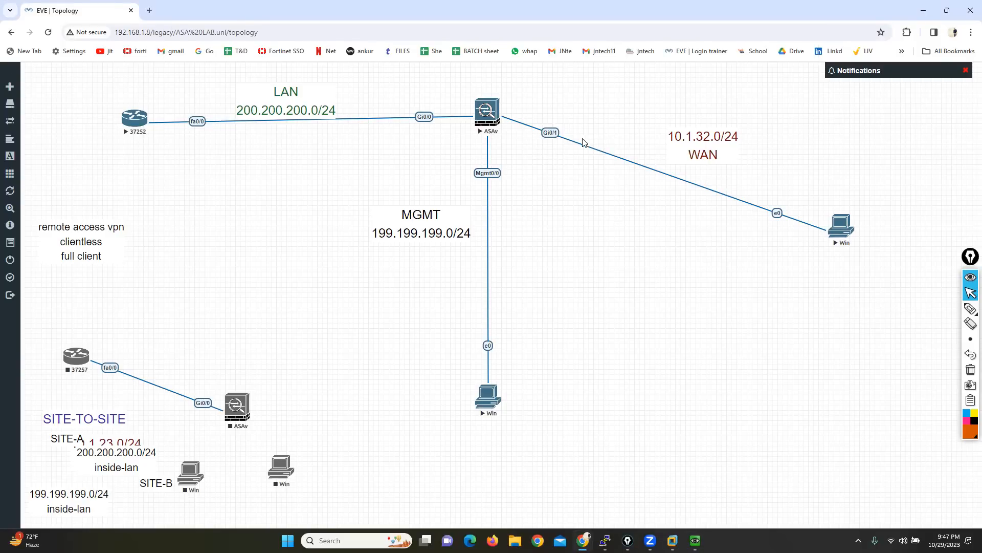
pyautogui.click(694, 540)
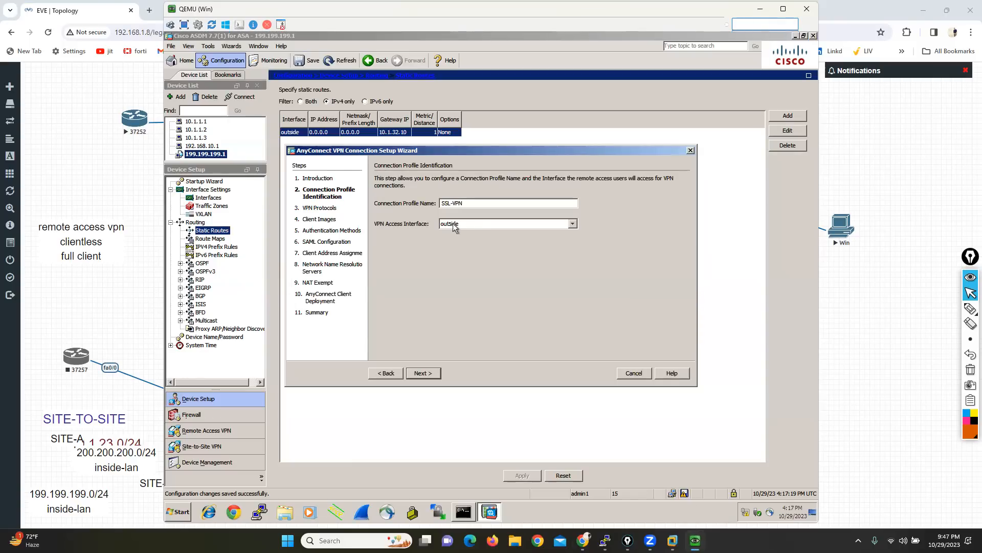
pyautogui.click(420, 374)
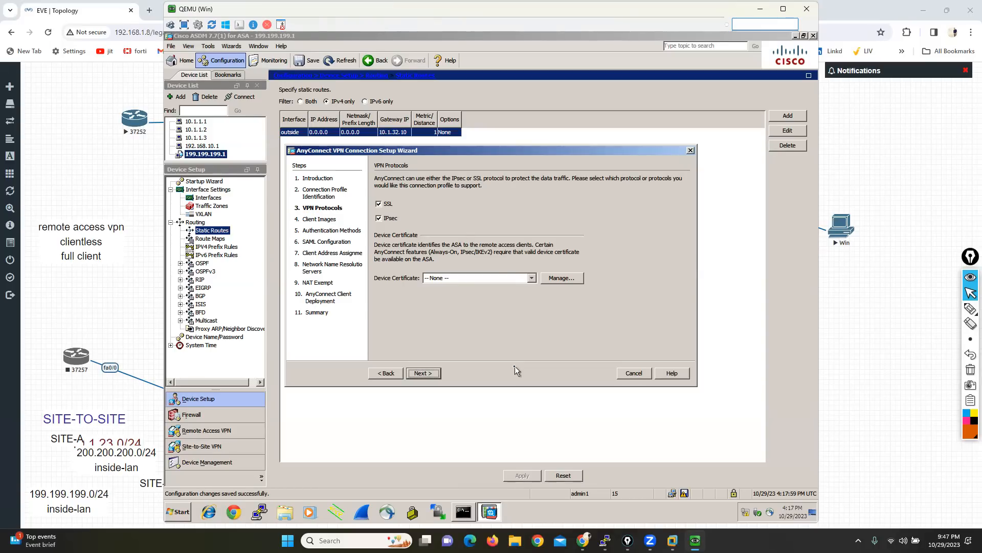
# Step: Add a self-signed identity certificate for ASDM_TrustPoint0 that acts as local certificate authority for TLS-Proxy, and send it to the ASA
pyautogui.click(563, 278)
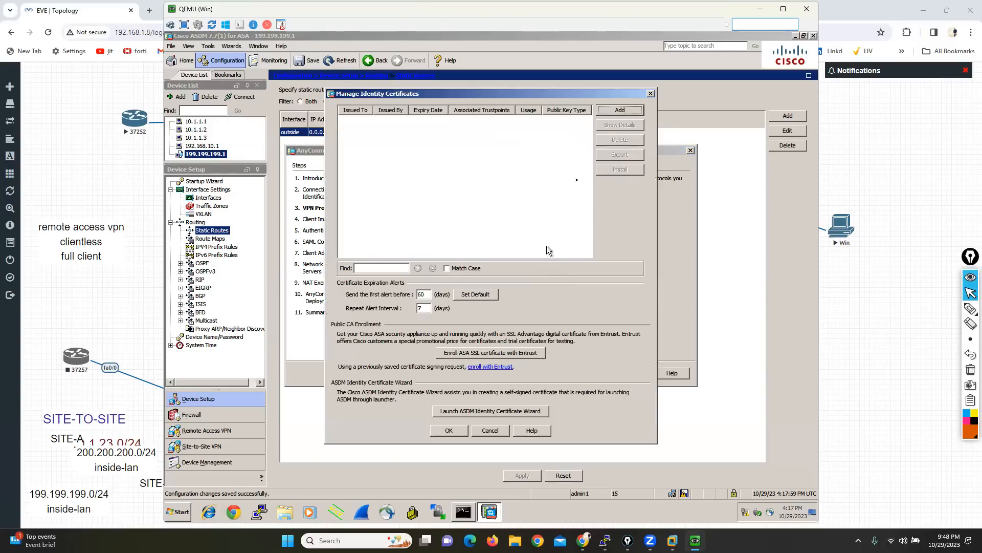
pyautogui.click(611, 110)
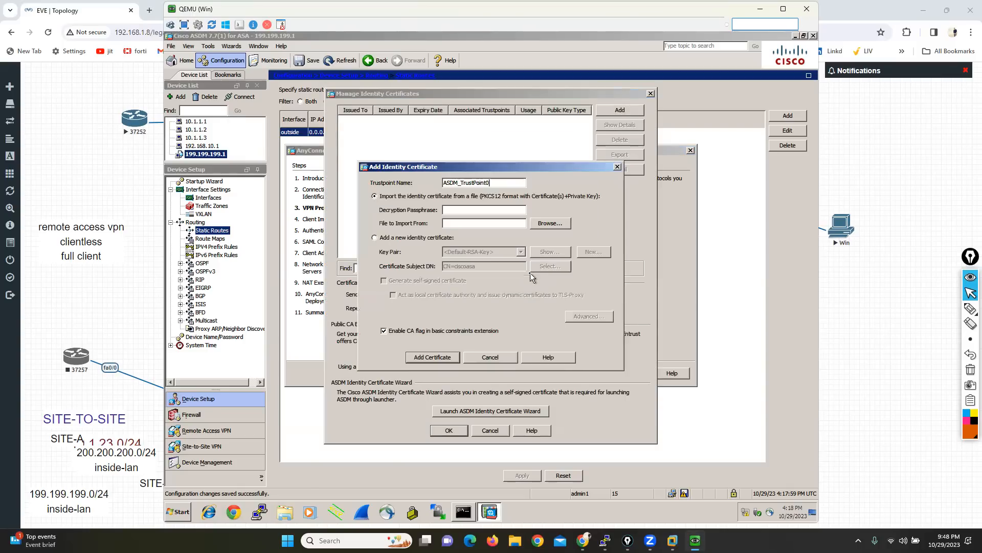
pyautogui.click(375, 238)
pyautogui.click(384, 281)
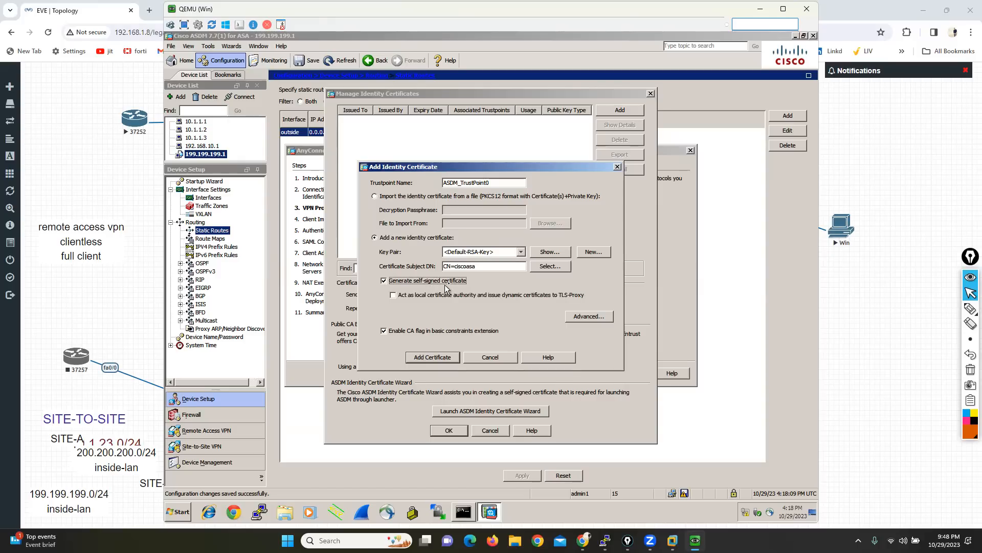
pyautogui.click(393, 296)
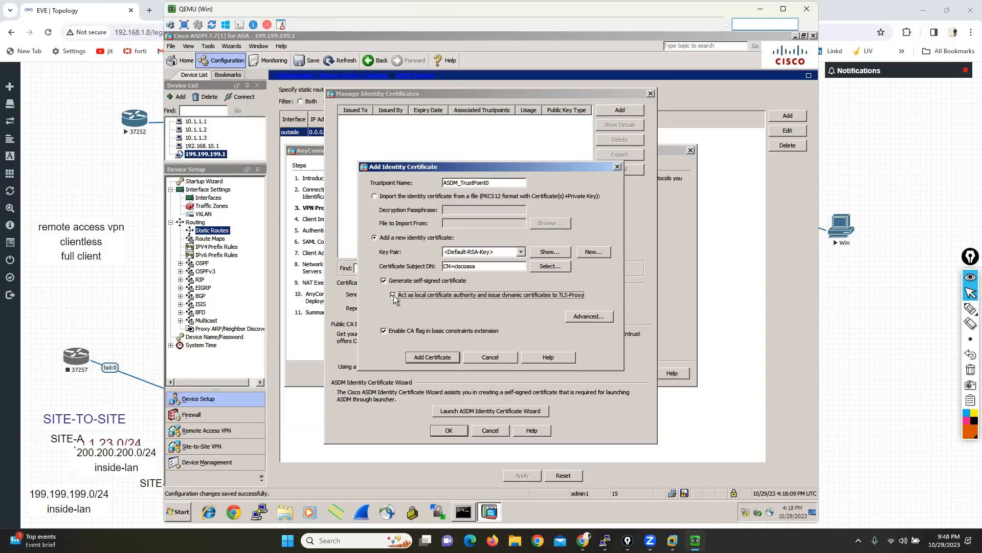
pyautogui.click(428, 360)
pyautogui.click(432, 367)
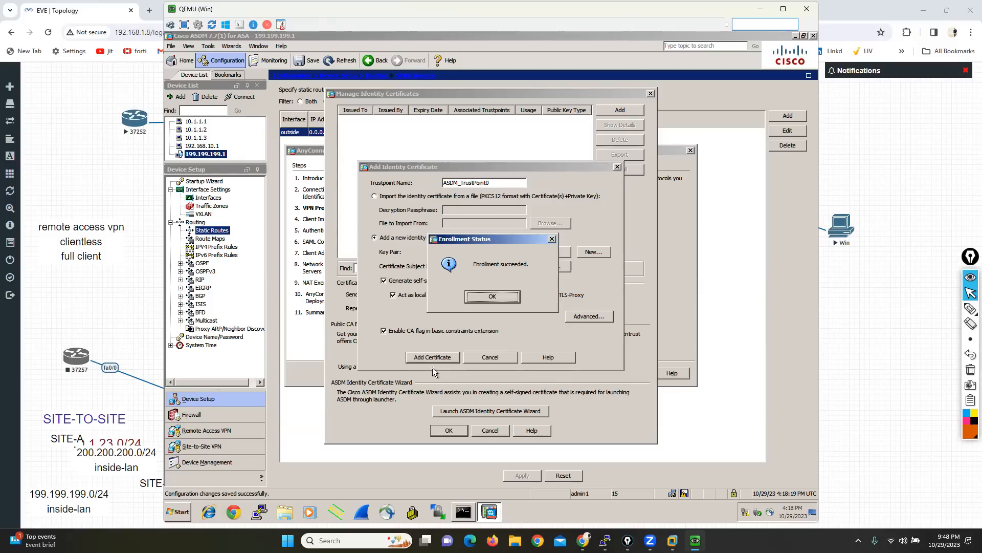
# Step: Accept the enrolled ASDM_TrustPoint0 identity certificate as the device certificate and continue to the client images
pyautogui.click(491, 296)
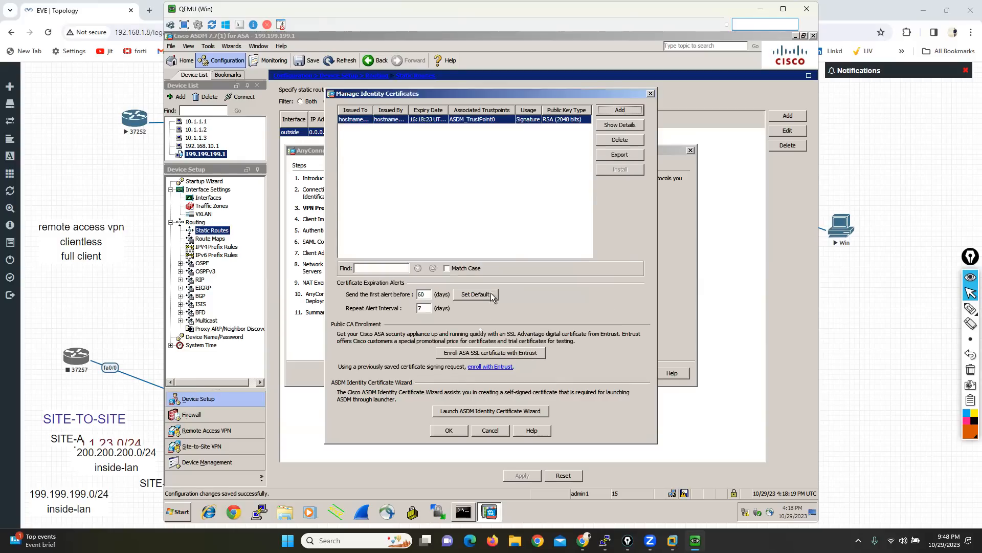
pyautogui.click(437, 431)
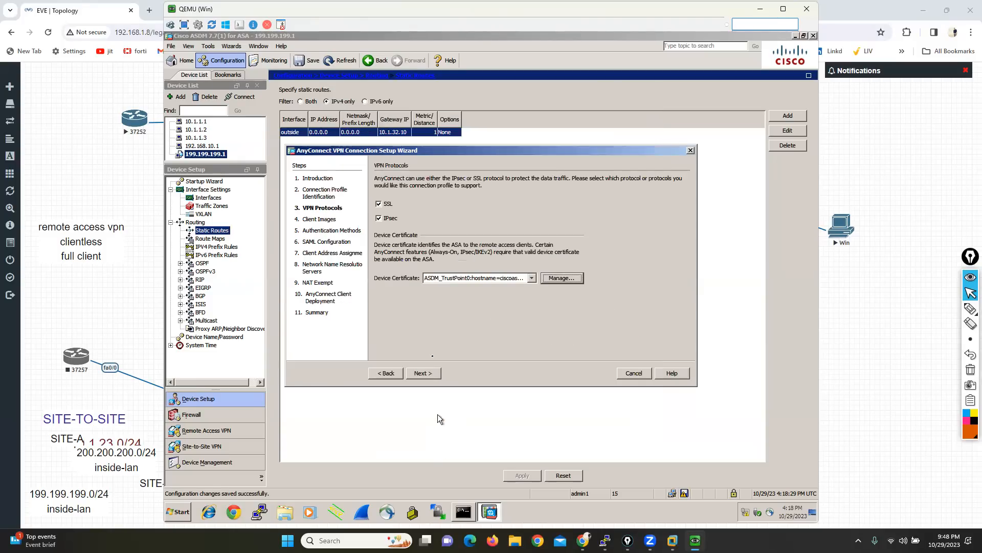
pyautogui.click(422, 373)
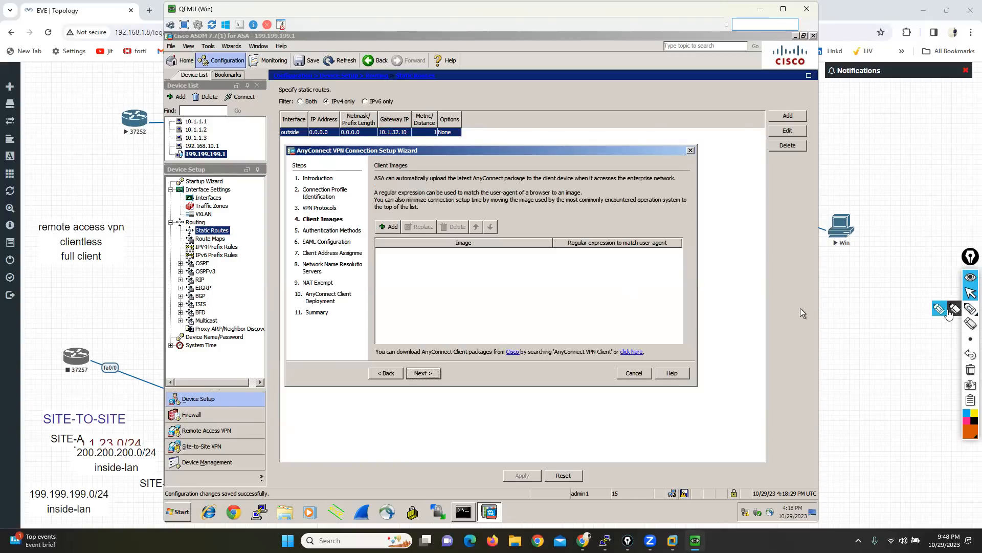
# Step: Draw an annotation loop around the empty client image list and clear it
pyautogui.click(948, 309)
pyautogui.moveTo(392, 210)
pyautogui.mouseDown()
pyautogui.moveTo(363, 238)
pyautogui.moveTo(369, 299)
pyautogui.moveTo(555, 293)
pyautogui.moveTo(704, 269)
pyautogui.moveTo(527, 208)
pyautogui.moveTo(379, 211)
pyautogui.mouseUp()
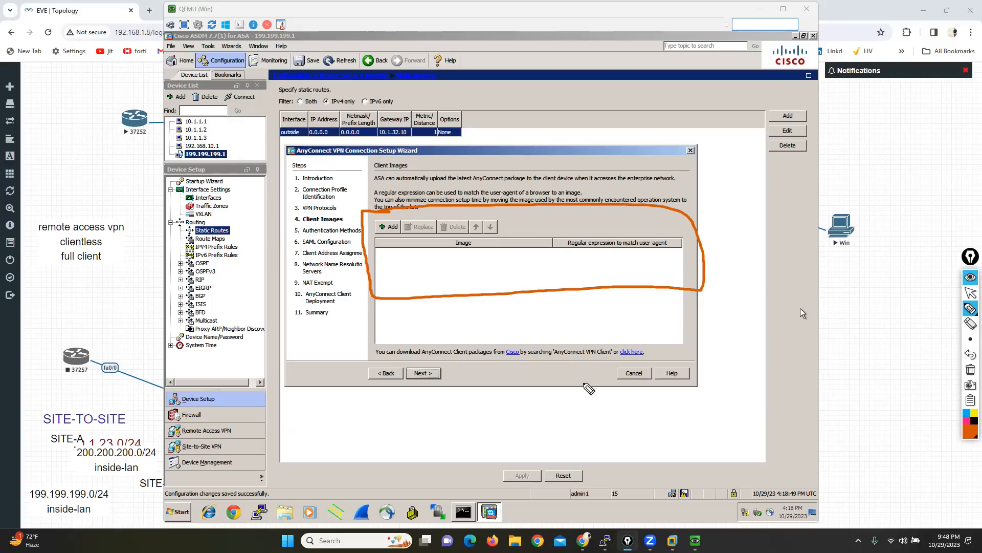
pyautogui.click(970, 370)
pyautogui.click(971, 291)
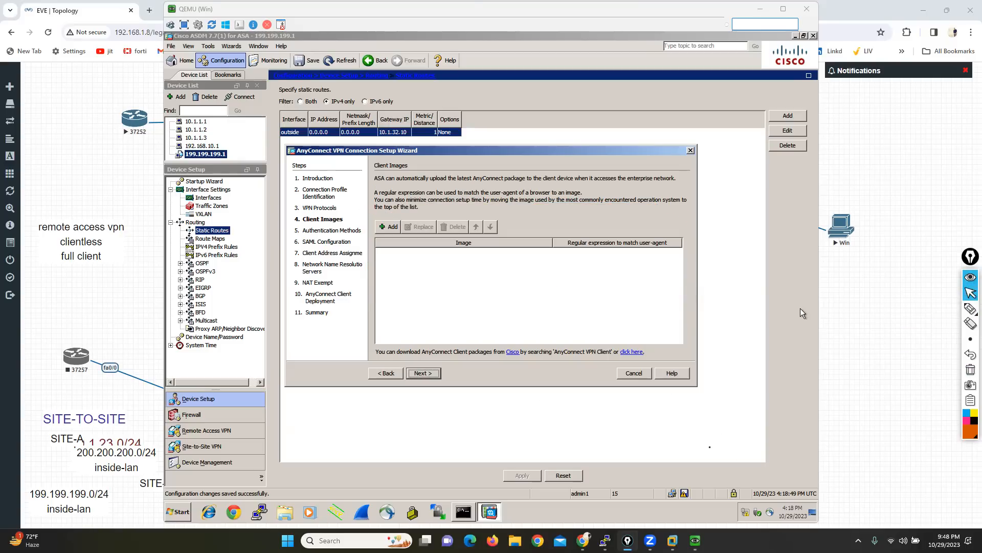
# Step: Switch to the ASAv console and list the flash contents with SHOW disk0:
pyautogui.moveTo(606, 540)
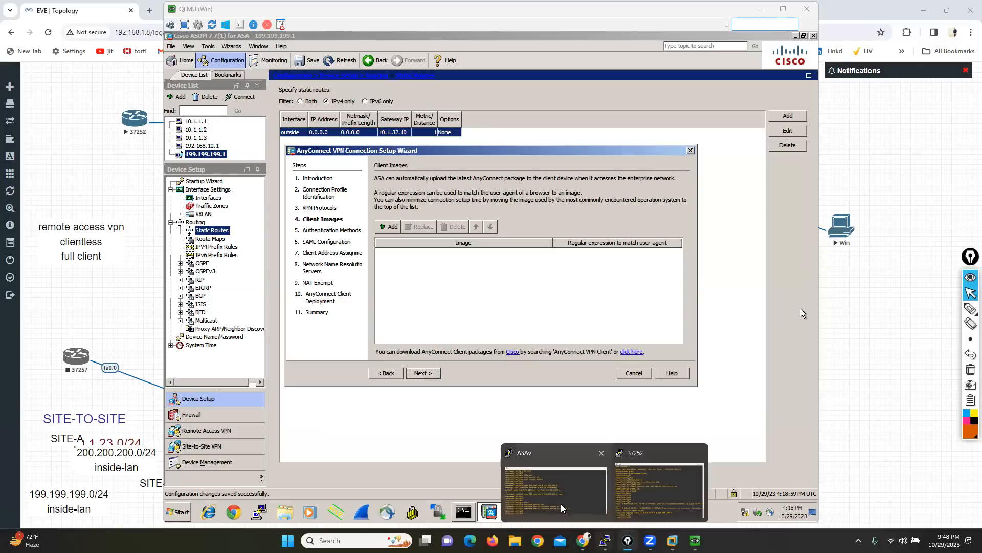
pyautogui.click(523, 476)
pyautogui.press('Return')
pyautogui.press('Return')
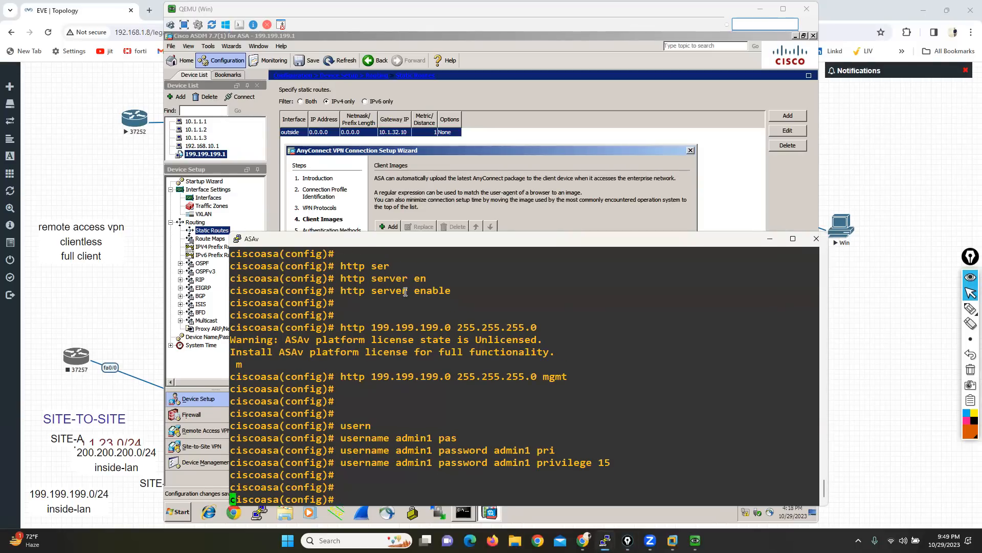
pyautogui.write('SHOW dis')
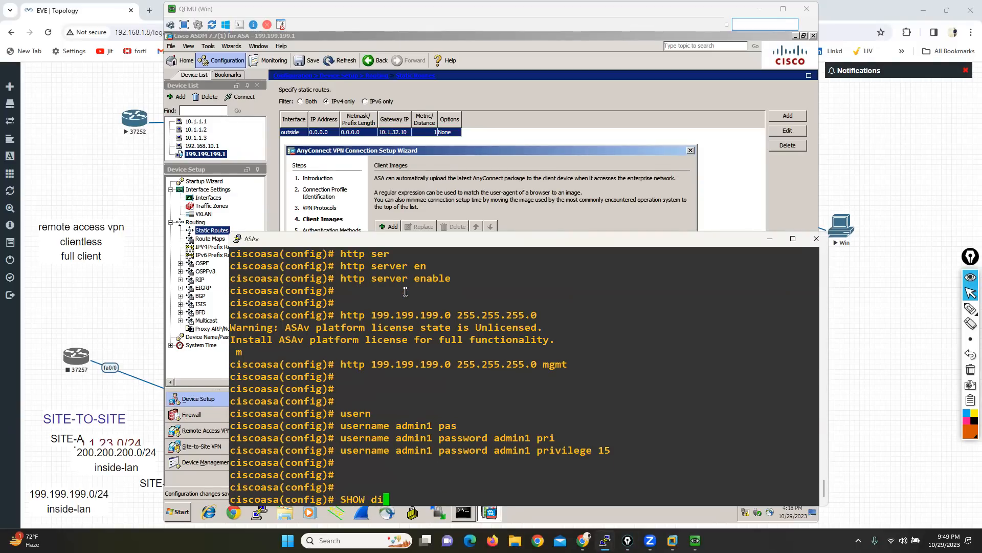
pyautogui.press('Tab')
pyautogui.press('Return')
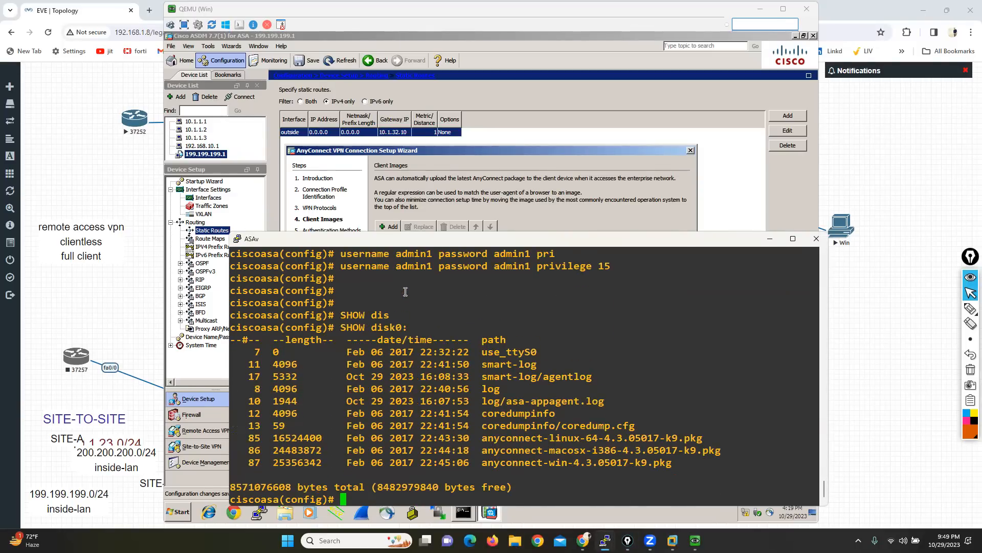
# Step: Highlight the Linux, macOS and Windows AnyConnect packages in the disk0: listing
pyautogui.moveTo(482, 438); pyautogui.dragTo(585, 438)
pyautogui.moveTo(482, 450); pyautogui.dragTo(592, 451)
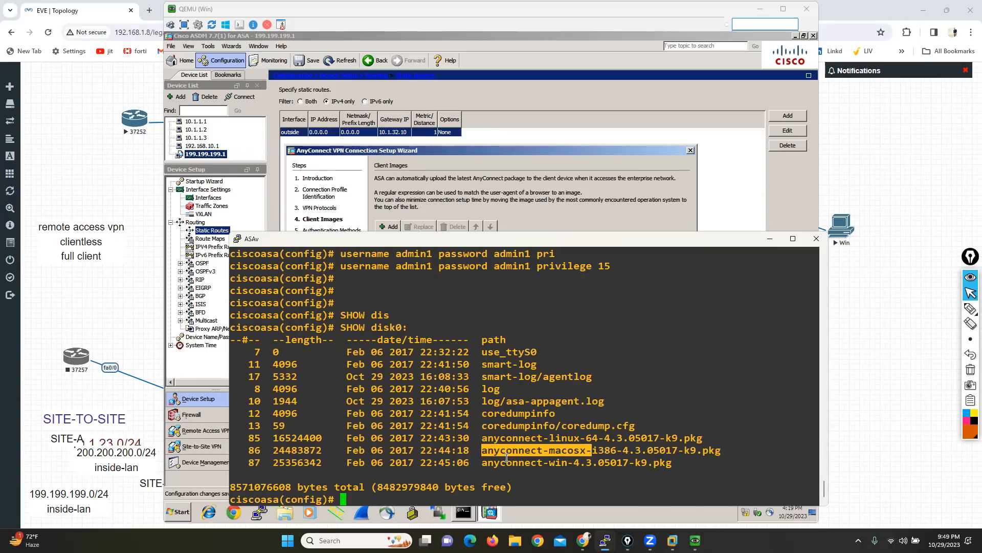
pyautogui.moveTo(482, 463); pyautogui.dragTo(586, 464)
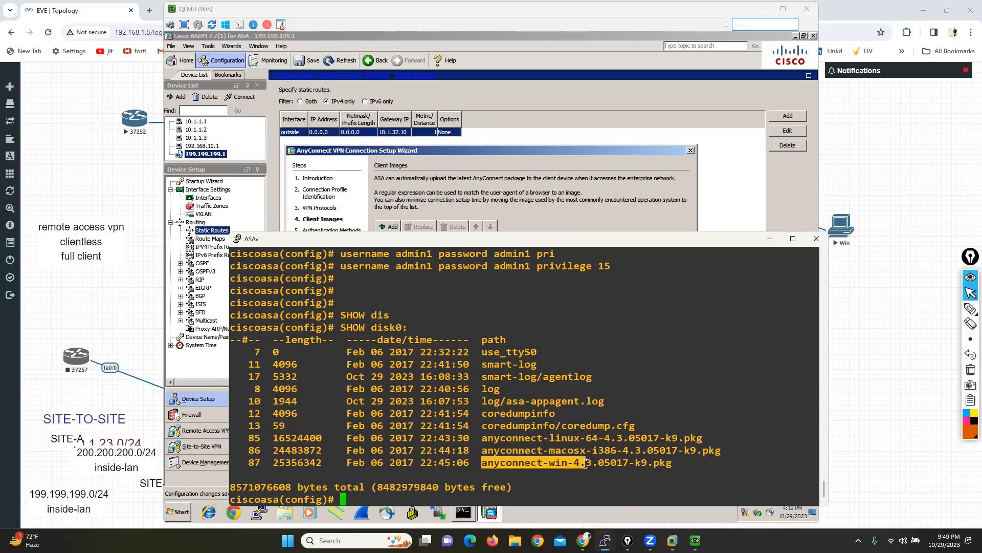
pyautogui.moveTo(244, 439); pyautogui.dragTo(683, 463)
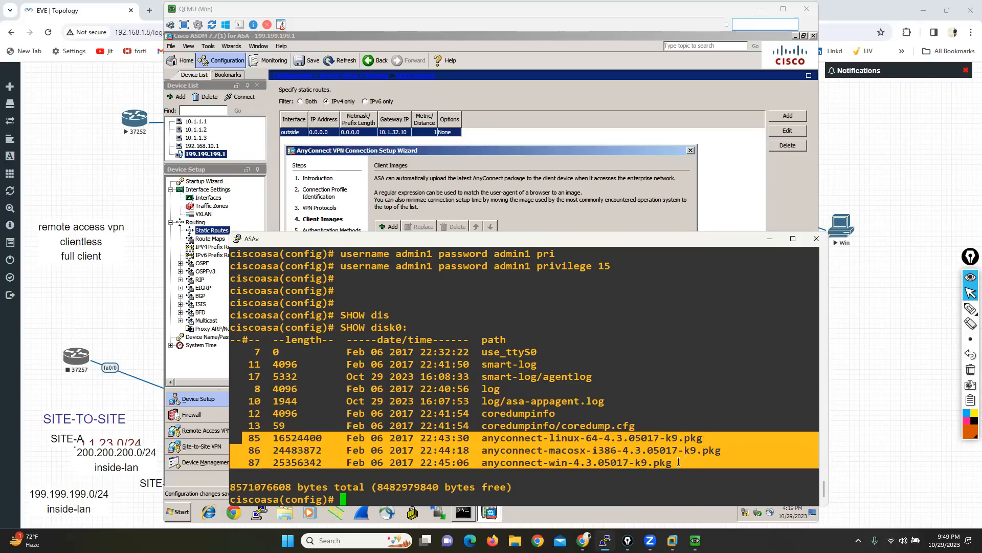
# Step: Back in ASDM on the Windows VM, add anyconnect-win-4.3.05017-k9.pkg from flash as the client image and continue to the authentication methods
pyautogui.click(898, 315)
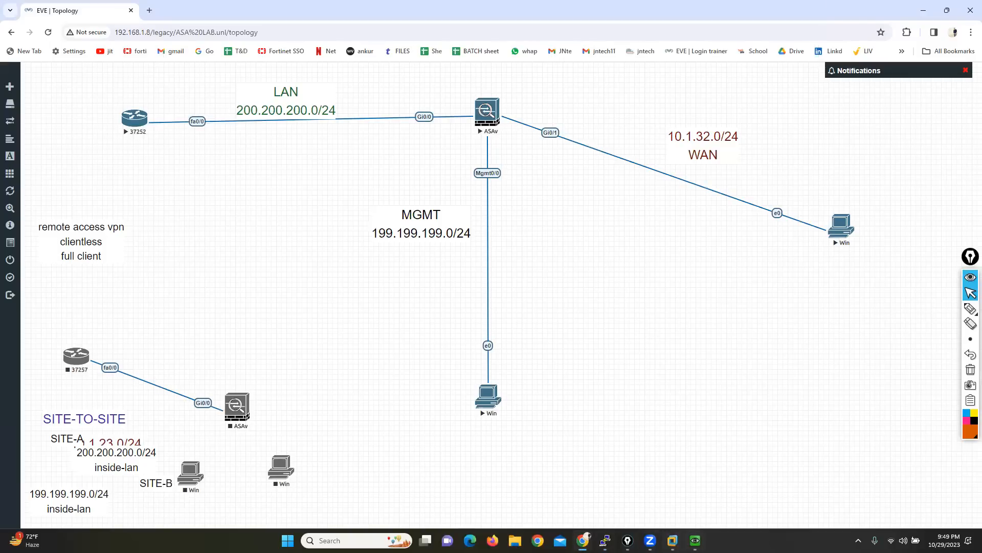
pyautogui.click(694, 540)
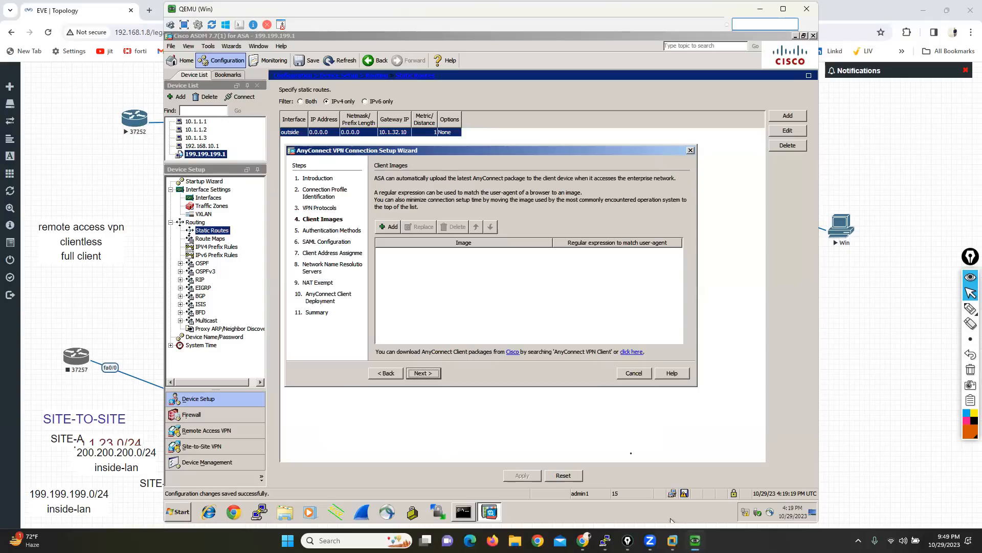
pyautogui.click(388, 226)
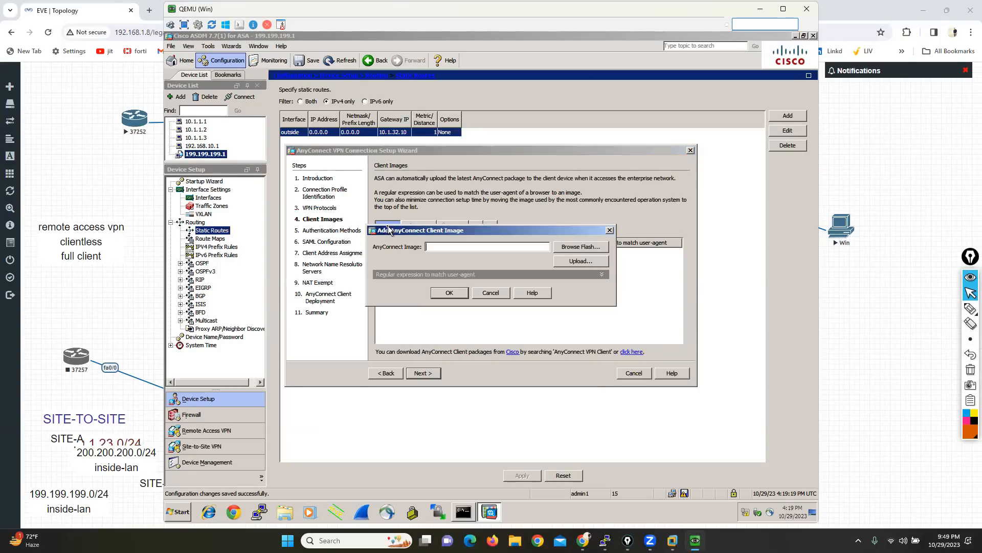
pyautogui.click(582, 247)
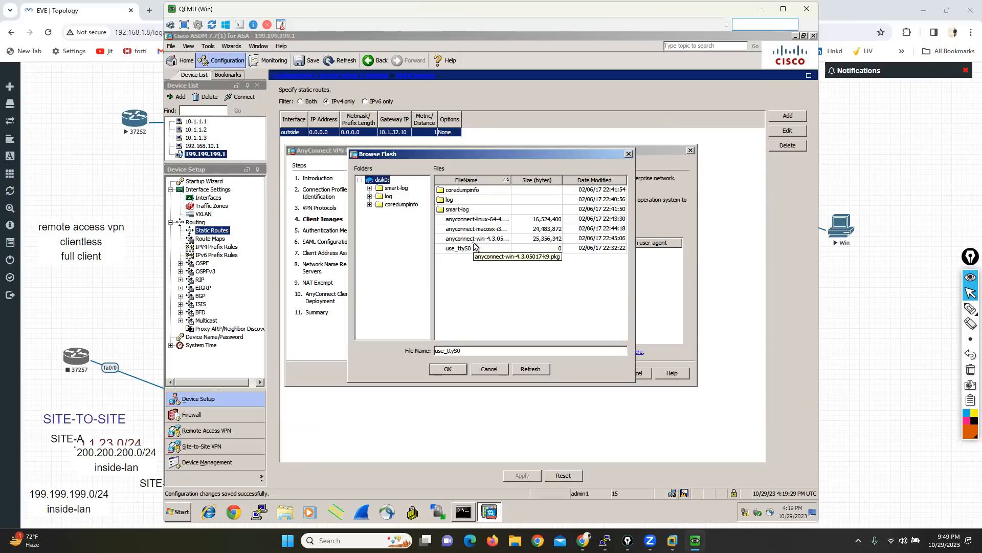
pyautogui.click(476, 239)
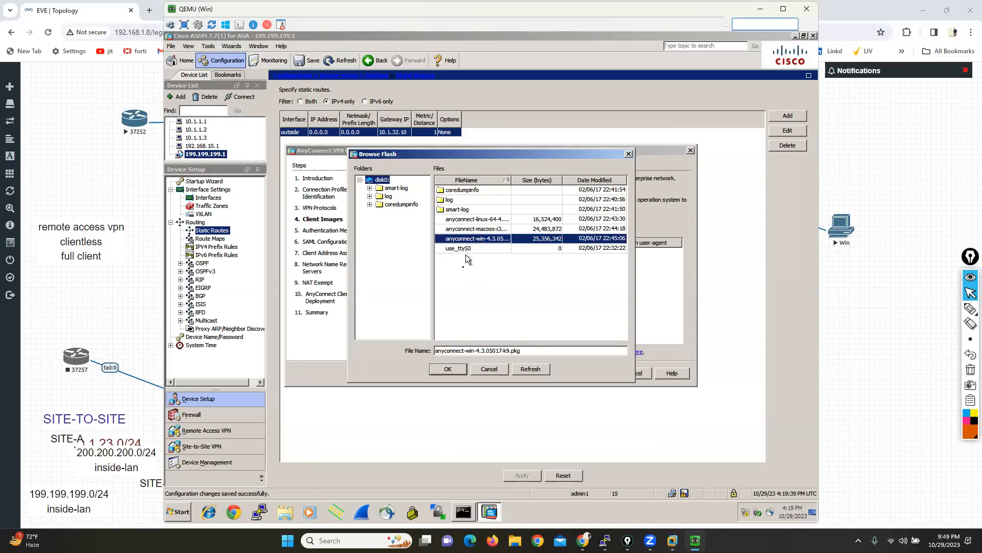
pyautogui.click(446, 369)
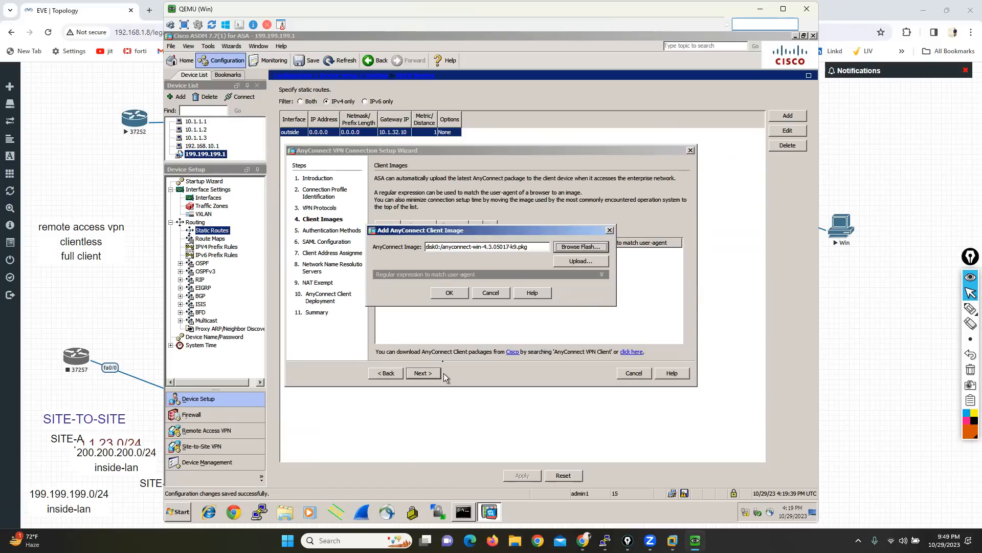
pyautogui.click(446, 292)
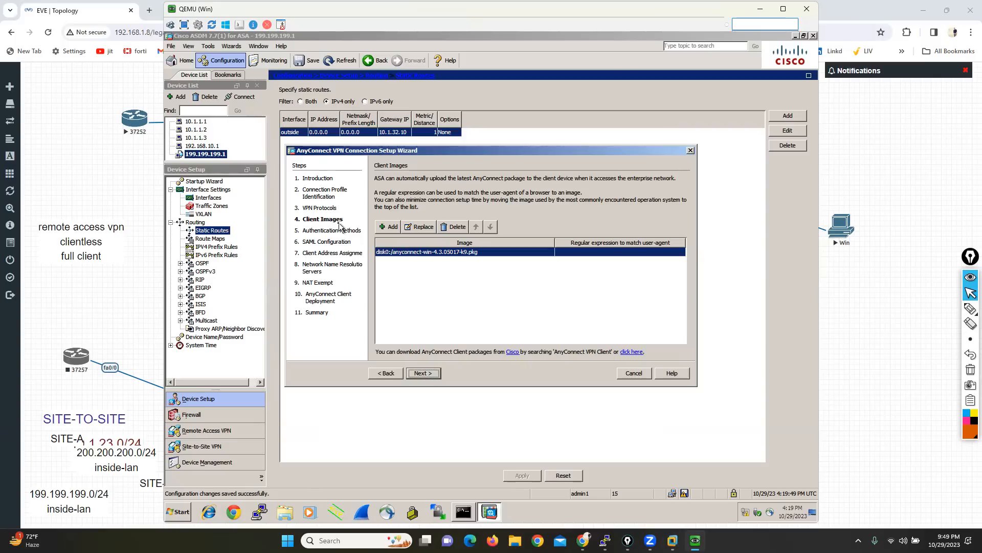
pyautogui.click(420, 374)
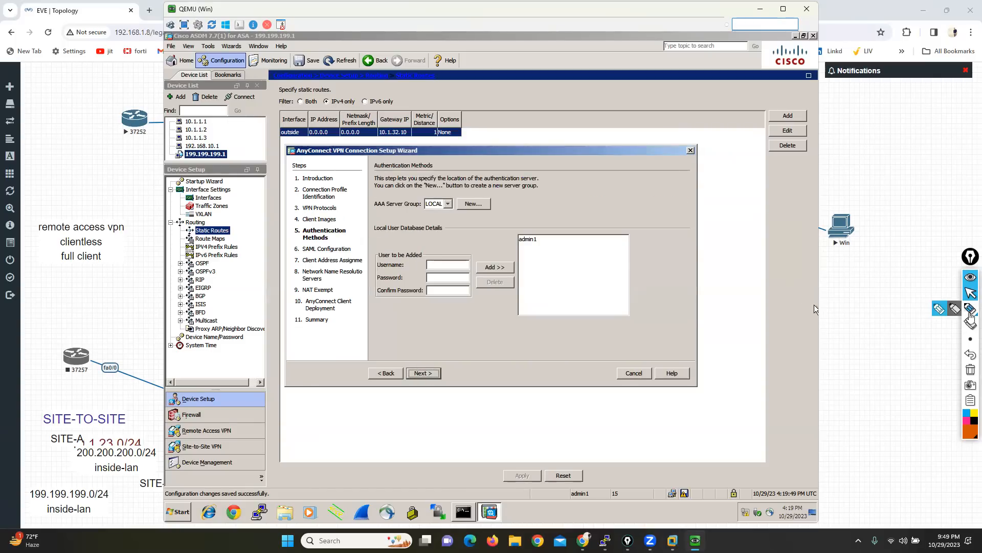
# Step: Mark the AAA server group and local user database settings with annotation strokes and clear them
pyautogui.click(970, 308)
pyautogui.moveTo(368, 215); pyautogui.dragTo(402, 214)
pyautogui.moveTo(362, 241); pyautogui.dragTo(406, 240)
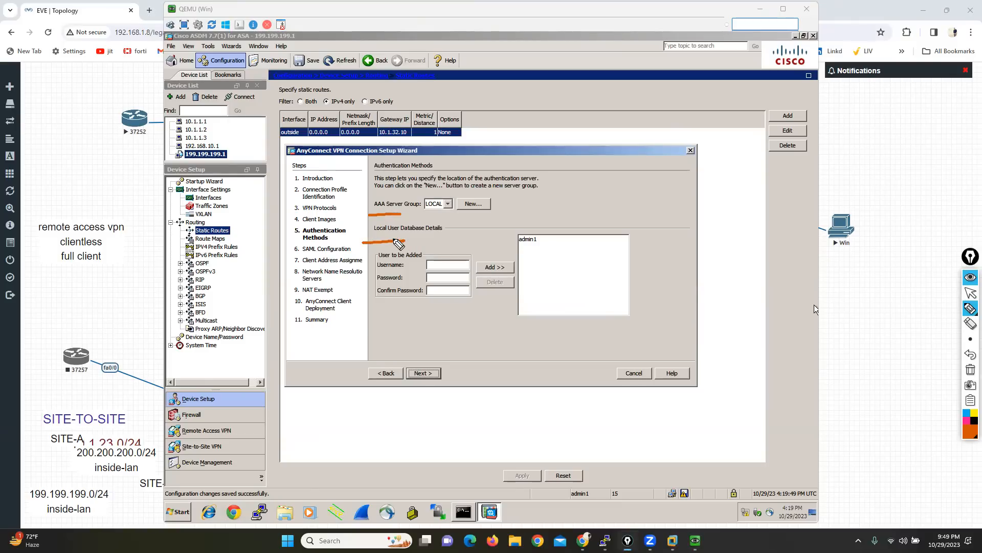
pyautogui.moveTo(403, 193)
pyautogui.mouseDown()
pyautogui.moveTo(372, 195)
pyautogui.moveTo(372, 214)
pyautogui.mouseUp()
pyautogui.click(970, 370)
pyautogui.moveTo(389, 217)
pyautogui.mouseDown()
pyautogui.moveTo(373, 221)
pyautogui.moveTo(373, 246)
pyautogui.moveTo(469, 246)
pyautogui.moveTo(374, 217)
pyautogui.mouseUp()
pyautogui.click(971, 370)
pyautogui.click(971, 293)
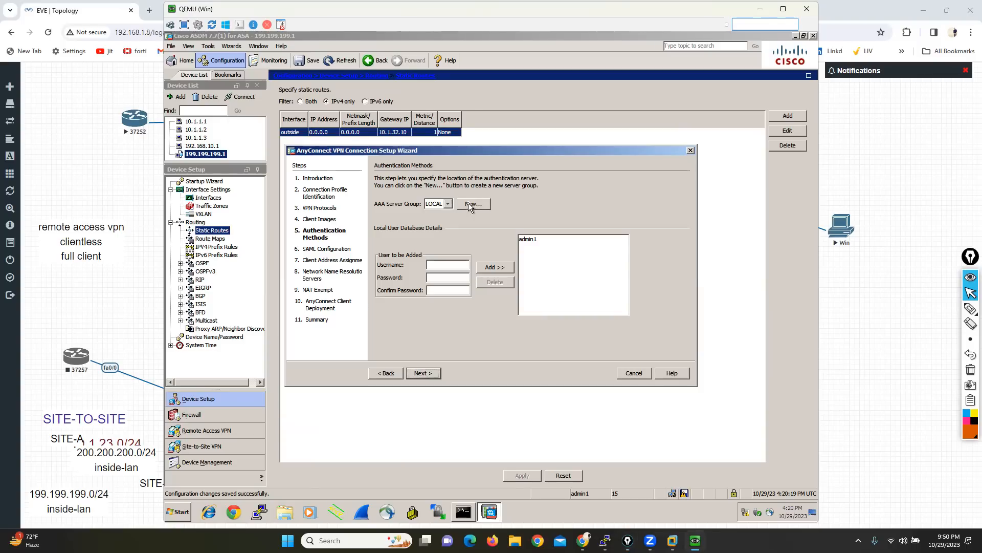
# Step: Examine the authentication protocols offered for a new AAA server group, and cancel without creating one
pyautogui.click(469, 204)
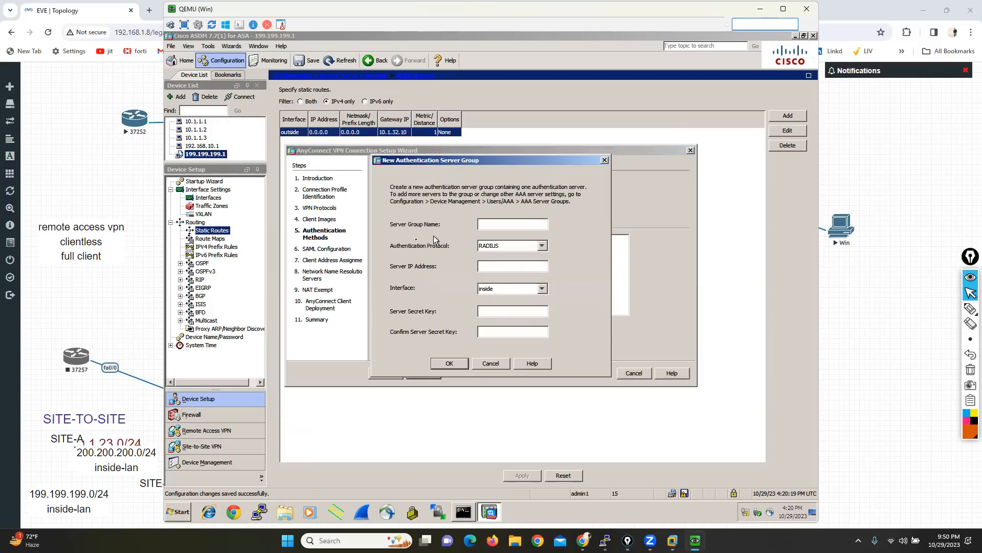
pyautogui.click(542, 246)
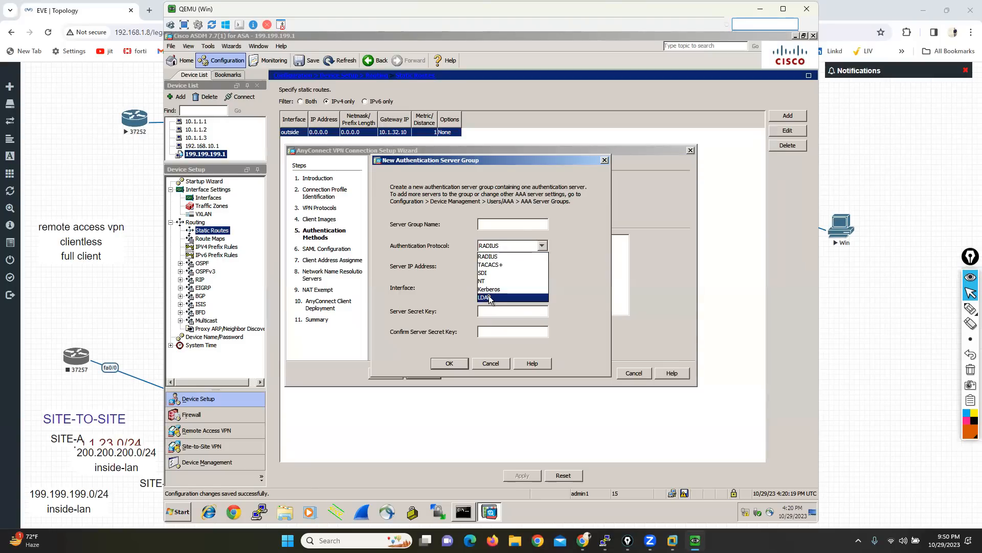
pyautogui.click(487, 364)
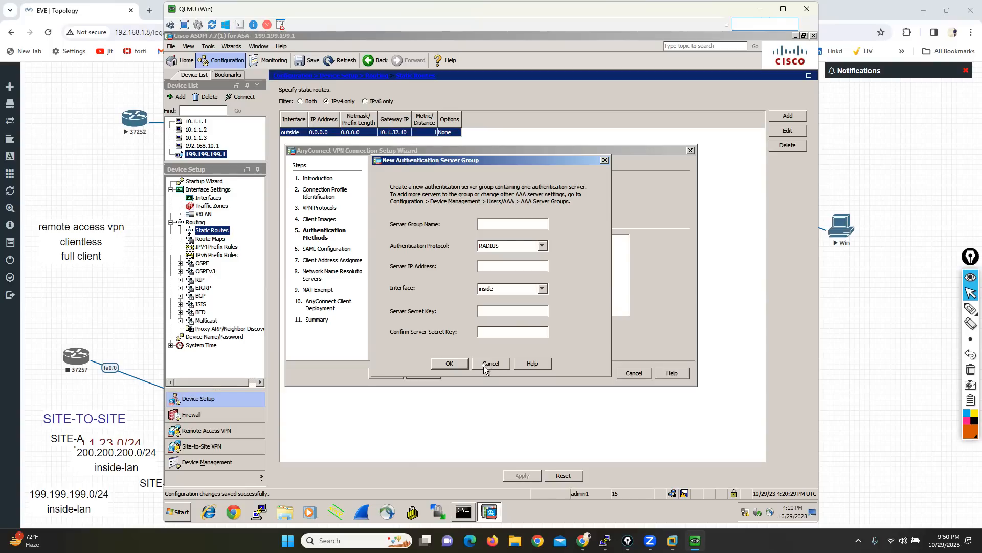
pyautogui.click(484, 365)
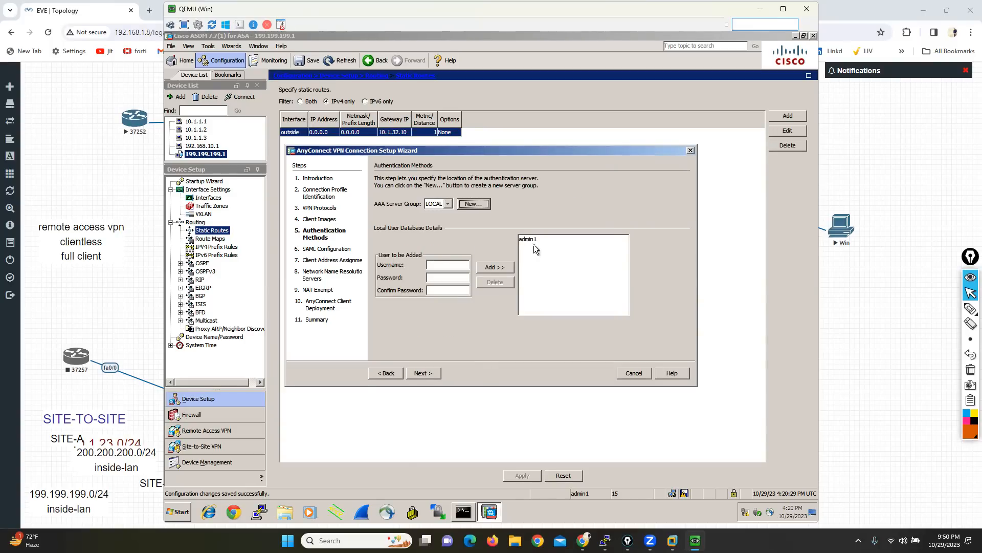
pyautogui.click(436, 264)
pyautogui.press('Tab')
pyautogui.click(425, 373)
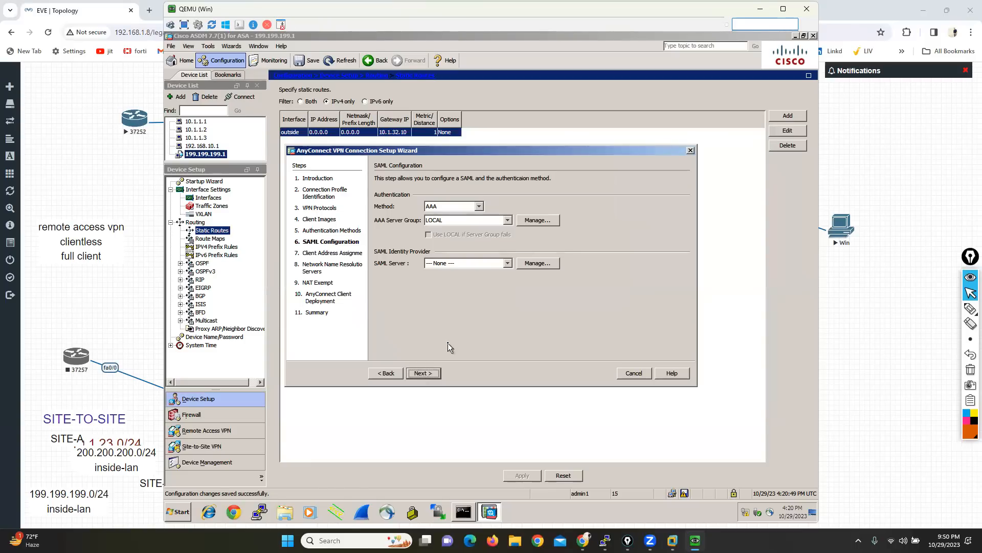
pyautogui.click(385, 372)
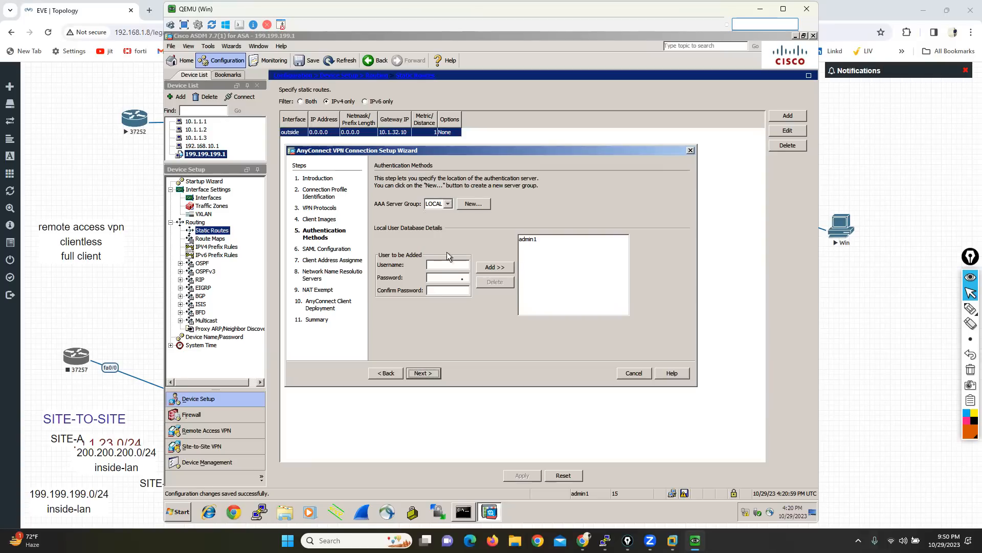
# Step: Add the local user vpn1 with its password and password confirmation to the local user database
pyautogui.click(435, 262)
pyautogui.write('vpn1')
pyautogui.press('Tab')
pyautogui.click(485, 268)
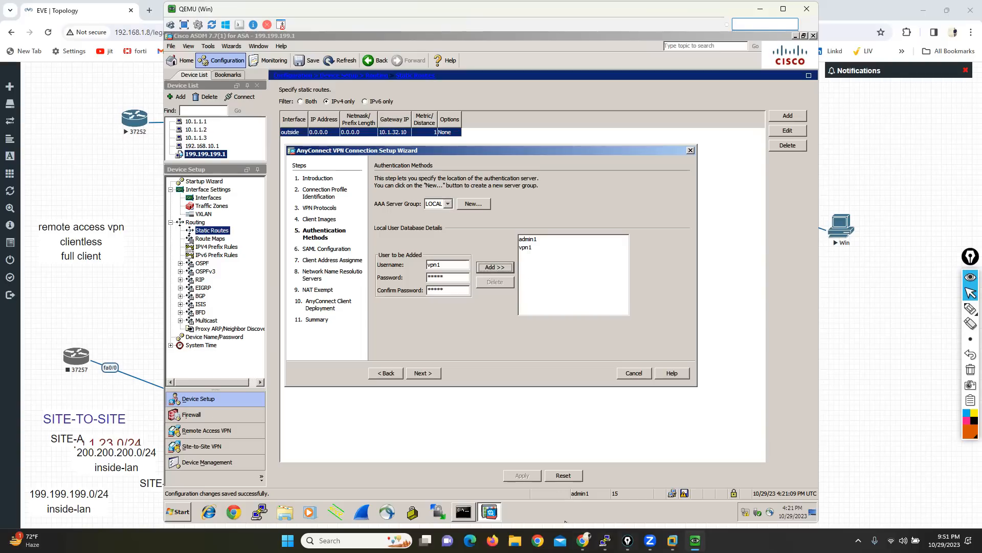
# Step: In the ASAv console, create the local user vpn2 with a password and privilege level 15
pyautogui.moveTo(605, 540)
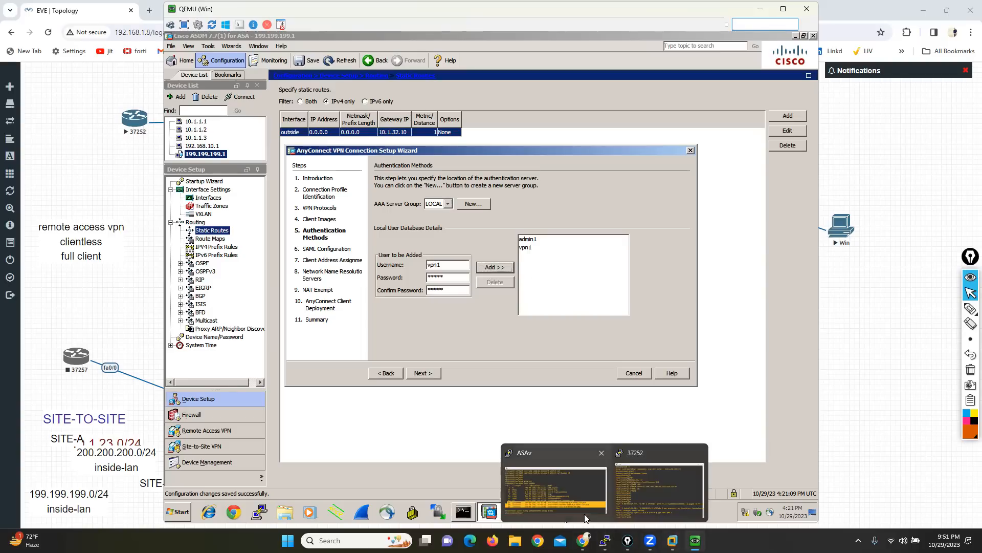
pyautogui.click(529, 477)
pyautogui.write('user')
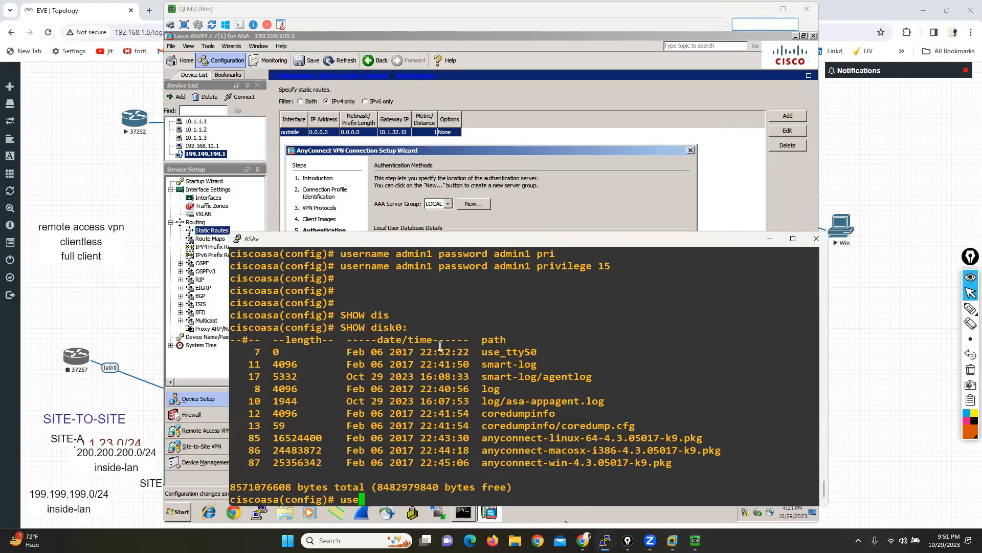
pyautogui.press('Tab')
pyautogui.write('n')
pyautogui.press('Tab')
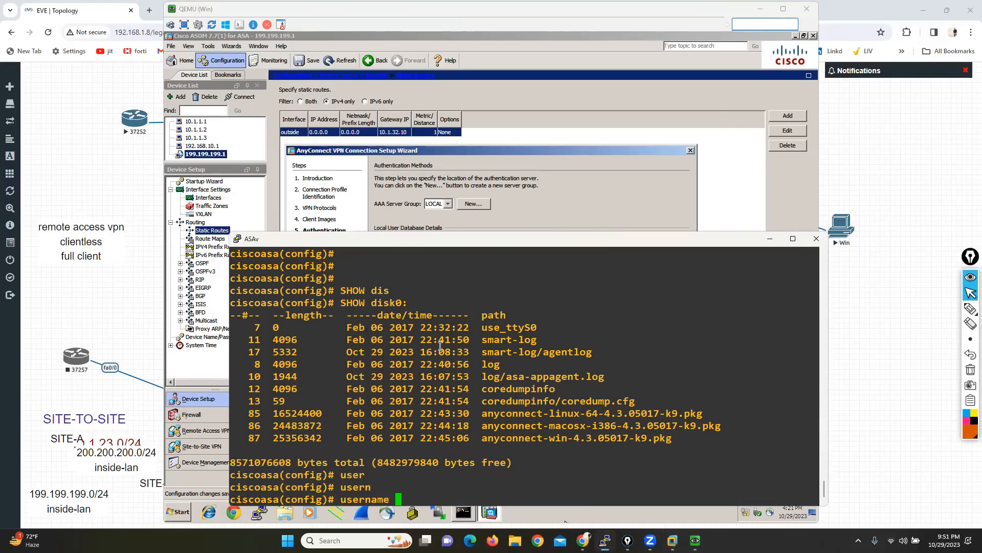
pyautogui.write('vpn2 pas')
pyautogui.press('Tab')
pyautogui.write('vpn2 ')
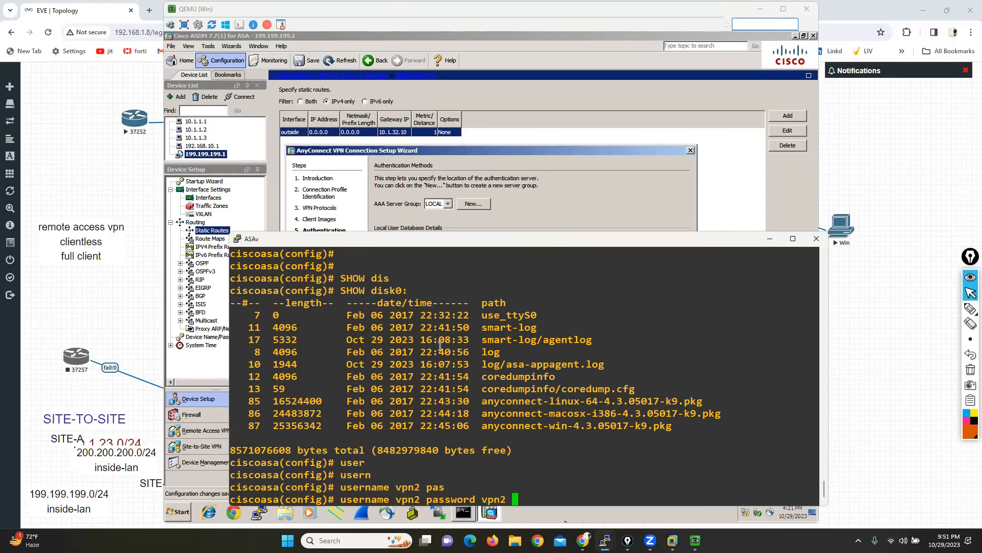
pyautogui.write('pri')
pyautogui.press('Tab')
pyautogui.write('15')
pyautogui.press('Return')
pyautogui.press('Return')
pyautogui.press('Return')
pyautogui.press('Return')
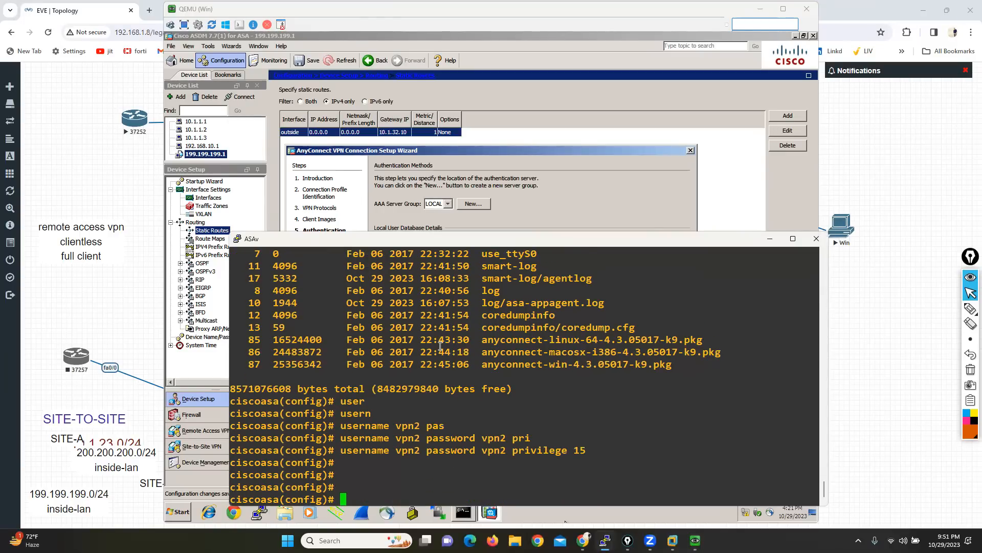
# Step: In the ASAv console, leave configuration mode and display the configured users with show run username
pyautogui.hotkey('ctrl', 'z')
pyautogui.press('Return')
pyautogui.write('sh run usern')
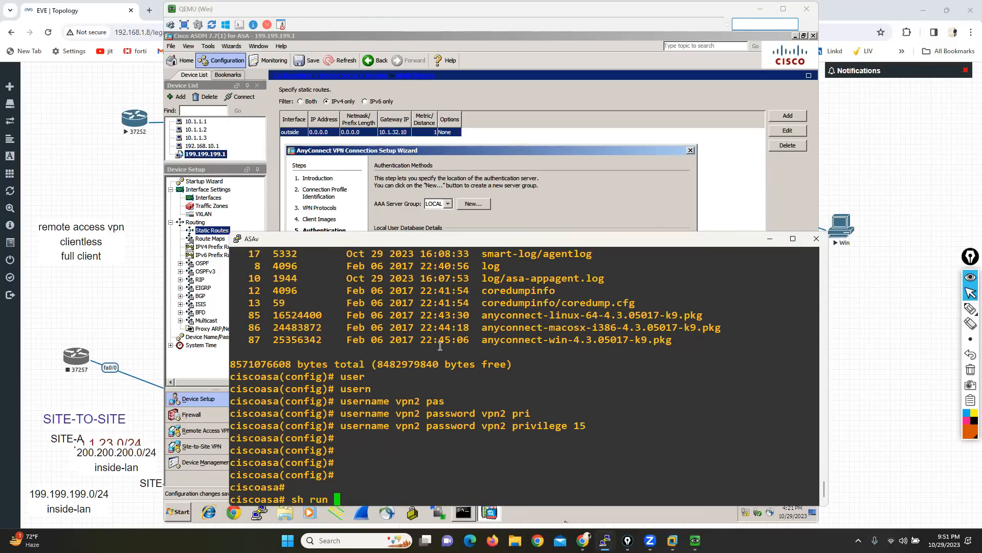
pyautogui.press('Tab')
pyautogui.press('Return')
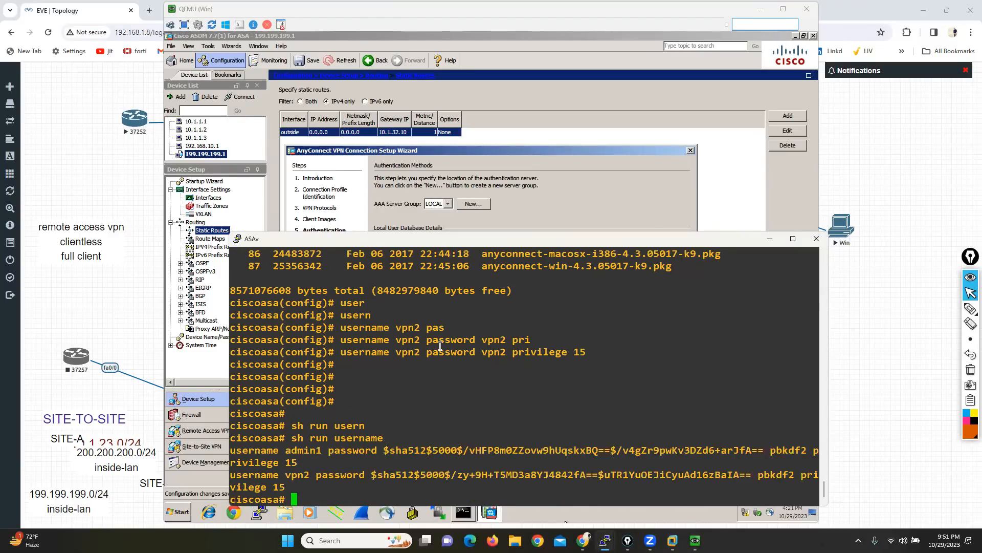
# Step: Compare the admin1 and vpn2 entries in the console output with the wizard's local user list, and minimize the console
pyautogui.moveTo(279, 450); pyautogui.dragTo(315, 475)
pyautogui.click(570, 198)
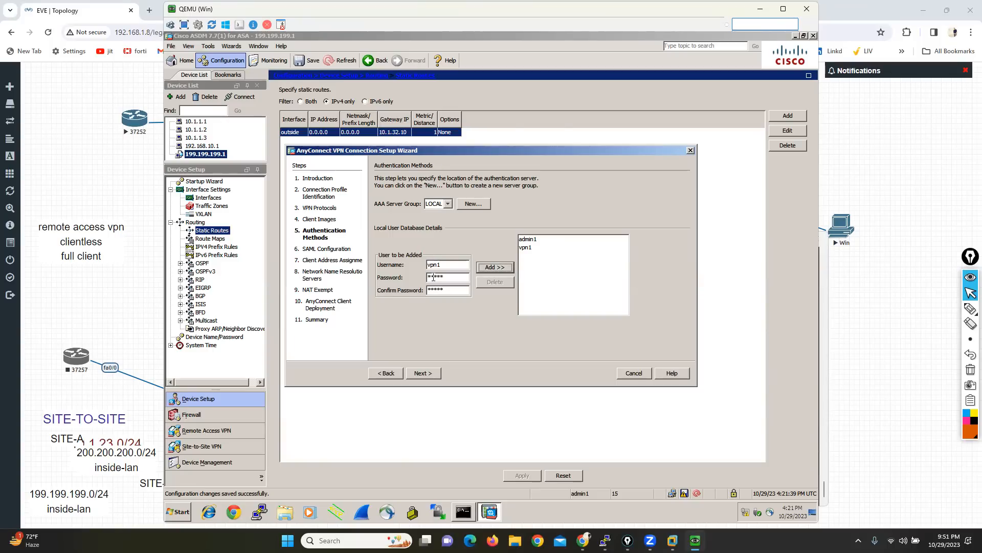
pyautogui.moveTo(605, 539)
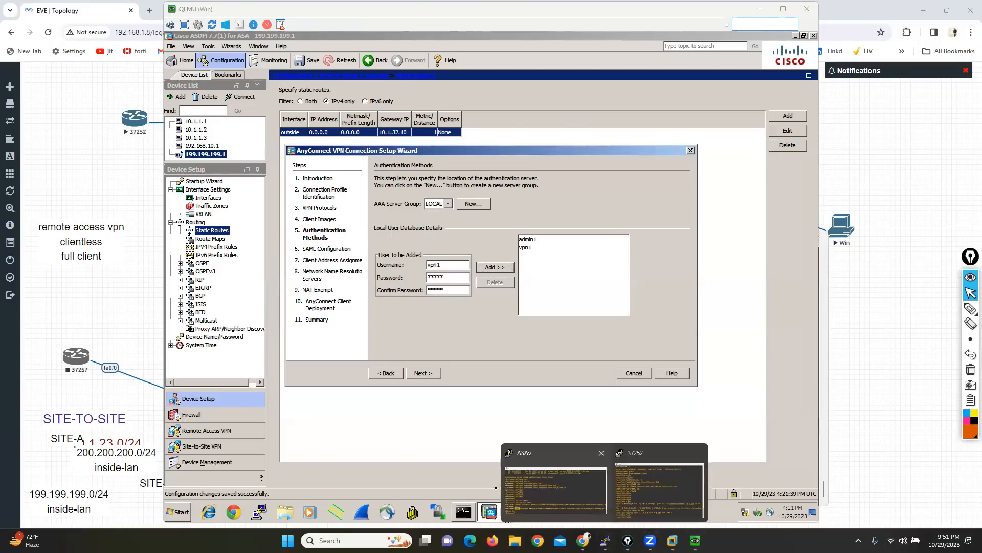
pyautogui.click(505, 514)
pyautogui.moveTo(285, 450); pyautogui.dragTo(328, 451)
pyautogui.moveTo(285, 475); pyautogui.dragTo(321, 474)
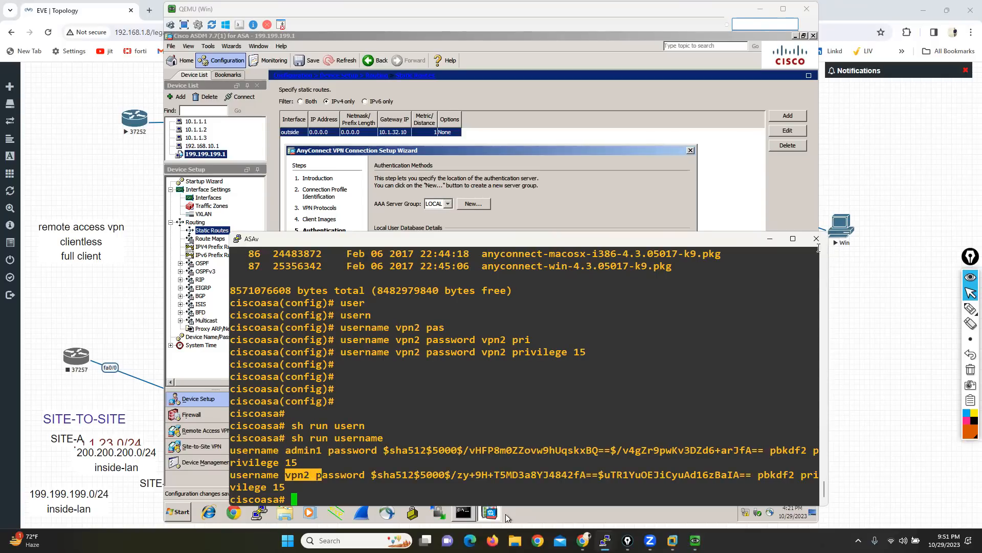
pyautogui.click(770, 238)
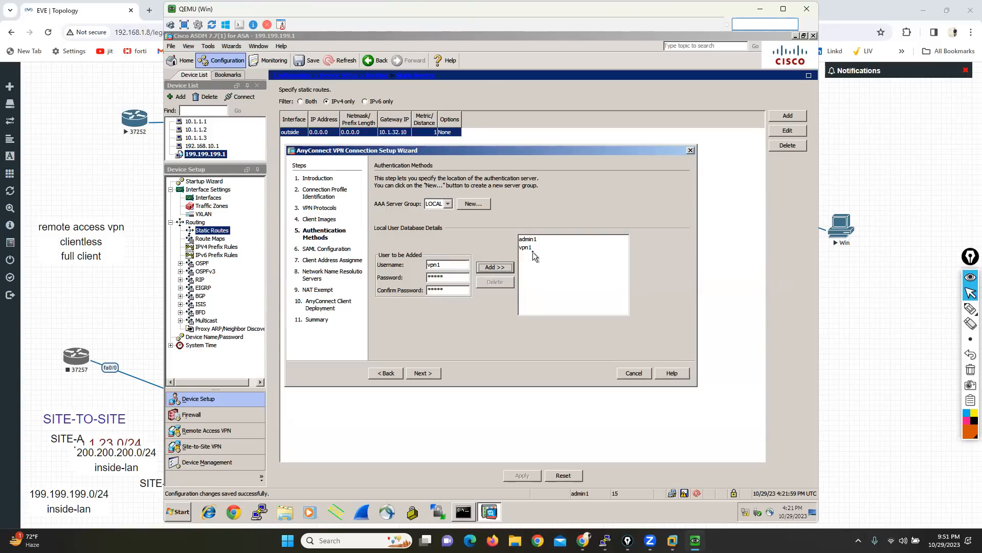
# Step: Advance the AnyConnect wizard past SAML Configuration with its defaults to Client Address Assignment, and mark the IPv4 address pool tab
pyautogui.click(424, 374)
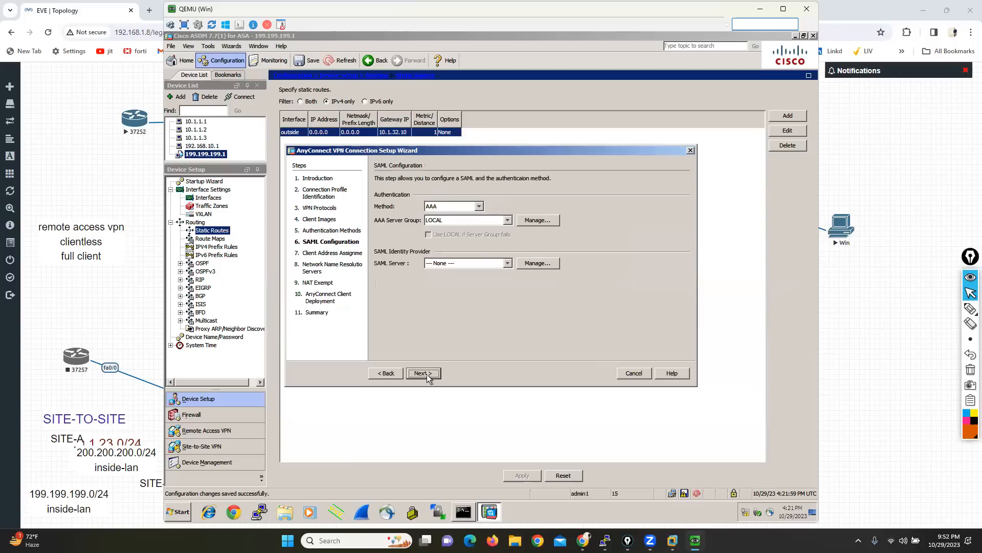
pyautogui.click(424, 374)
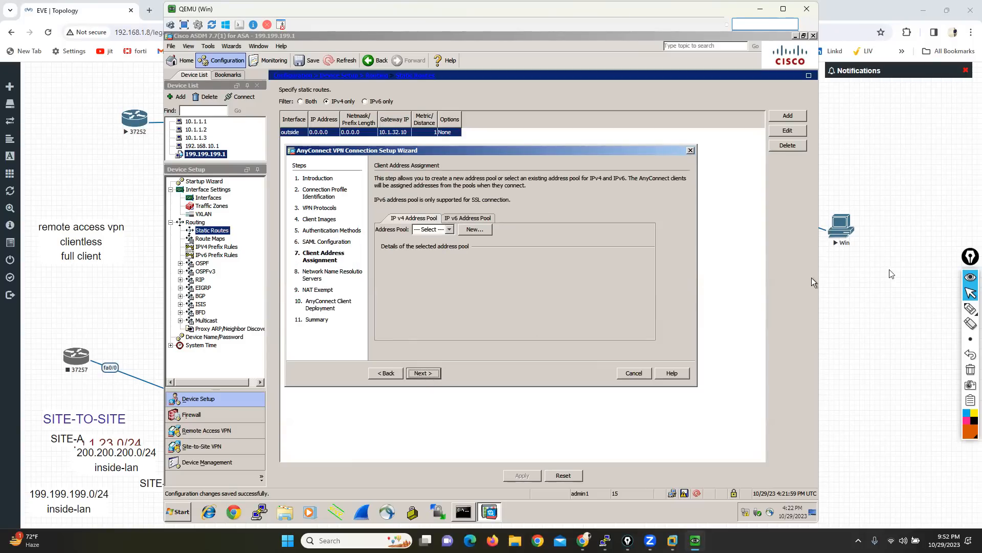
pyautogui.click(970, 308)
pyautogui.moveTo(434, 207)
pyautogui.mouseDown()
pyautogui.moveTo(445, 207)
pyautogui.moveTo(445, 227)
pyautogui.moveTo(376, 225)
pyautogui.mouseUp()
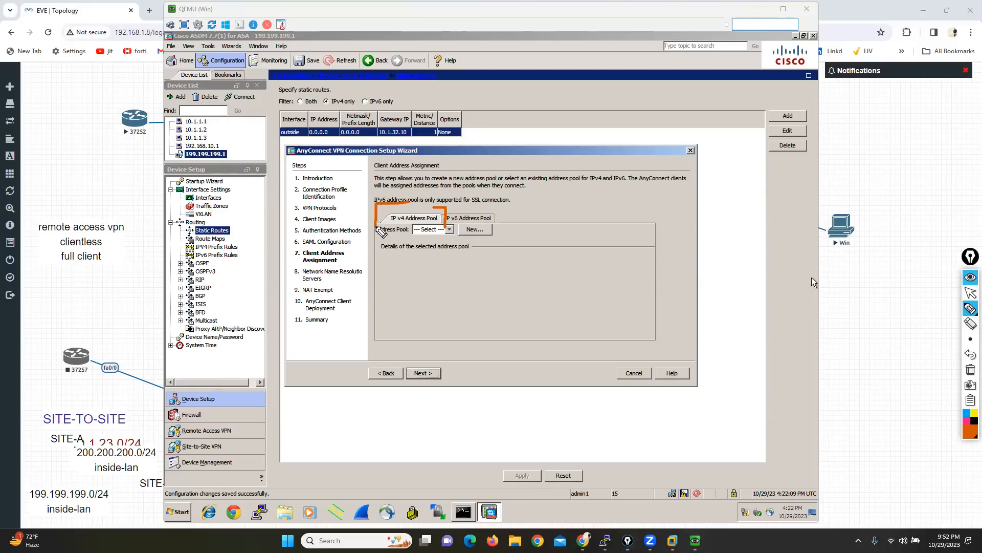
# Step: Switch to the EVE-NG topology and circle the WAN-side Windows client with an annotation stroke
pyautogui.click(970, 293)
pyautogui.click(921, 321)
pyautogui.click(971, 308)
pyautogui.moveTo(849, 198)
pyautogui.mouseDown()
pyautogui.moveTo(802, 238)
pyautogui.moveTo(869, 207)
pyautogui.moveTo(844, 192)
pyautogui.mouseUp()
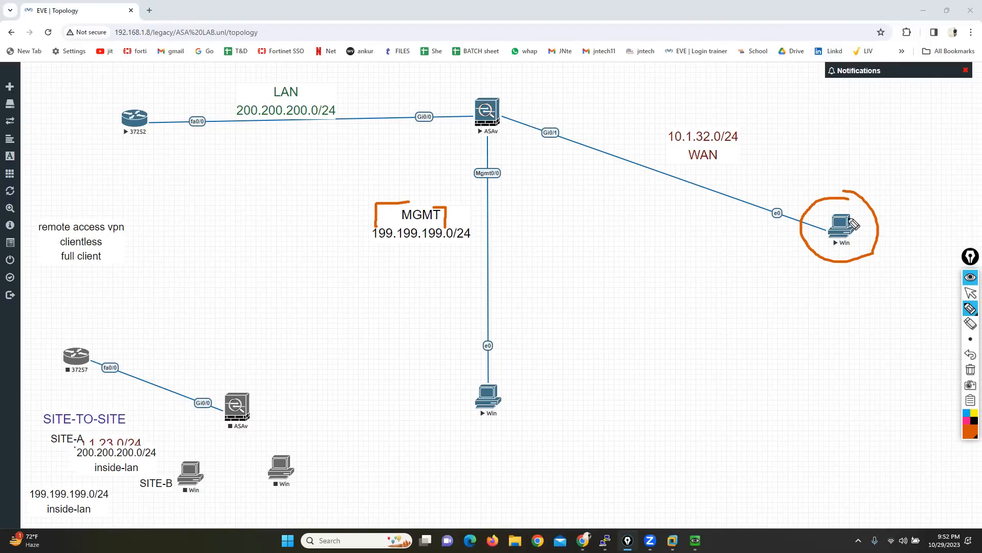
pyautogui.click(971, 293)
# Step: Open the host's Network Connections with ncpa.cpl and erase the leftover annotation strokes over the adapter list
pyautogui.press('super+r')
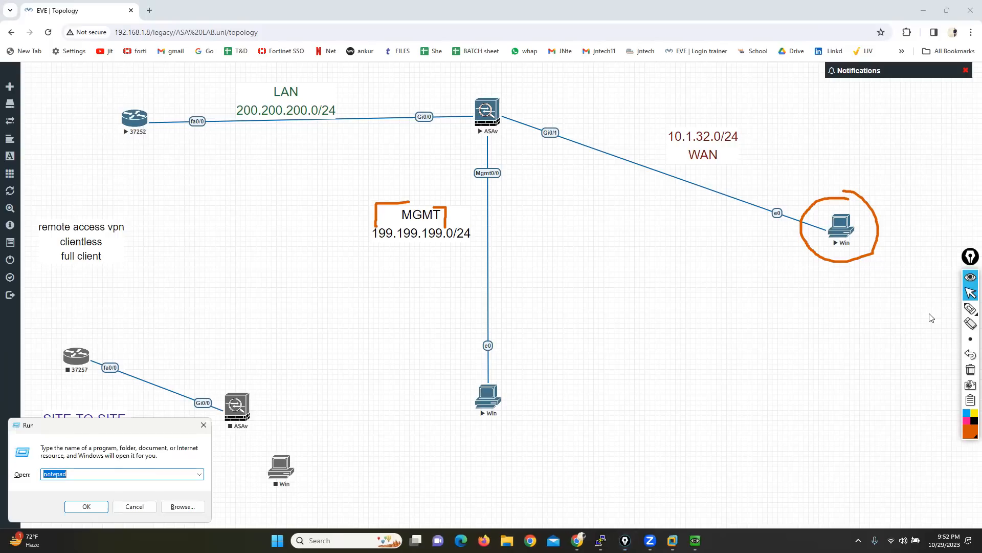
pyautogui.write('ncpa.cpl')
pyautogui.press('Return')
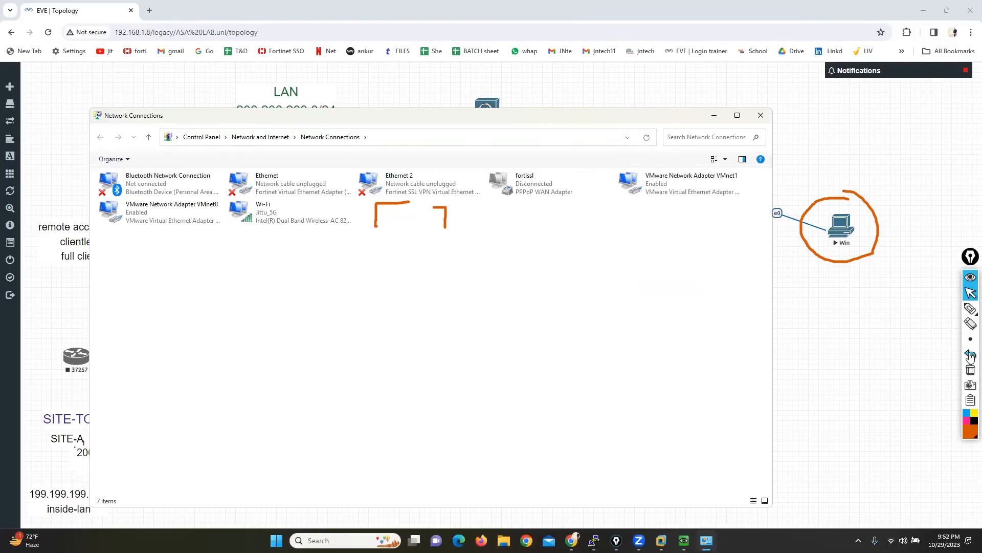
pyautogui.click(970, 323)
pyautogui.moveTo(460, 216); pyautogui.dragTo(375, 216)
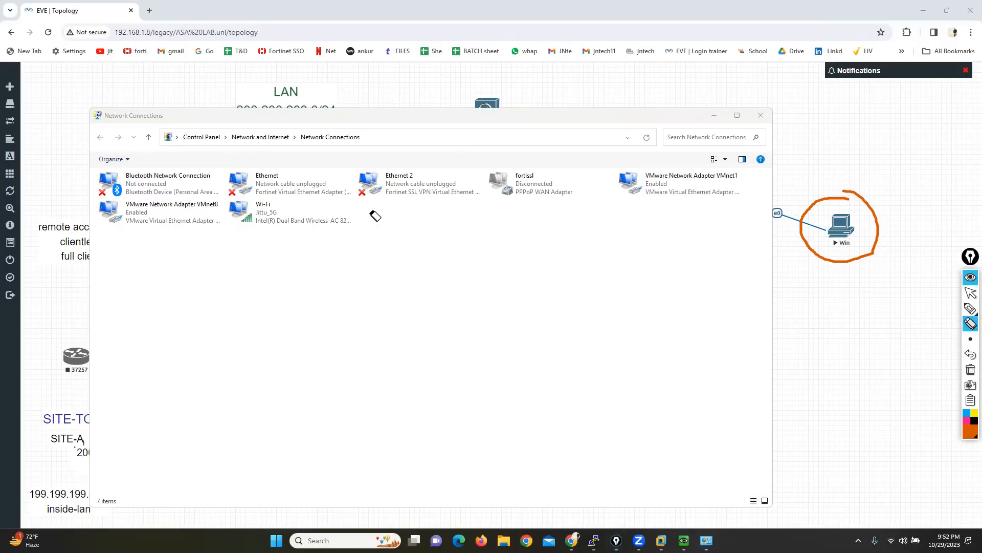
# Step: Circle the fortissl adapter in Network Connections, clear all annotations, and close the window
pyautogui.click(971, 308)
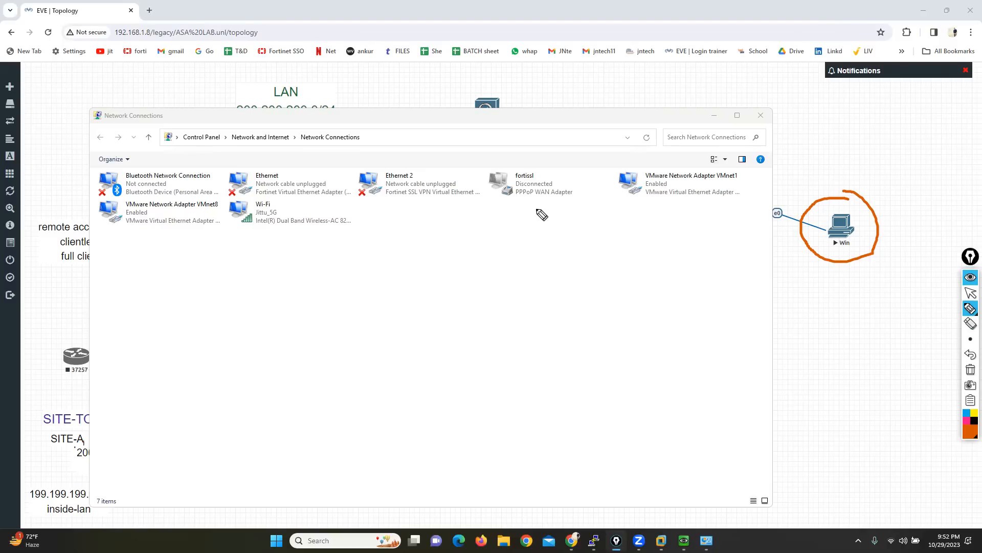
pyautogui.moveTo(565, 151)
pyautogui.mouseDown()
pyautogui.moveTo(512, 151)
pyautogui.moveTo(477, 168)
pyautogui.moveTo(483, 215)
pyautogui.moveTo(611, 193)
pyautogui.moveTo(558, 153)
pyautogui.mouseUp()
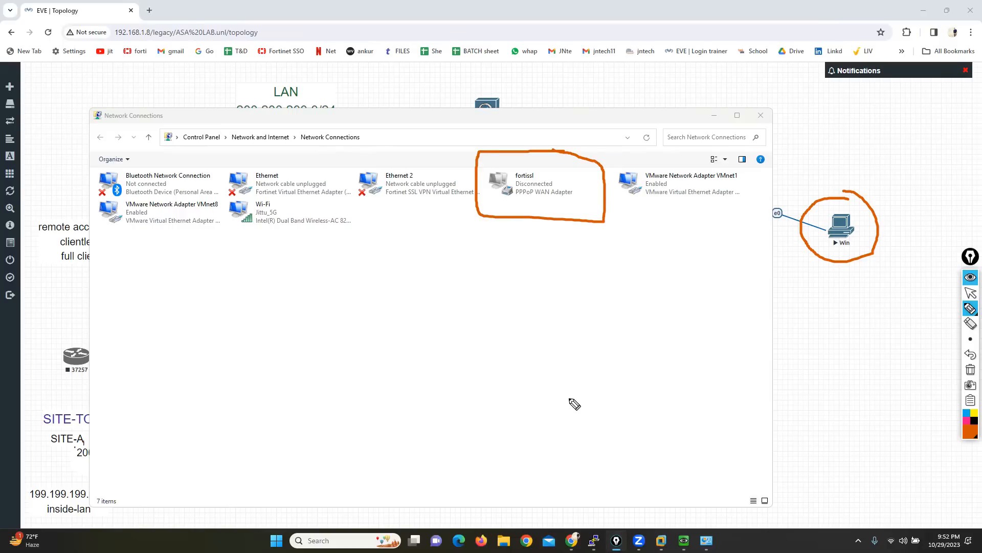
pyautogui.click(970, 369)
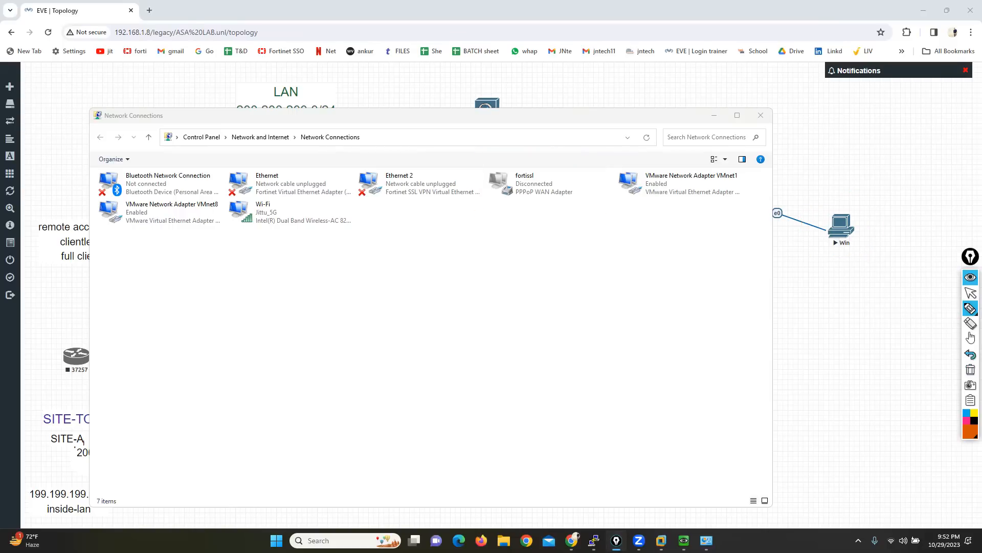
pyautogui.click(969, 292)
pyautogui.click(761, 115)
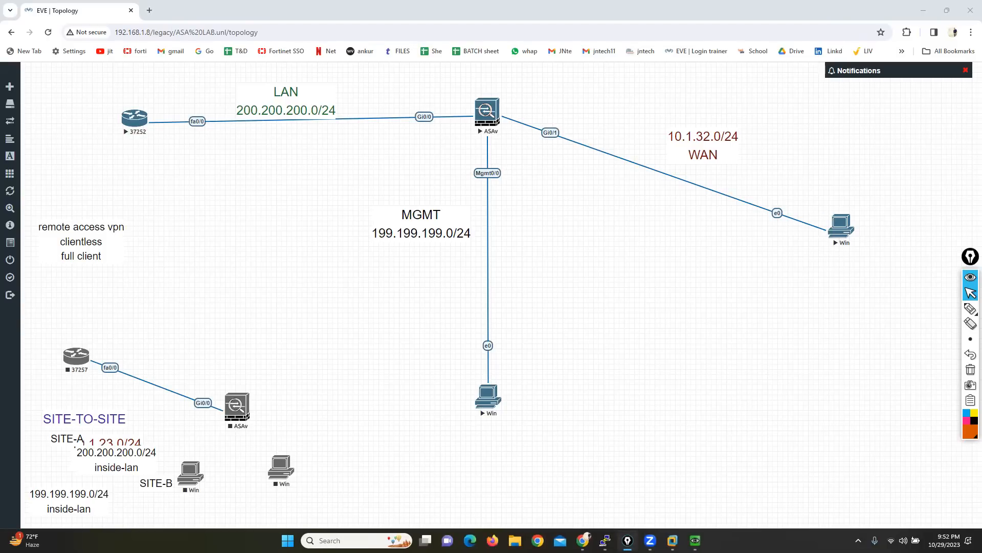
# Step: Check the lab topology between views of the address assignment page, and return to the AnyConnect wizard in the QEMU window
pyautogui.moveTo(695, 540)
pyautogui.click(683, 491)
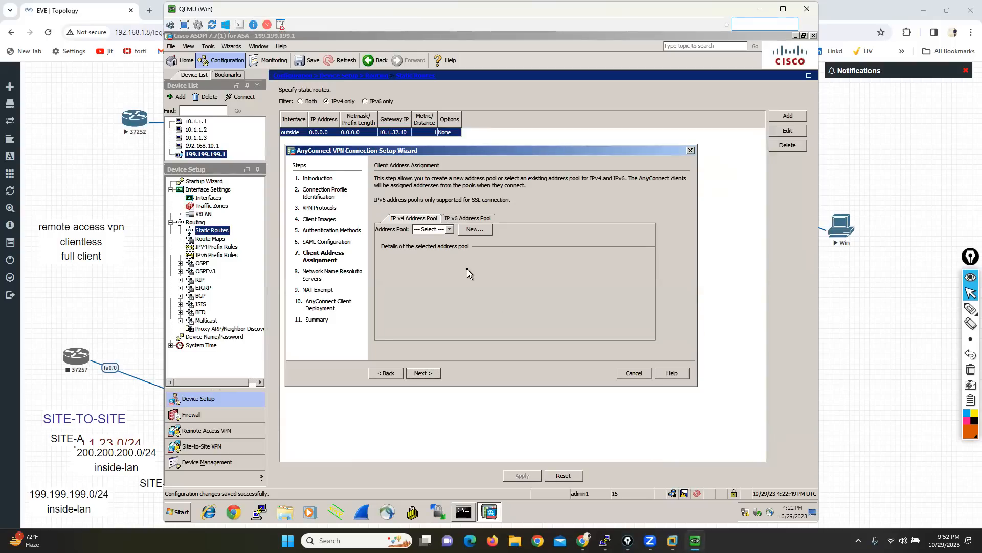
pyautogui.click(129, 188)
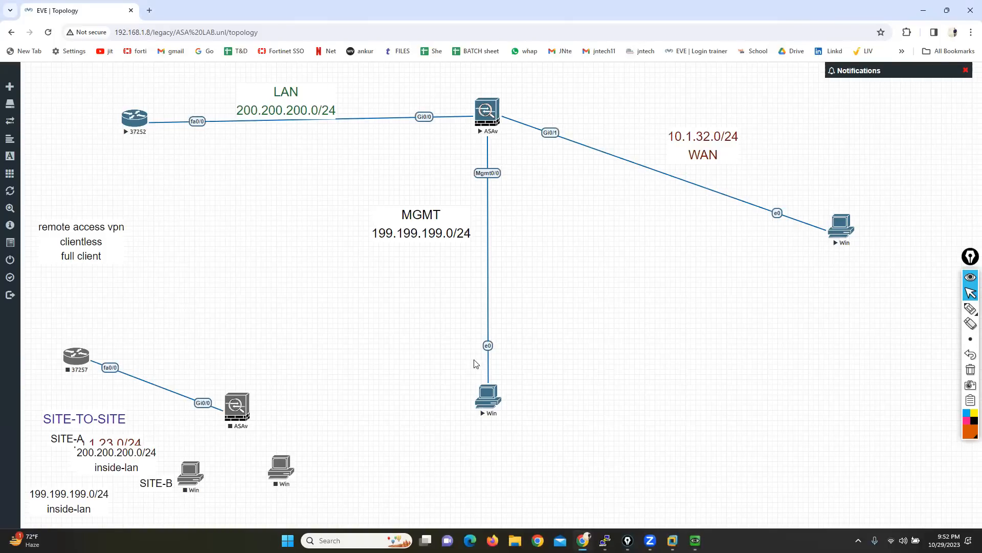
pyautogui.moveTo(688, 536)
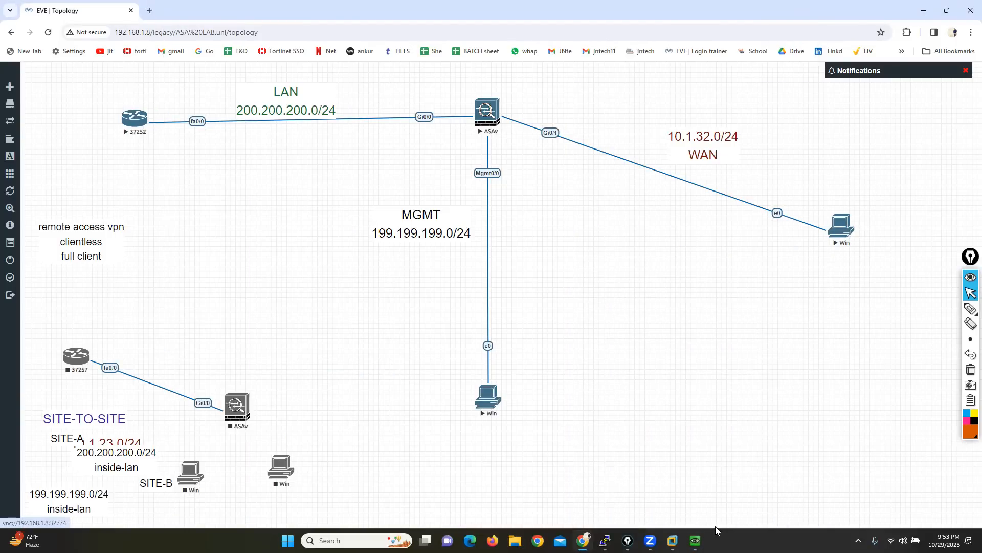
pyautogui.click(690, 494)
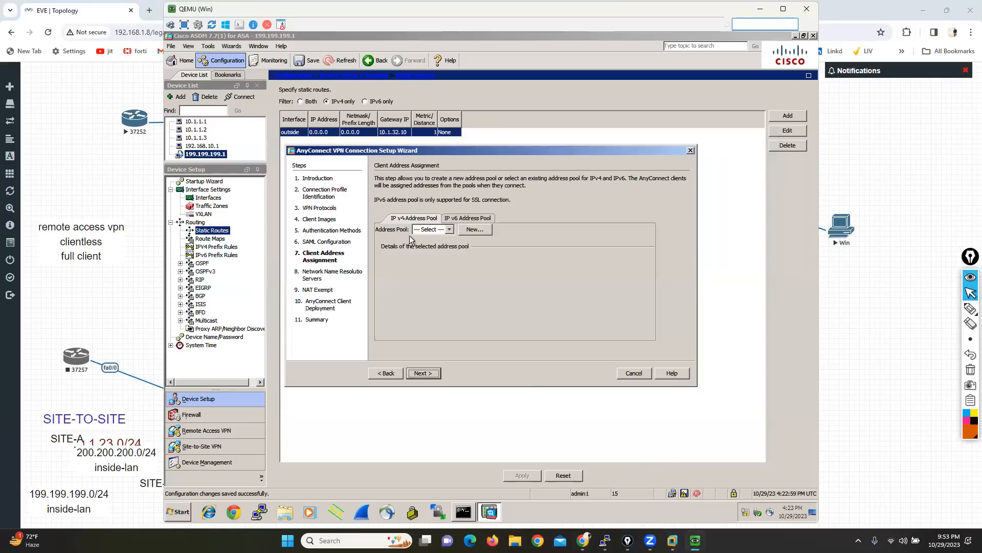
# Step: Create the IPv4 address pool VPN-POOL from 200.200.200.155 to 200.200.200.160 with subnet mask 255.255.255.0
pyautogui.click(472, 230)
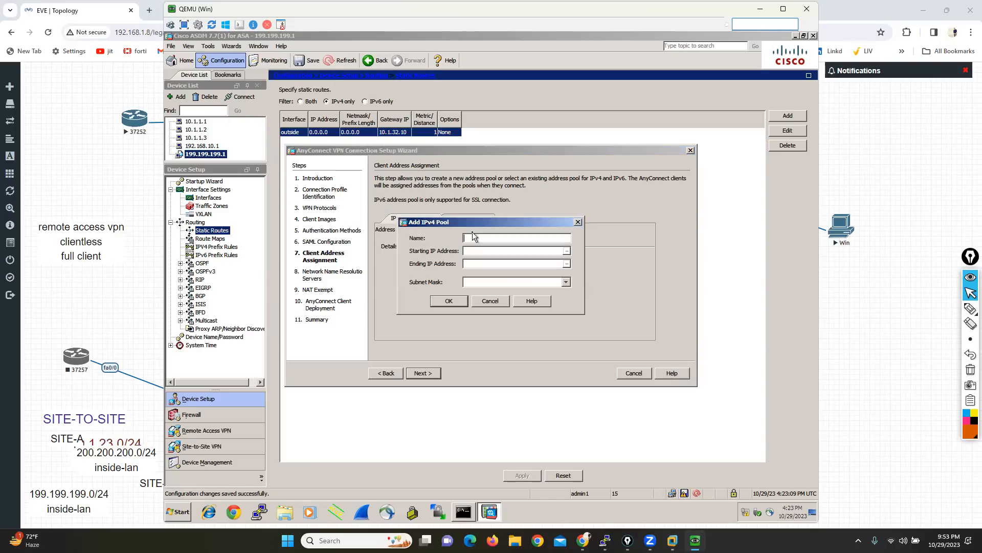
pyautogui.write('VPN-POO')
pyautogui.click(500, 251)
pyautogui.write('200.')
pyautogui.write('200.200')
pyautogui.write('.155')
pyautogui.write('200.200.20')
pyautogui.write('255.255.255.0')
pyautogui.click(449, 302)
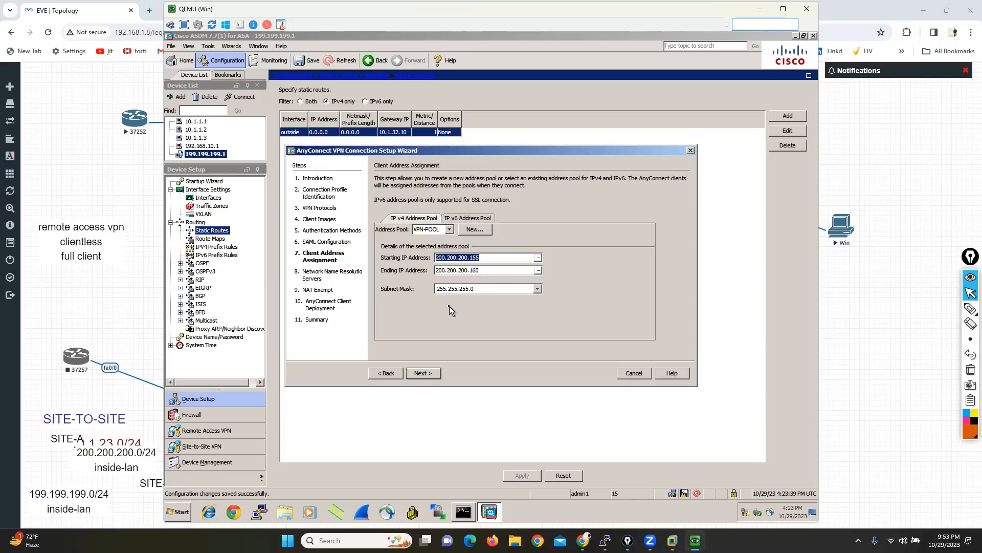
# Step: Set the DNS server to 8.8.8.8 and advance past NAT Exempt without exempting VPN traffic
pyautogui.click(430, 373)
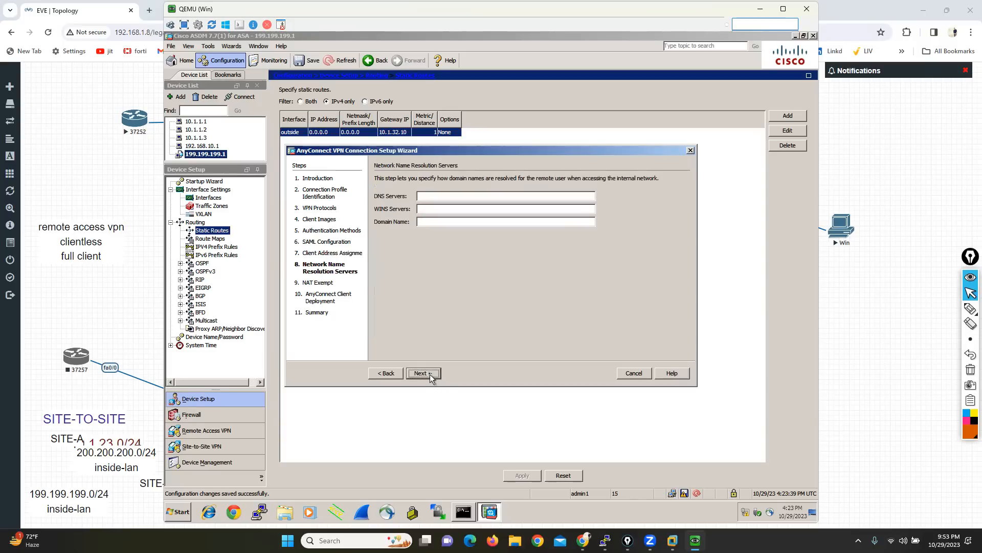
pyautogui.click(441, 198)
pyautogui.write('8.8.8.8')
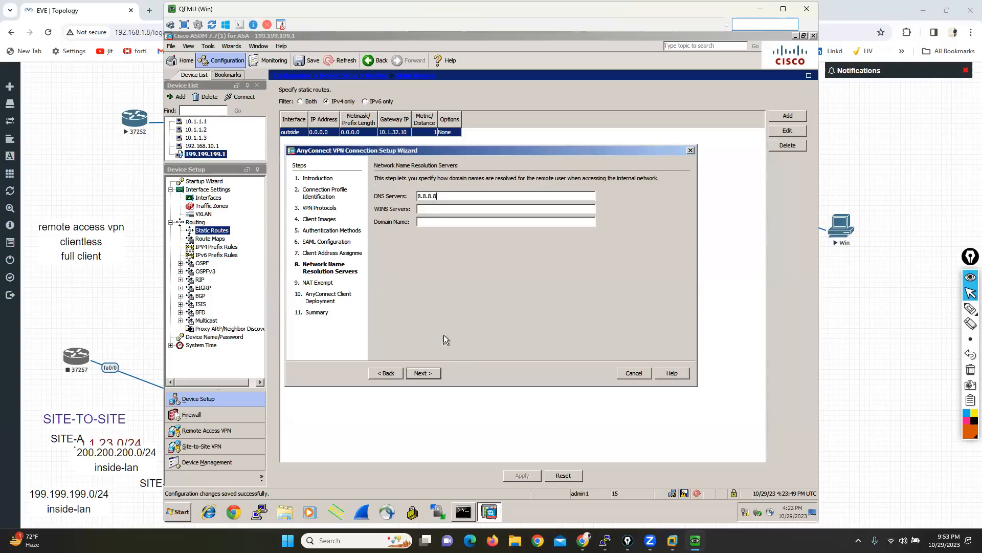
pyautogui.click(424, 374)
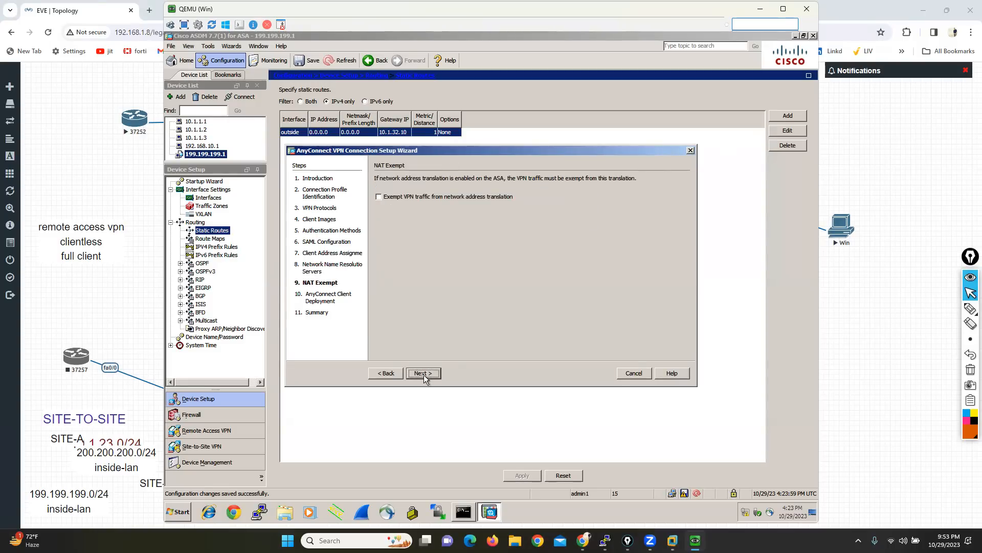
pyautogui.click(424, 374)
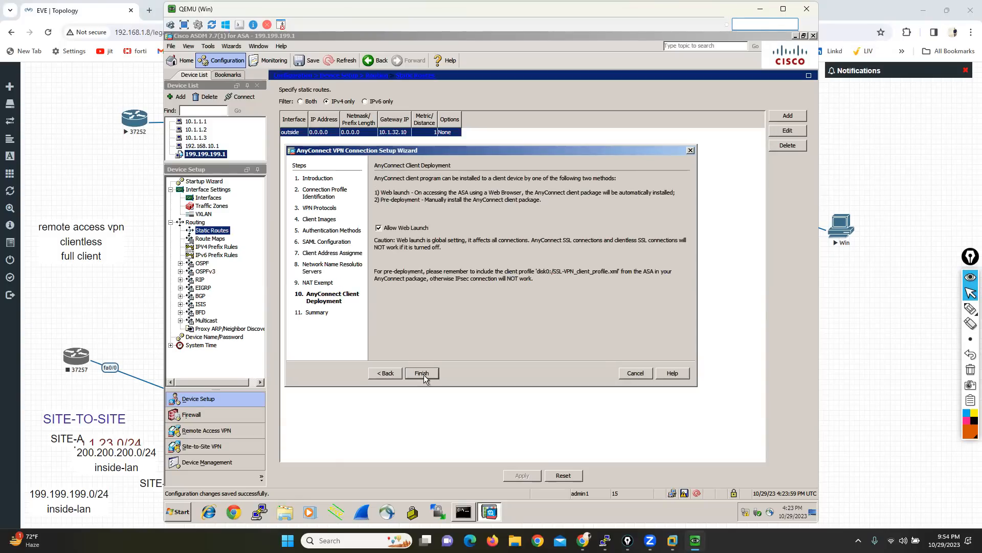
# Step: Finish the AnyConnect wizard, review the generated CLI commands, and send them to the ASA
pyautogui.click(423, 373)
pyautogui.click(423, 373)
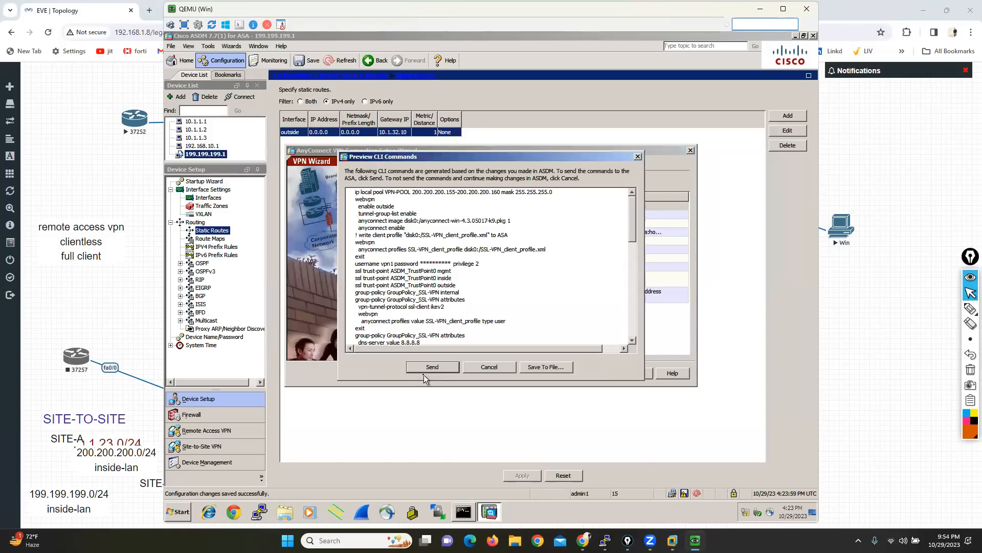
pyautogui.moveTo(633, 225); pyautogui.dragTo(614, 207)
pyautogui.moveTo(635, 226); pyautogui.dragTo(634, 254)
pyautogui.moveTo(644, 293); pyautogui.dragTo(643, 330)
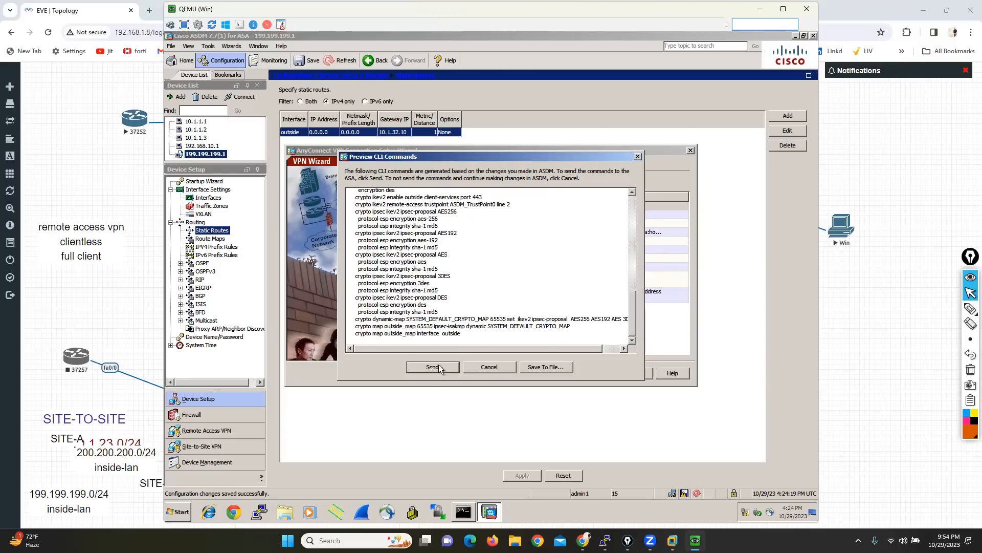
pyautogui.click(421, 370)
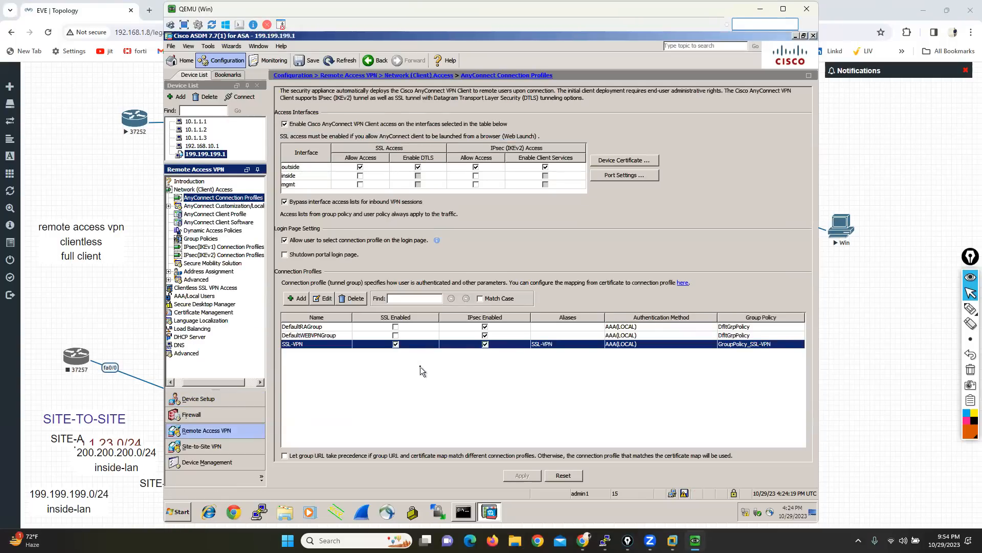
# Step: Open the WAN-side Windows client's desktop from the topology and minimize the QEMU window running ASDM
pyautogui.click(882, 243)
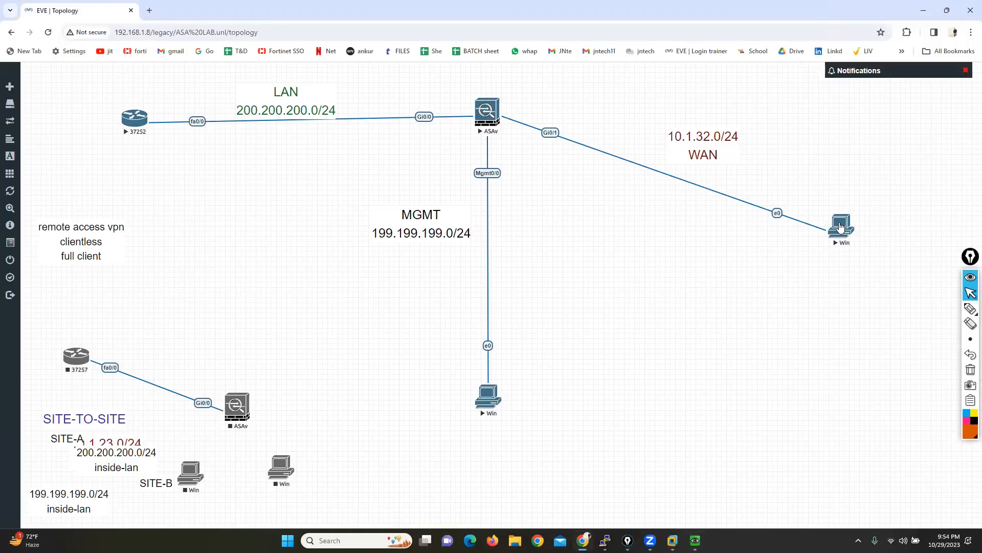
pyautogui.moveTo(701, 538)
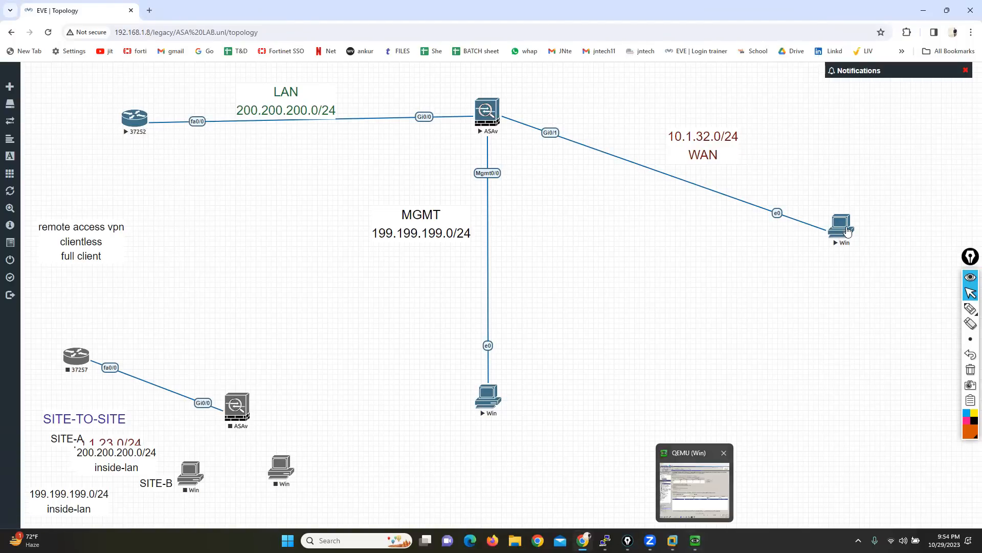
pyautogui.click(488, 110)
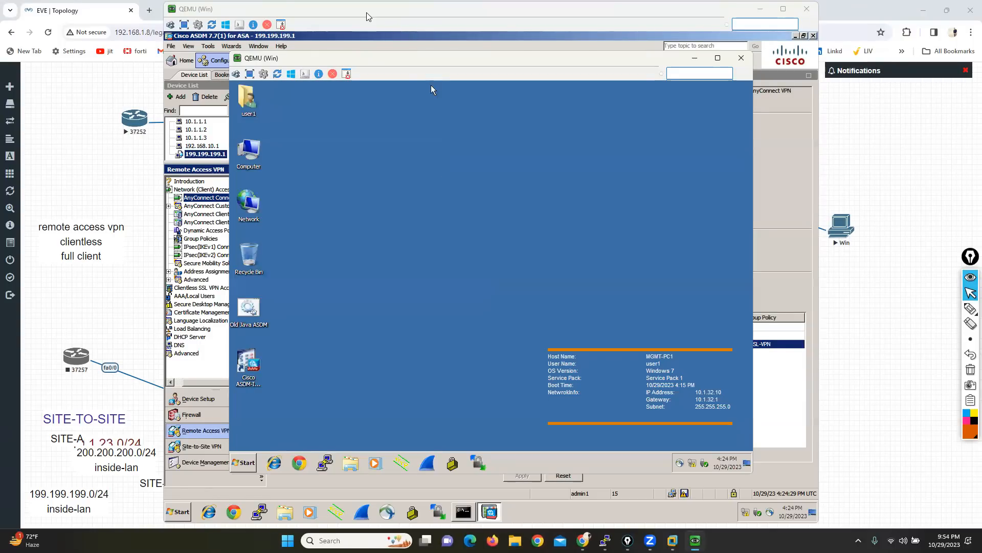
pyautogui.click(760, 9)
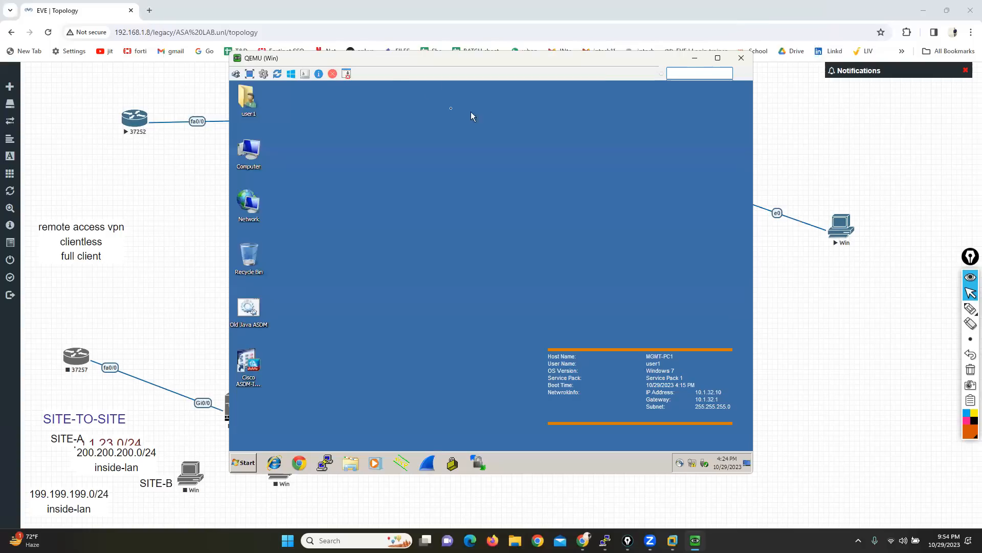
# Step: Search the WAN client's programs for ANY and launch the Cisco AnyConnect Secure Mobility Client
pyautogui.moveTo(398, 63); pyautogui.dragTo(473, 77)
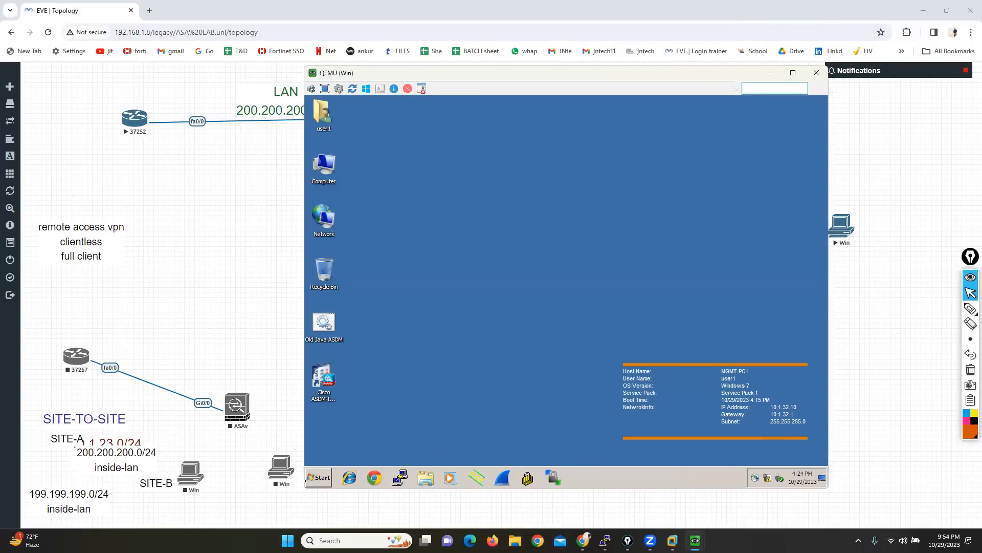
pyautogui.click(313, 480)
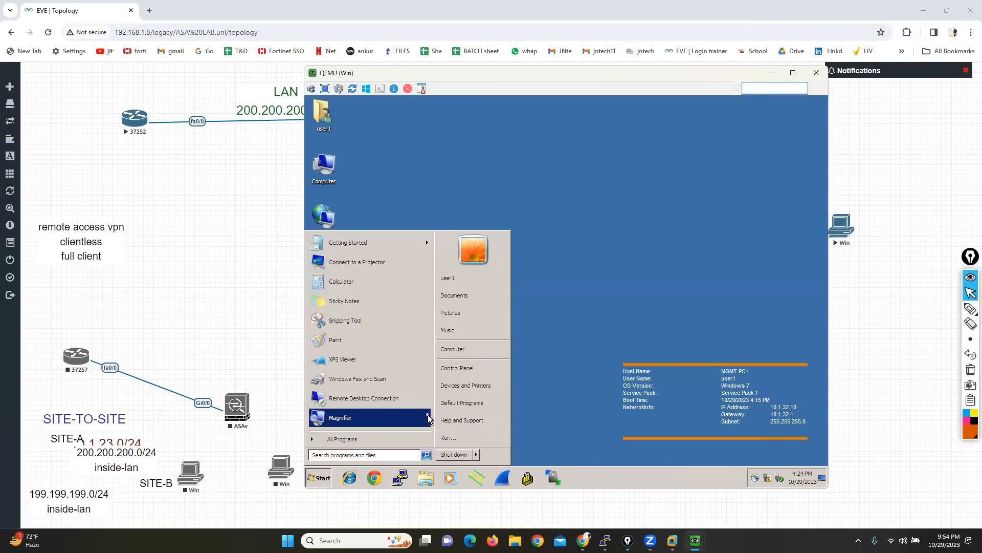
pyautogui.write('ANY')
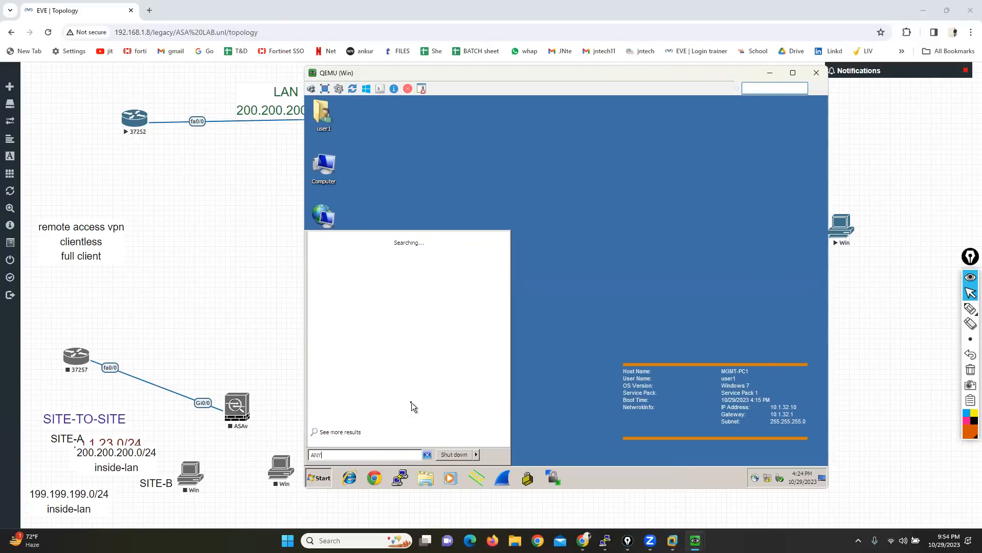
pyautogui.click(366, 252)
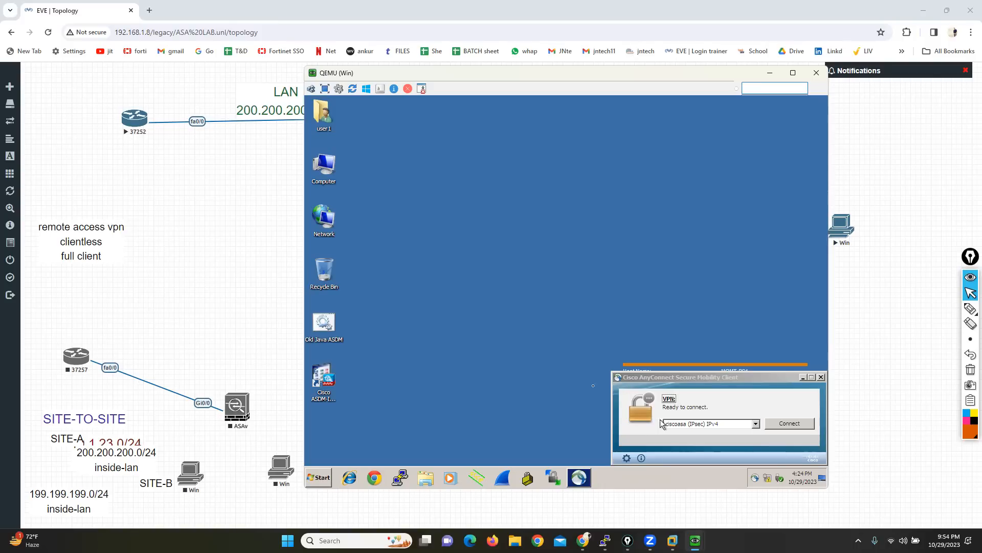
# Step: Start Chrome on the WAN client, and open a Command Prompt to run IPCONFIG
pyautogui.click(375, 478)
pyautogui.click(320, 477)
pyautogui.click(459, 431)
pyautogui.write('CMD')
pyautogui.press('Return')
pyautogui.write('IPCONFIG')
pyautogui.press('Return')
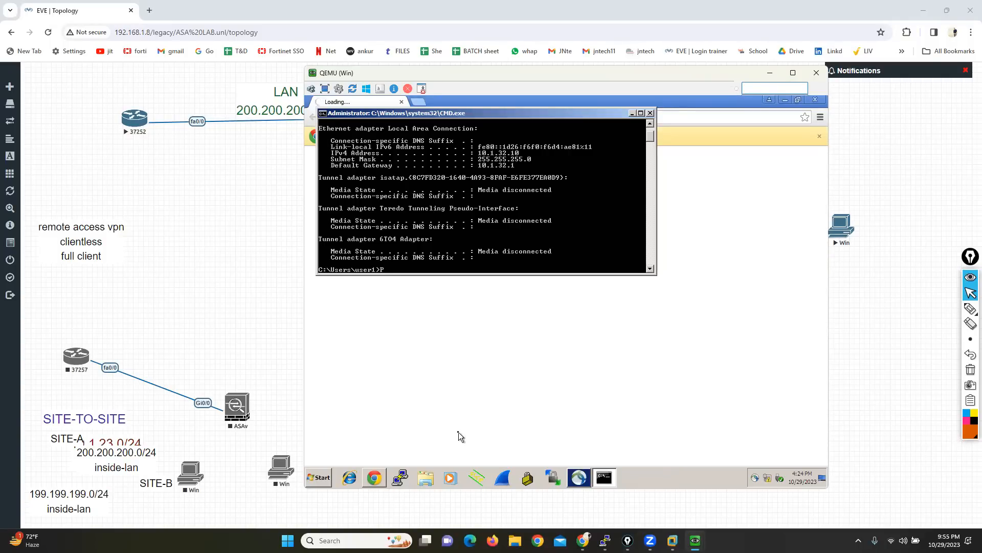
# Step: Ping 10.1.32.1 from the Command Prompt, with the QEMU window moved clear of the WAN part of the topology
pyautogui.write('PING 10.1.32.1')
pyautogui.moveTo(435, 78); pyautogui.dragTo(137, 77)
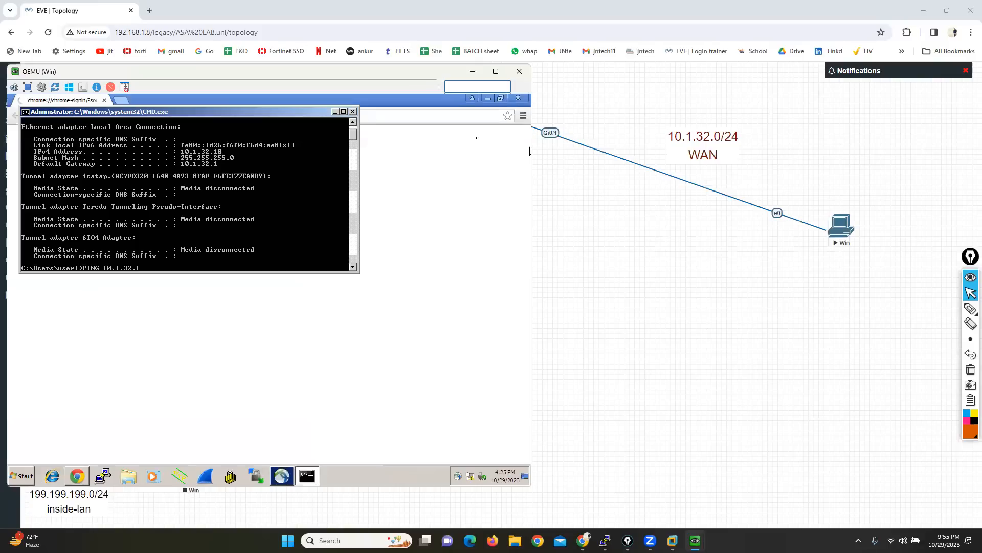
pyautogui.press('Return')
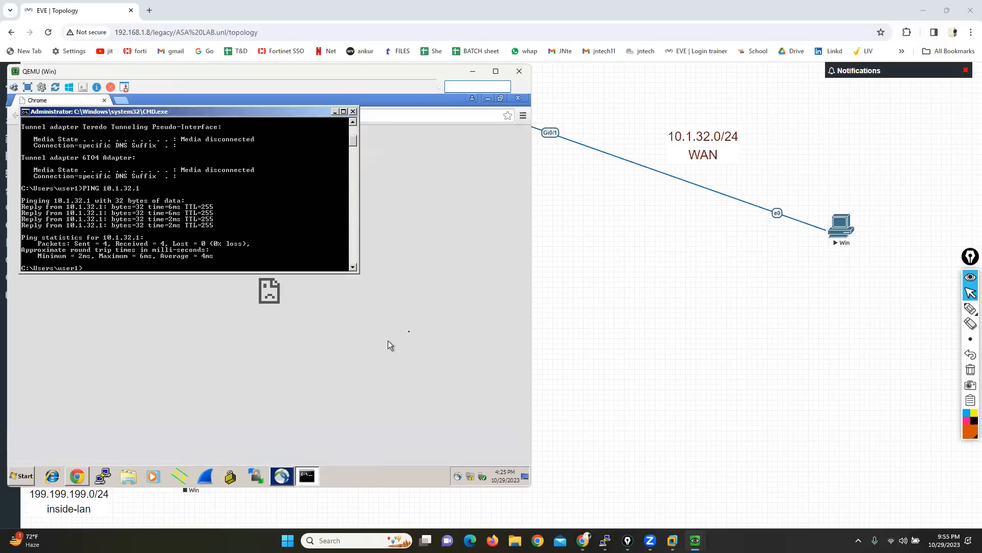
pyautogui.click(422, 343)
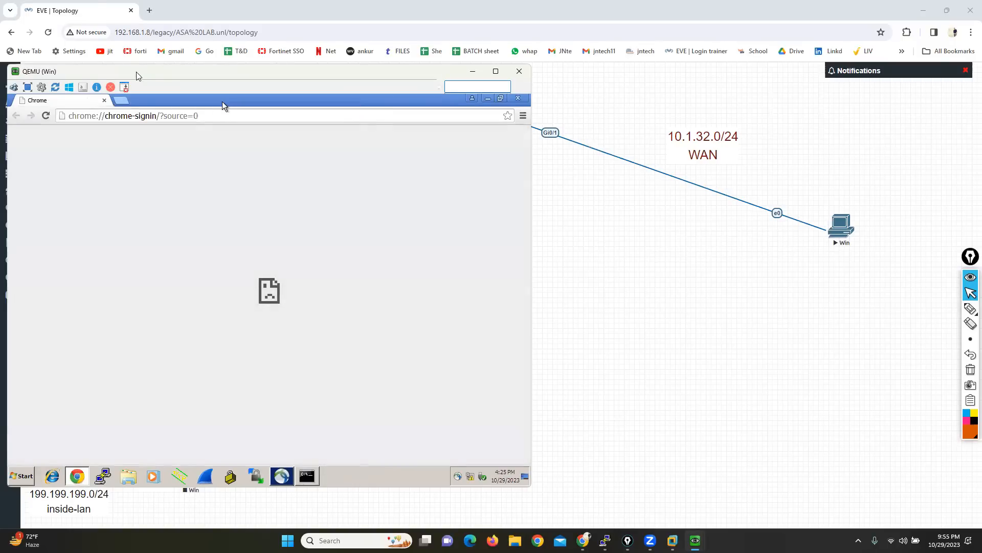
pyautogui.moveTo(185, 66); pyautogui.dragTo(225, 75)
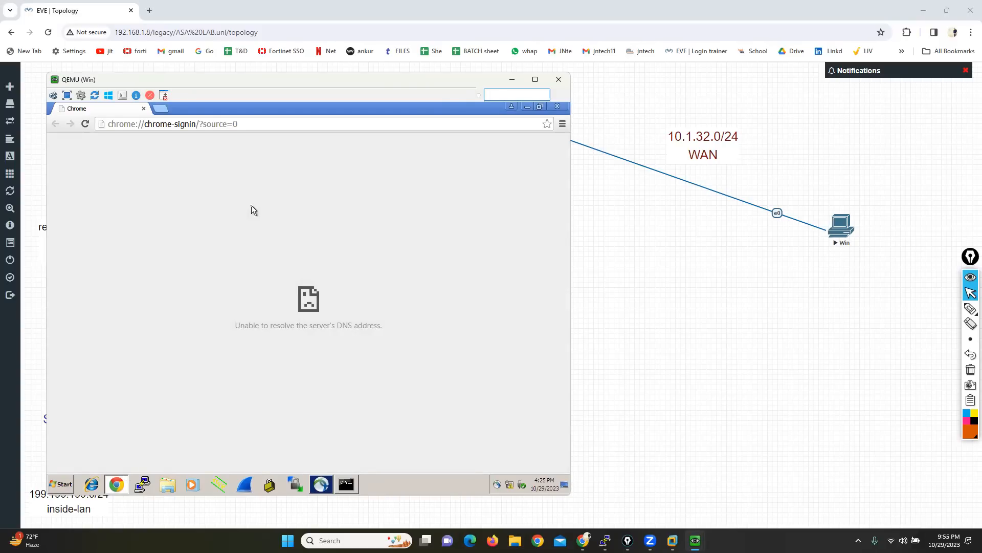
pyautogui.click(201, 125)
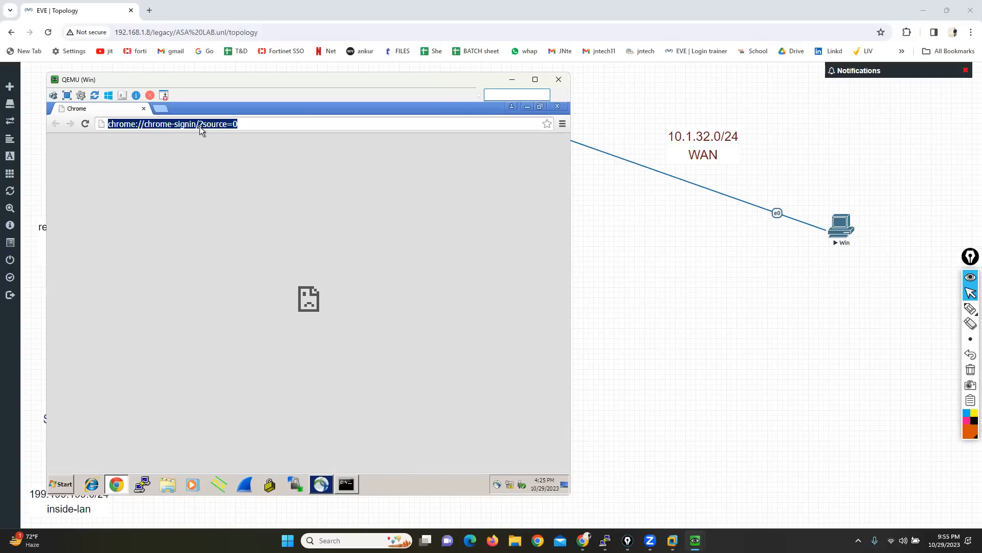
pyautogui.write('HT')
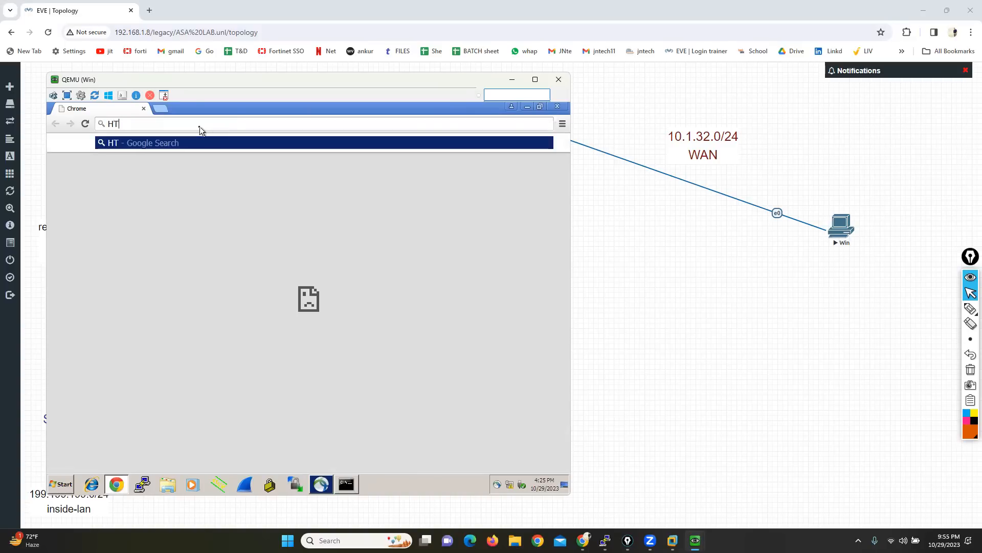
pyautogui.write('TPS://')
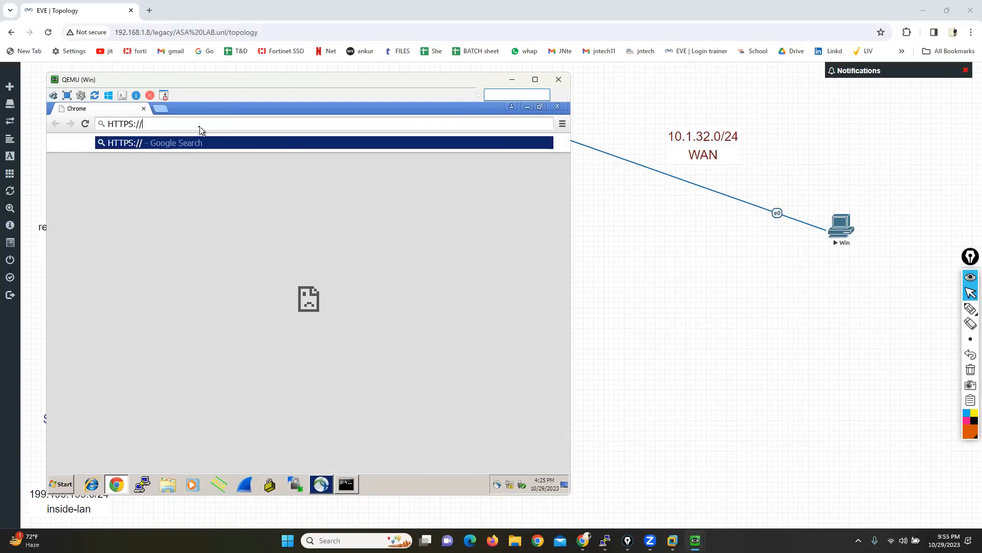
pyautogui.write('10.1.32.1')
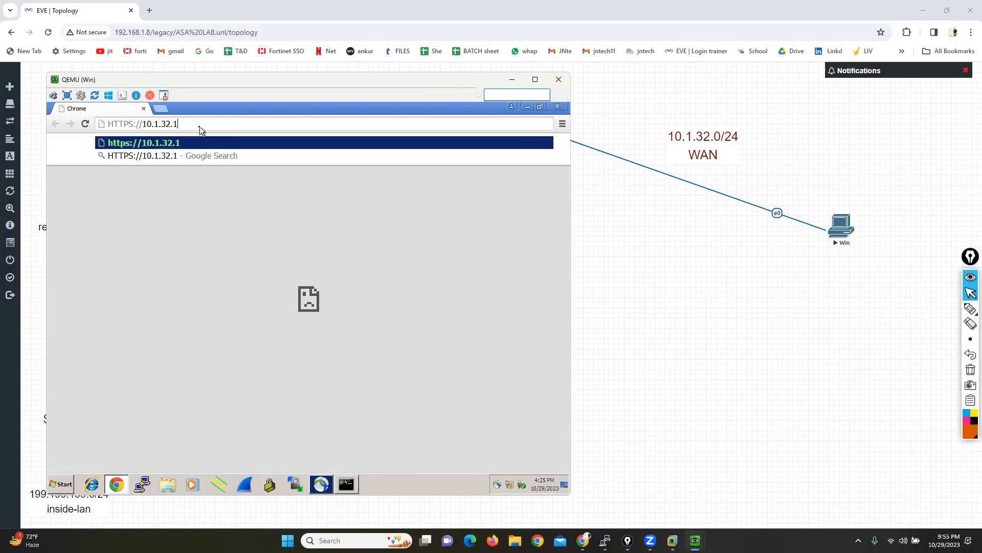
pyautogui.press('Return')
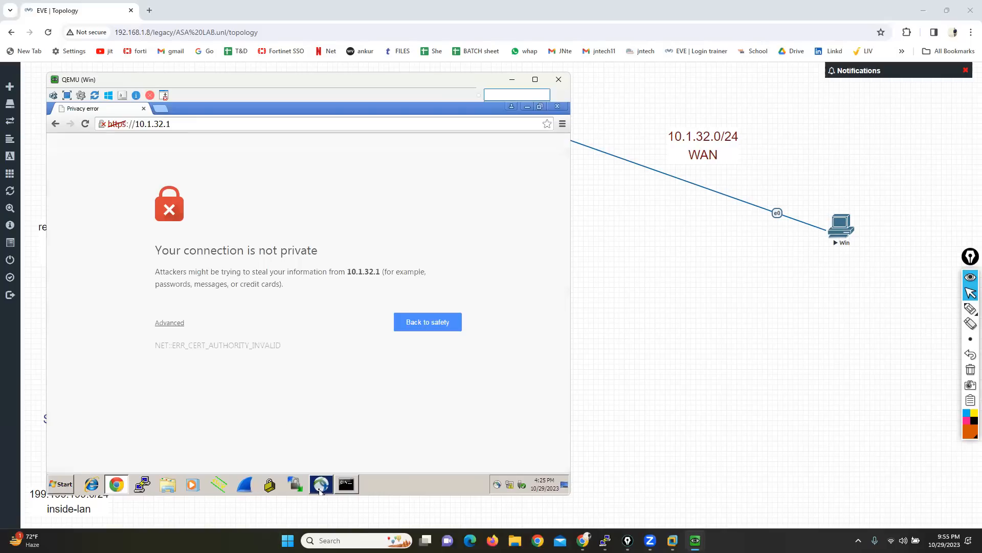
# Step: Bypass the certificate warning and proceed to 10.1.32.1 to reach the SSL VPN login page
pyautogui.click(319, 490)
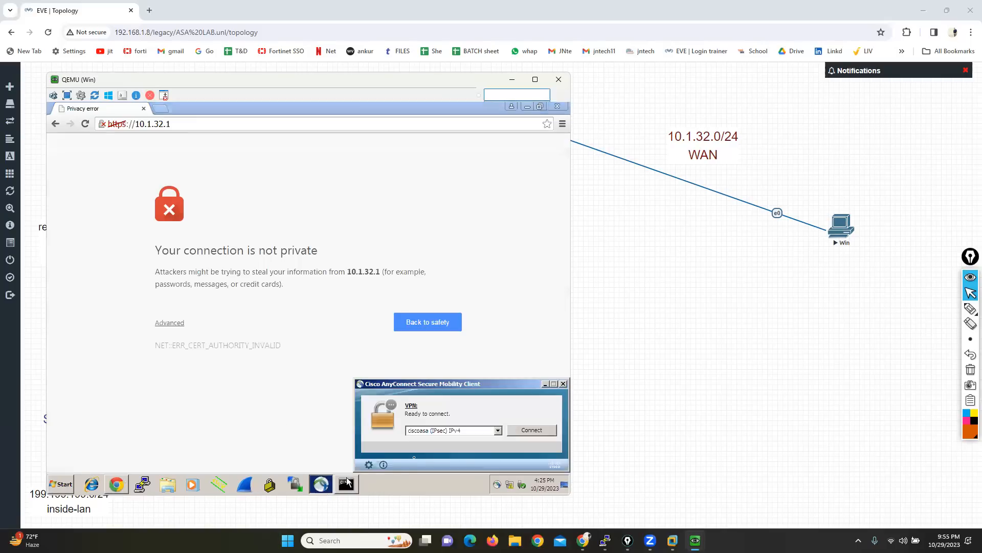
pyautogui.click(358, 243)
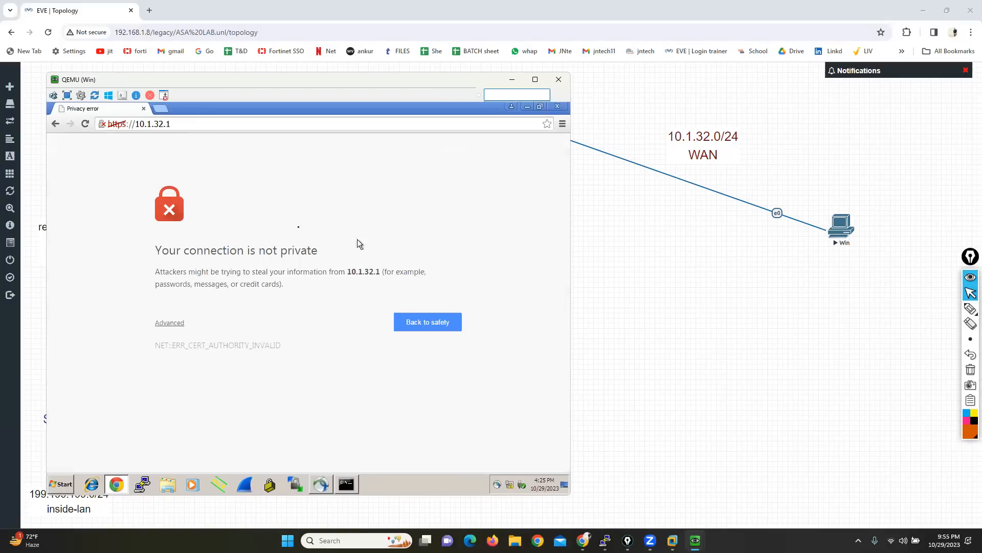
pyautogui.click(163, 322)
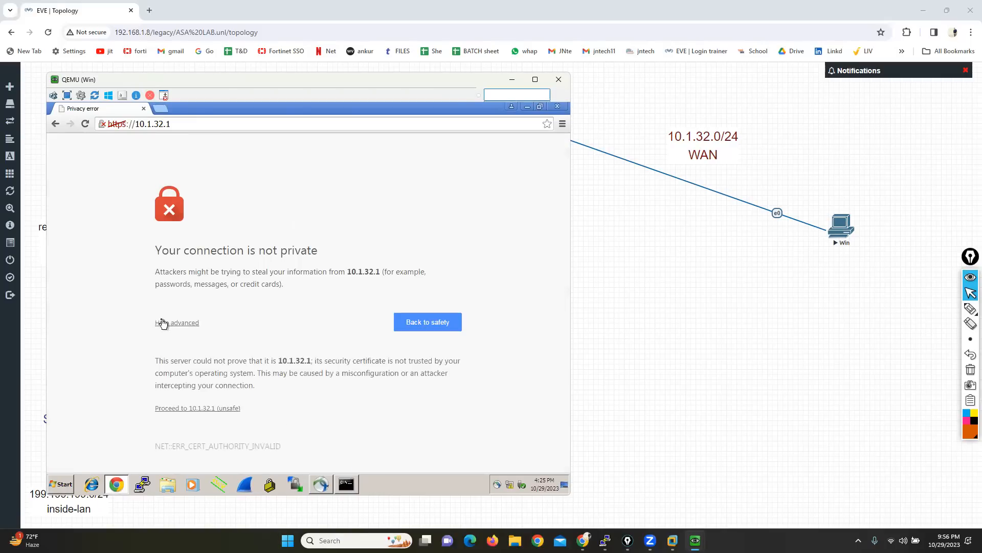
pyautogui.click(211, 407)
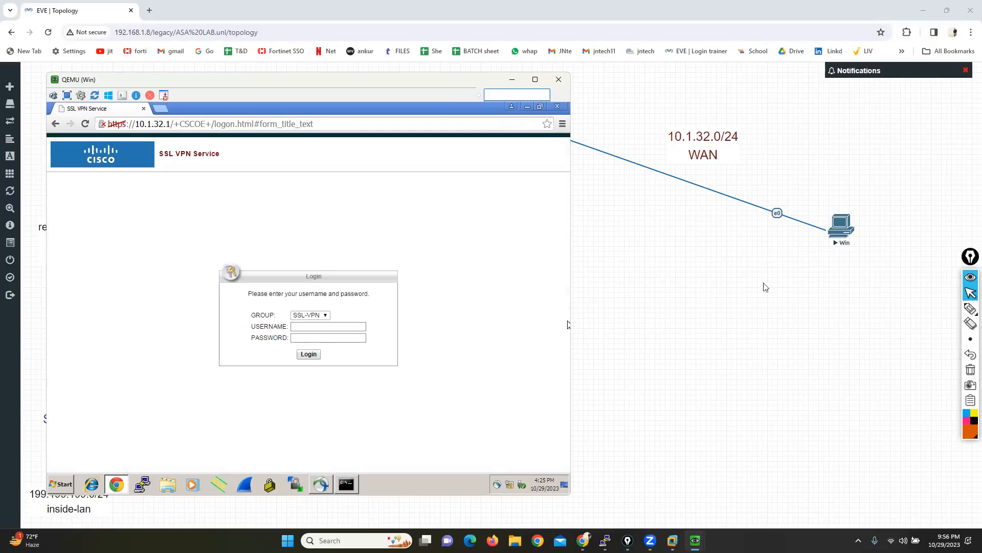
# Step: Mark the SSL-VPN group selection on the login form with the annotation pen and clear the marks
pyautogui.moveTo(970, 309)
pyautogui.click(940, 310)
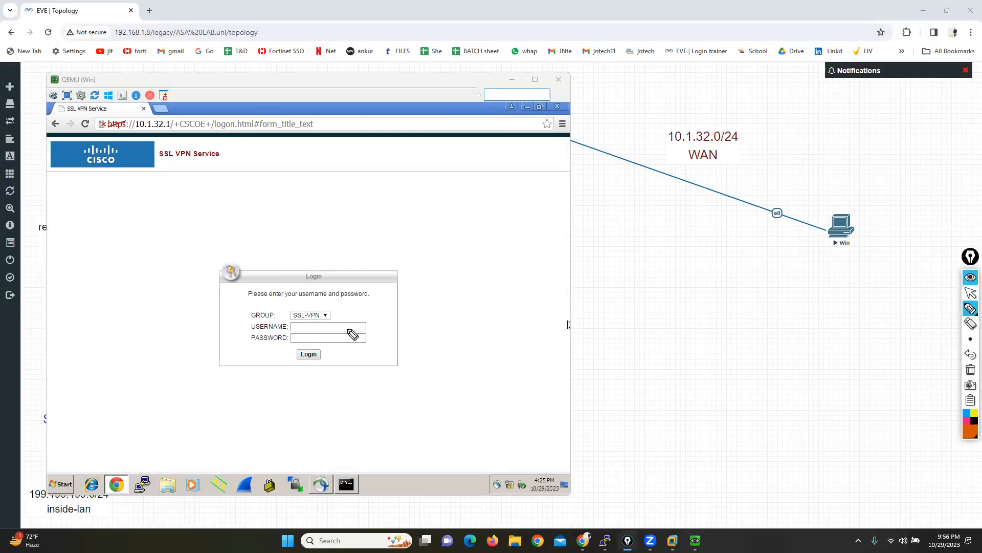
pyautogui.moveTo(321, 306); pyautogui.dragTo(336, 320)
pyautogui.moveTo(283, 305)
pyautogui.mouseDown()
pyautogui.moveTo(256, 305)
pyautogui.moveTo(241, 321)
pyautogui.mouseUp()
pyautogui.click(970, 370)
pyautogui.click(970, 293)
# Step: List the local users with sh run username in the ASAv console, and highlight the admin1, vpn2 and vpn1 entries
pyautogui.click(306, 328)
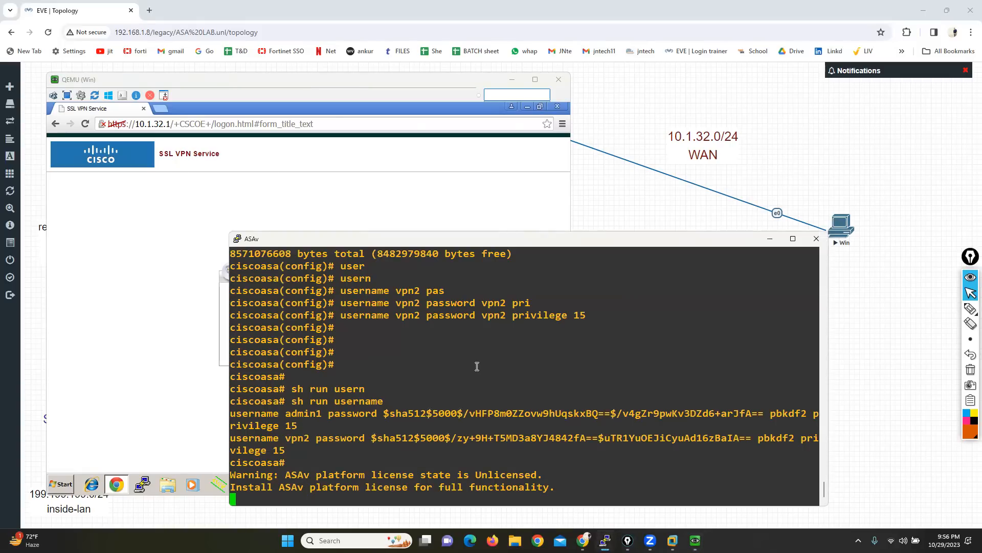
pyautogui.press('Return')
pyautogui.press('Return')
pyautogui.press('Return')
pyautogui.press('Return')
pyautogui.press('Return')
pyautogui.press('Up')
pyautogui.press('Return')
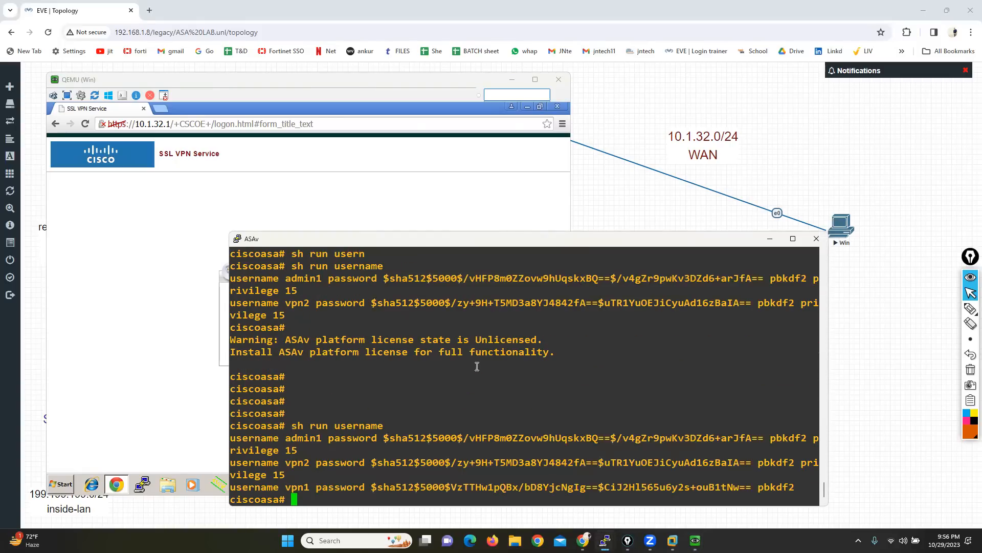
pyautogui.moveTo(280, 438); pyautogui.dragTo(339, 438)
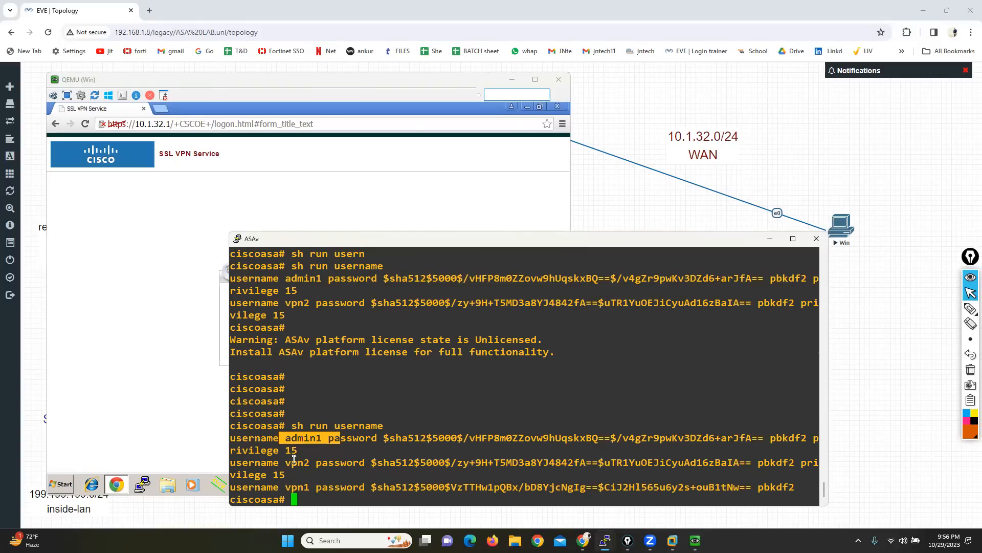
pyautogui.moveTo(280, 462); pyautogui.dragTo(332, 462)
pyautogui.moveTo(285, 486); pyautogui.dragTo(327, 487)
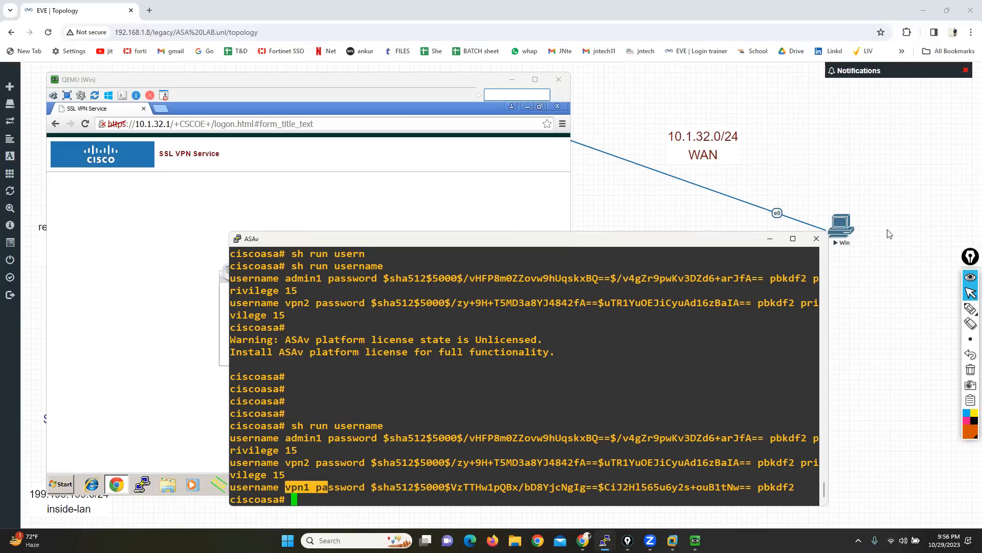
pyautogui.click(770, 238)
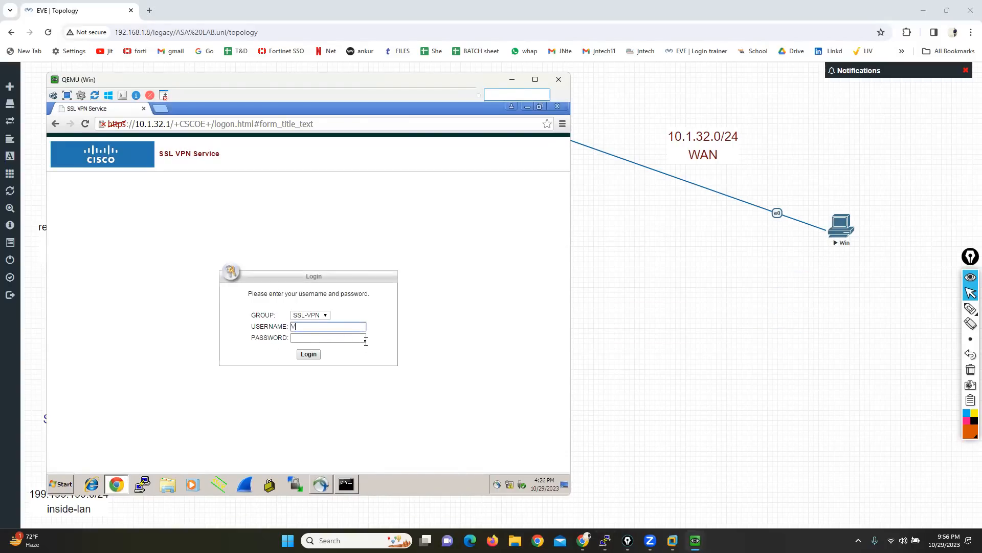
# Step: Fill in the SSL VPN login form with username vpn2 and the account password
pyautogui.press('BackSpace')
pyautogui.write('vpn2')
pyautogui.press('Tab')
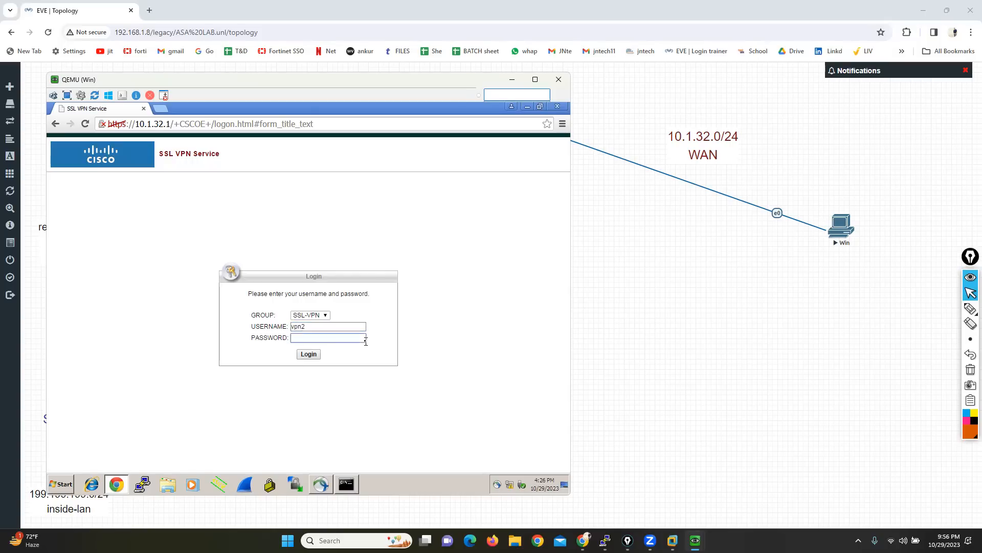
pyautogui.write('cisco')
# Step: Review the earlier username commands in the ASAv console to check the credentials set for vpn2
pyautogui.moveTo(604, 540)
pyautogui.click(536, 494)
pyautogui.scroll(3, 395, 335)
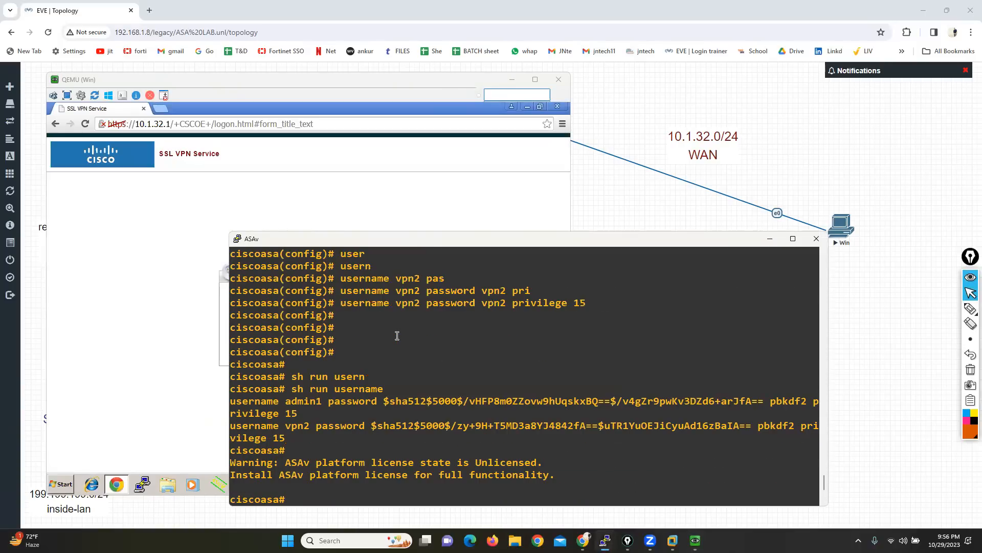
pyautogui.click(769, 238)
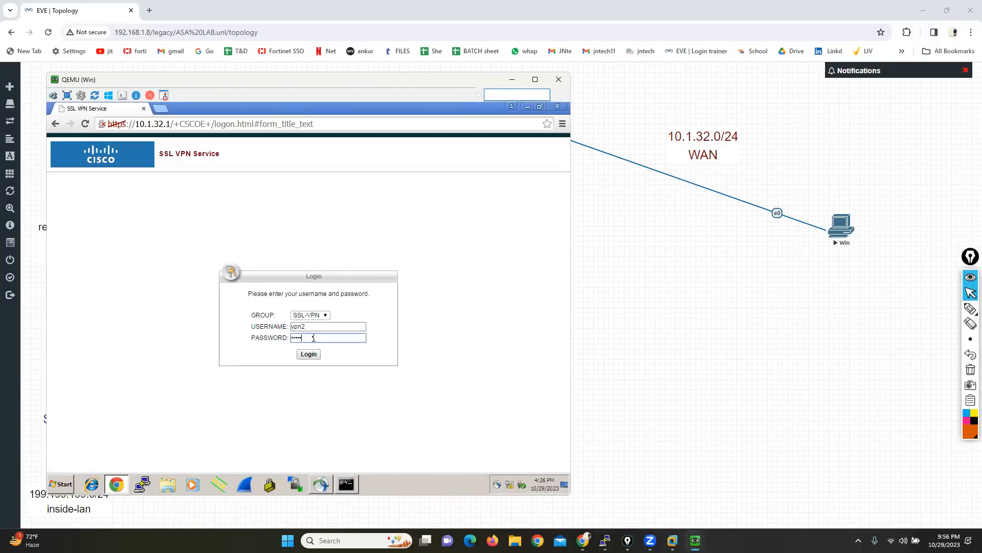
# Step: Re-enter the vpn2 account password and log in to the SSL VPN Service
pyautogui.press('BackSpace')
pyautogui.press('BackSpace')
pyautogui.press('BackSpace')
pyautogui.press('BackSpace')
pyautogui.press('BackSpace')
pyautogui.write('••••')
pyautogui.click(309, 355)
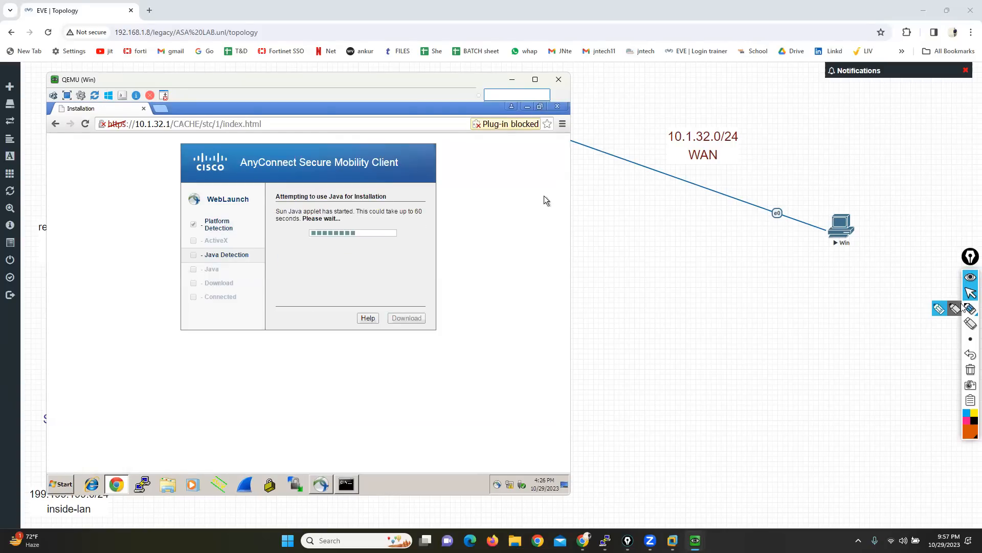
# Step: Circle the AnyConnect WebLaunch installation window with the annotation pen and return to the pointer
pyautogui.click(940, 309)
pyautogui.moveTo(457, 99)
pyautogui.mouseDown()
pyautogui.moveTo(251, 85)
pyautogui.moveTo(74, 323)
pyautogui.moveTo(638, 421)
pyautogui.moveTo(537, 67)
pyautogui.moveTo(434, 70)
pyautogui.mouseUp()
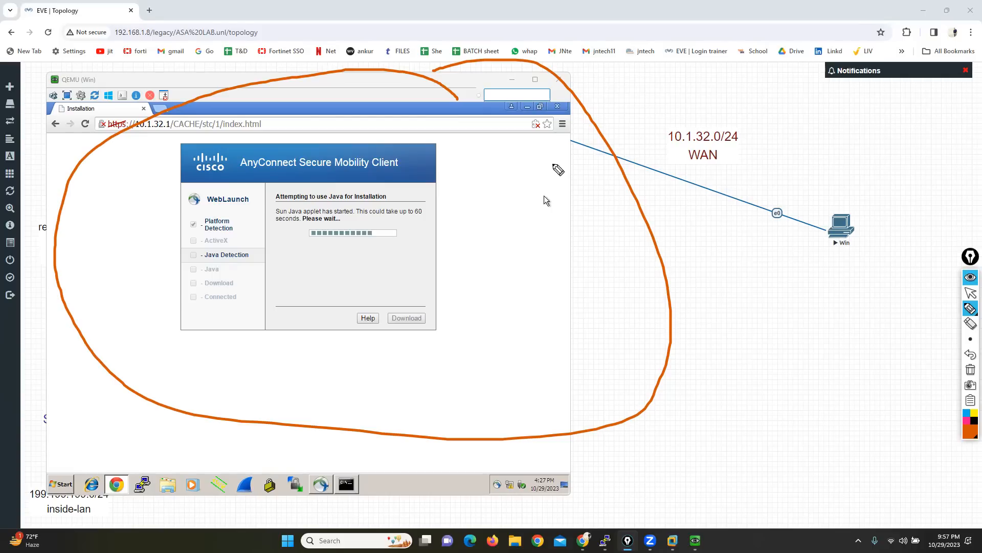
pyautogui.click(971, 292)
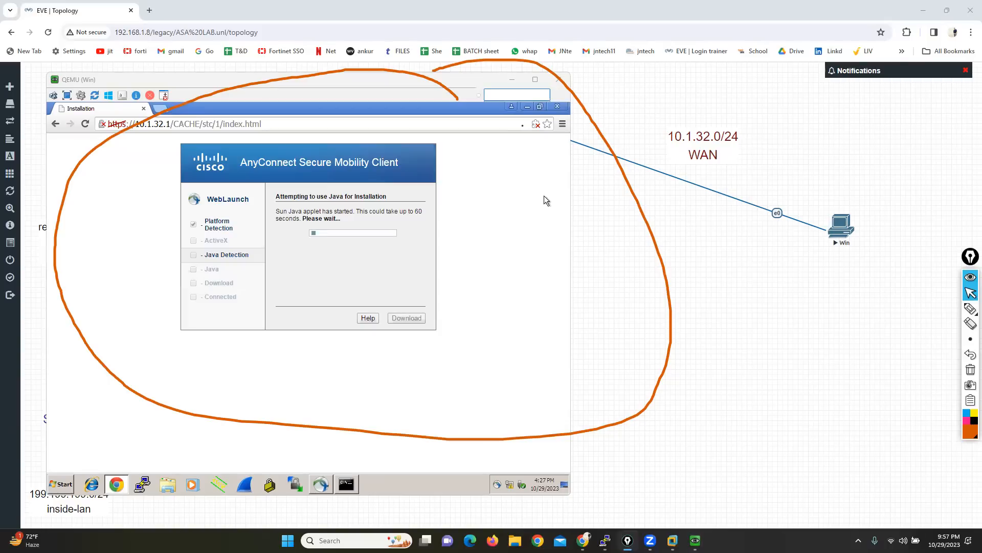
# Step: Allow the blocked Java plug-in on the WebLaunch page and postpone the Java update by choosing Later
pyautogui.click(536, 124)
pyautogui.click(420, 162)
pyautogui.click(522, 208)
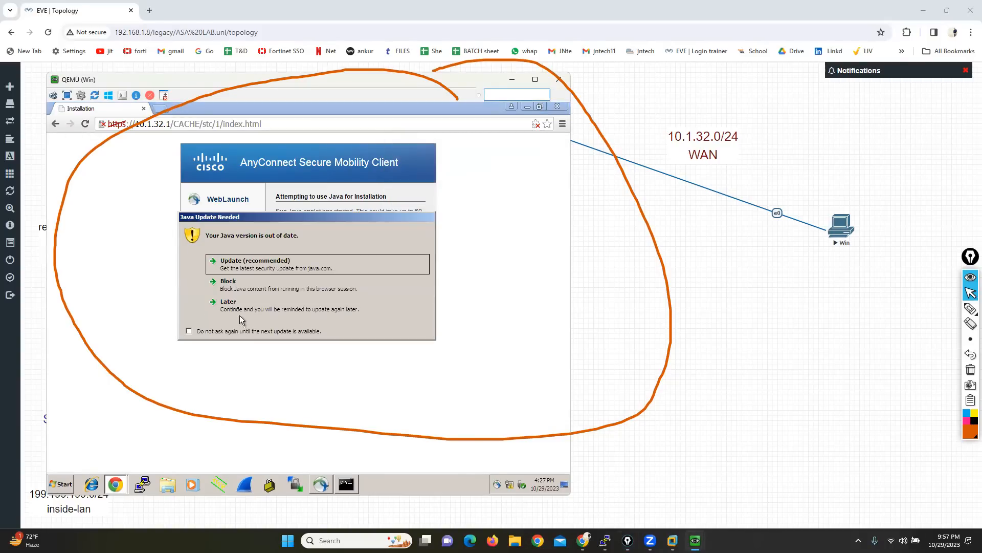
pyautogui.click(239, 312)
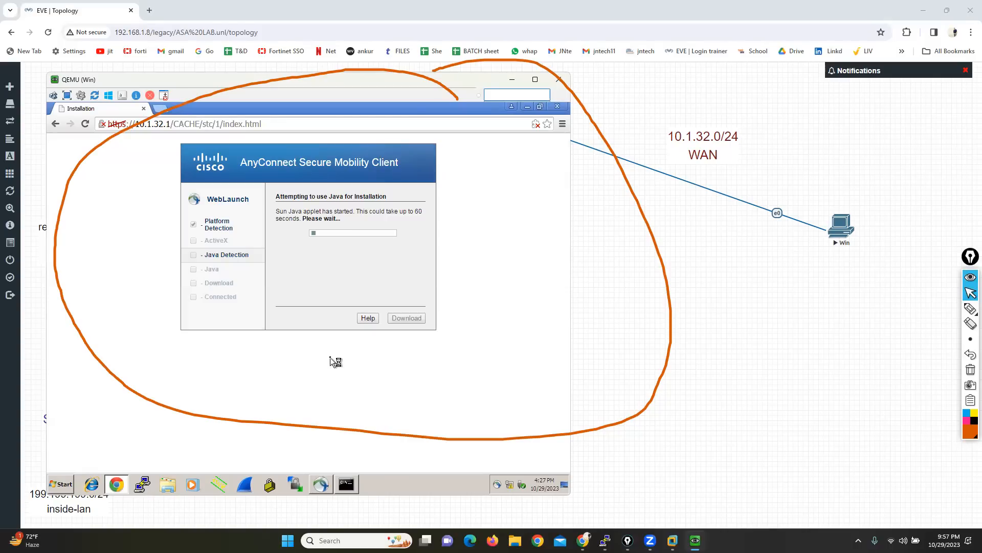
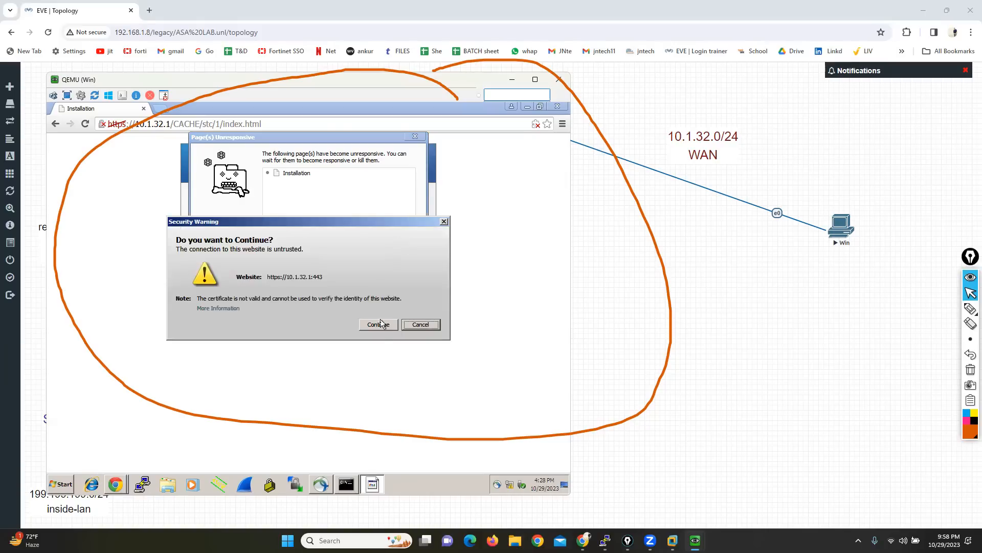
pyautogui.click(378, 323)
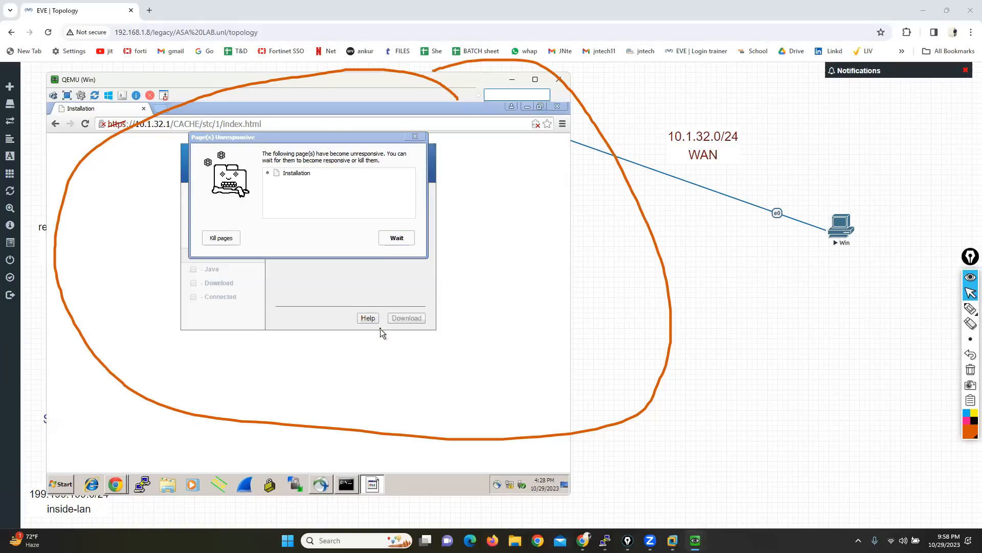
pyautogui.click(395, 236)
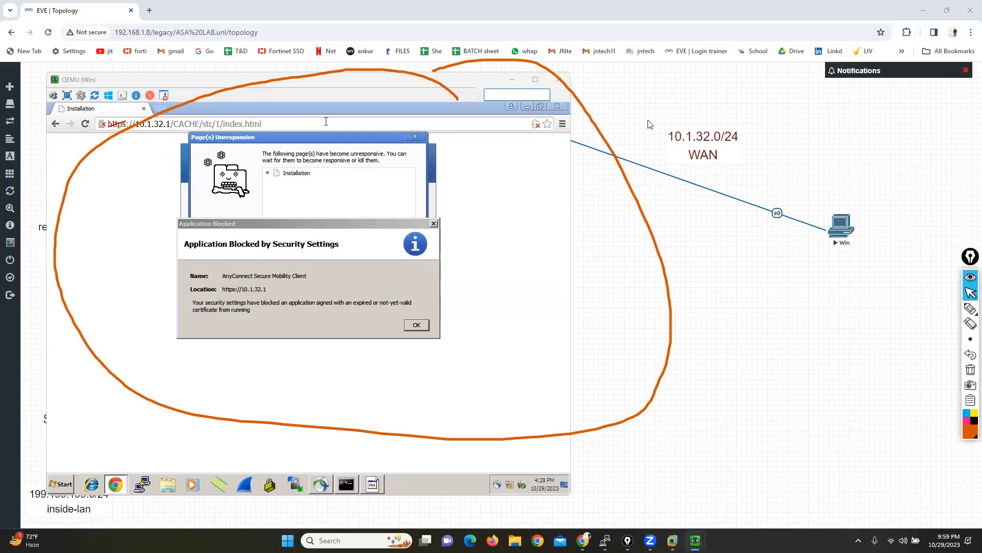
# Step: Switch to the ASAv console and list the configured local users with sh run username
pyautogui.moveTo(605, 541)
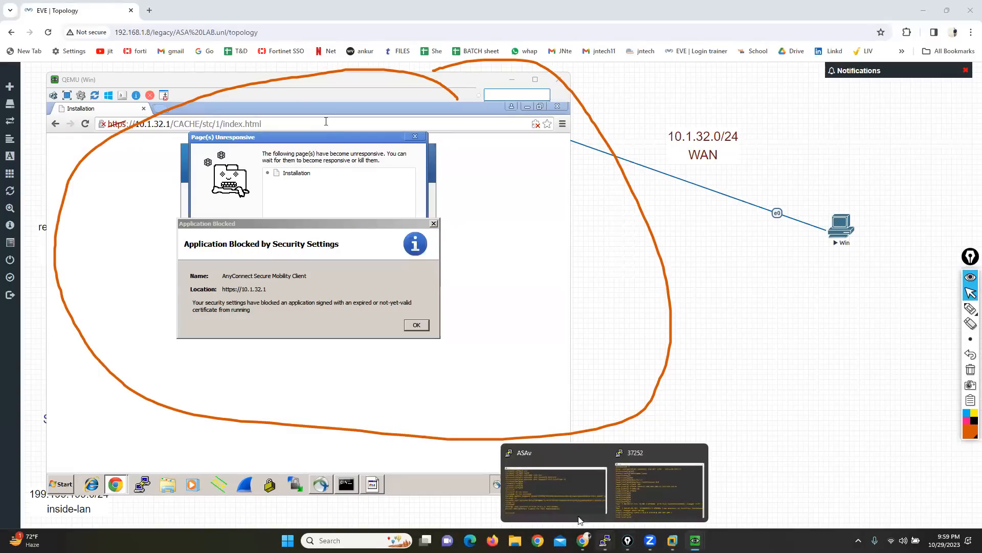
pyautogui.click(554, 499)
pyautogui.press('Return')
pyautogui.press('Return')
pyautogui.press('Return')
pyautogui.press('Return')
pyautogui.press('Up')
pyautogui.press('Return')
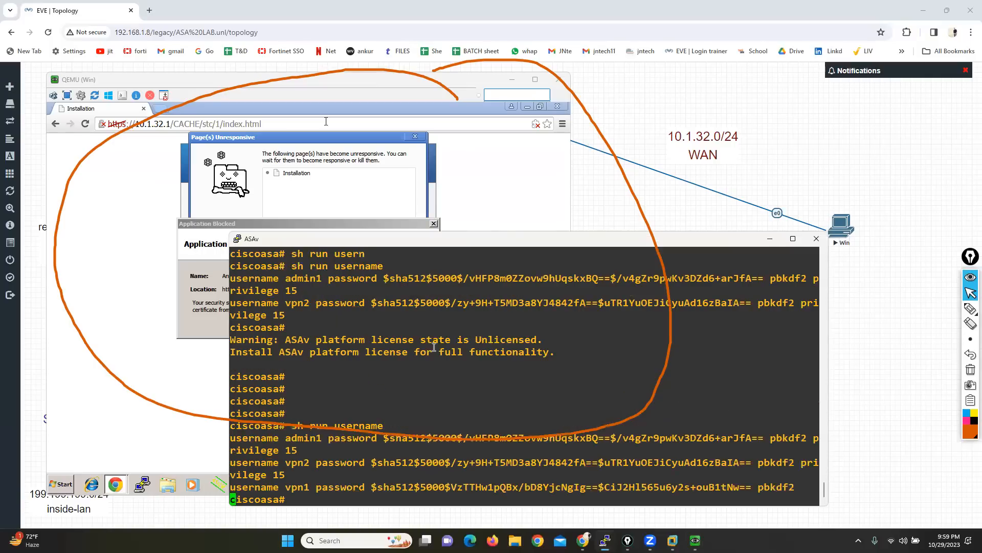
pyautogui.press('Return')
pyautogui.press('Return')
pyautogui.press('Return')
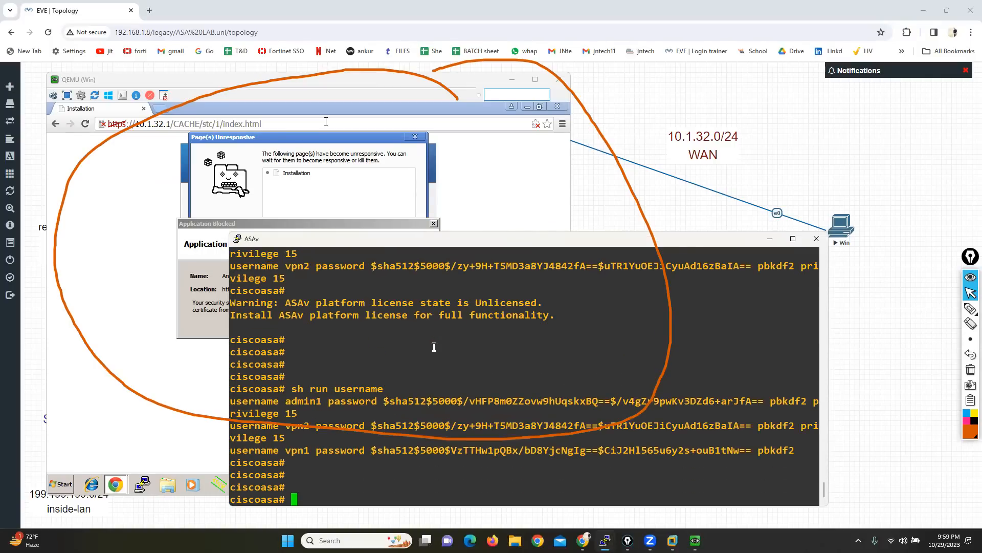
# Step: Show the ASAv help for the copy command's sources and the destinations of copy tftp
pyautogui.write('copy ?')
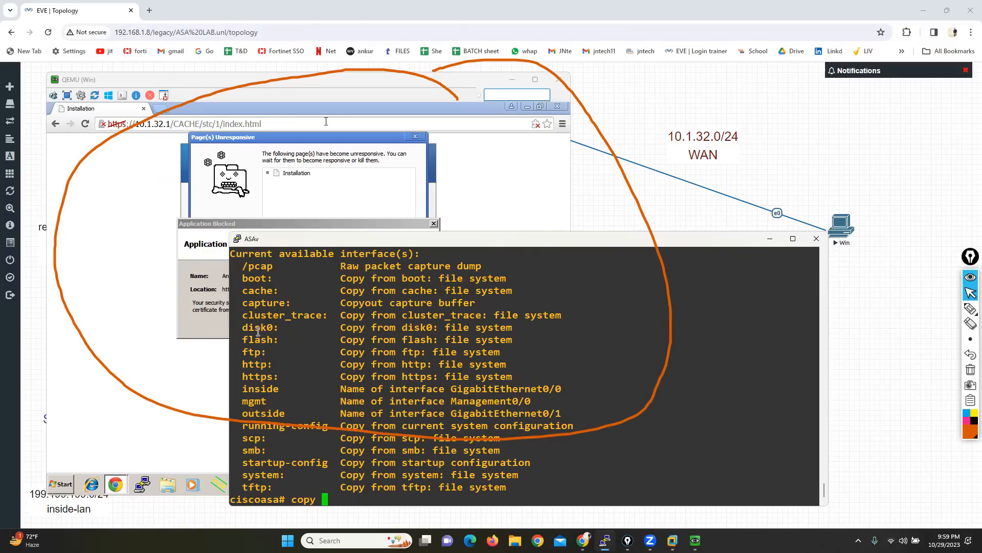
pyautogui.write('tftp ?')
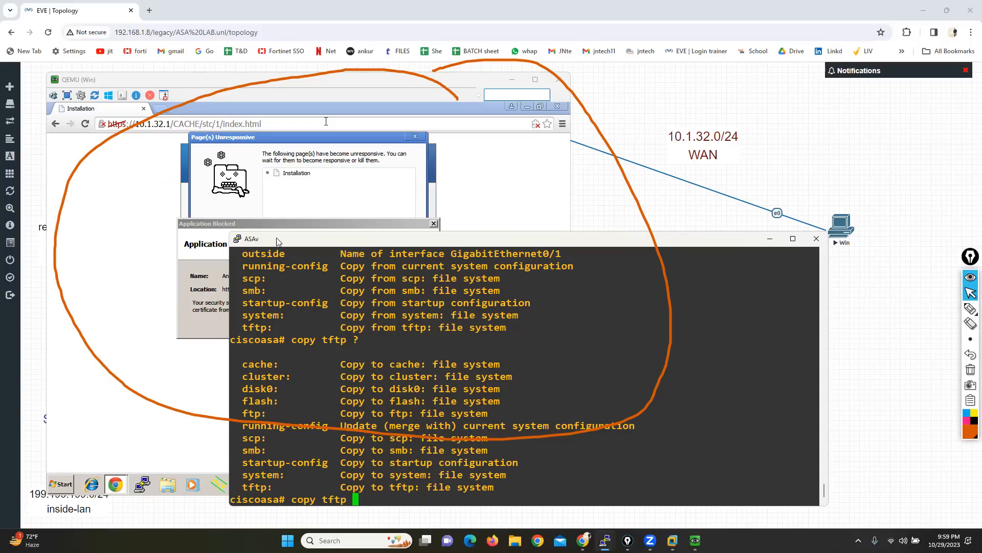
pyautogui.moveTo(276, 237); pyautogui.dragTo(219, 130)
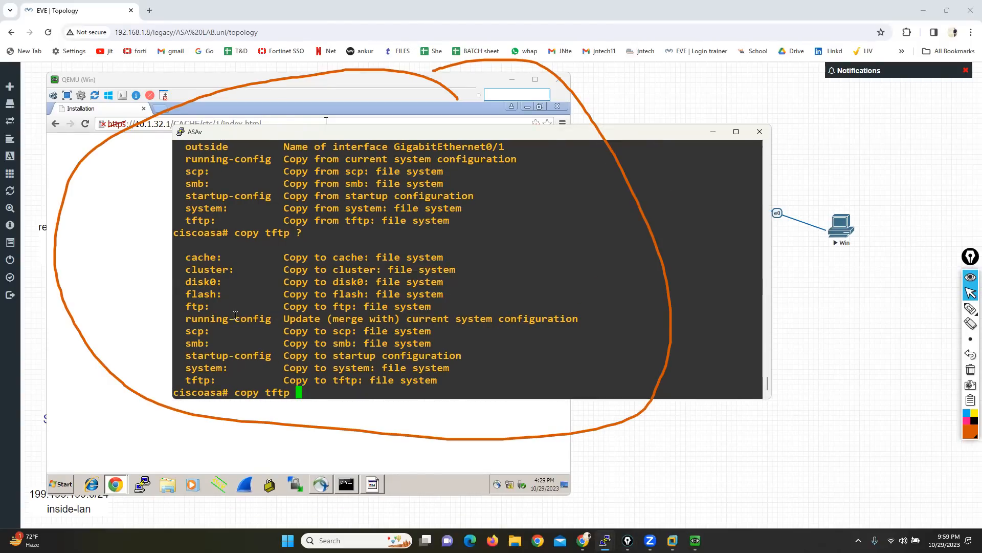
# Step: Try to run copy tftp disk0: without specifying a remote host address
pyautogui.write('di')
pyautogui.press('Tab')
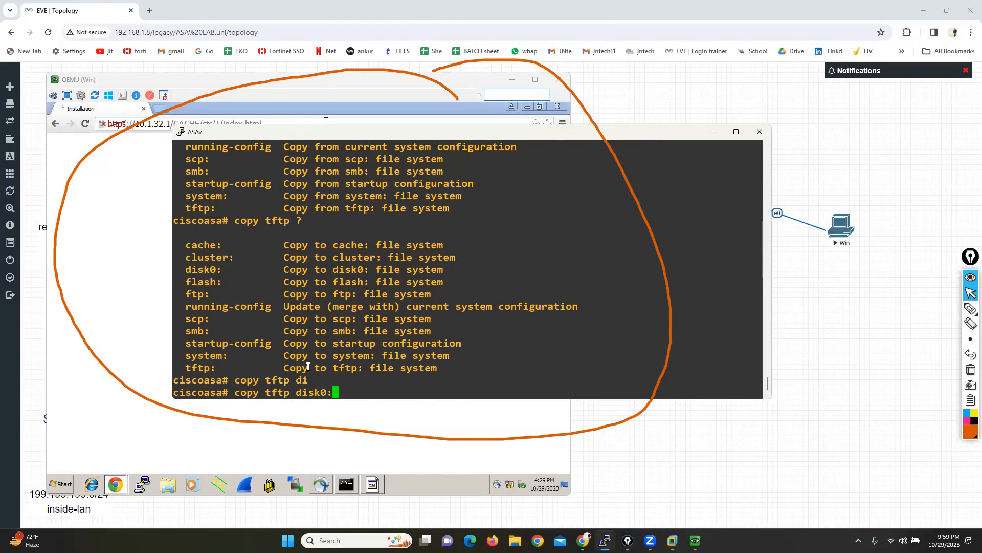
pyautogui.press('Return')
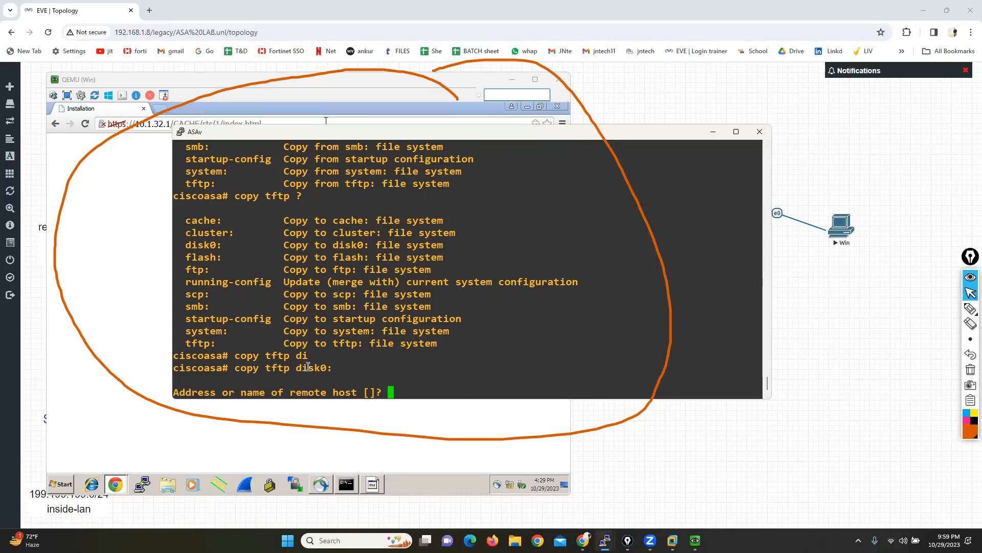
pyautogui.press('Return')
pyautogui.press('Return')
pyautogui.press('Return')
# Step: Show the copy tftp destinations again, highlight the disk0: and flash: entries, and clear the unfinished command
pyautogui.press('Up')
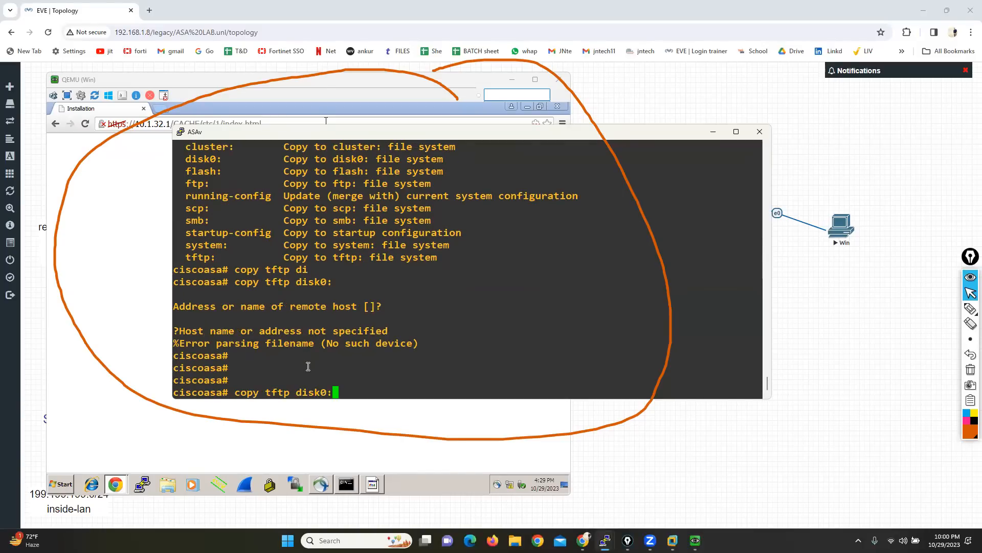
pyautogui.press('BackSpace')
pyautogui.press('BackSpace')
pyautogui.press('BackSpace')
pyautogui.press('BackSpace')
pyautogui.press('BackSpace')
pyautogui.press('BackSpace')
pyautogui.write('?')
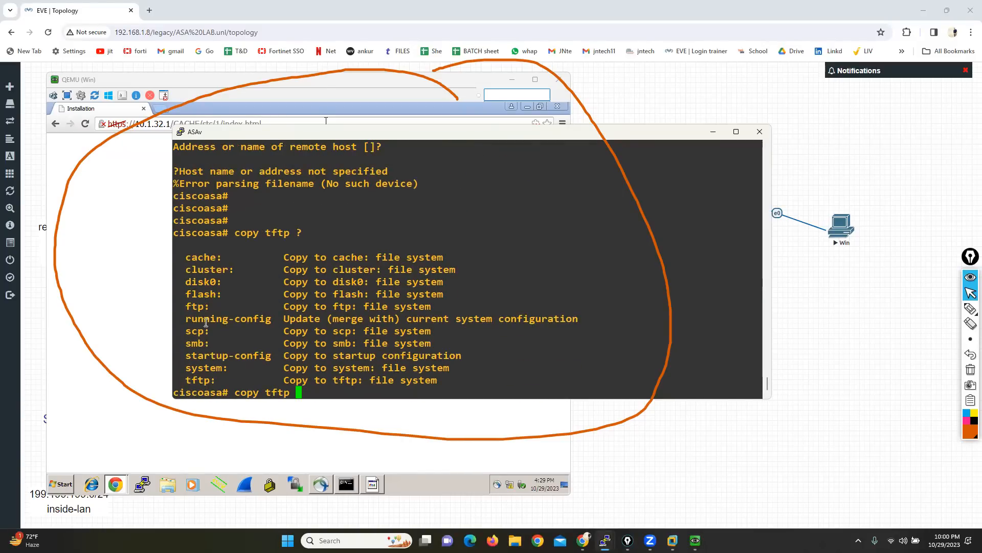
pyautogui.moveTo(185, 281); pyautogui.dragTo(228, 294)
pyautogui.click(419, 352)
pyautogui.press('BackSpace')
pyautogui.press('BackSpace')
pyautogui.press('BackSpace')
pyautogui.press('BackSpace')
pyautogui.press('BackSpace')
pyautogui.press('BackSpace')
pyautogui.press('BackSpace')
pyautogui.press('BackSpace')
pyautogui.press('BackSpace')
pyautogui.press('BackSpace')
pyautogui.press('XF86AudioRaiseVolume')
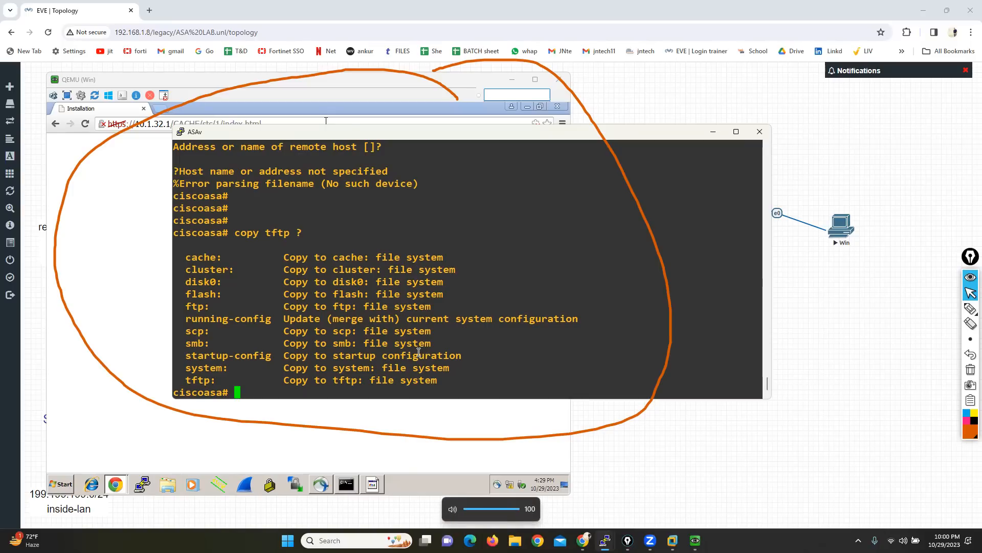
pyautogui.moveTo(180, 280); pyautogui.dragTo(223, 279)
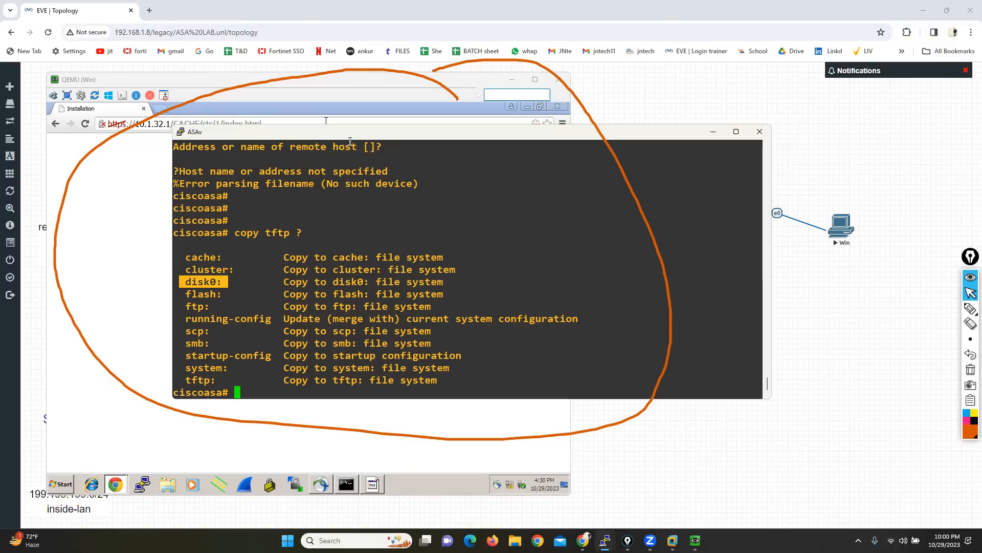
# Step: List the files stored on the ASAv's disk0: with the show disk0: command
pyautogui.moveTo(359, 135); pyautogui.dragTo(366, 114)
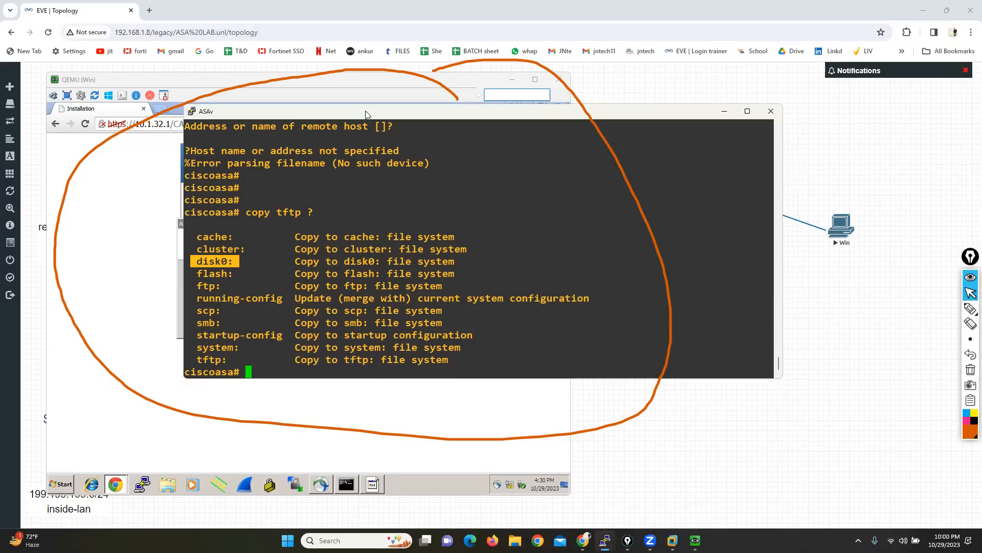
pyautogui.write('show dis')
pyautogui.press('Tab')
pyautogui.press('Return')
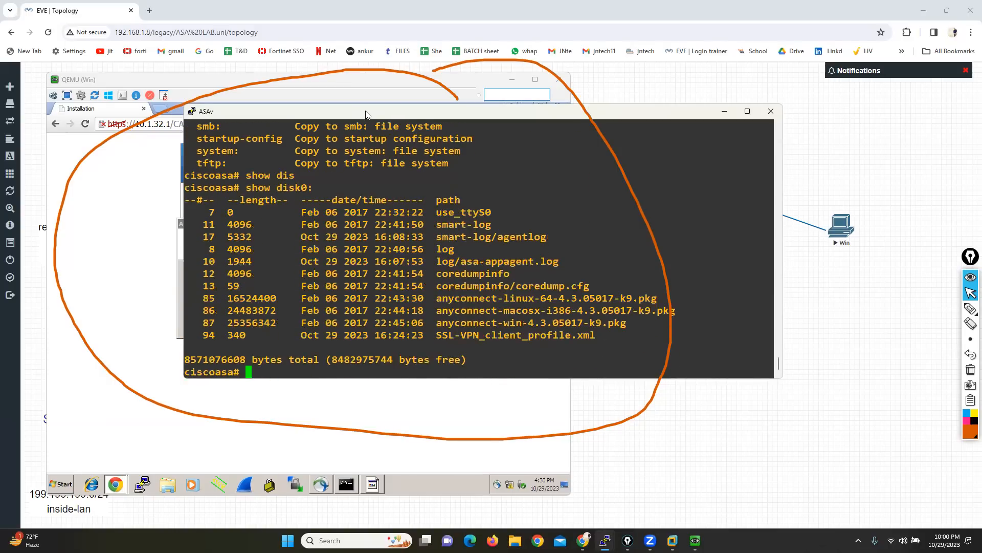
pyautogui.moveTo(300, 190); pyautogui.dragTo(395, 314)
pyautogui.click(395, 313)
# Step: List the ASAv's flash contents with show flash: and highlight the file listing
pyautogui.write('show fl')
pyautogui.press('Tab')
pyautogui.press('Return')
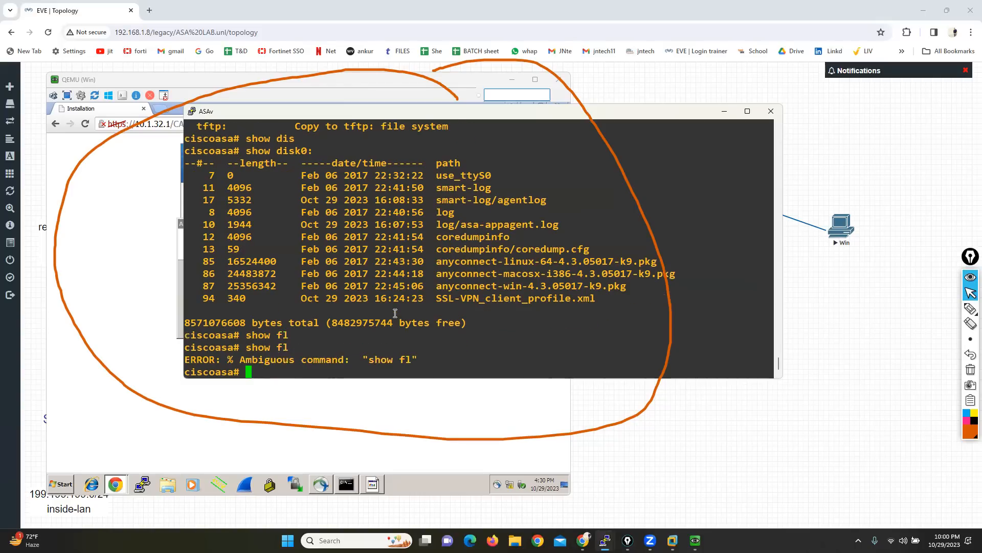
pyautogui.press('Up')
pyautogui.write('a')
pyautogui.press('Tab')
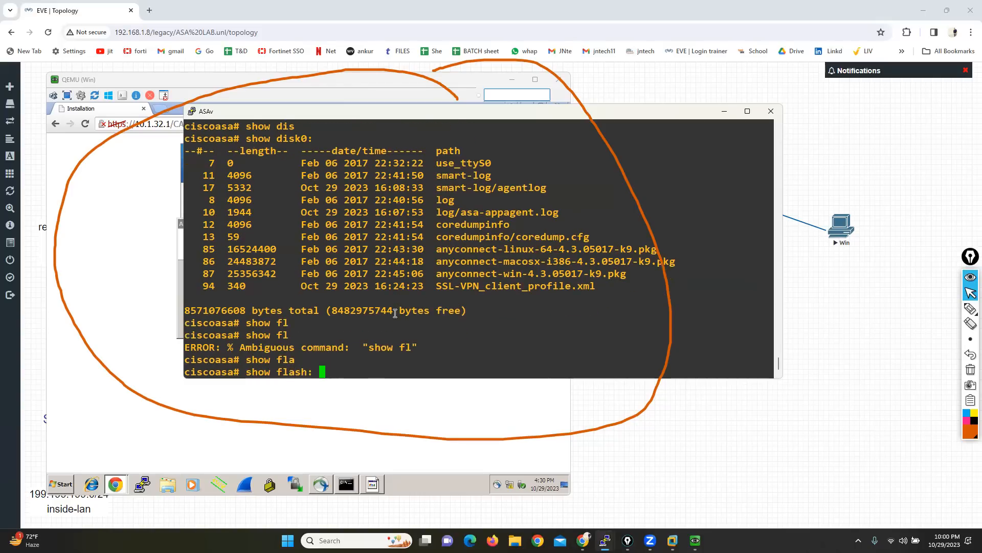
pyautogui.press('Return')
pyautogui.moveTo(337, 199); pyautogui.dragTo(427, 341)
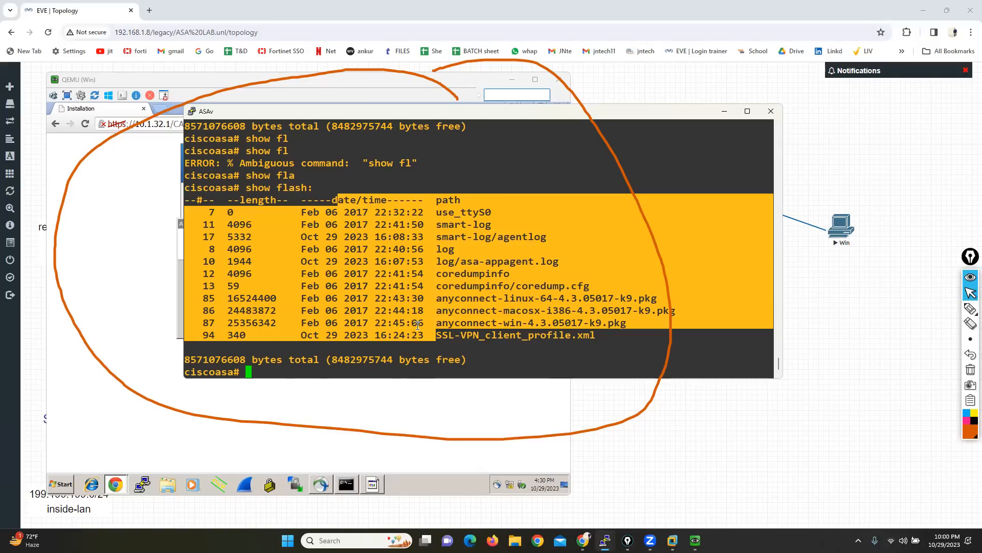
pyautogui.moveTo(380, 285); pyautogui.dragTo(281, 175)
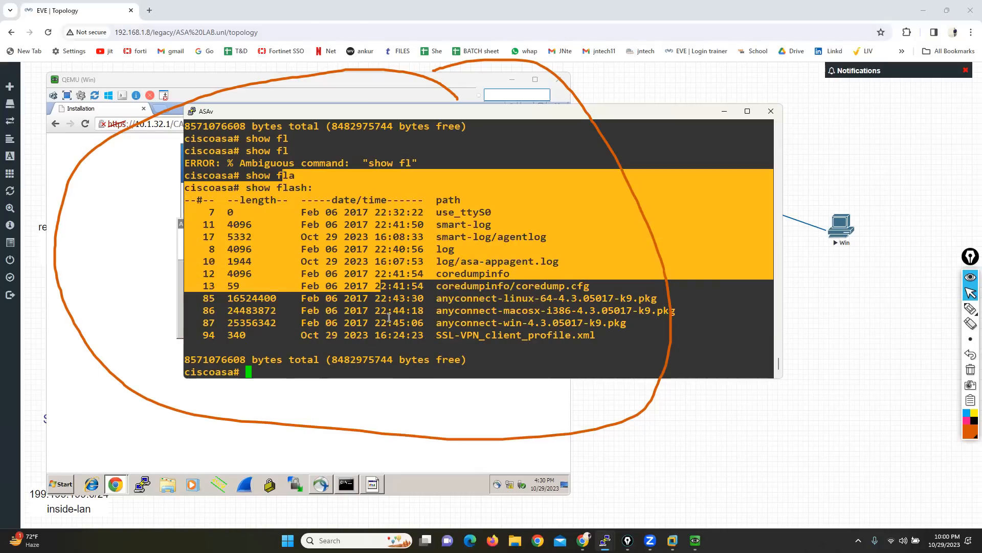
pyautogui.moveTo(389, 317); pyautogui.dragTo(399, 335)
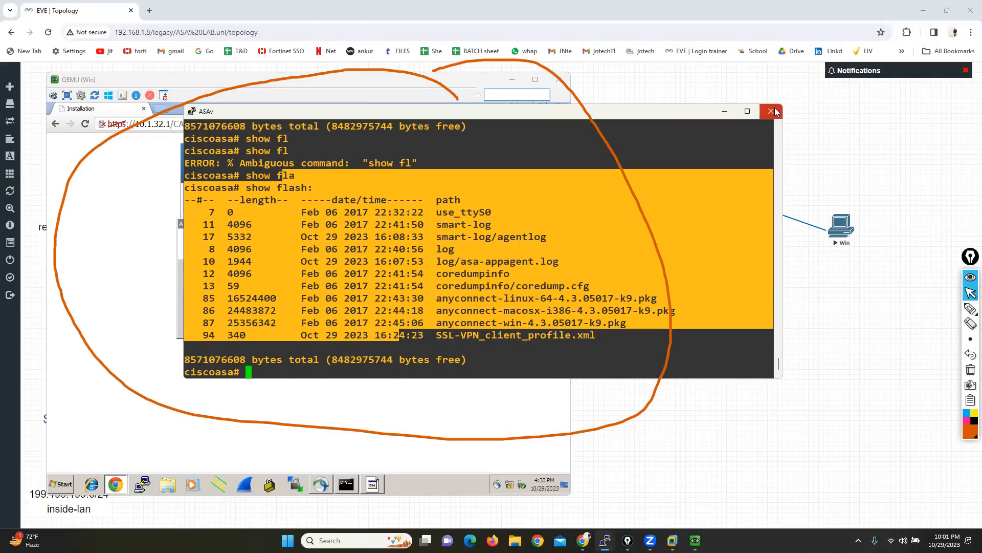
# Step: Return to the WAN client, acknowledge the blocked AnyConnect application message, and keep waiting for the unresponsive page
pyautogui.click(724, 113)
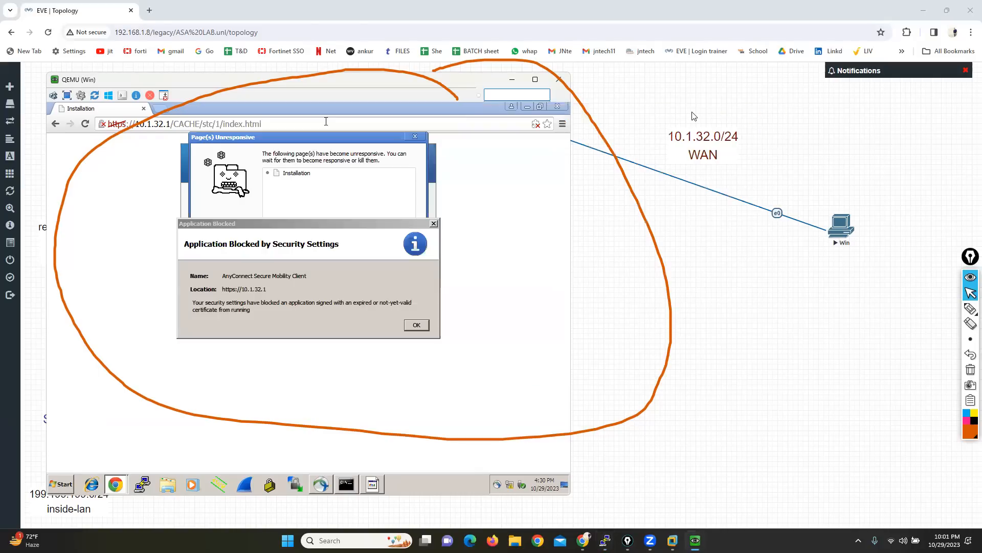
pyautogui.click(418, 325)
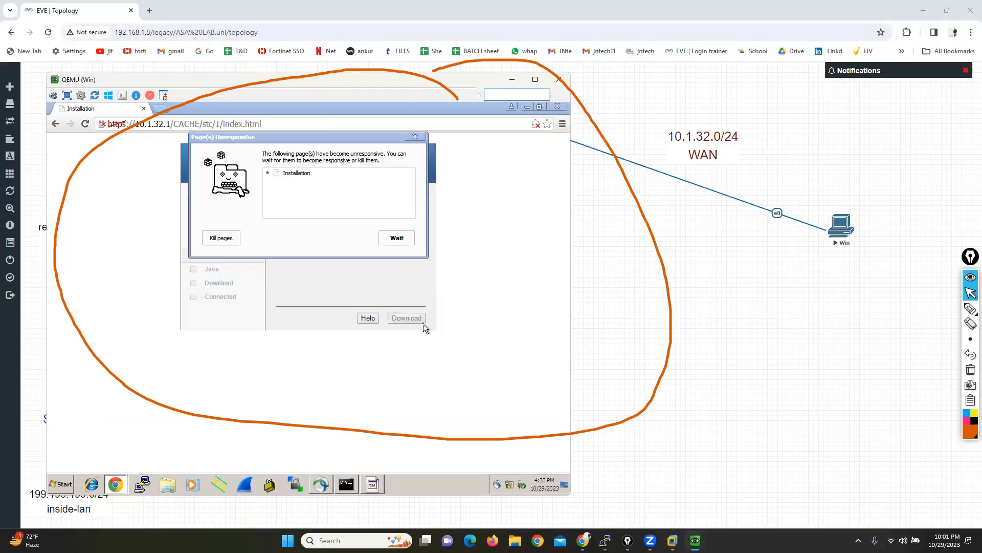
pyautogui.click(401, 244)
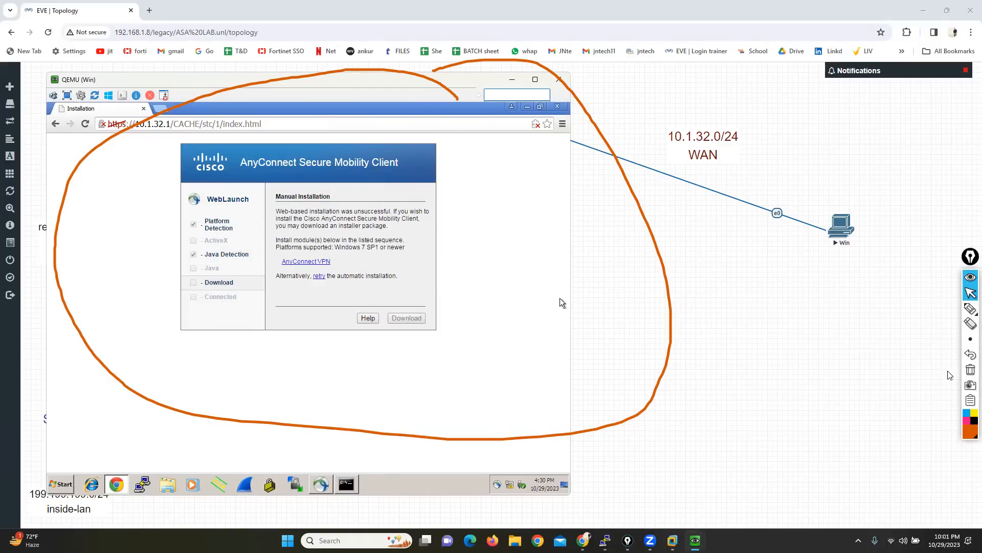
# Step: Clear the pen annotations, bracket the AnyConnect VPN manual installation link with the pen, and return to the pointer
pyautogui.click(971, 369)
pyautogui.click(971, 308)
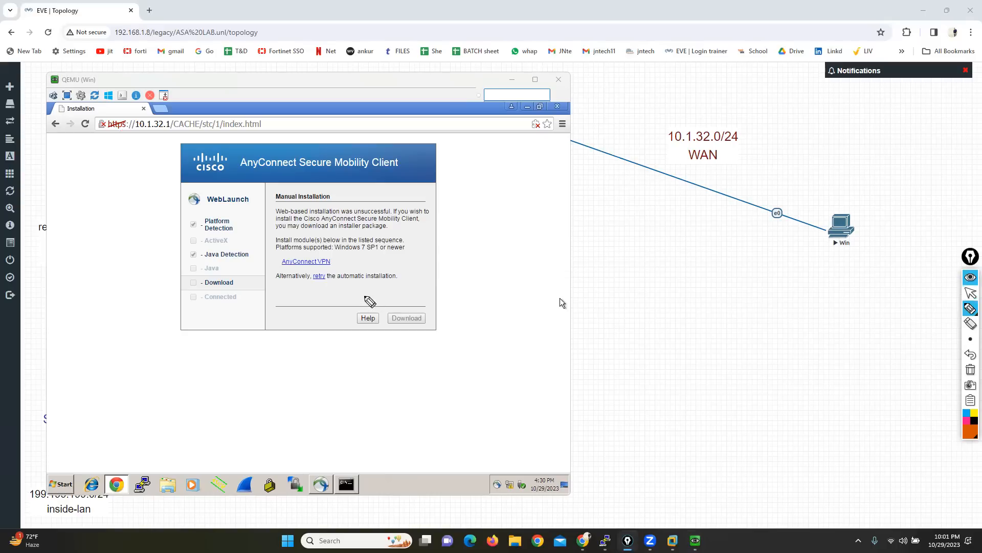
pyautogui.moveTo(322, 246)
pyautogui.mouseDown()
pyautogui.moveTo(342, 246)
pyautogui.moveTo(342, 276)
pyautogui.mouseUp()
pyautogui.moveTo(271, 248)
pyautogui.mouseDown()
pyautogui.moveTo(258, 250)
pyautogui.moveTo(267, 280)
pyautogui.mouseUp()
pyautogui.click(971, 292)
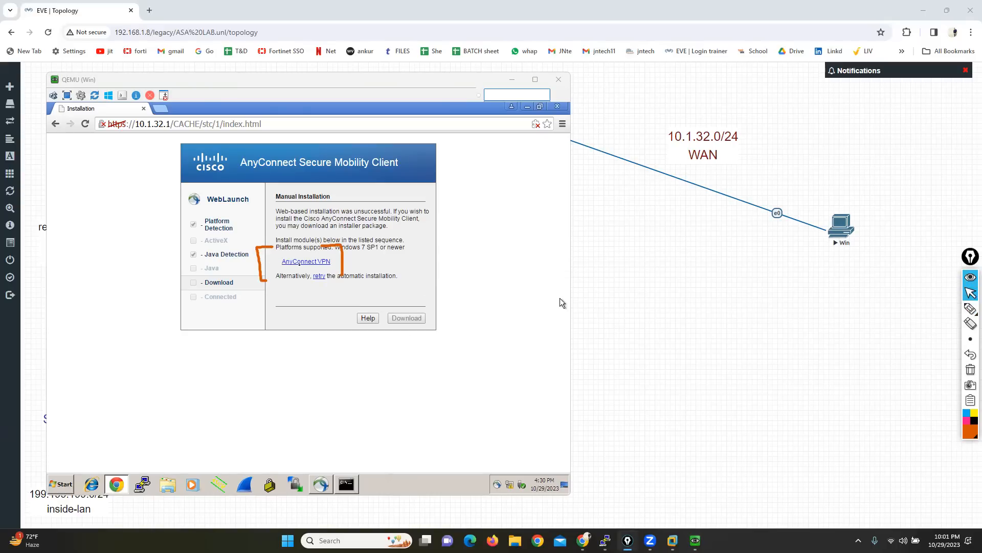
# Step: Download the AnyConnect VPN installer from the Manual Installation page, keep the flagged file, and close the browser
pyautogui.click(304, 262)
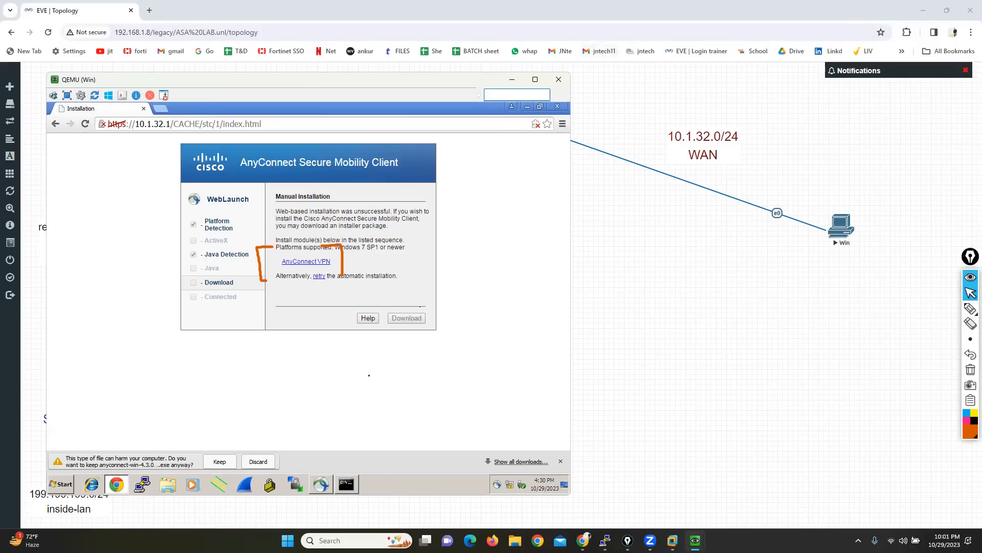
pyautogui.click(217, 465)
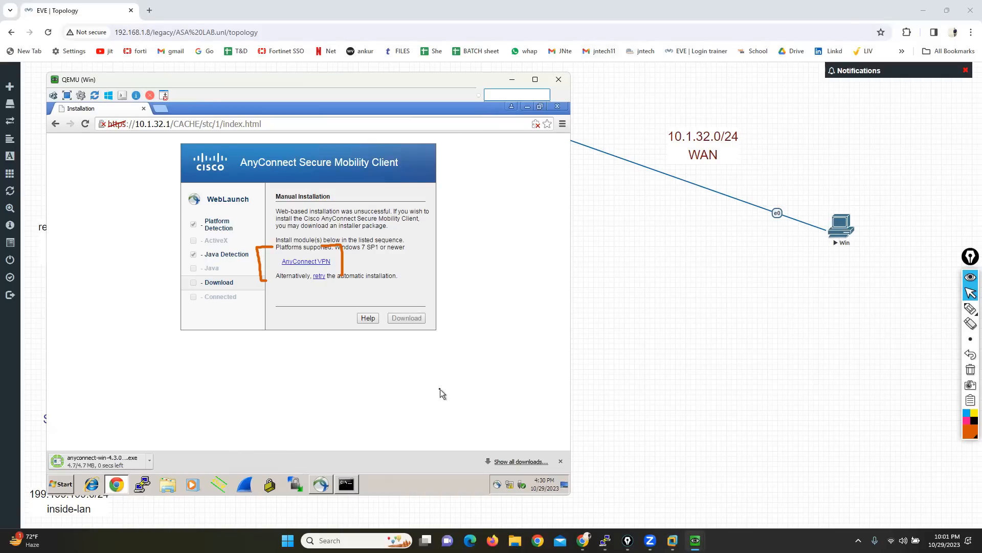
pyautogui.click(559, 111)
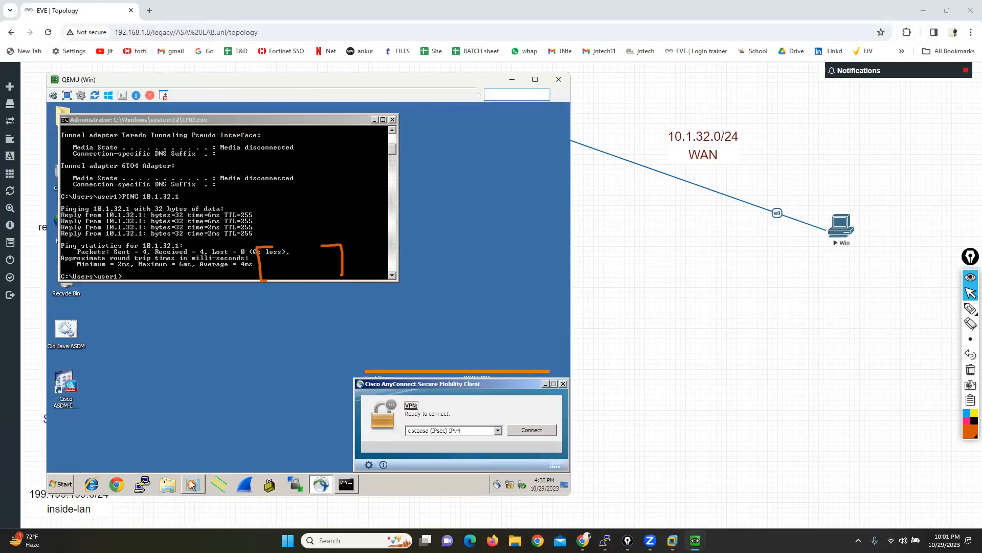
# Step: Check the client's Downloads folder for the AnyConnect installer and close the folder window
pyautogui.click(167, 484)
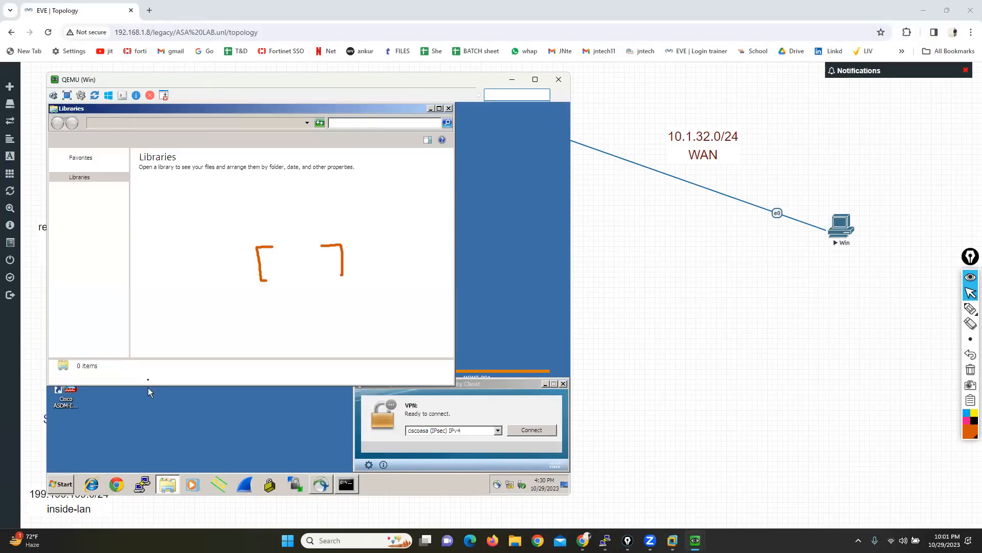
pyautogui.click(89, 177)
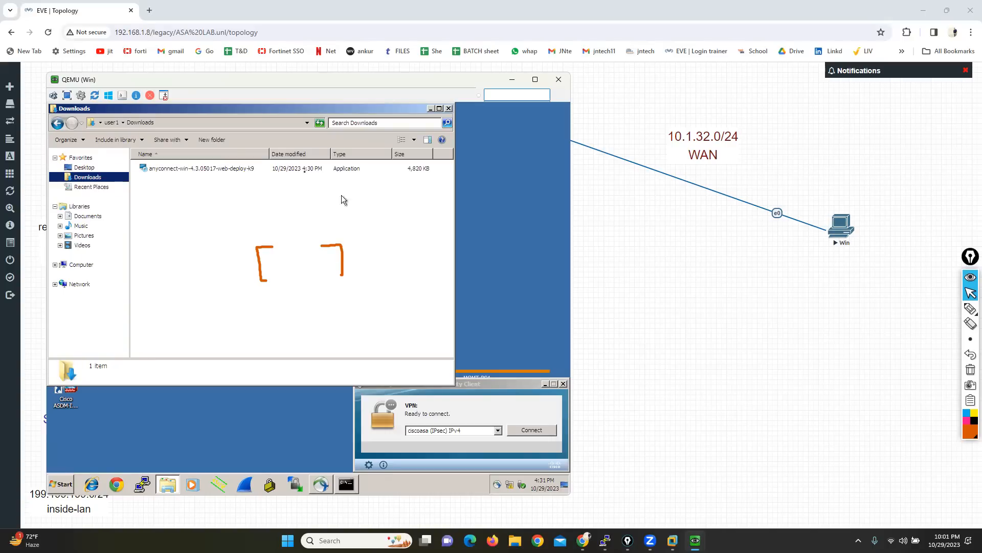
pyautogui.click(449, 109)
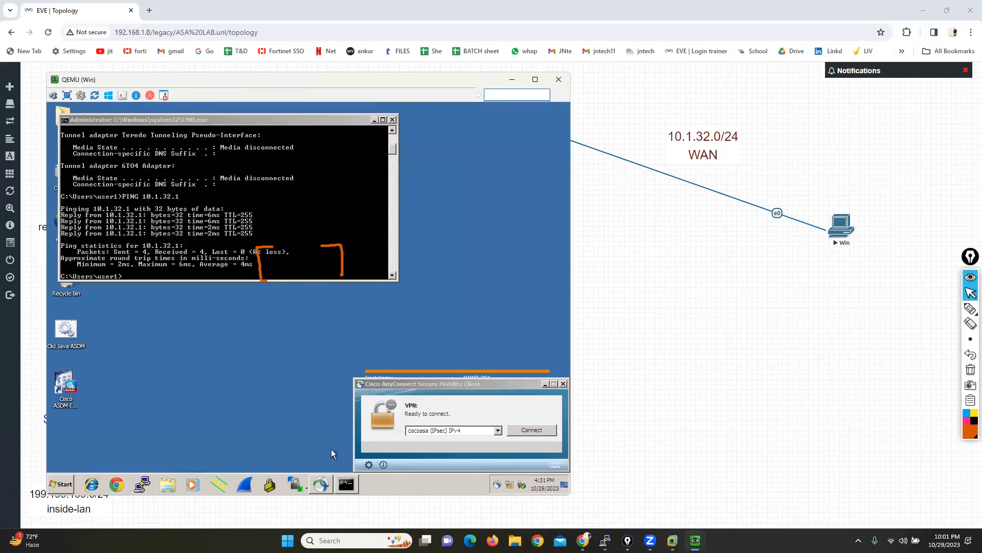
# Step: Bring up the installed AnyConnect client and open Network Connections from the command prompt
pyautogui.click(320, 483)
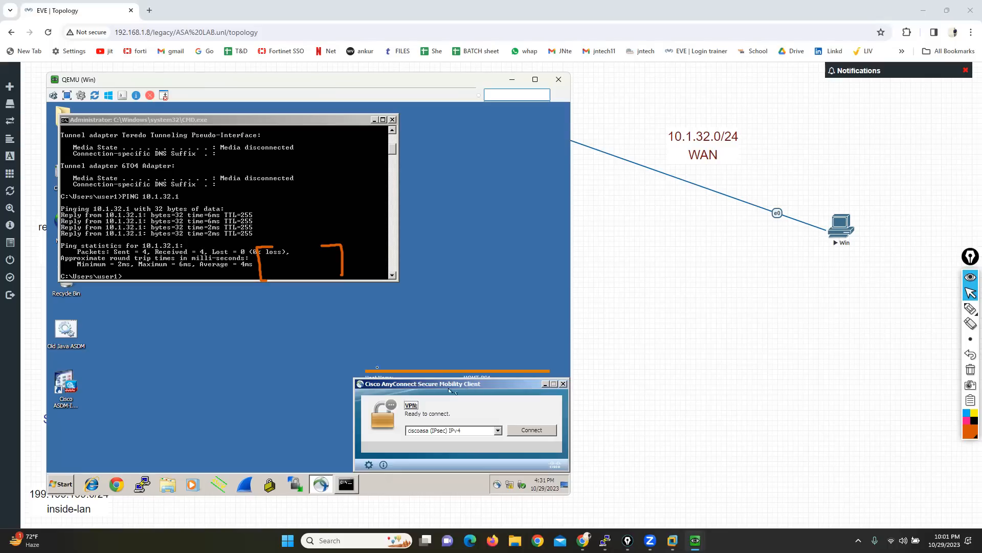
pyautogui.click(200, 190)
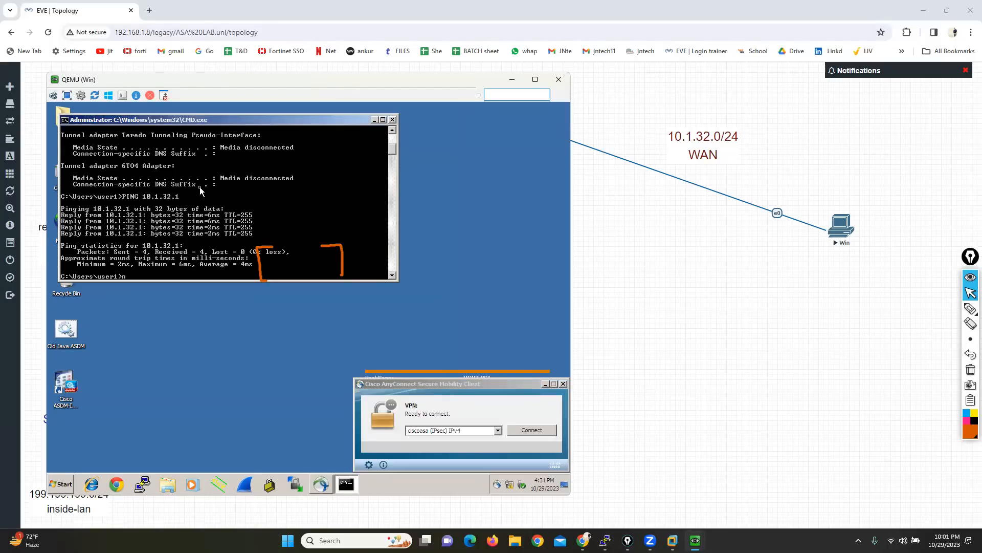
pyautogui.press('Return')
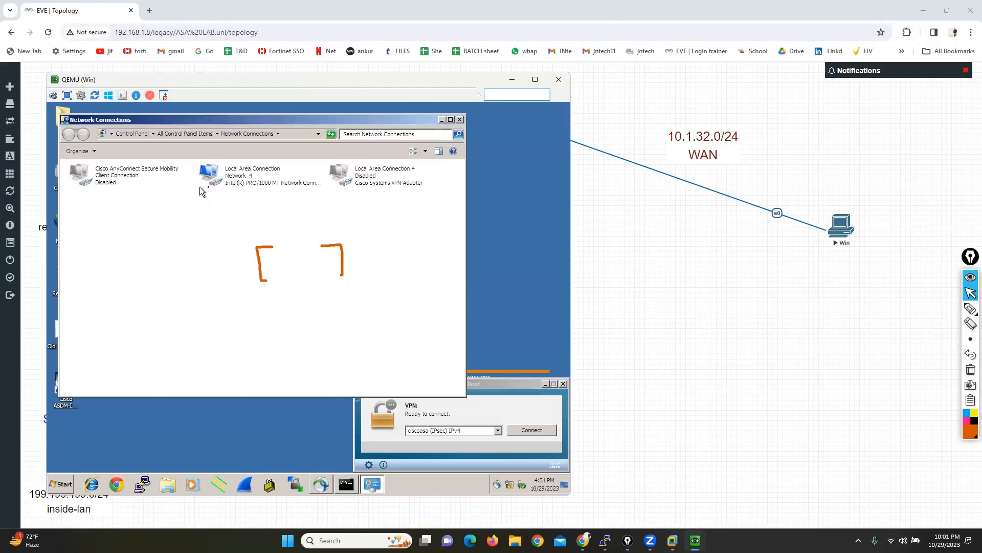
# Step: Circle the Cisco Systems VPN Adapter connection with the pen, clear the annotations, and return to the pointer
pyautogui.click(970, 369)
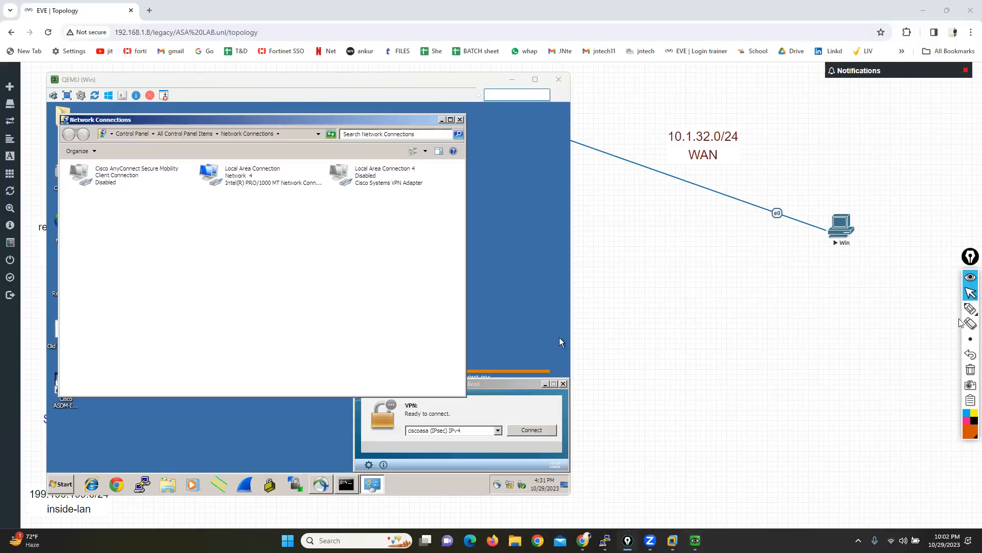
pyautogui.click(970, 308)
pyautogui.moveTo(314, 162)
pyautogui.mouseDown()
pyautogui.moveTo(316, 195)
pyautogui.moveTo(463, 202)
pyautogui.moveTo(457, 145)
pyautogui.moveTo(336, 149)
pyautogui.mouseUp()
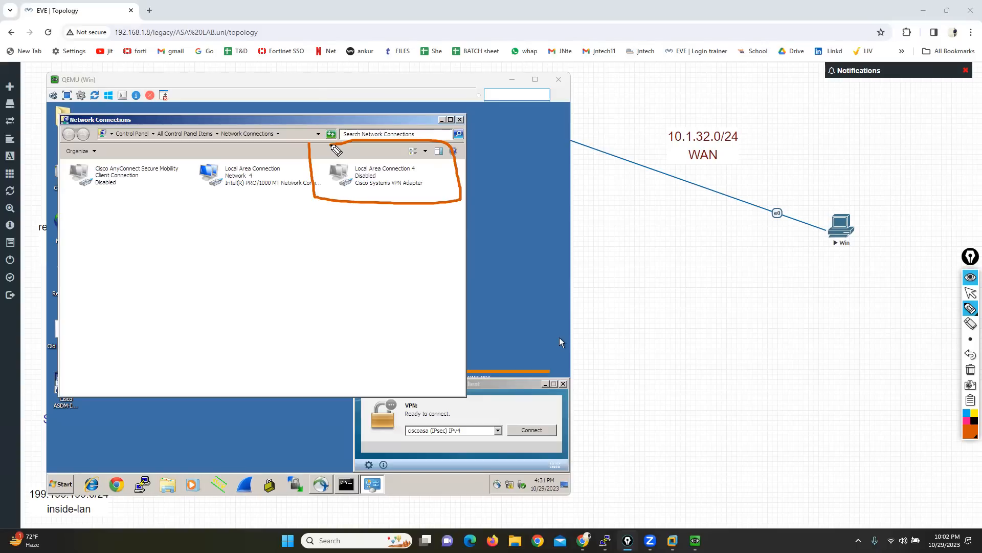
pyautogui.click(970, 369)
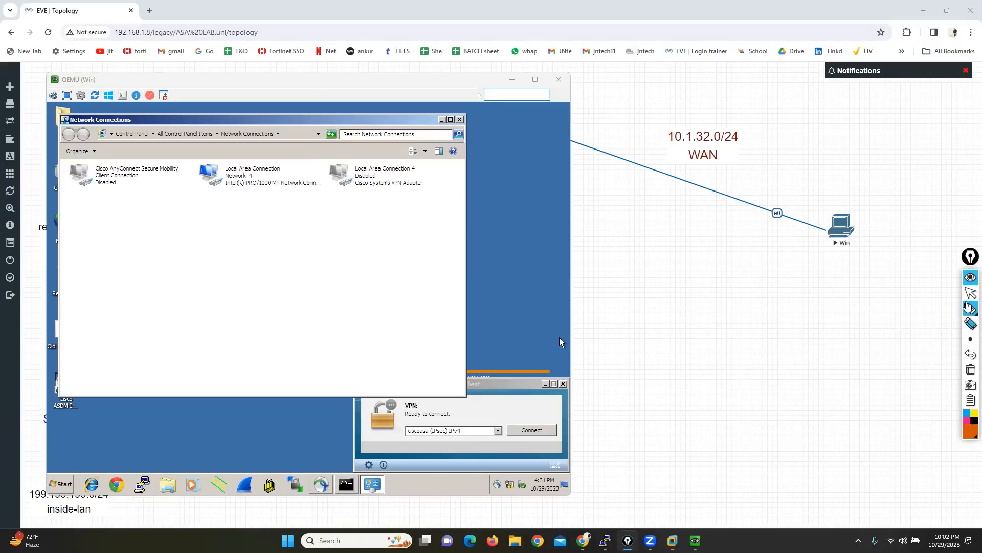
pyautogui.click(971, 293)
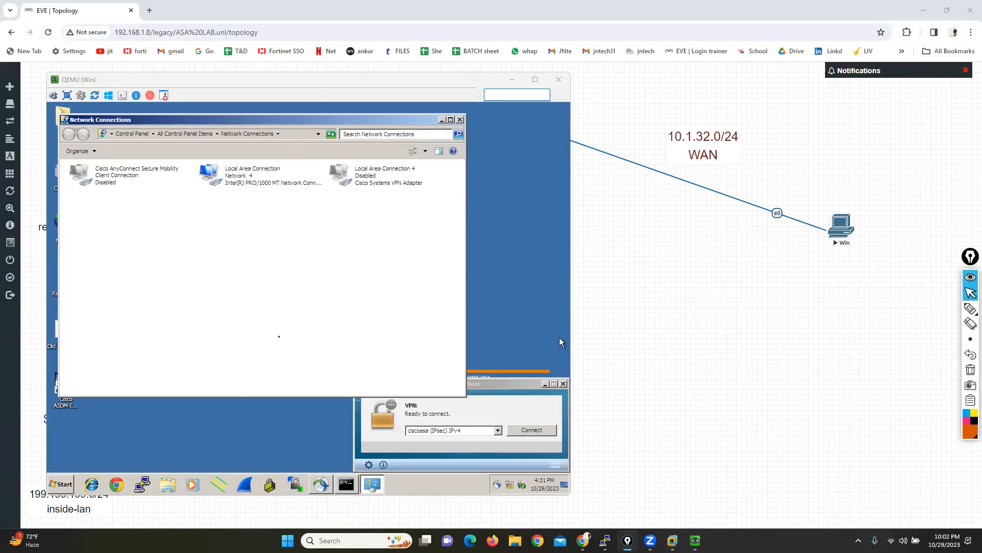
# Step: Run ipconfig in the client's maximized command prompt to check its addressing before connecting the VPN
pyautogui.click(348, 489)
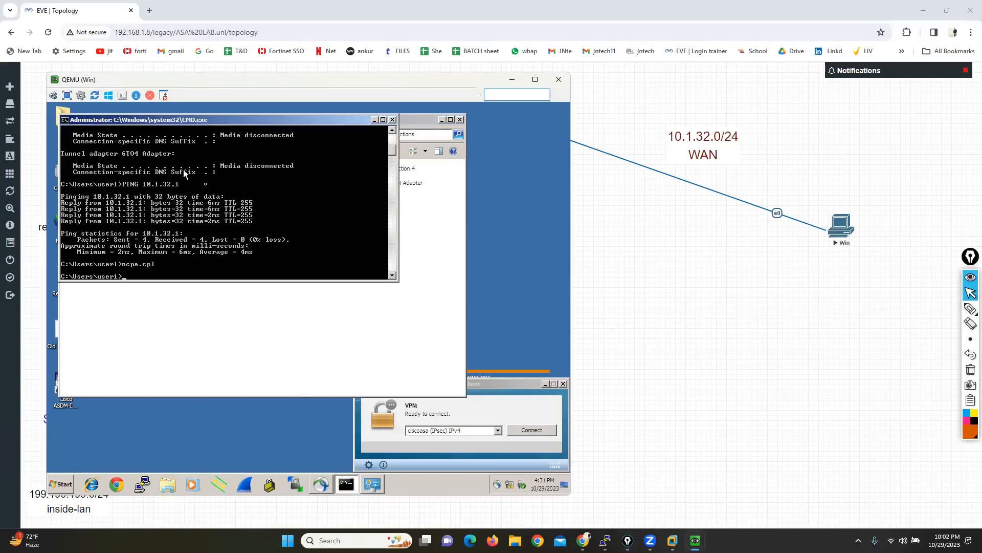
pyautogui.doubleClick(195, 118)
pyautogui.press('Return')
pyautogui.press('Return')
pyautogui.press('Return')
pyautogui.press('Return')
pyautogui.press('Return')
pyautogui.press('Return')
pyautogui.press('Return')
pyautogui.press('Return')
pyautogui.press('Return')
pyautogui.press('Return')
pyautogui.press('Return')
pyautogui.press('Return')
pyautogui.press('Return')
pyautogui.press('Return')
pyautogui.press('Return')
pyautogui.press('Return')
pyautogui.press('Return')
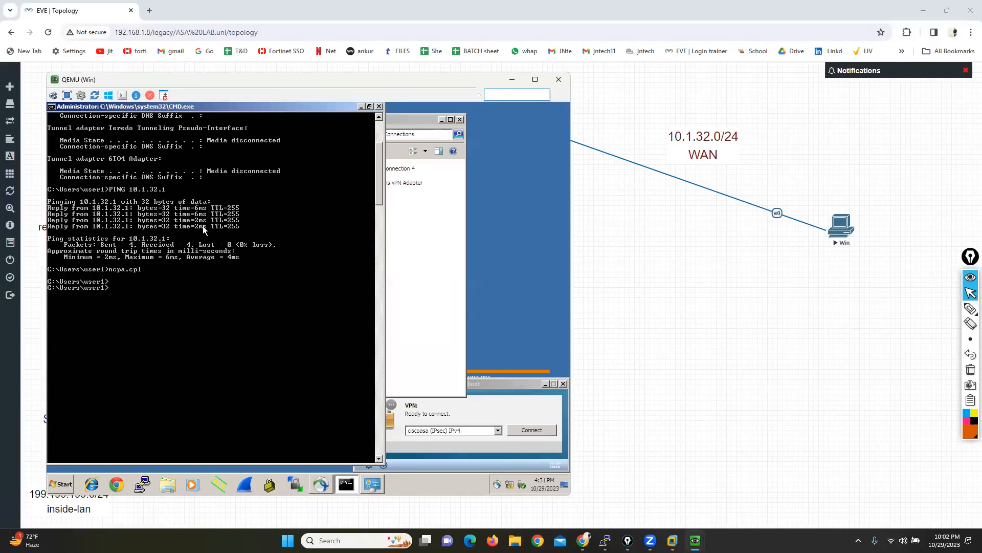
pyautogui.write('ipconfig')
pyautogui.press('Return')
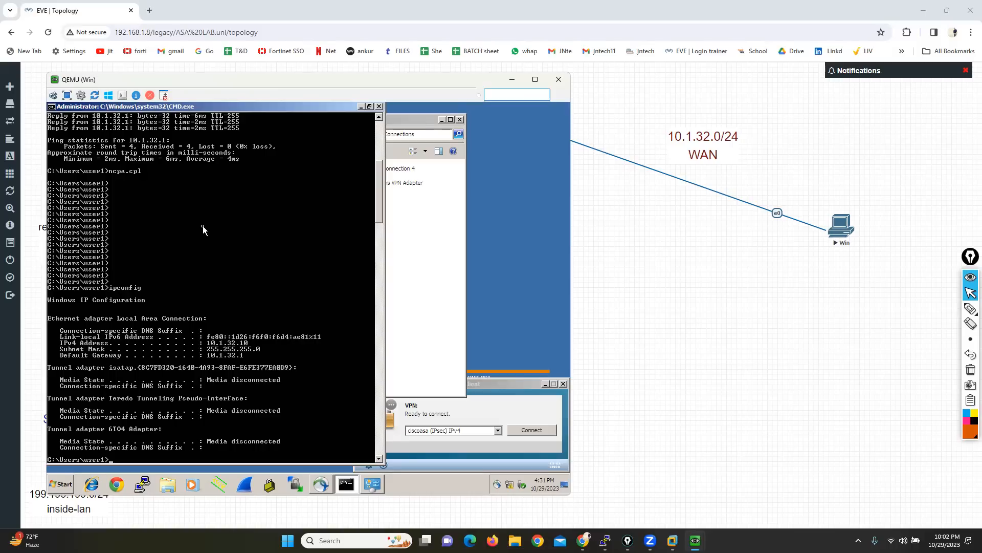
# Step: Circle the Local Area Connection details in the ipconfig output with the pen and clear the annotation
pyautogui.click(971, 308)
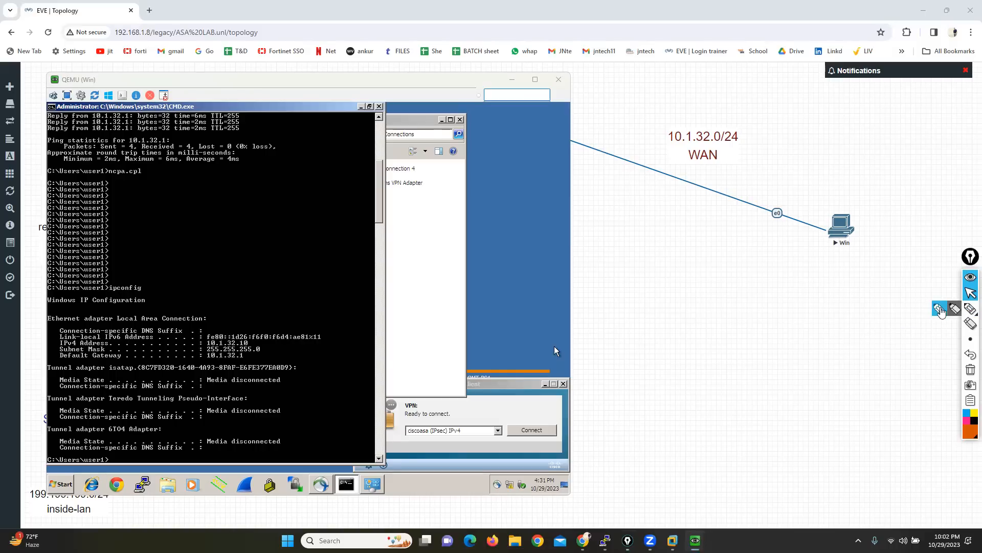
pyautogui.moveTo(164, 304)
pyautogui.mouseDown()
pyautogui.moveTo(40, 305)
pyautogui.moveTo(29, 348)
pyautogui.moveTo(77, 365)
pyautogui.moveTo(294, 374)
pyautogui.moveTo(332, 314)
pyautogui.moveTo(162, 302)
pyautogui.mouseUp()
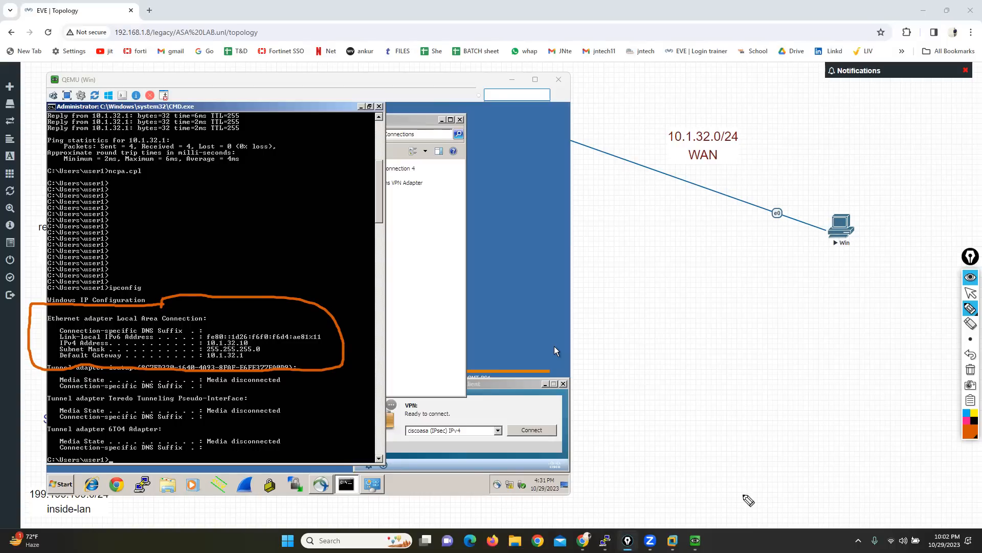
pyautogui.click(970, 369)
pyautogui.click(970, 292)
# Step: Ping 10.1.32.1 from the client's command prompt and minimize the prompt window
pyautogui.click(201, 369)
pyautogui.write('ping 10.1.32.1')
pyautogui.press('Return')
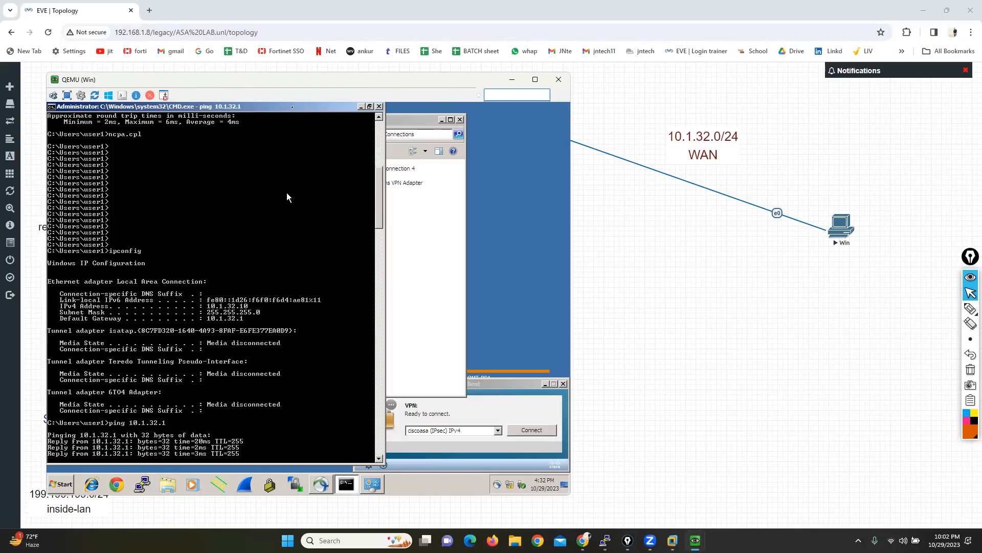
pyautogui.click(361, 106)
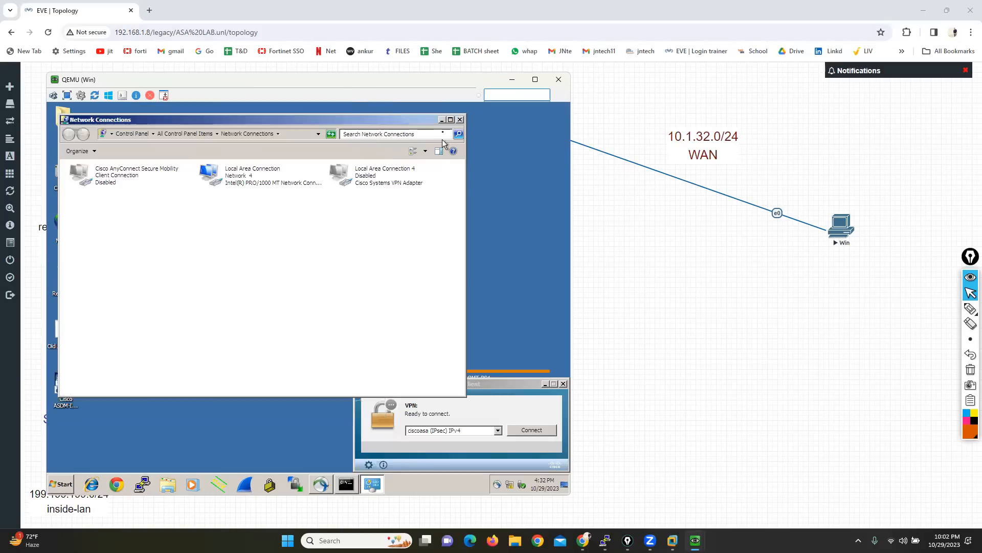
# Step: Connect the AnyConnect client to 10.1.32.1 and proceed despite the untrusted server certificate
pyautogui.click(324, 485)
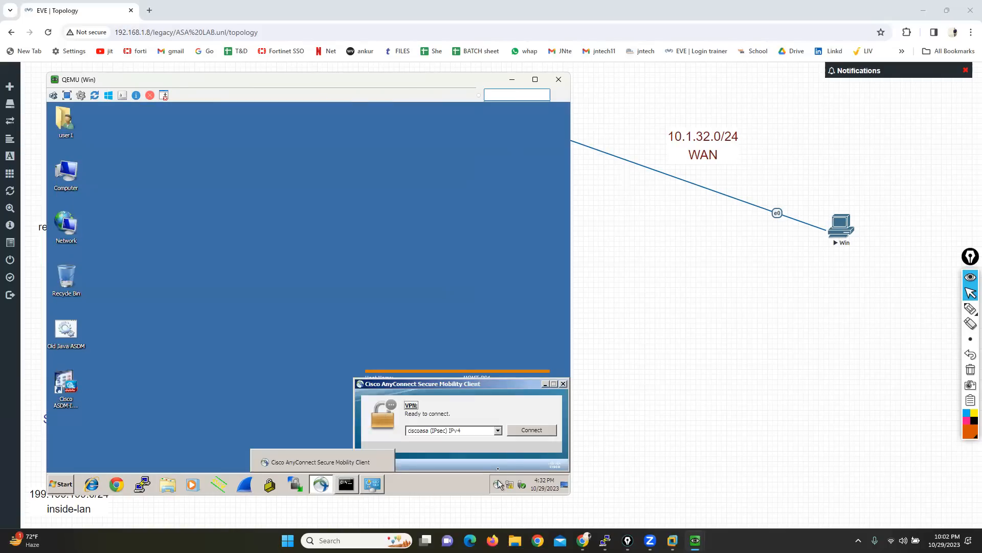
pyautogui.click(495, 433)
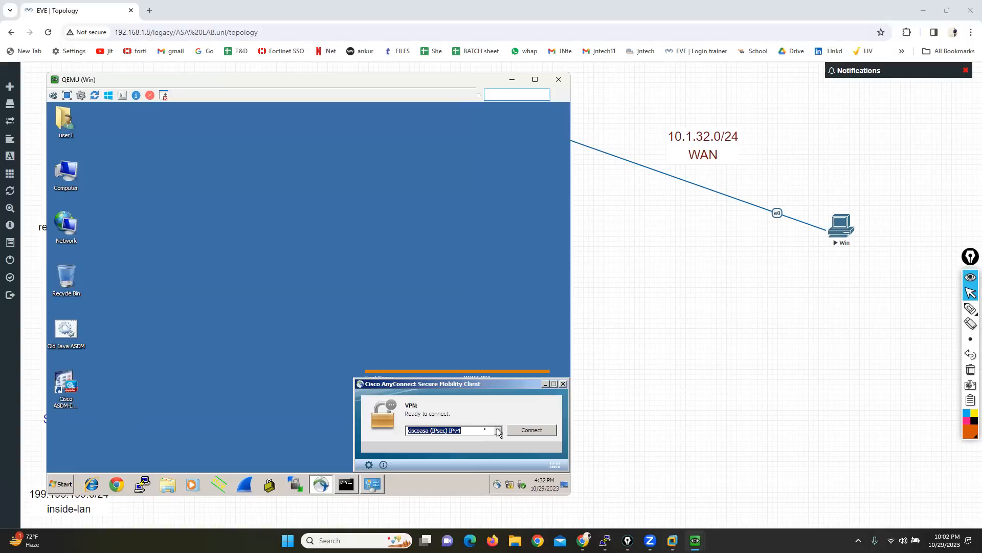
pyautogui.click(479, 430)
pyautogui.press('BackSpace')
pyautogui.press('BackSpace')
pyautogui.press('BackSpace')
pyautogui.press('BackSpace')
pyautogui.press('BackSpace')
pyautogui.press('BackSpace')
pyautogui.press('BackSpace')
pyautogui.press('BackSpace')
pyautogui.press('BackSpace')
pyautogui.press('BackSpace')
pyautogui.press('BackSpace')
pyautogui.press('BackSpace')
pyautogui.press('BackSpace')
pyautogui.press('BackSpace')
pyautogui.press('BackSpace')
pyautogui.press('BackSpace')
pyautogui.press('BackSpace')
pyautogui.press('BackSpace')
pyautogui.press('BackSpace')
pyautogui.press('BackSpace')
pyautogui.click(533, 432)
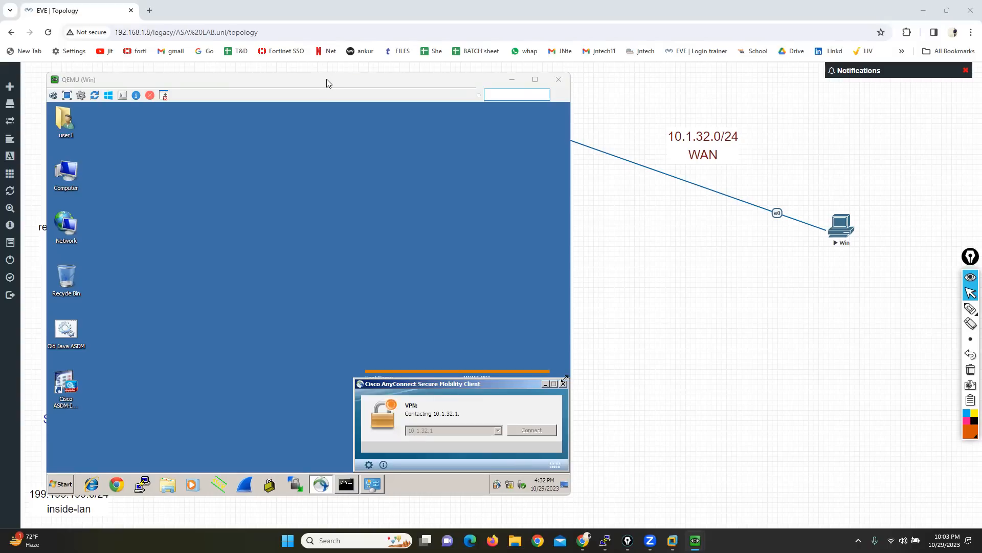
pyautogui.moveTo(331, 83); pyautogui.dragTo(505, 80)
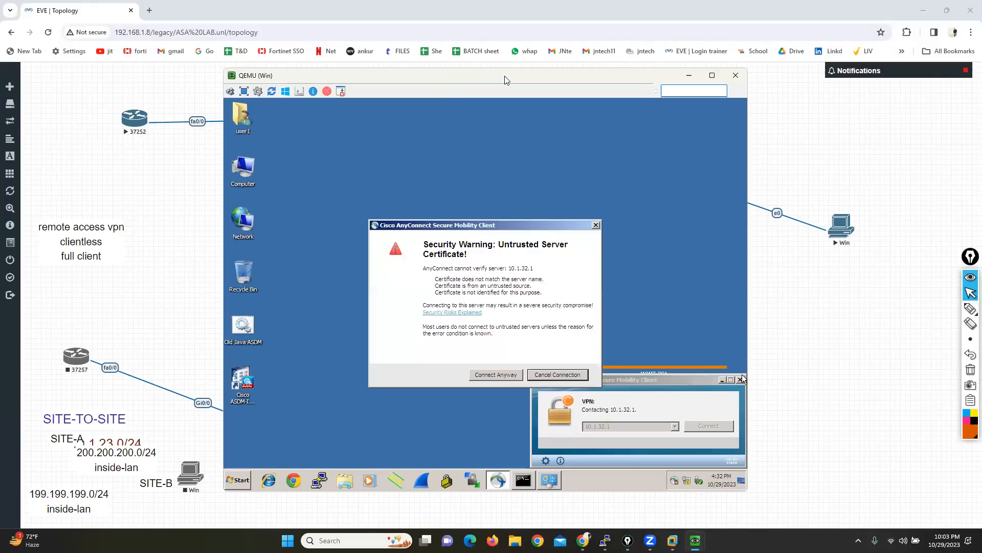
pyautogui.click(486, 375)
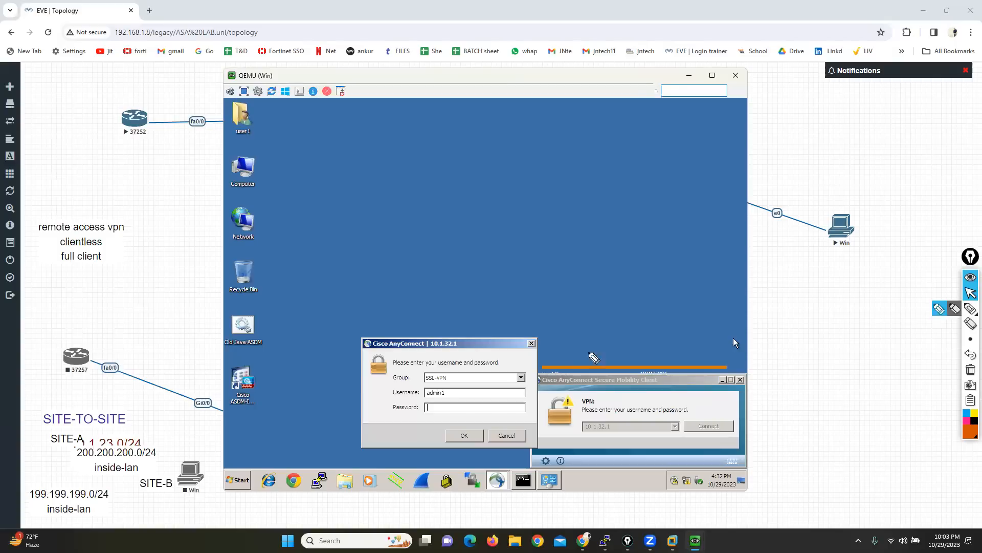
# Step: Mark the Group field with the pen and log in to the SSL-VPN group as admin1 with the account password
pyautogui.moveTo(330, 377); pyautogui.dragTo(385, 375)
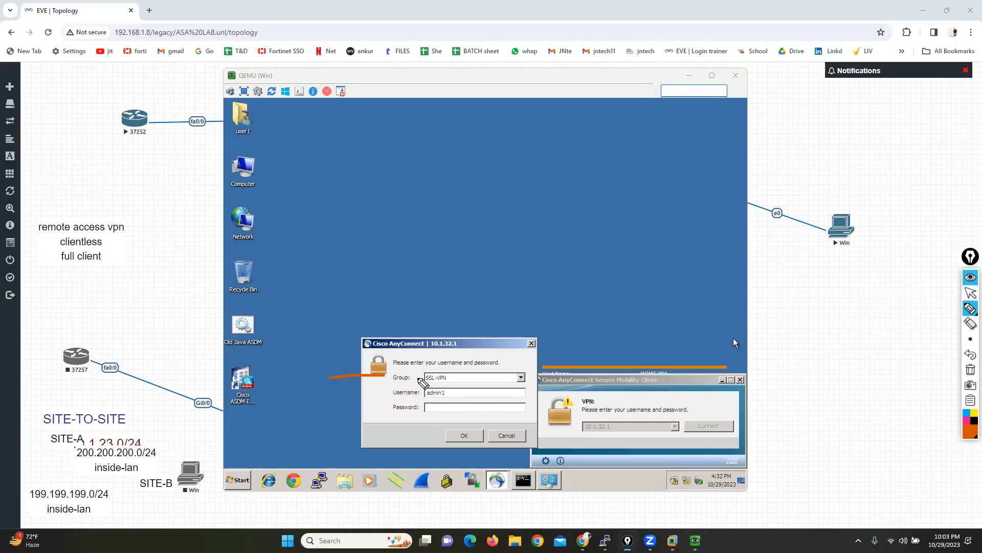
pyautogui.click(970, 292)
pyautogui.click(452, 394)
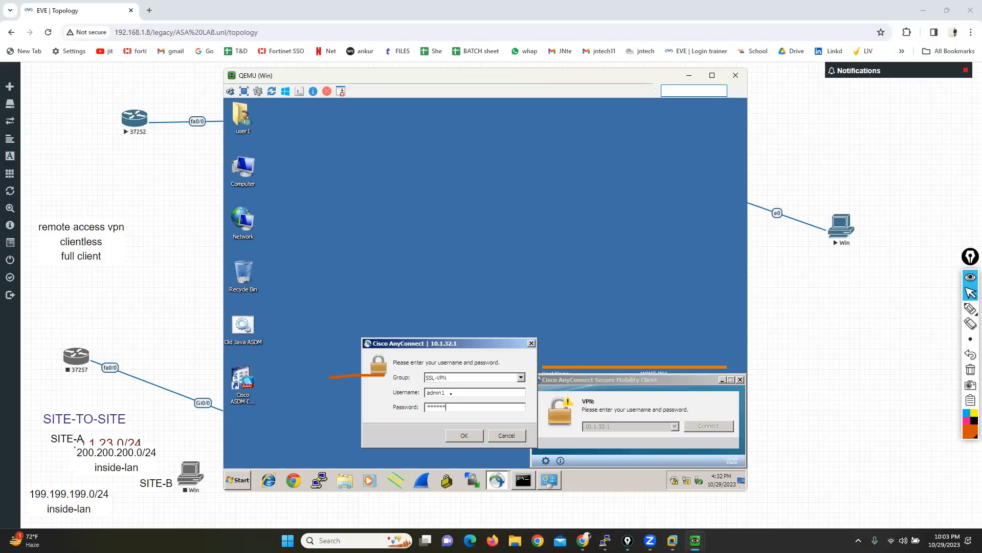
pyautogui.click(461, 435)
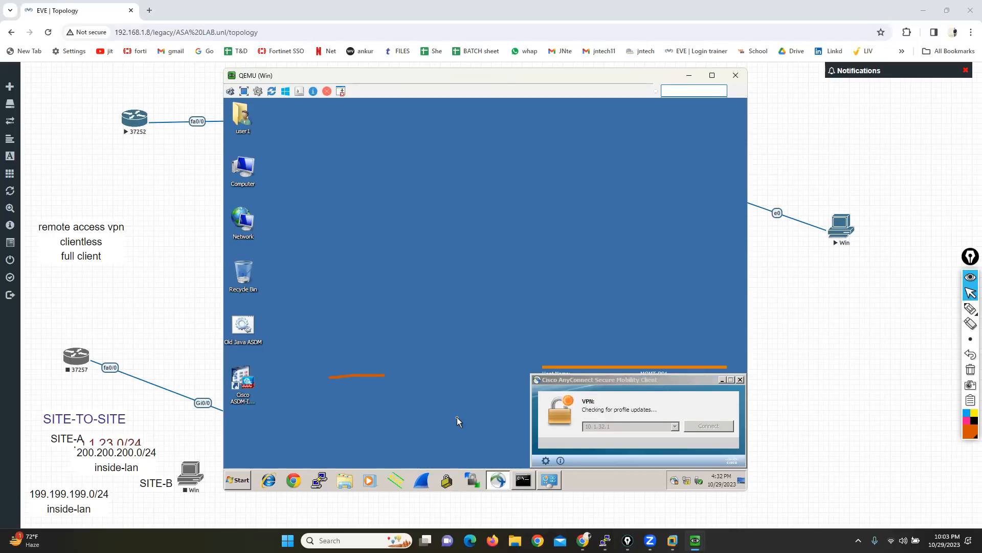
# Step: Check Network Connections during the AnyConnect login, allow the connection to proceed, and minimize the Network Connections window
pyautogui.click(549, 480)
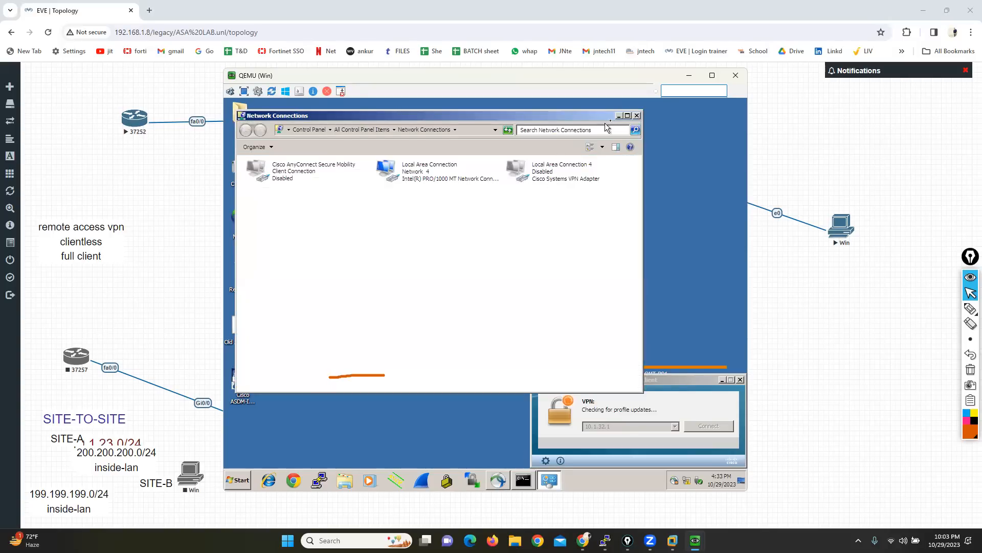
pyautogui.click(486, 375)
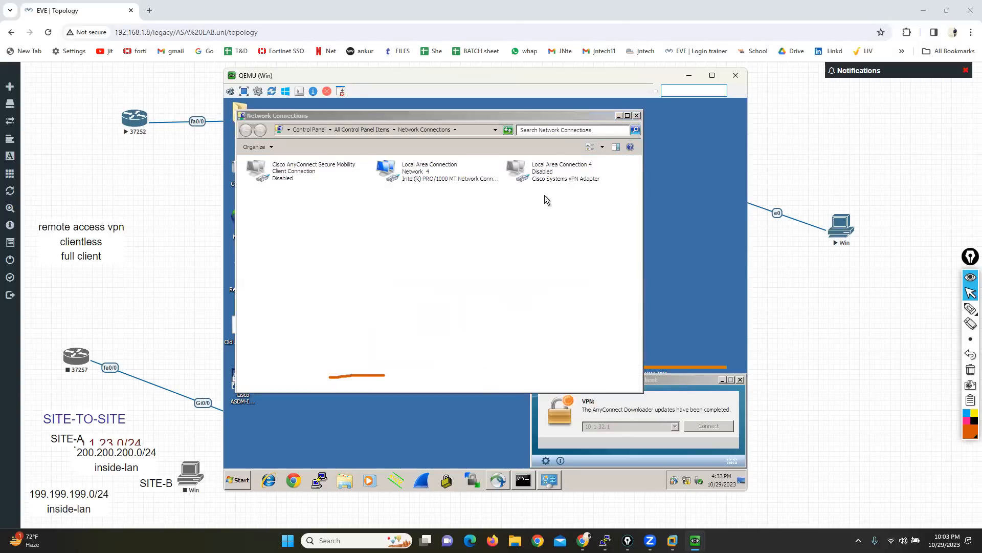
pyautogui.click(618, 115)
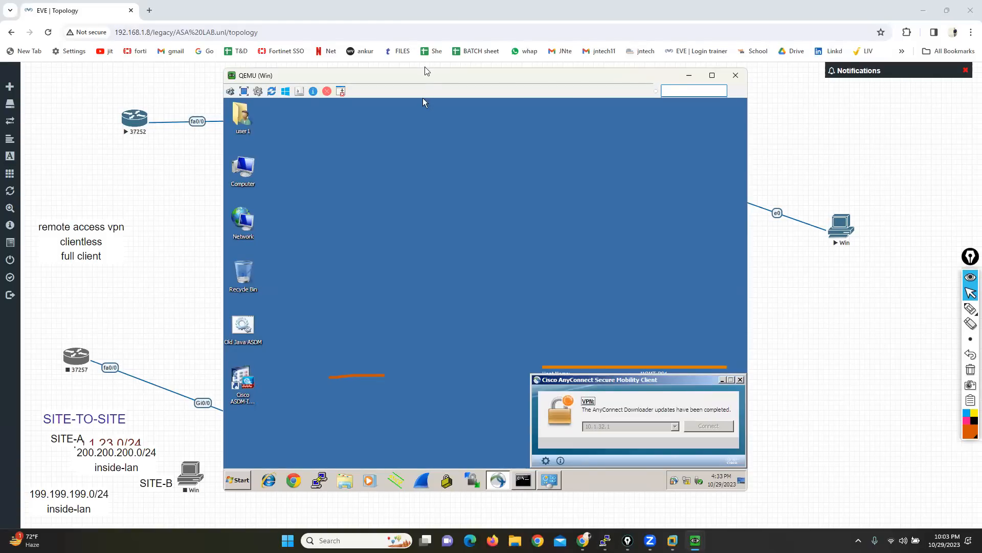
pyautogui.moveTo(431, 83); pyautogui.dragTo(462, 81)
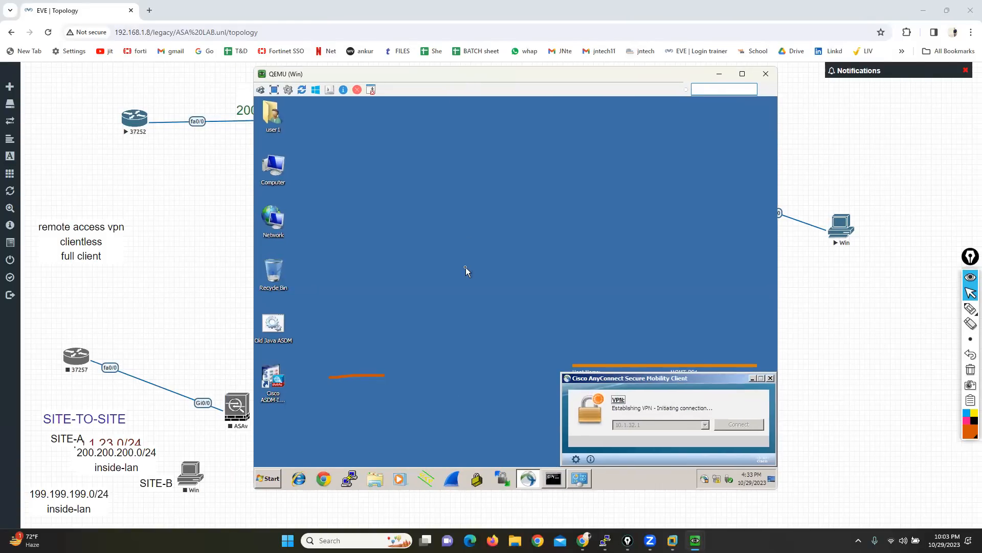
# Step: Circle the desktop area of the AnyConnect client window with the pen and return to the pointer
pyautogui.click(971, 308)
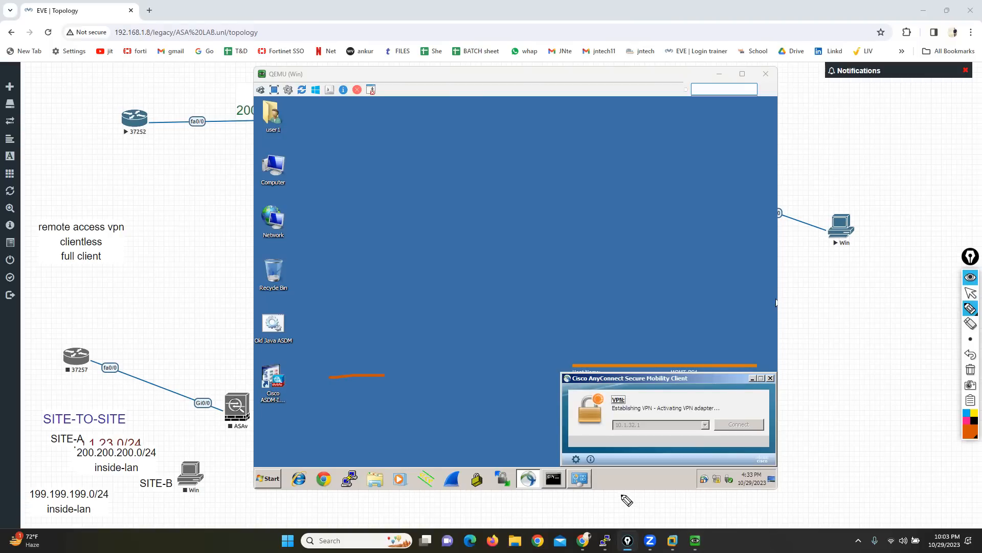
pyautogui.moveTo(770, 433)
pyautogui.mouseDown()
pyautogui.moveTo(608, 444)
pyautogui.moveTo(609, 463)
pyautogui.moveTo(787, 462)
pyautogui.moveTo(765, 435)
pyautogui.mouseUp()
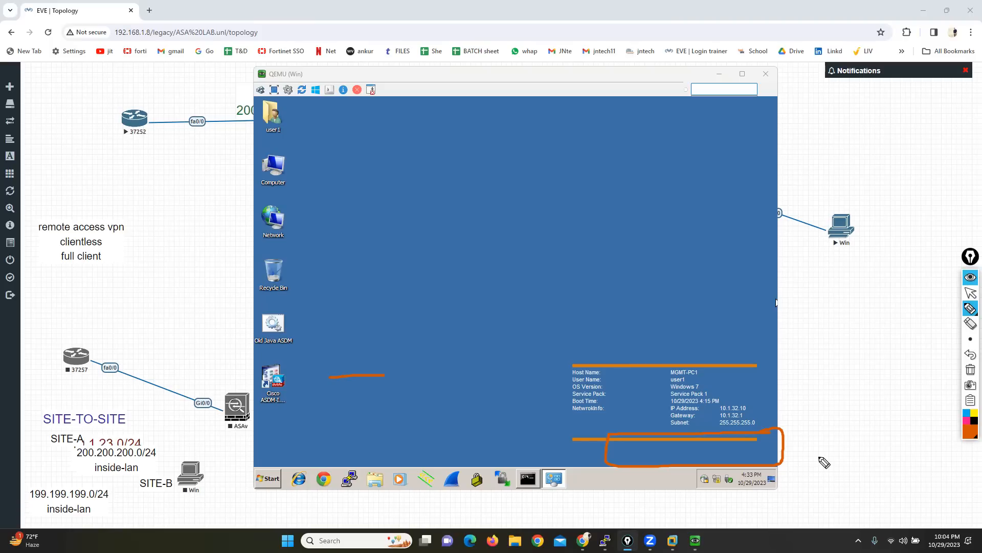
pyautogui.click(970, 292)
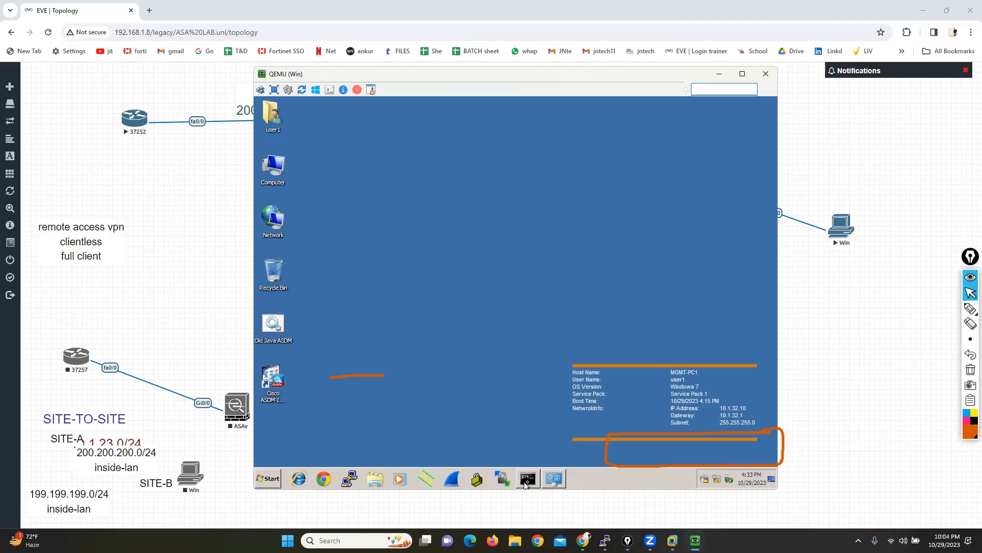
# Step: Rerun ipconfig in the client's command prompt to check the adapters with the VPN established
pyautogui.press('Return')
pyautogui.press('Return')
pyautogui.press('Return')
pyautogui.press('Return')
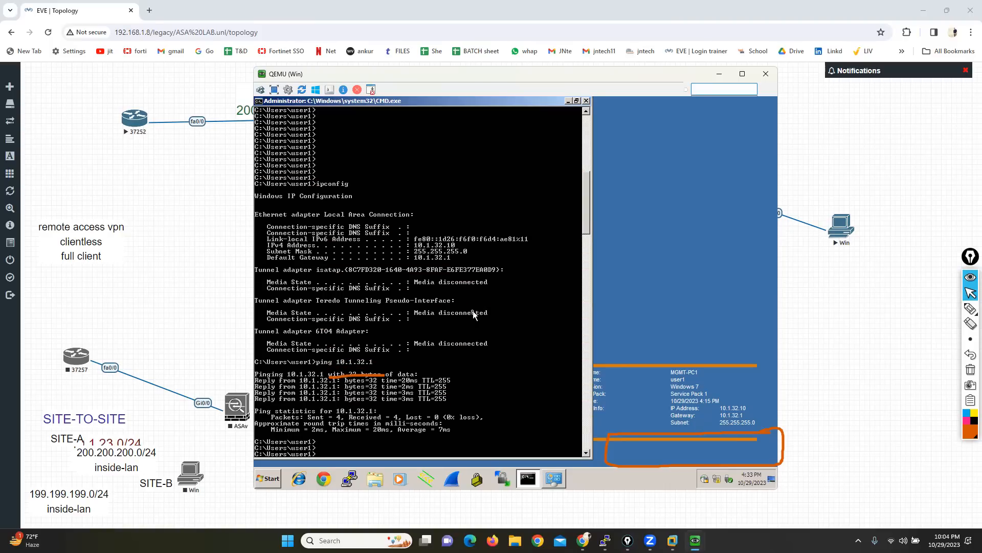
pyautogui.press('Return')
pyautogui.press('Return')
pyautogui.press('Return')
pyautogui.press('Return')
pyautogui.press('Return')
pyautogui.press('Return')
pyautogui.press('Return')
pyautogui.press('Return')
pyautogui.press('Return')
pyautogui.press('Return')
pyautogui.press('Return')
pyautogui.press('Return')
pyautogui.press('Return')
pyautogui.press('Return')
pyautogui.press('Return')
pyautogui.press('Return')
pyautogui.press('Return')
pyautogui.press('Return')
pyautogui.press('Return')
pyautogui.press('Return')
pyautogui.press('Up')
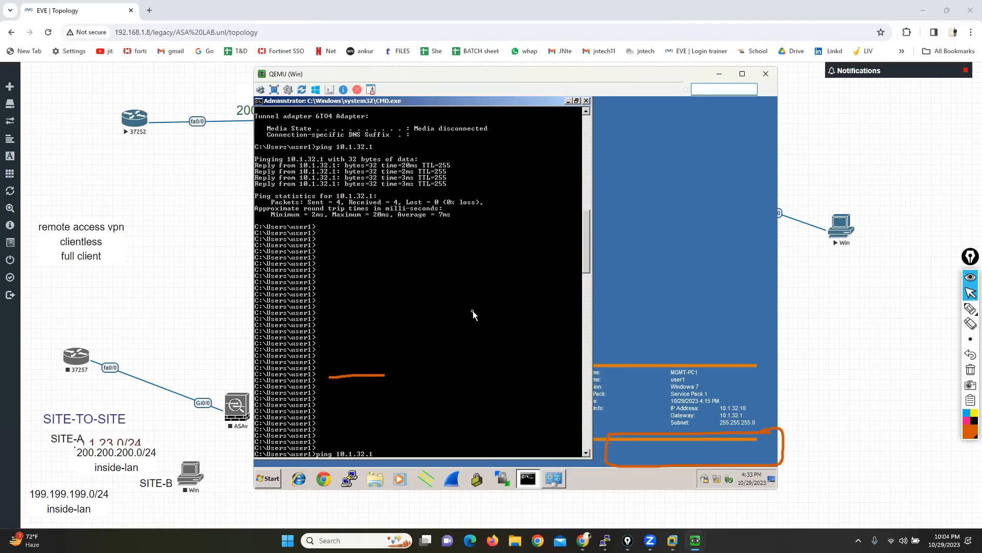
pyautogui.press('Up')
pyautogui.press('Return')
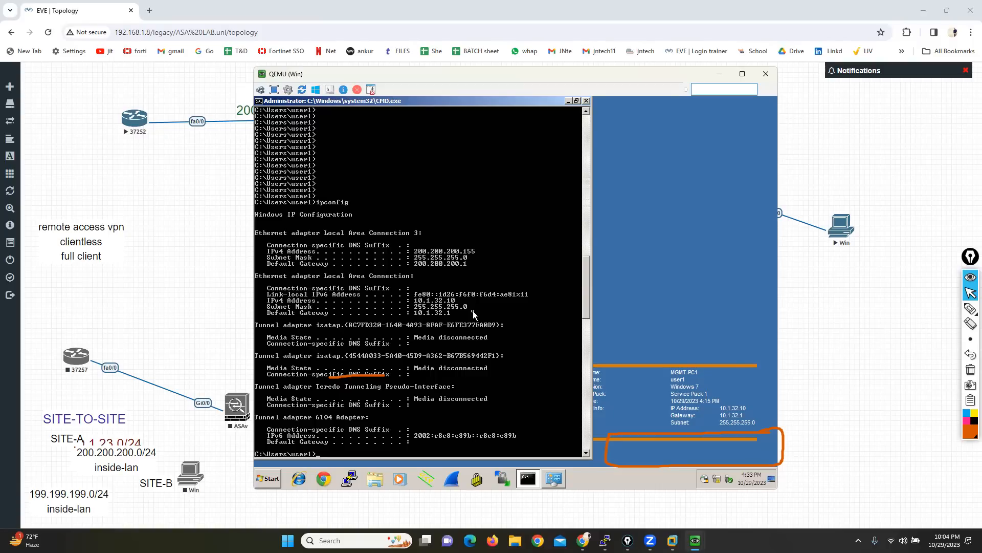
# Step: Bracket the Local Area Connection 3 details in the ipconfig output with the pen and clear all annotations
pyautogui.click(970, 308)
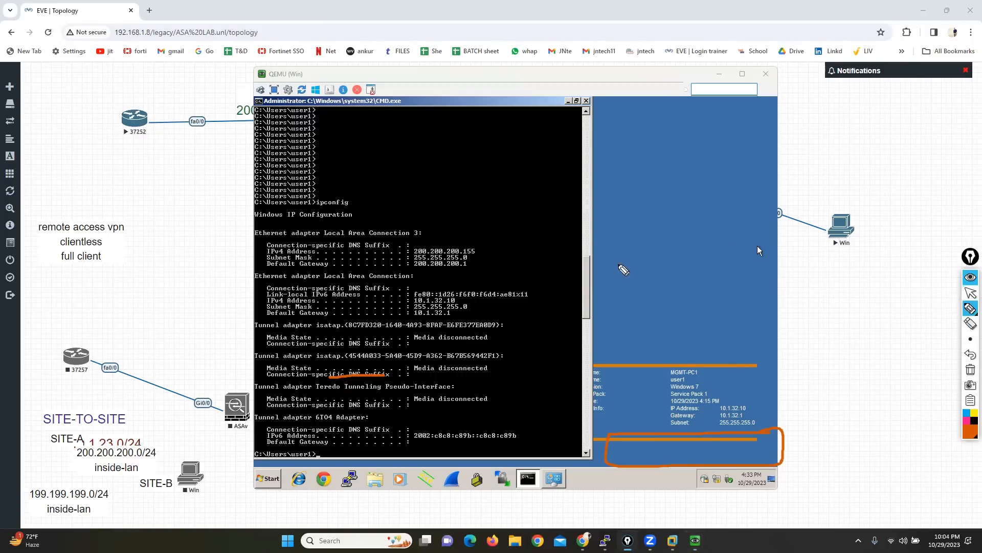
pyautogui.moveTo(476, 241)
pyautogui.mouseDown()
pyautogui.moveTo(488, 253)
pyautogui.moveTo(482, 279)
pyautogui.mouseUp()
pyautogui.moveTo(325, 223)
pyautogui.mouseDown()
pyautogui.moveTo(243, 223)
pyautogui.moveTo(237, 261)
pyautogui.moveTo(271, 278)
pyautogui.moveTo(303, 279)
pyautogui.mouseUp()
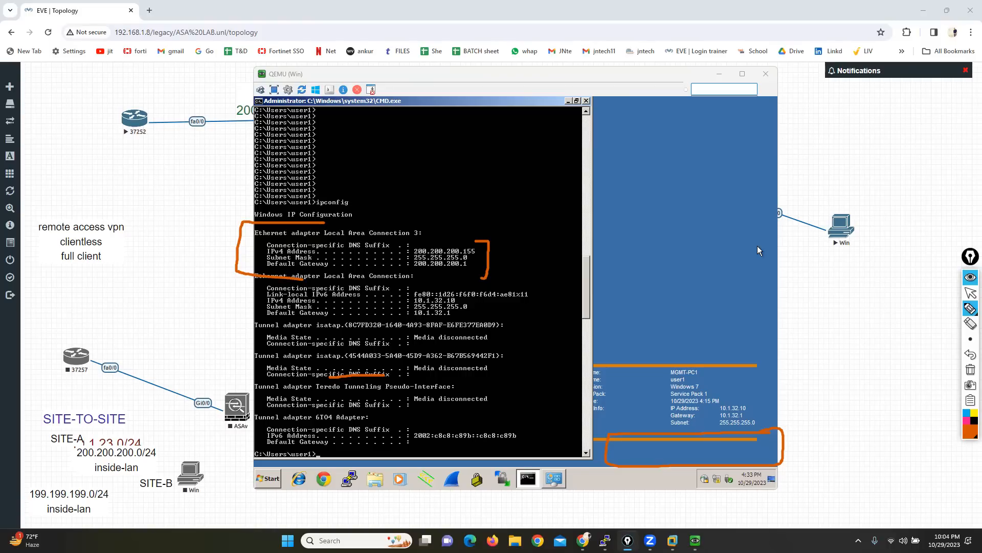
pyautogui.click(971, 293)
pyautogui.click(970, 370)
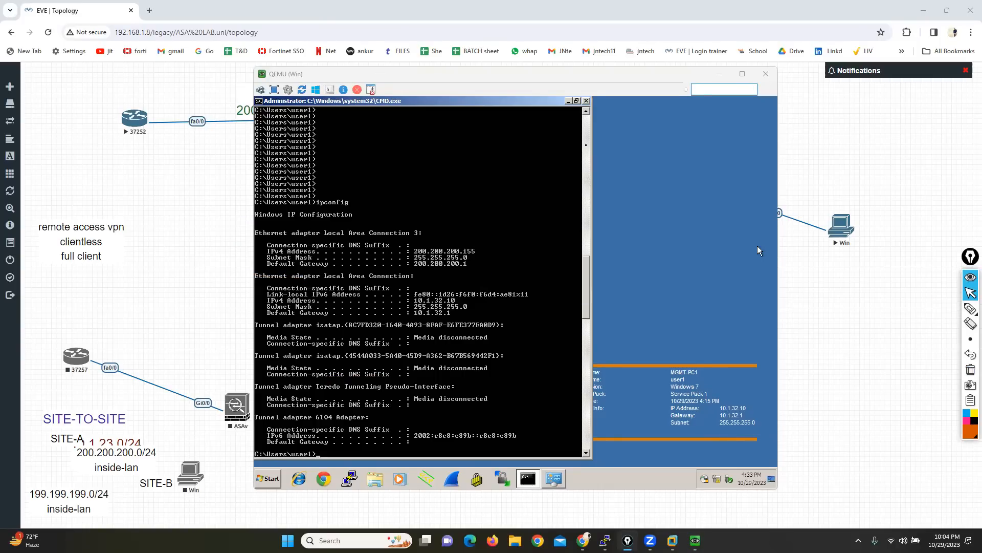
# Step: Minimize the command prompt, launch PuTTY on the client, and switch to the 37252 router console
pyautogui.click(568, 101)
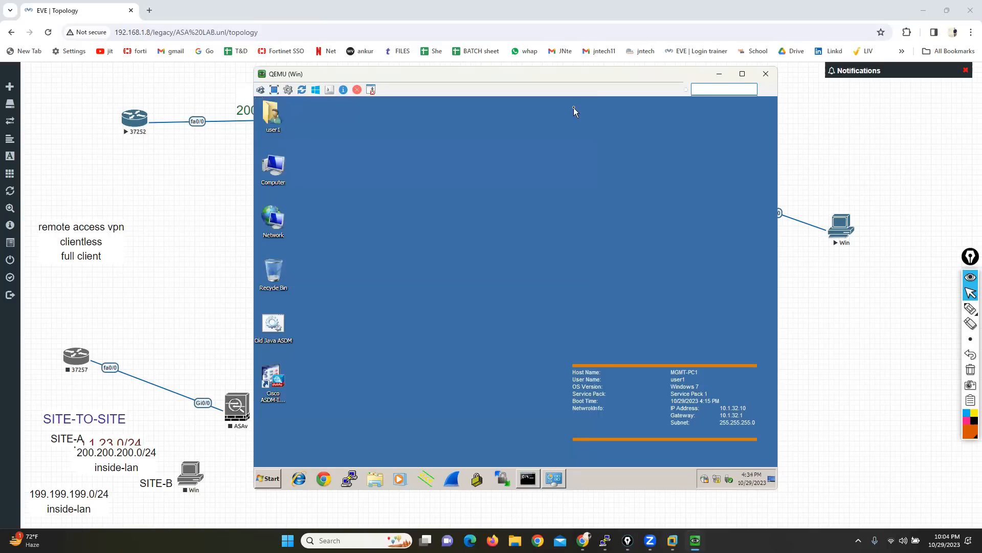
pyautogui.click(349, 479)
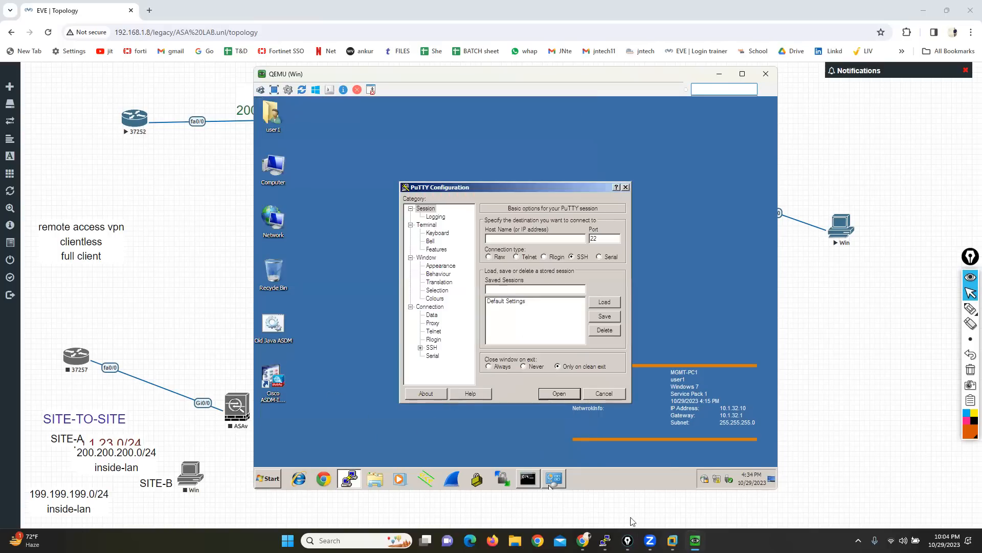
pyautogui.moveTo(606, 541)
pyautogui.click(640, 491)
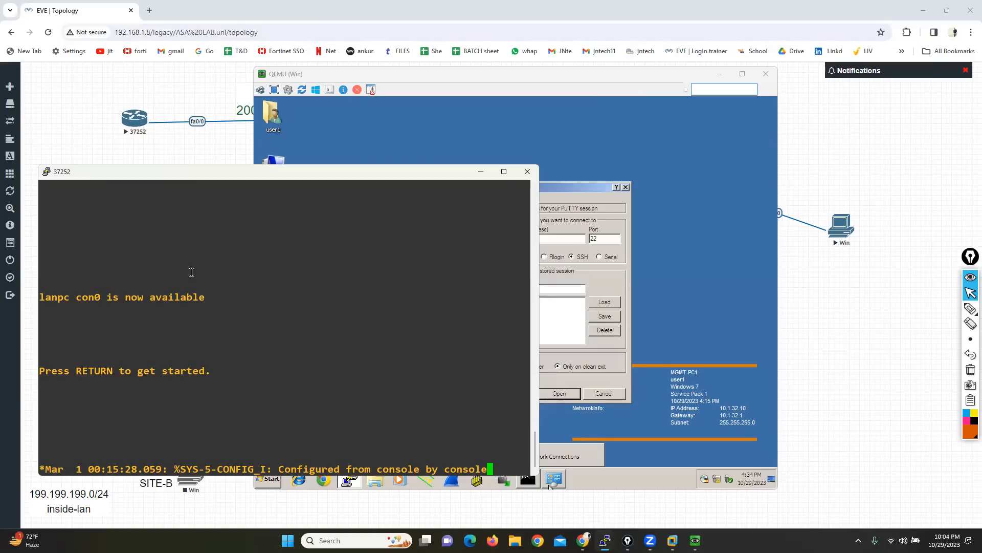
# Step: Wake the lanpc router console, enter privileged EXEC mode, and open global configuration mode with conf t
pyautogui.press('Return')
pyautogui.press('Return')
pyautogui.press('Return')
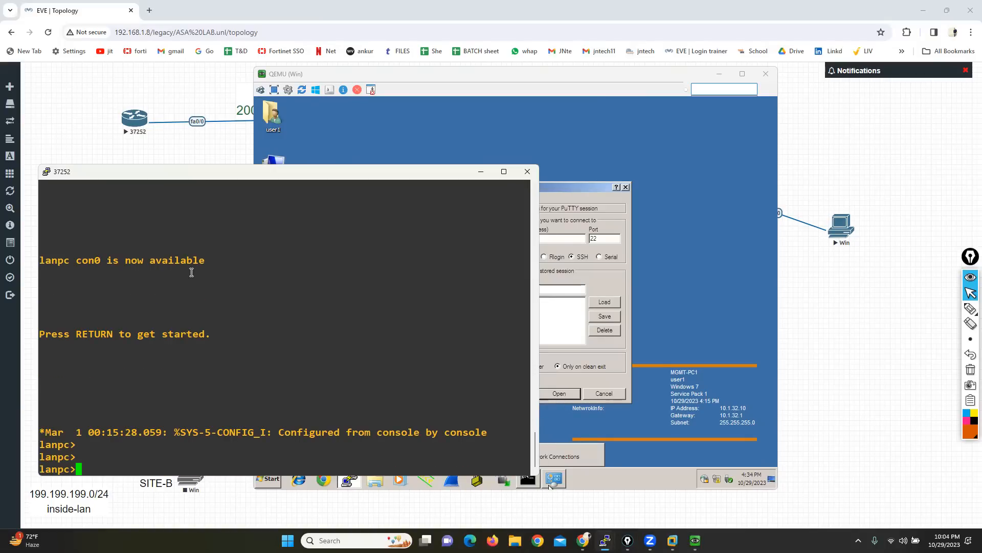
pyautogui.write('ena')
pyautogui.press('Tab')
pyautogui.press('Return')
pyautogui.press('Return')
pyautogui.write('conf t')
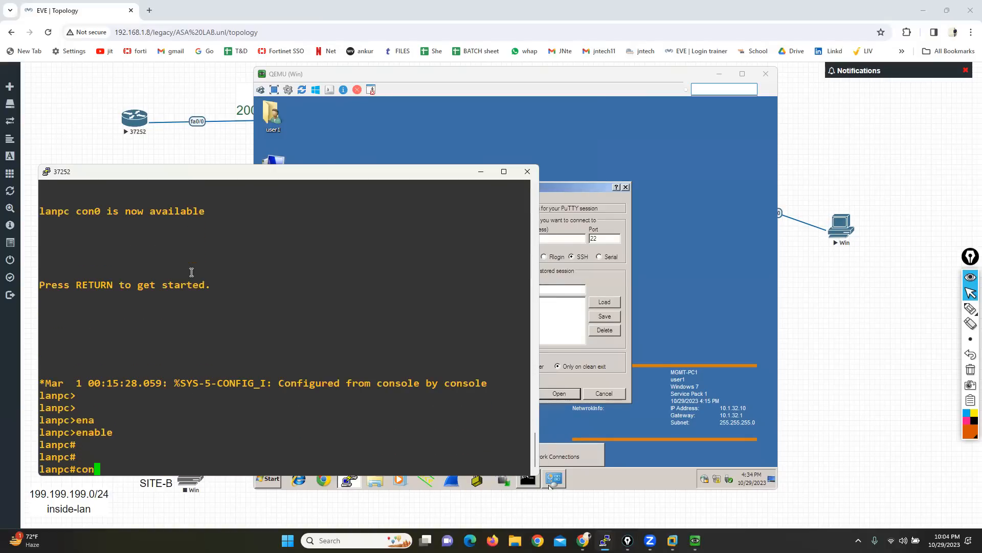
pyautogui.press('Return')
# Step: Configure line vty 0 4 with a line password and login enabled, and return to global configuration mode
pyautogui.write('line vty 0 4')
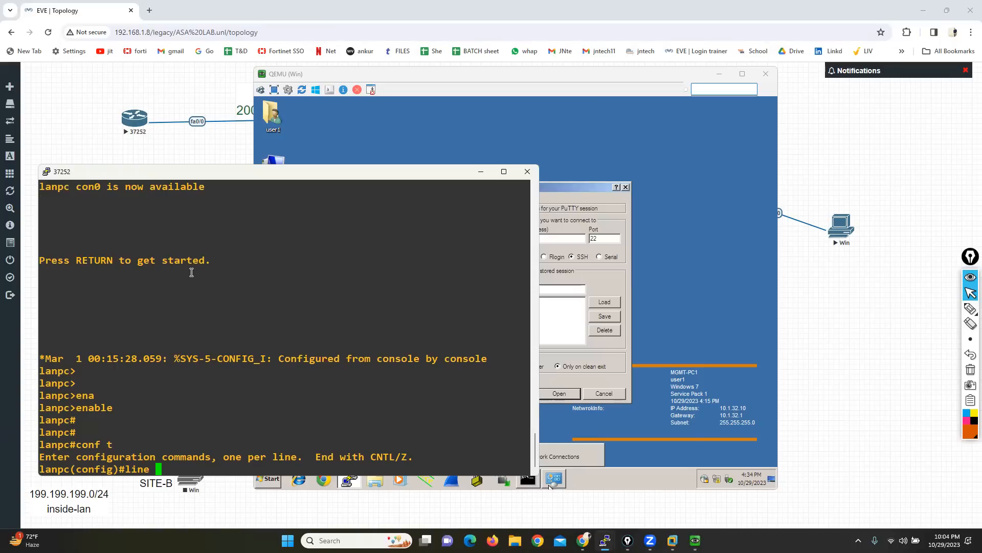
pyautogui.press('Return')
pyautogui.write('pas')
pyautogui.press('Tab')
pyautogui.write('cisco123')
pyautogui.press('Return')
pyautogui.write('logi')
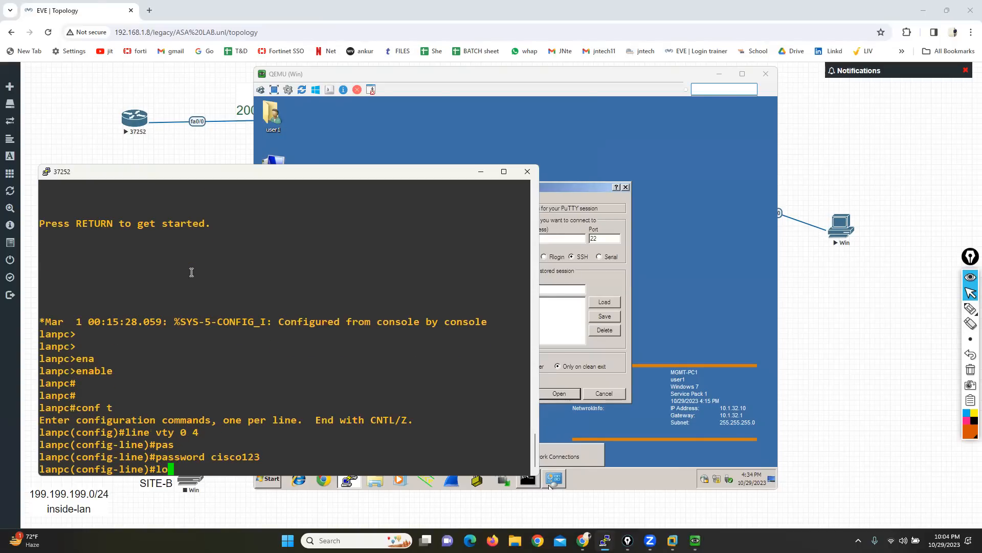
pyautogui.press('Tab')
pyautogui.press('Return')
pyautogui.write('exit')
pyautogui.press('Return')
pyautogui.press('Return')
pyautogui.press('Return')
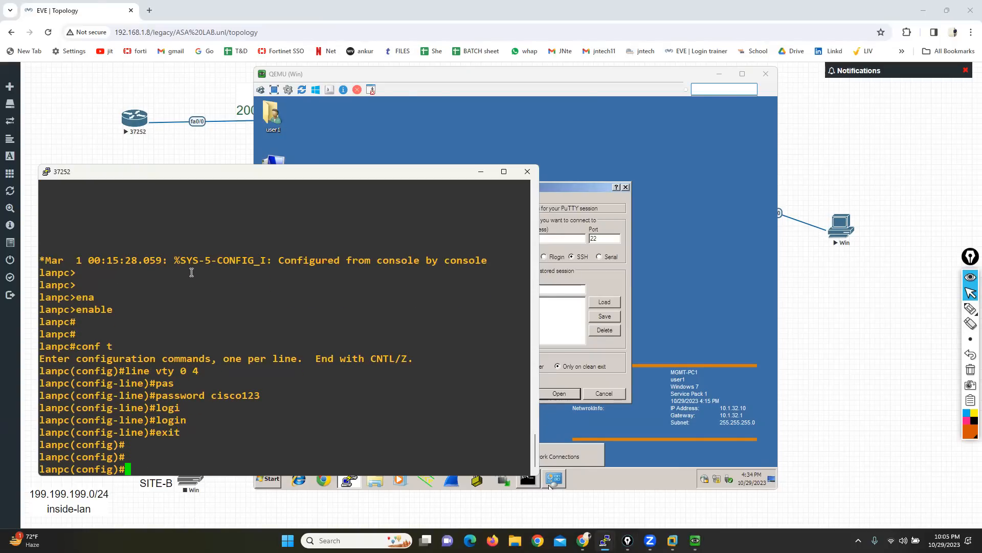
pyautogui.press('Return')
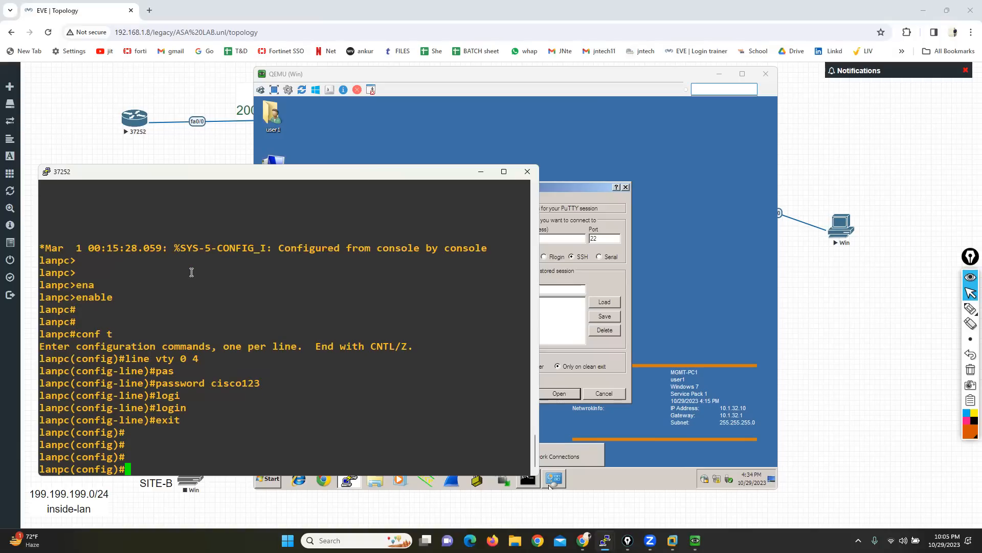
# Step: Set the client's PuTTY connection type to Telnet, and run show ip int b on the router from privileged mode
pyautogui.click(610, 285)
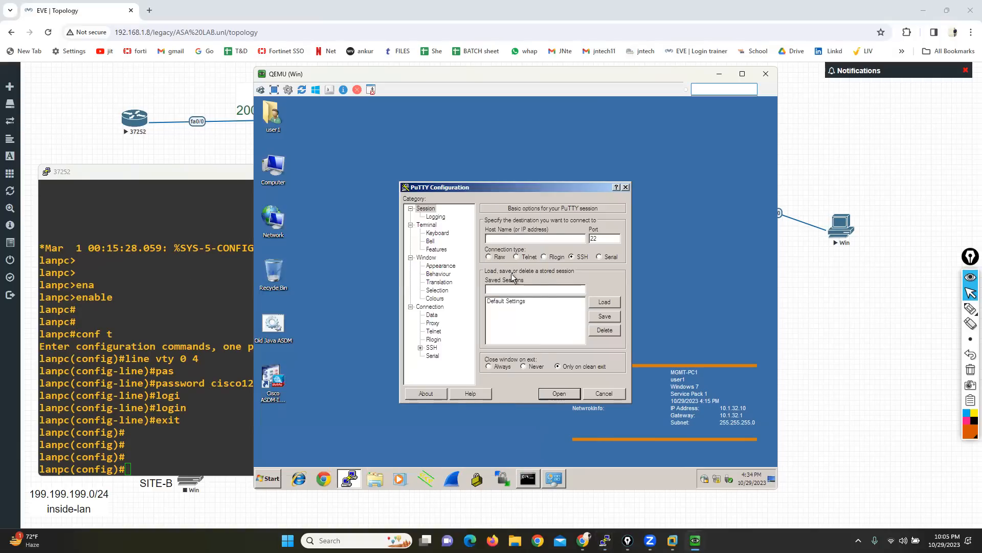
pyautogui.click(516, 257)
pyautogui.click(112, 279)
pyautogui.hotkey('ctrl', 'z')
pyautogui.press('Return')
pyautogui.write('sh')
pyautogui.press('Tab')
pyautogui.write('ip ')
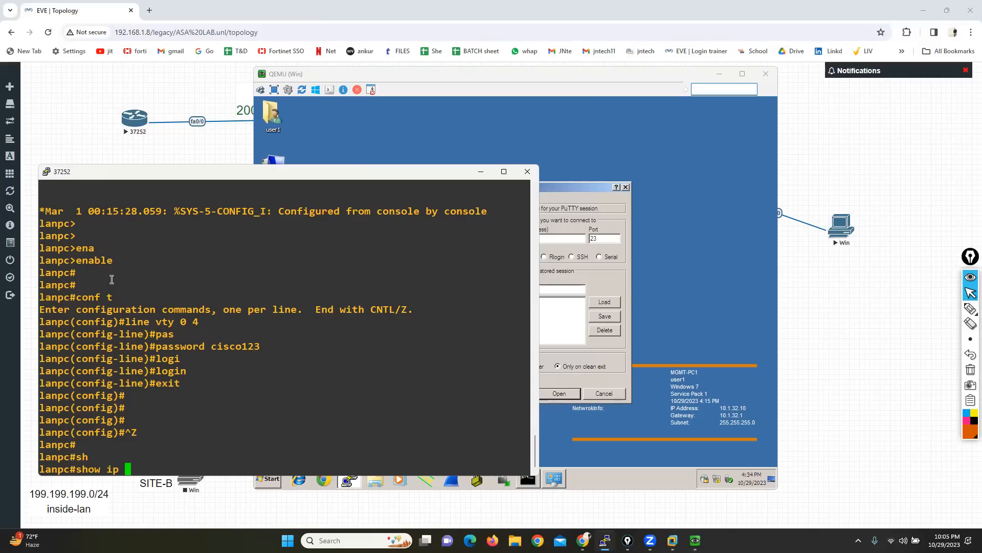
pyautogui.write('int b')
pyautogui.press('Return')
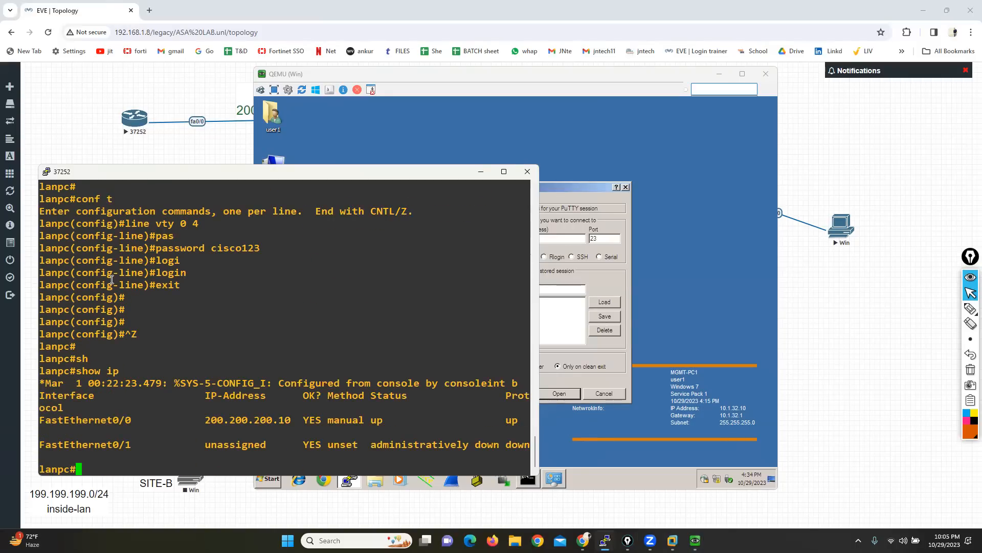
# Step: Open a Telnet session from the client to 200.200.200.10 and log in with the vty line password
pyautogui.click(556, 278)
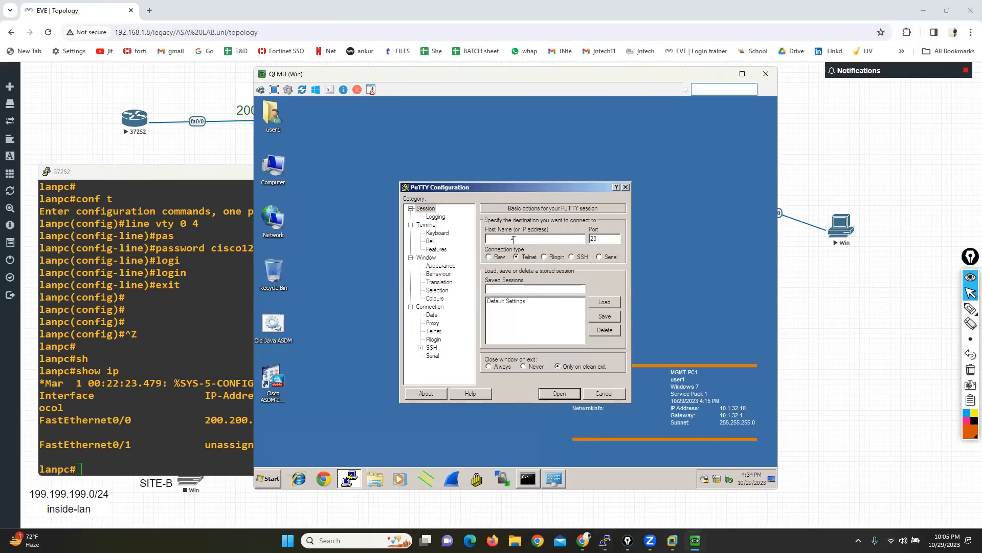
pyautogui.click(513, 239)
pyautogui.write('200.200.200.10')
pyautogui.click(562, 393)
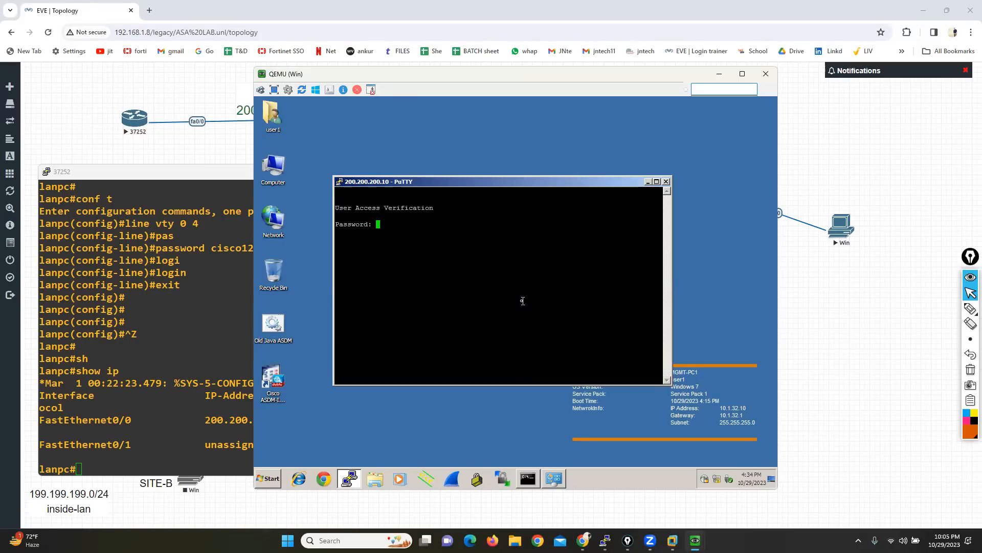
pyautogui.press('Return')
pyautogui.press('Return')
pyautogui.press('Return')
pyautogui.press('Return')
pyautogui.press('Return')
pyautogui.press('Return')
pyautogui.press('Return')
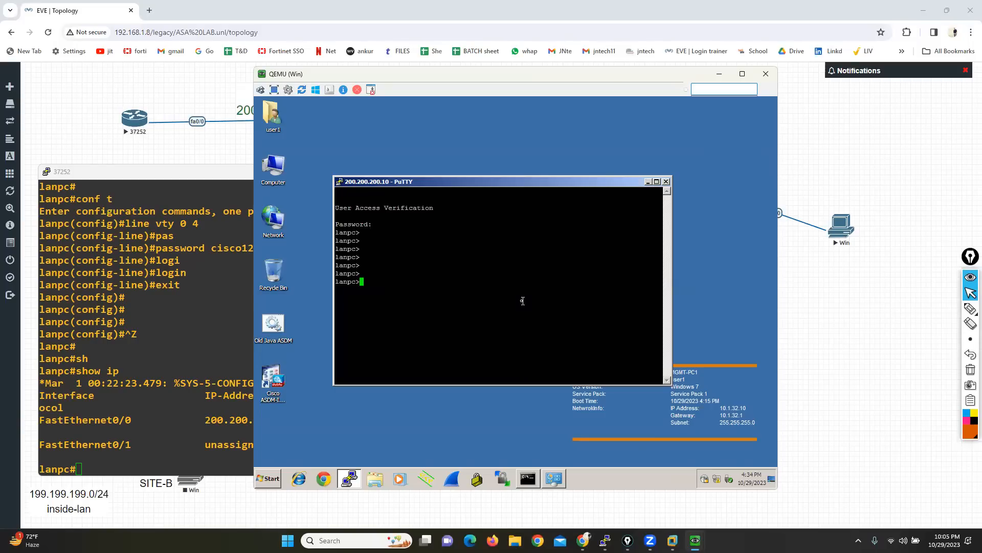
# Step: Disconnect the AnyConnect VPN on the client and close the aborted PuTTY session
pyautogui.click(705, 480)
pyautogui.click(737, 424)
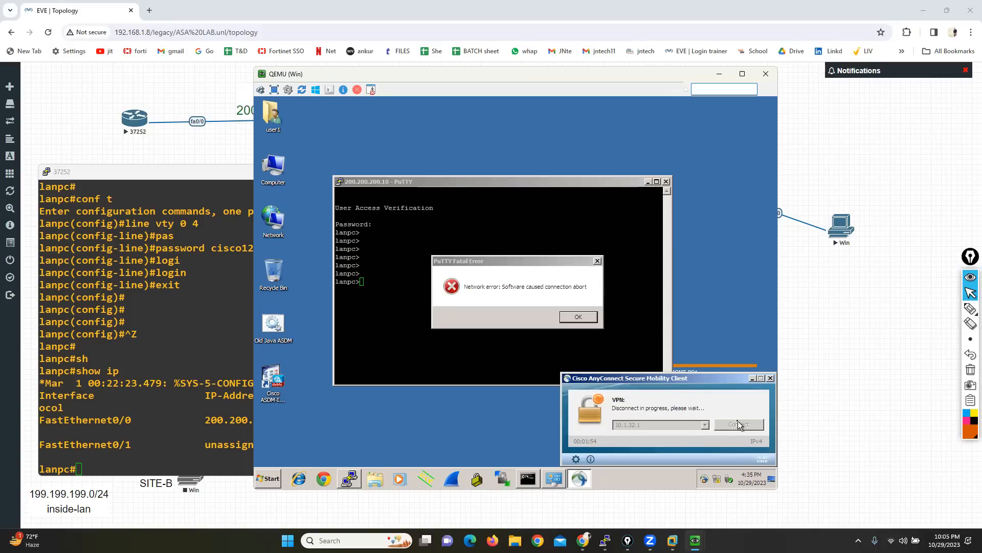
pyautogui.click(578, 316)
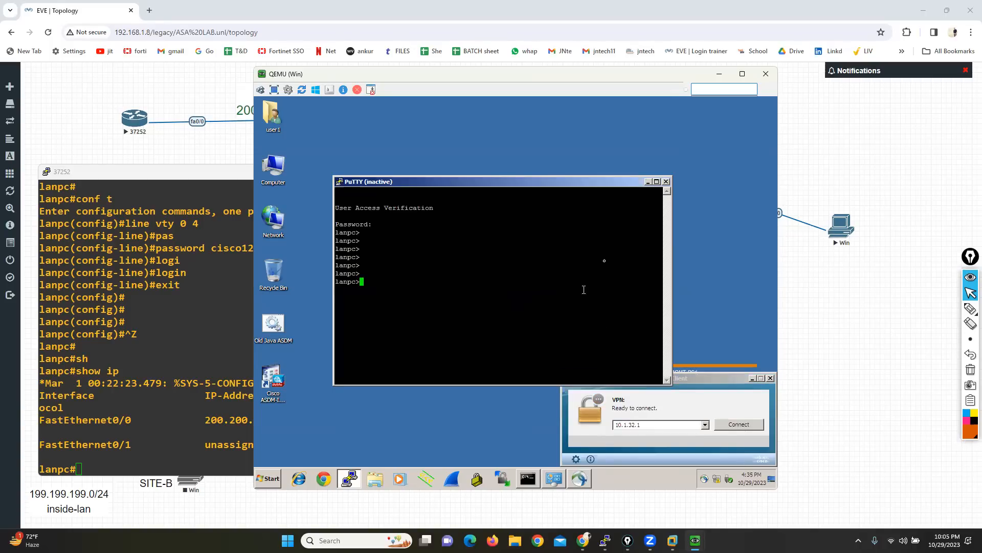
pyautogui.click(666, 182)
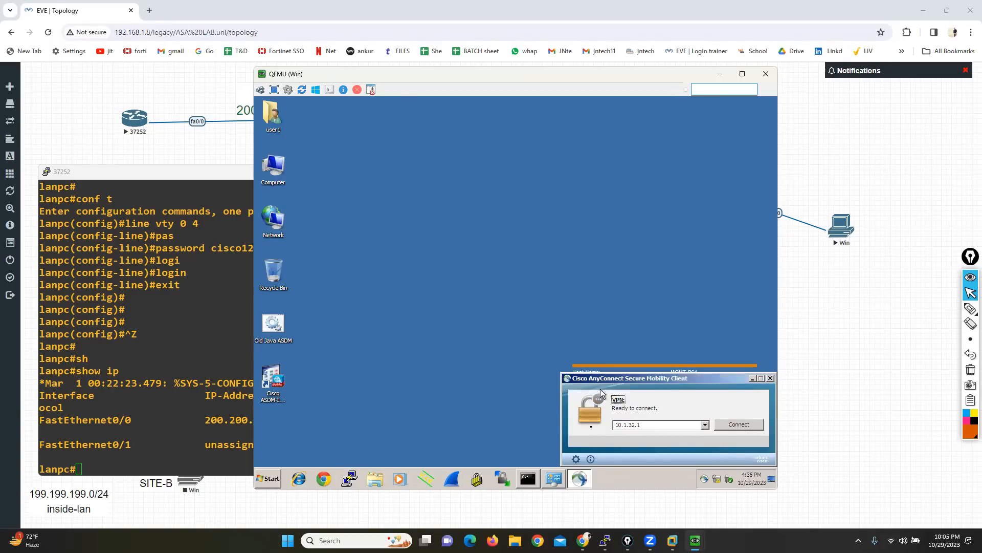
# Step: Rerun ipconfig in the client's command prompt with the VPN disconnected, and minimize the prompt
pyautogui.click(530, 480)
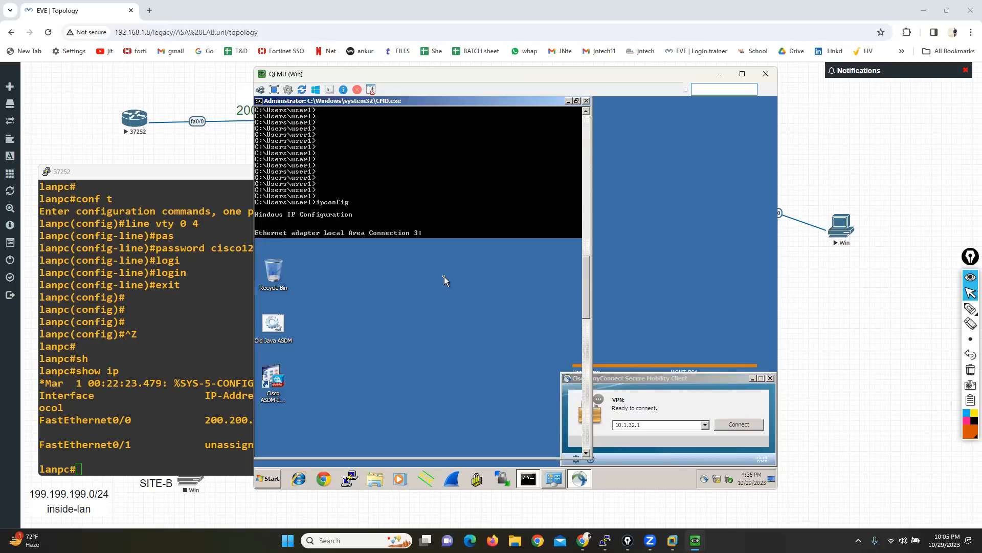
pyautogui.press('Return')
pyautogui.press('Return')
pyautogui.press('Return')
pyautogui.press('Return')
pyautogui.press('Return')
pyautogui.write('ipconfig')
pyautogui.press('Return')
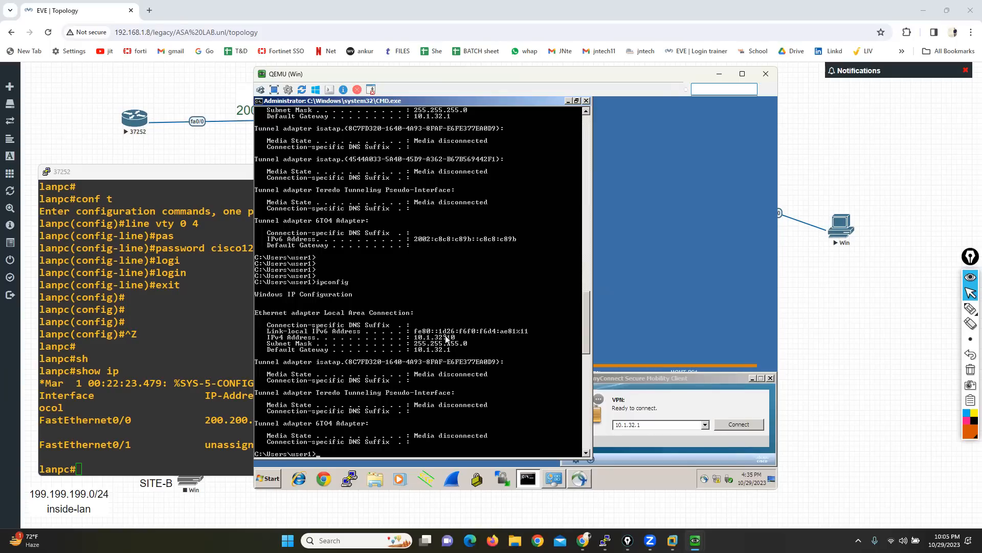
pyautogui.click(762, 271)
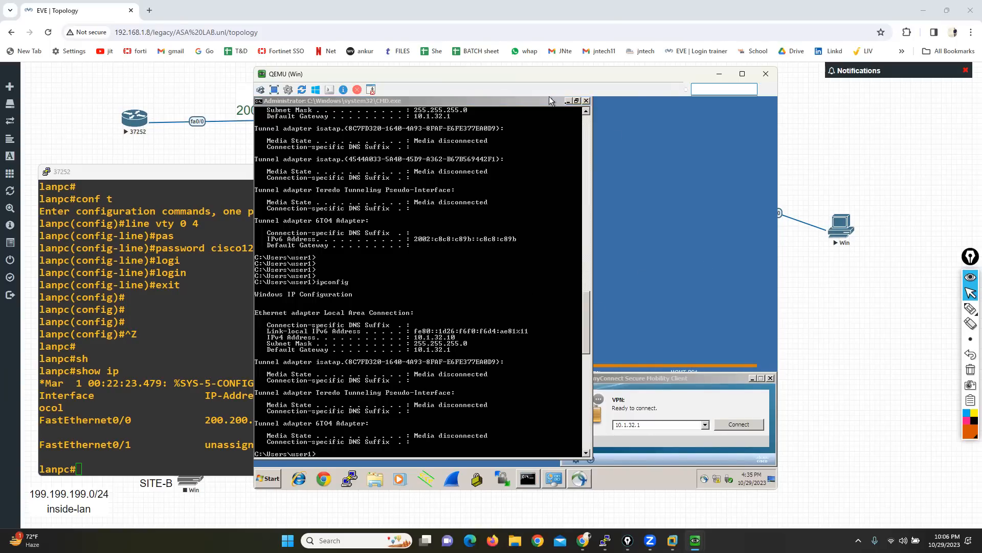
pyautogui.click(568, 103)
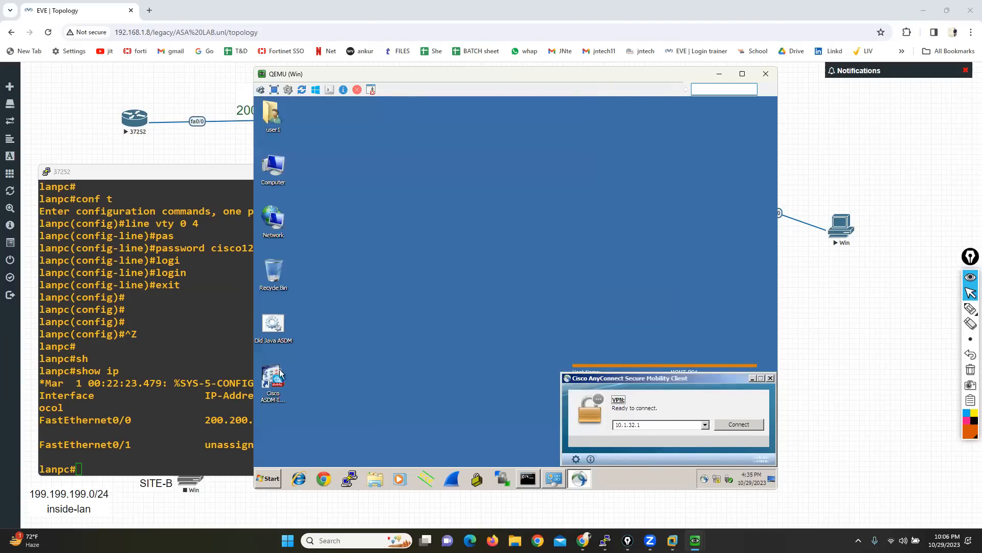
# Step: Try a Telnet connection to 200.200.200.10 from the client's PuTTY without the VPN, and close the session window
pyautogui.click(350, 480)
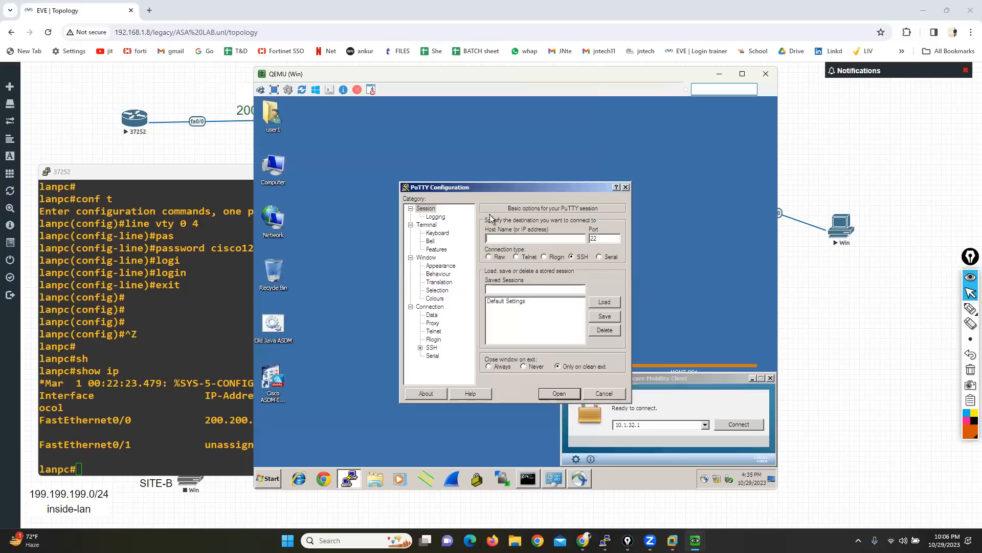
pyautogui.click(516, 257)
pyautogui.click(515, 239)
pyautogui.write('2000')
pyautogui.write('.200.200.10')
pyautogui.press('Return')
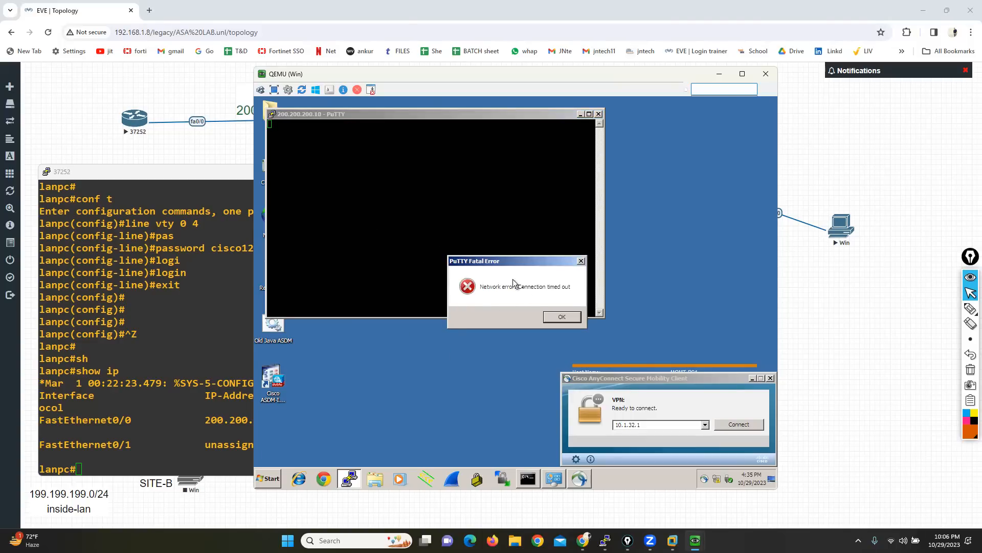
pyautogui.click(562, 316)
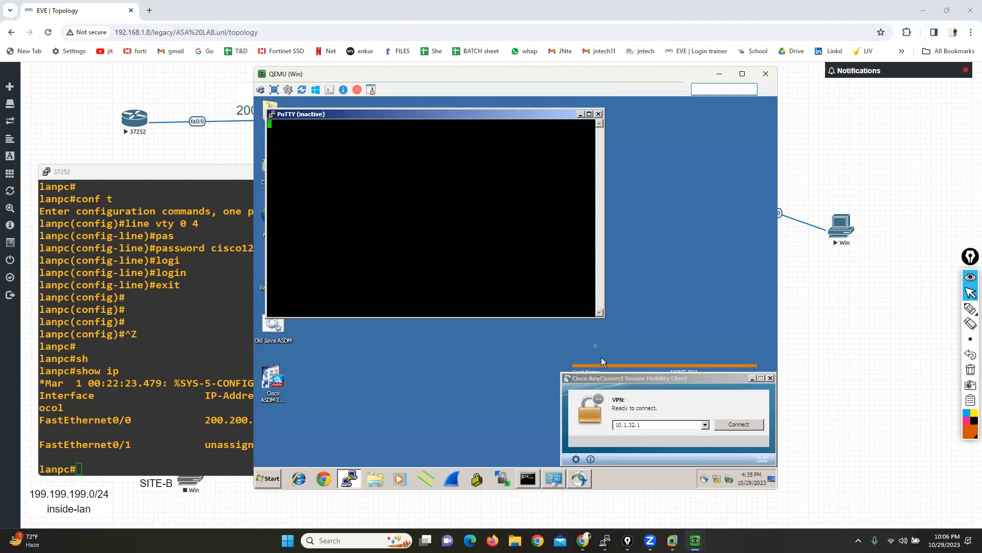
pyautogui.click(598, 114)
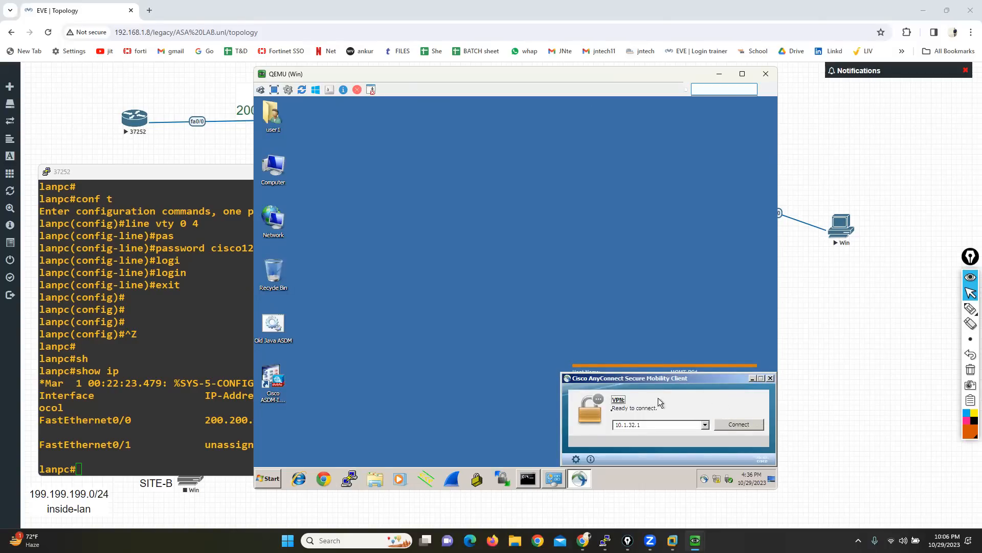
# Step: Bring up Network Connections and reconnect AnyConnect to 10.1.32.1 despite the untrusted certificate, signing in as vpn2 with the account password
pyautogui.click(554, 478)
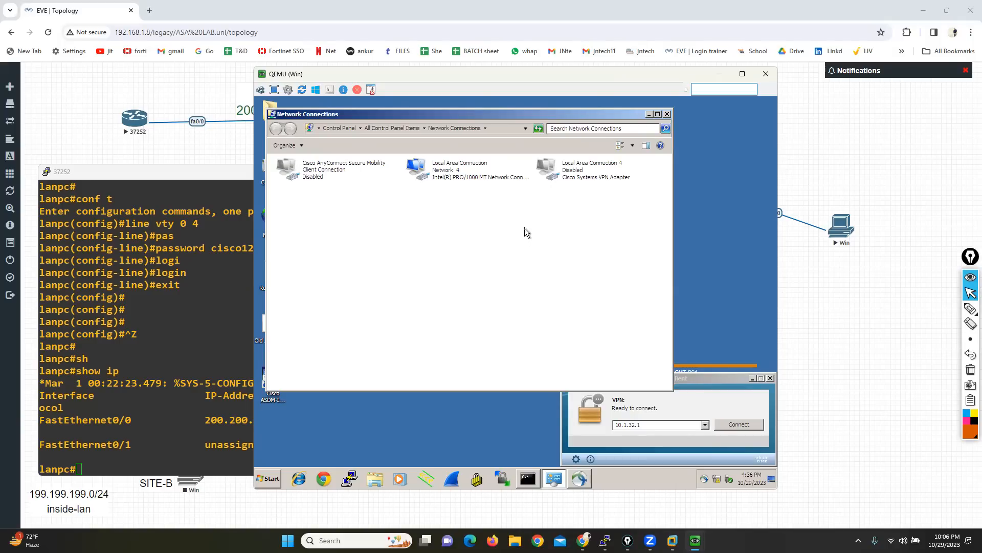
pyautogui.click(723, 405)
pyautogui.click(733, 424)
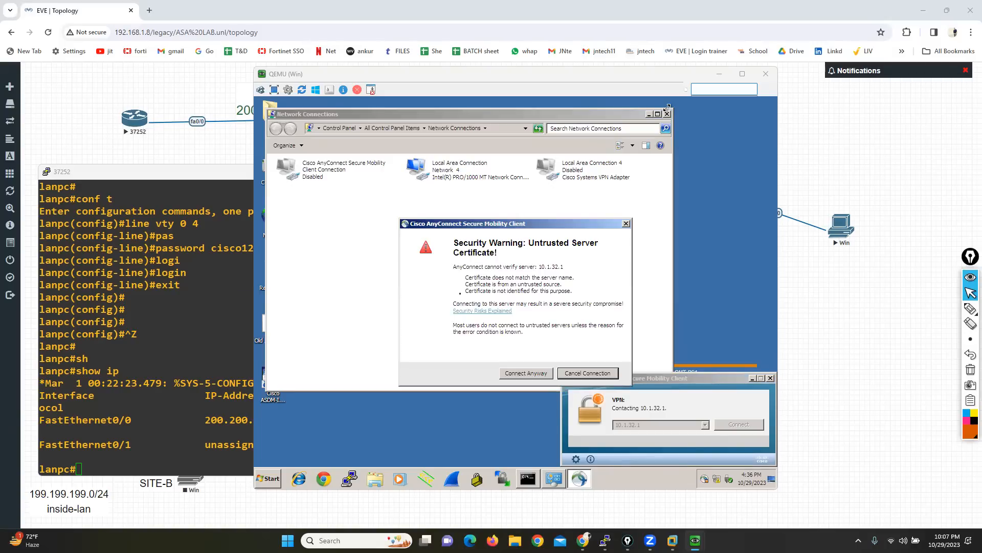
pyautogui.click(523, 374)
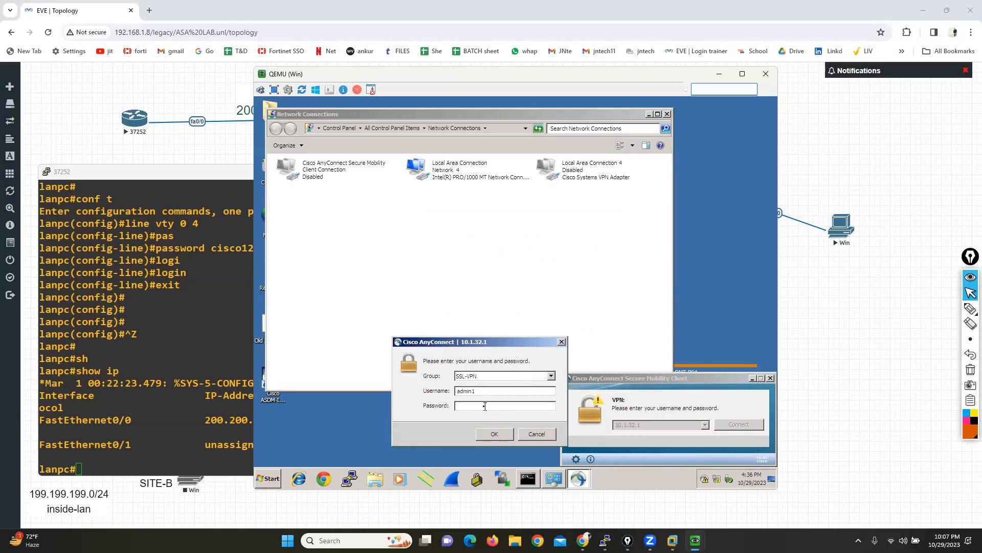
pyautogui.doubleClick(481, 394)
pyautogui.write('vpn')
pyautogui.write('2')
pyautogui.write('***')
pyautogui.click(494, 434)
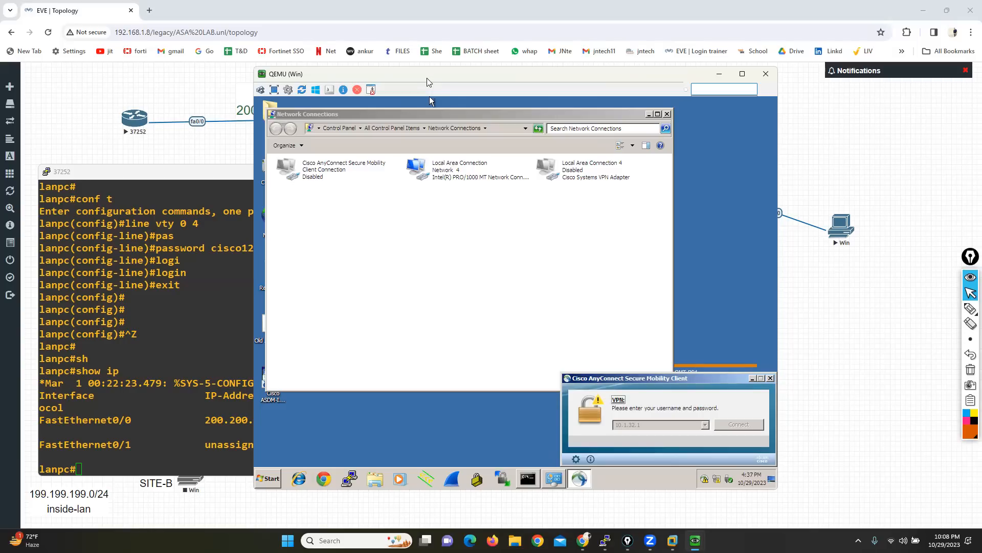
# Step: Shift the QEMU window off the WAN label, minimize Network Connections, and rerun ipconfig with the VPN reconnected
pyautogui.moveTo(423, 79); pyautogui.dragTo(272, 80)
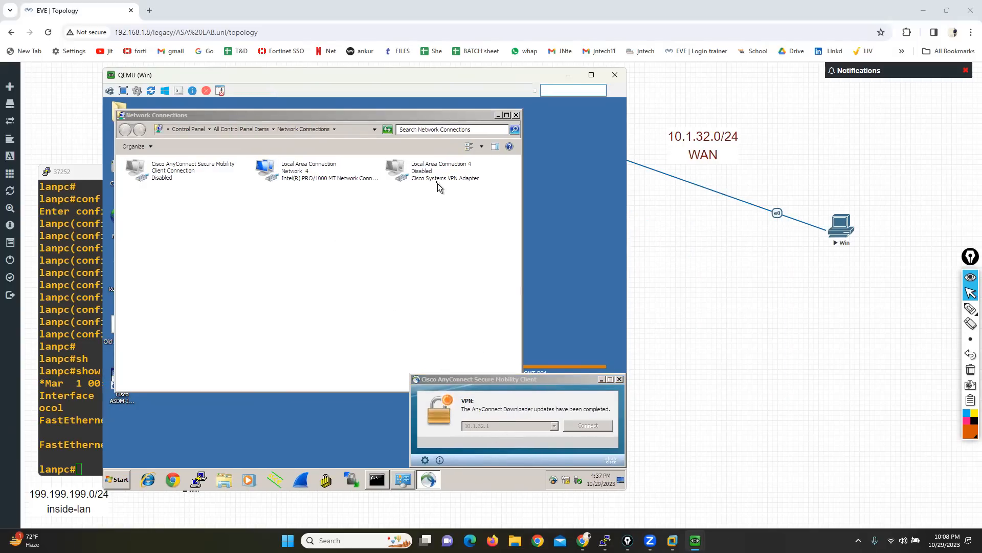
pyautogui.click(498, 115)
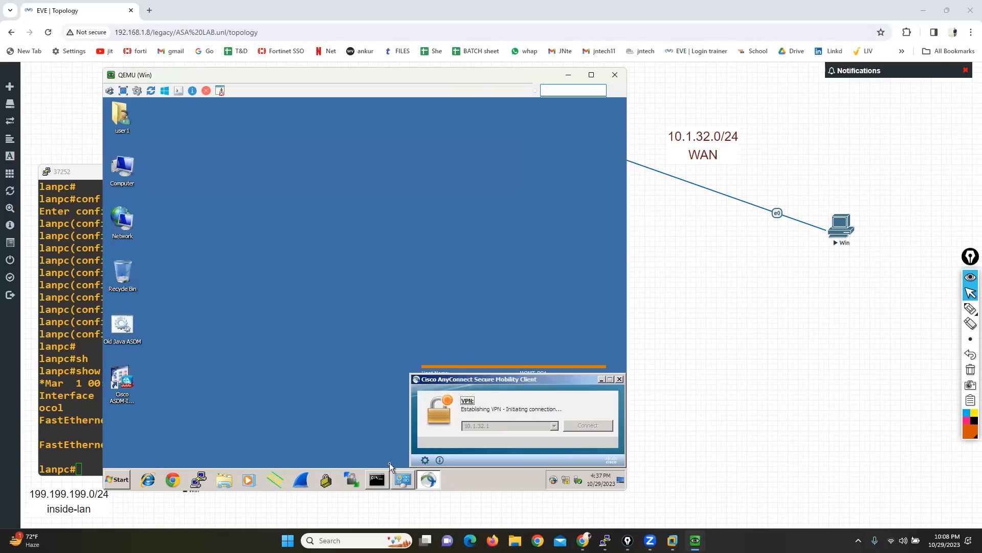
pyautogui.click(377, 479)
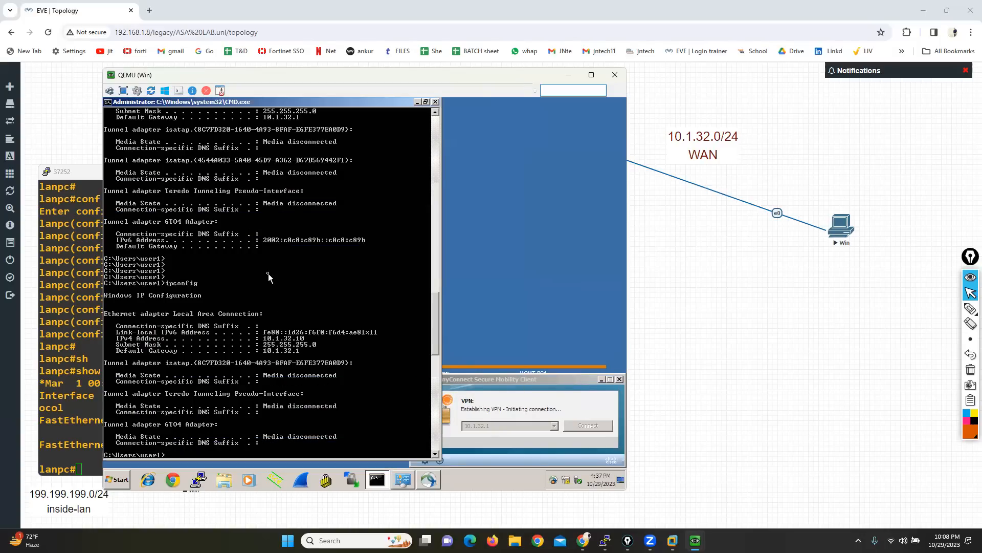
pyautogui.press('Return')
pyautogui.press('Return')
pyautogui.press('Return')
pyautogui.press('Return')
pyautogui.press('Return')
pyautogui.press('Return')
pyautogui.press('Return')
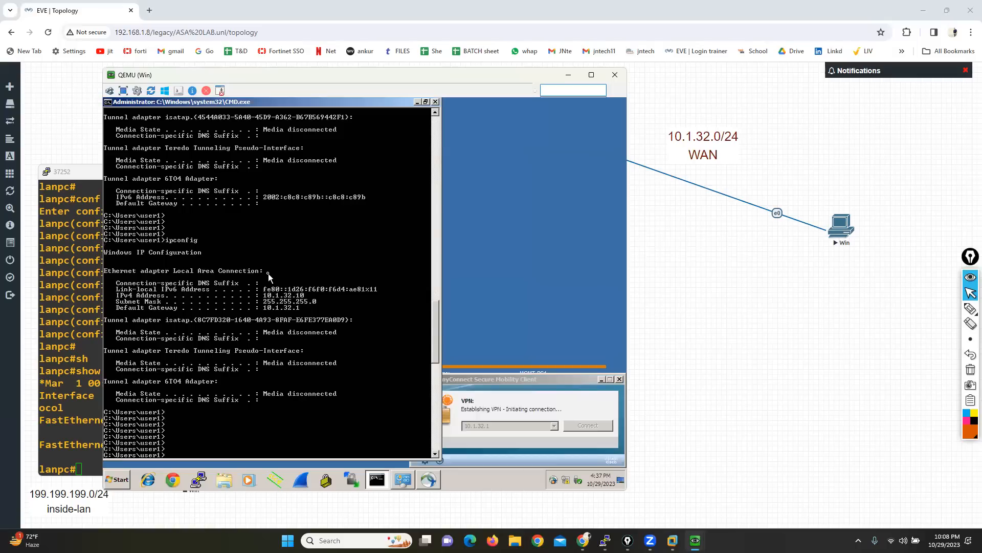
pyautogui.write('ipconfig')
pyautogui.click(556, 394)
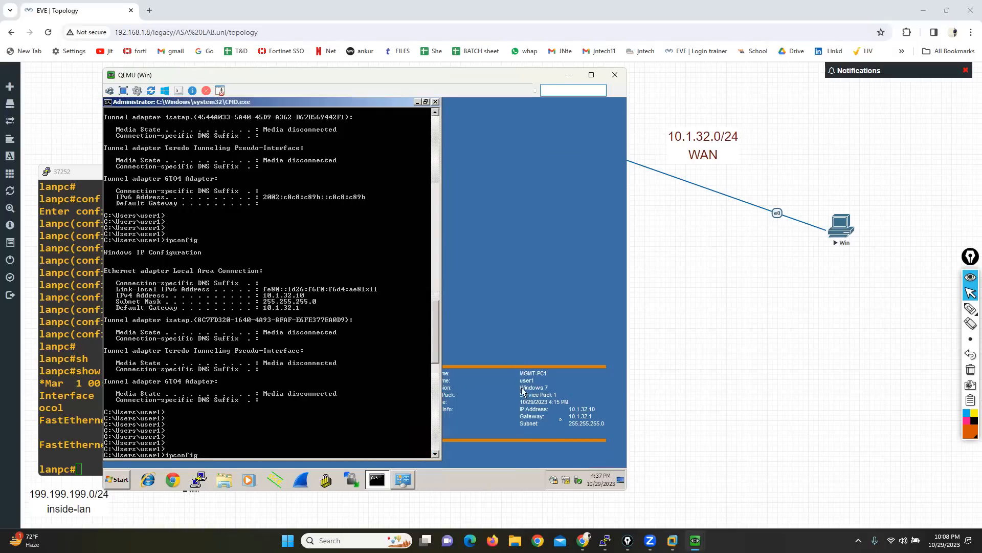
pyautogui.press('Return')
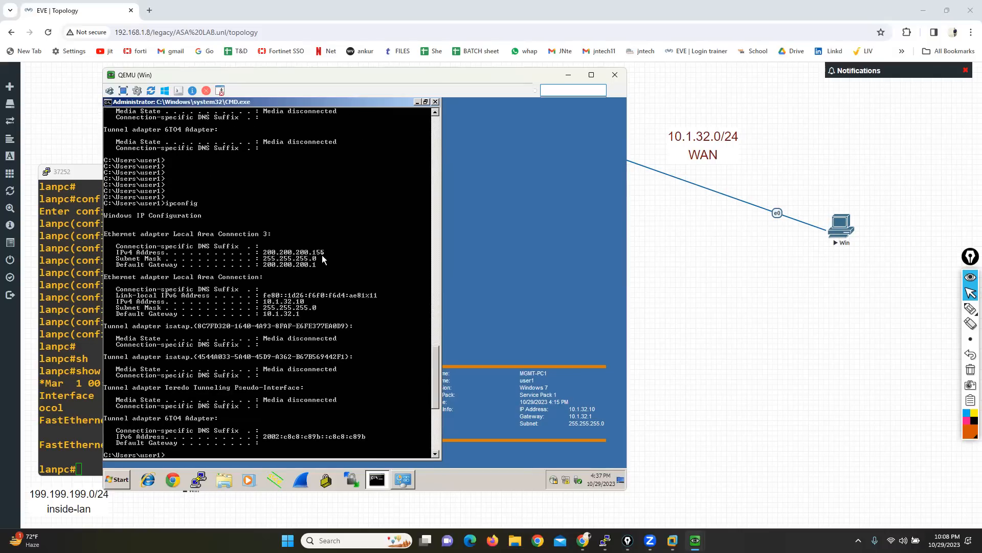
# Step: Restore Network Connections and select the Cisco AnyConnect Secure Mobility Client Connection adapter to check its state
pyautogui.click(403, 480)
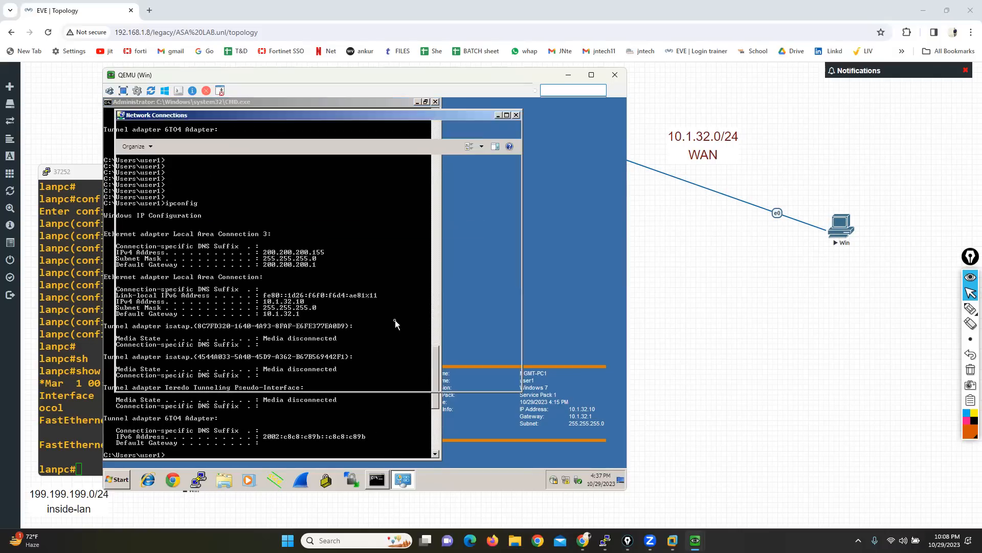
pyautogui.click(138, 176)
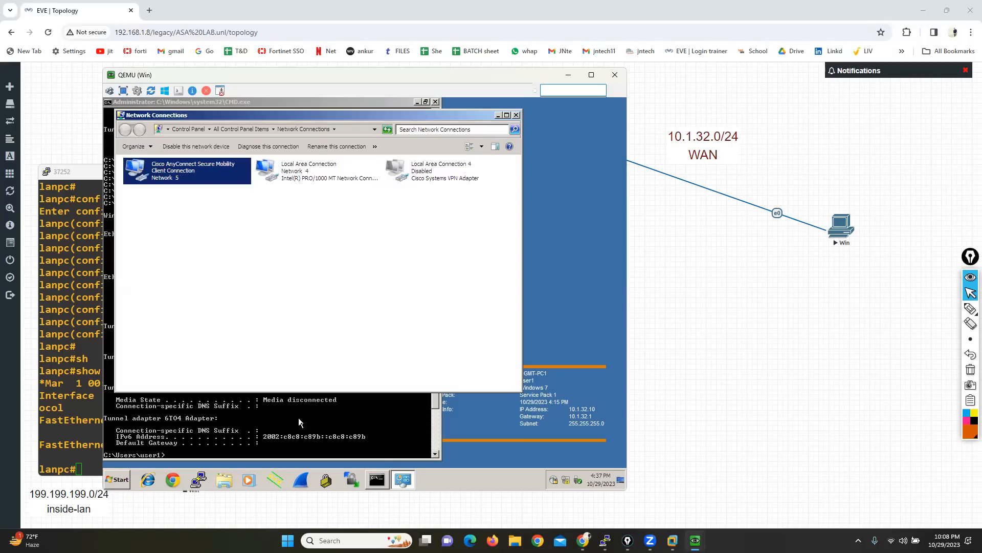
# Step: Minimize Network Connections and the command prompt, open a PuTTY Telnet session to 200.200.200.10 over the VPN, and answer its password prompt
pyautogui.click(499, 116)
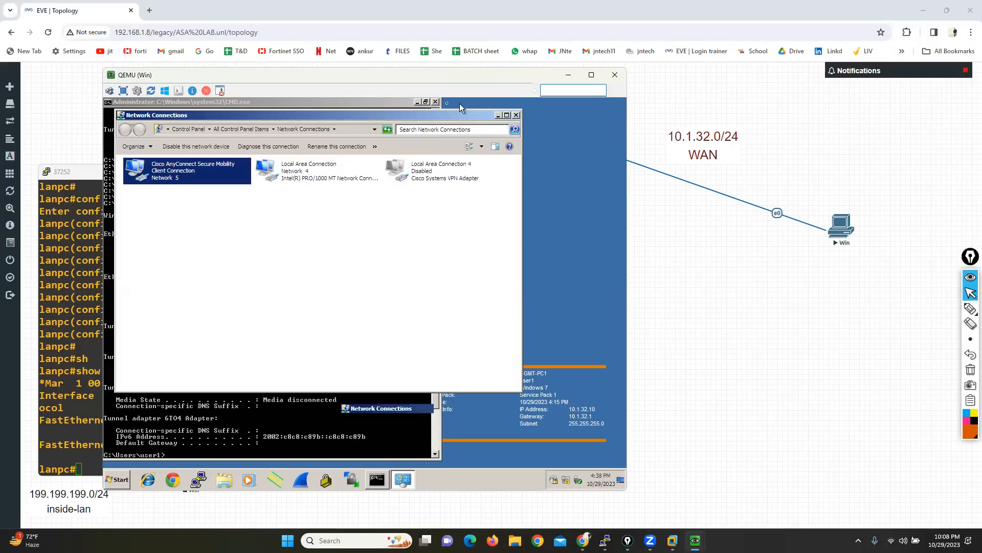
pyautogui.click(417, 102)
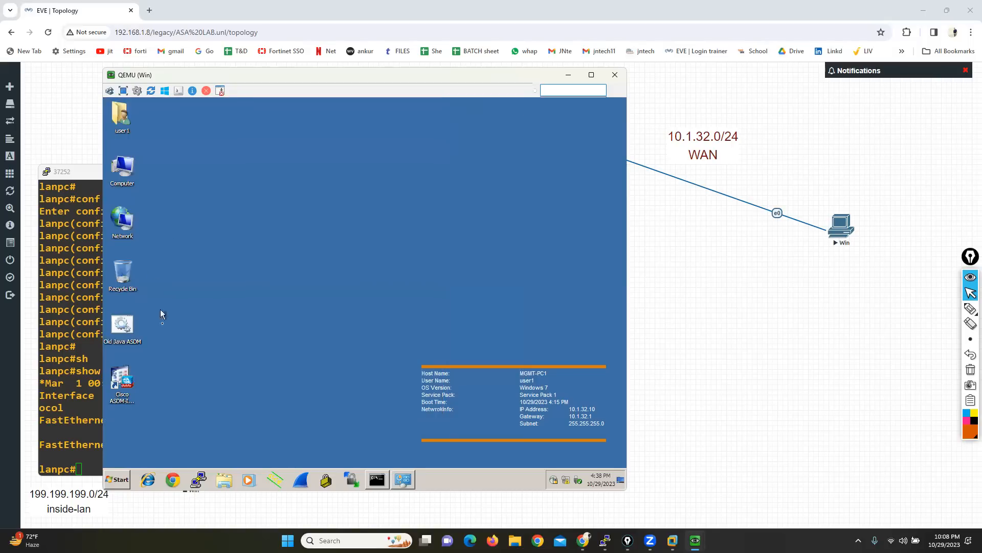
pyautogui.click(203, 477)
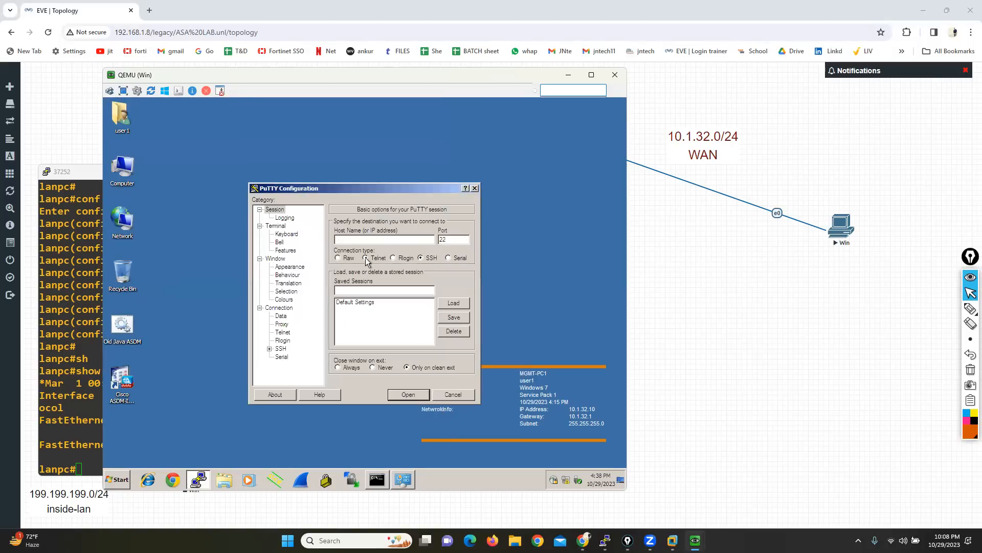
pyautogui.write('200.200.200.10')
pyautogui.press('Return')
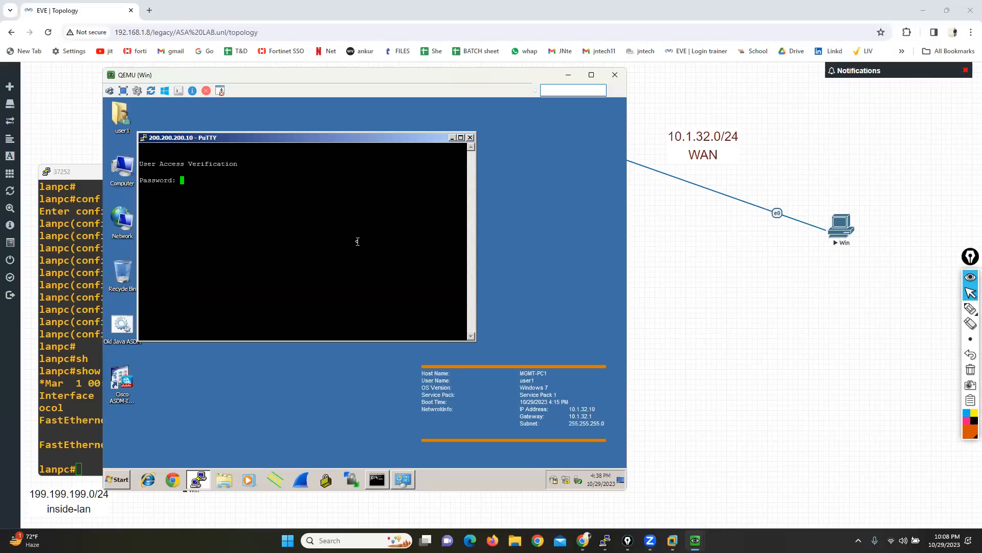
pyautogui.press('Return')
pyautogui.press('Return')
pyautogui.press('Return')
pyautogui.press('Return')
# Step: Minimize the client's QEMU window and close the 37252 router console
pyautogui.moveTo(492, 78); pyautogui.dragTo(457, 78)
pyautogui.click(534, 75)
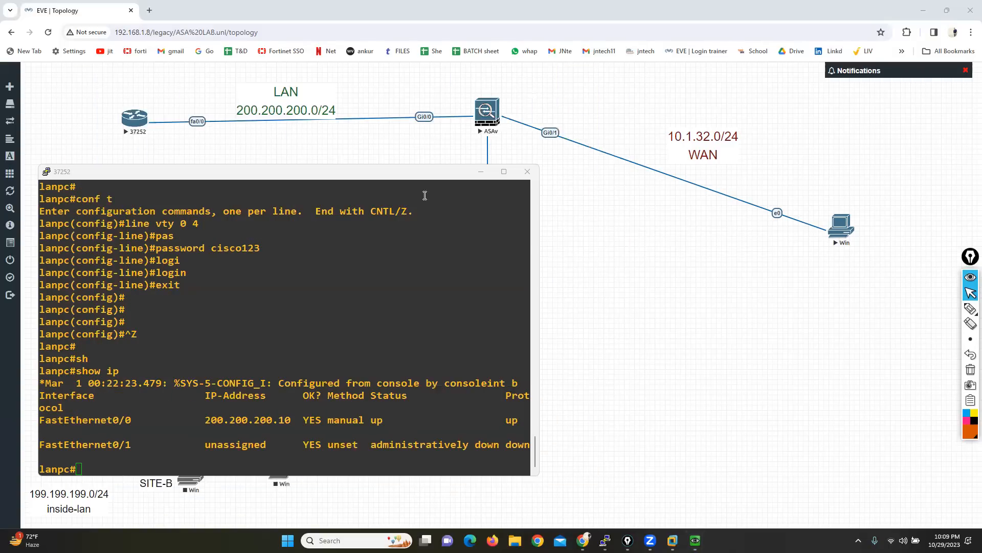
pyautogui.click(528, 172)
pyautogui.click(507, 304)
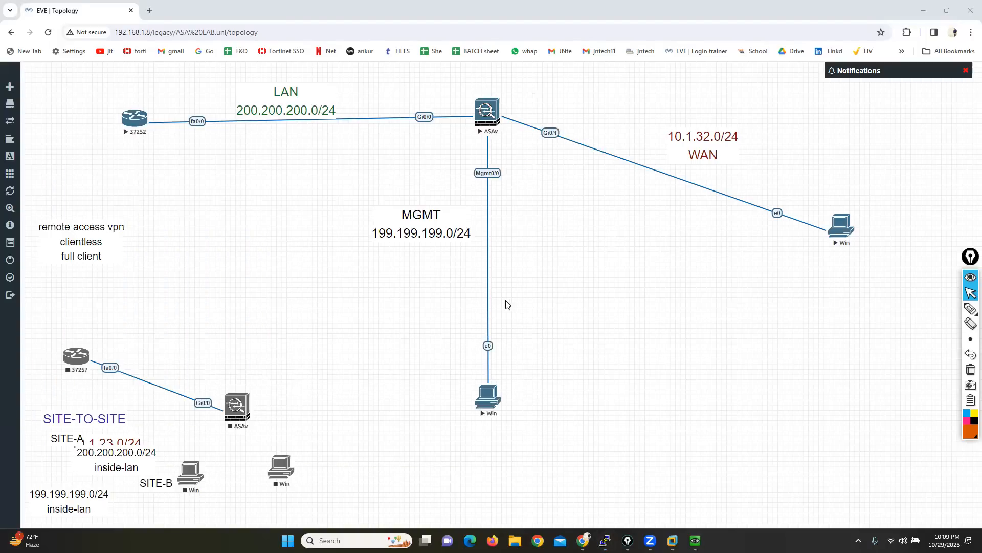
# Step: Stop all nodes in the lab and dismiss the notifications
pyautogui.click(38, 176)
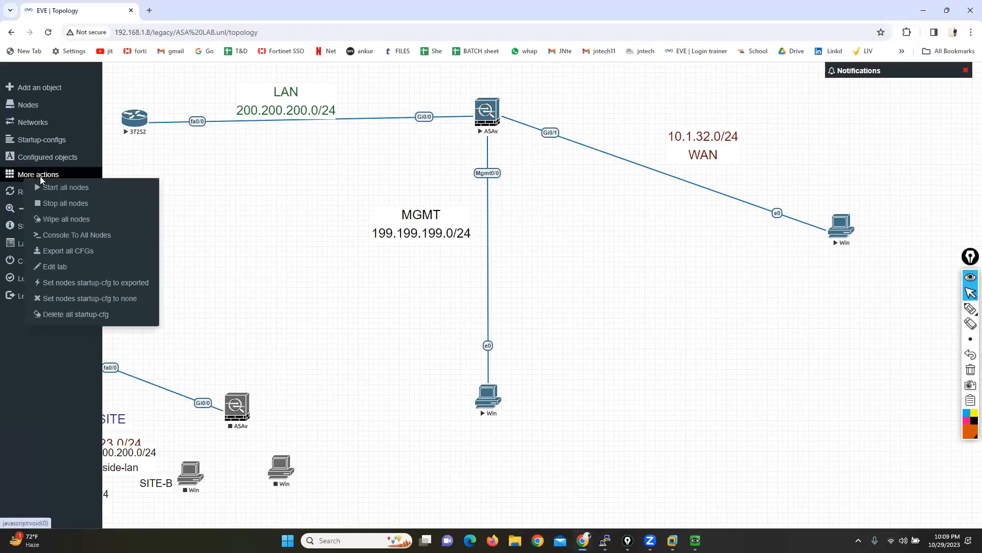
pyautogui.click(61, 203)
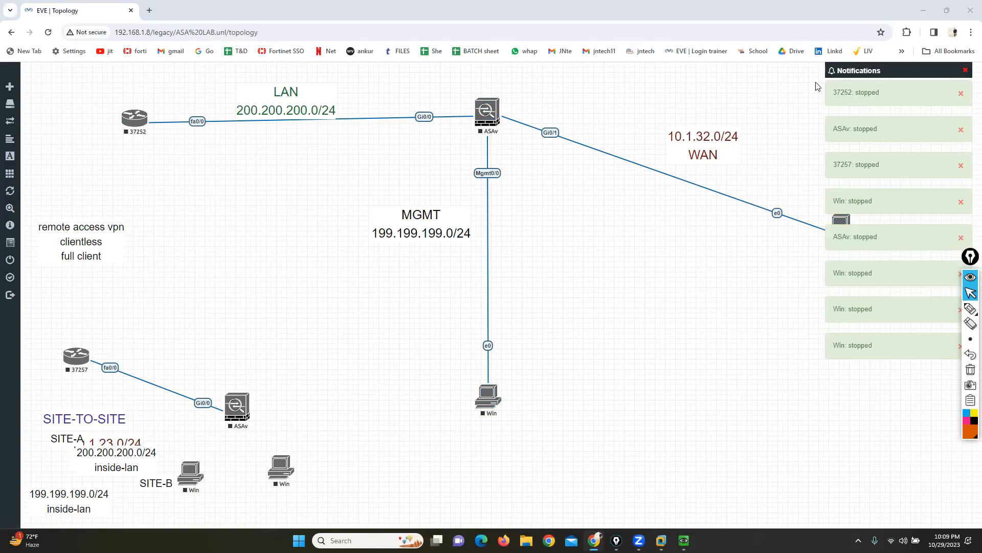
pyautogui.click(966, 70)
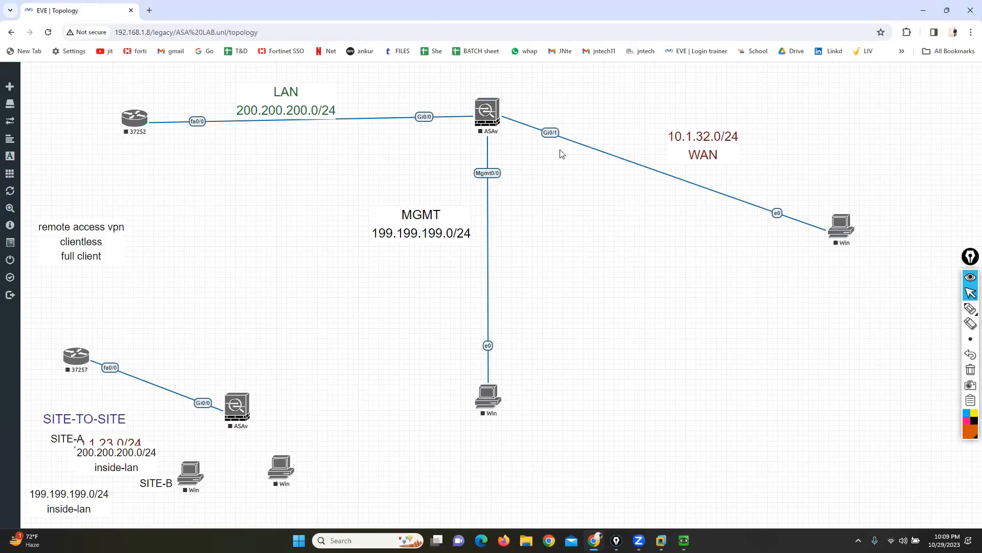
# Step: Delete the link between ASAv Gi0/1 and the WAN client, and move that Win node next to the SITE-TO-SITE devices
pyautogui.rightClick(550, 132)
pyautogui.click(569, 162)
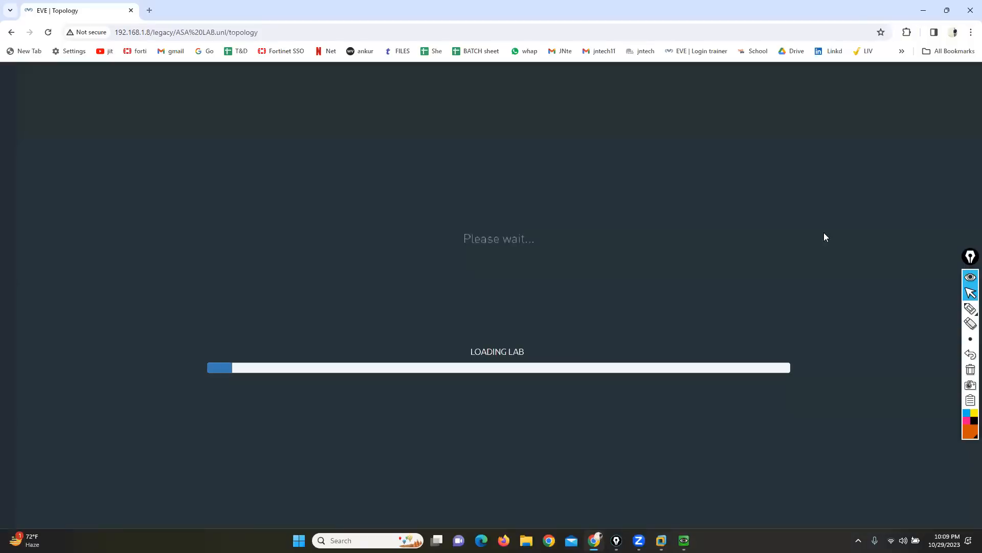
pyautogui.moveTo(845, 232); pyautogui.dragTo(207, 368)
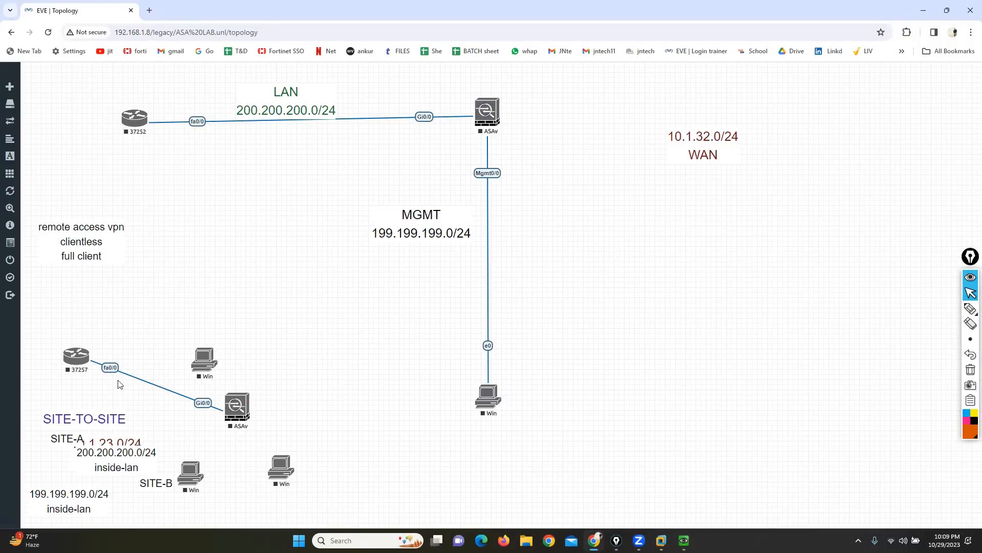
# Step: Delete the link between router 37257 and the SITE-TO-SITE ASAv, and move the router beside the WAN label
pyautogui.rightClick(112, 368)
pyautogui.click(131, 399)
pyautogui.moveTo(75, 355); pyautogui.dragTo(804, 103)
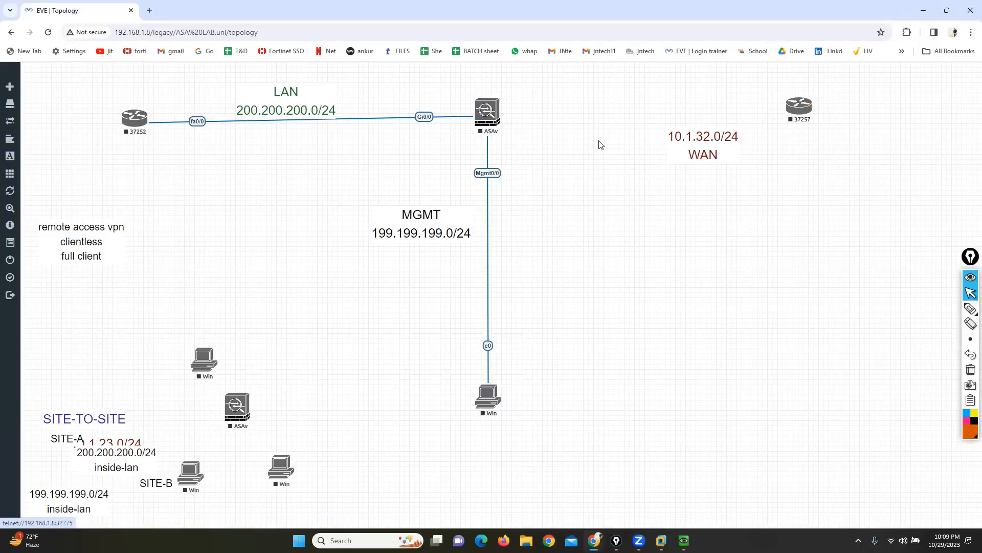
# Step: Delete the ASAv node between the LAN and WAN, together with its remaining links
pyautogui.rightClick(494, 109)
pyautogui.click(522, 241)
pyautogui.click(459, 144)
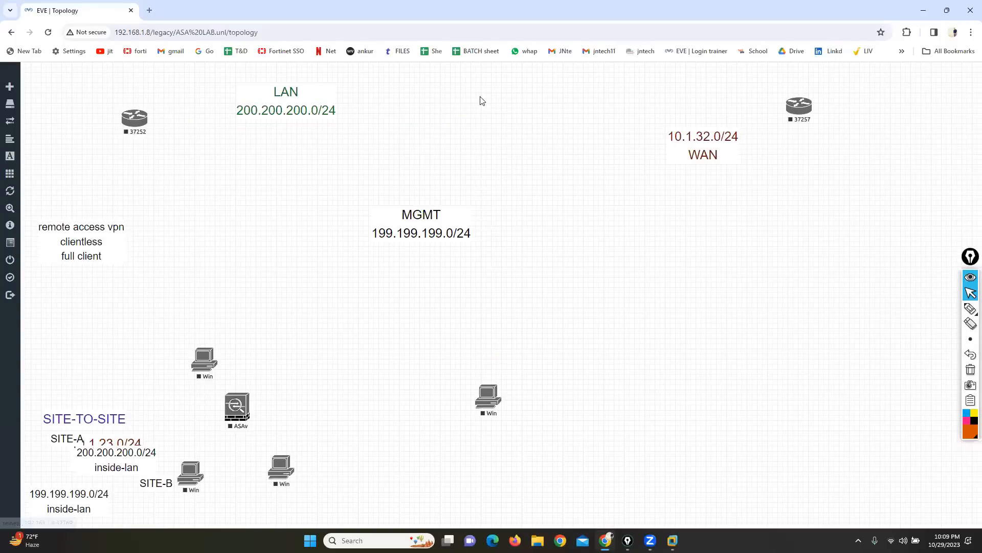
# Step: Add a Cisco ASA node with its default settings between the LAN and WAN
pyautogui.rightClick(492, 120)
pyautogui.click(493, 119)
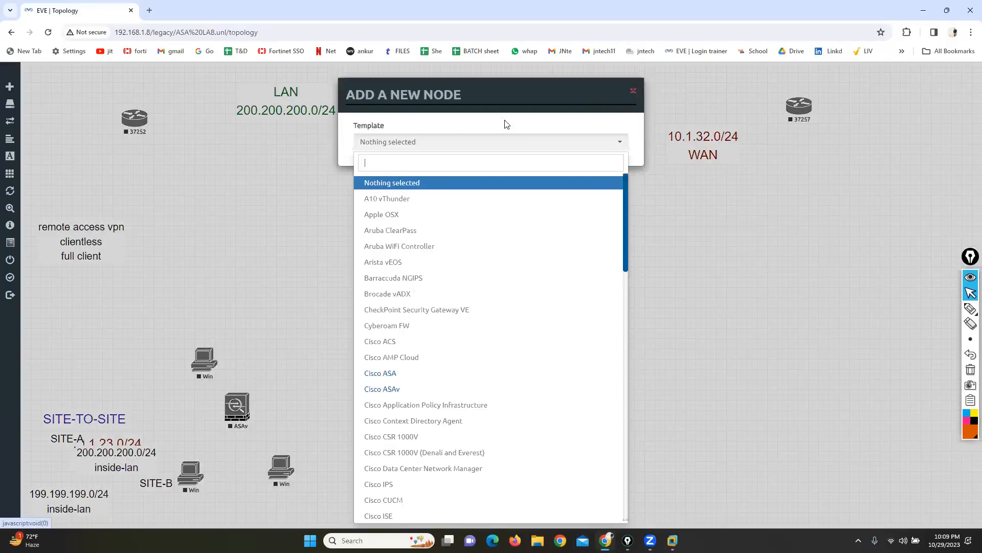
pyautogui.write('sa')
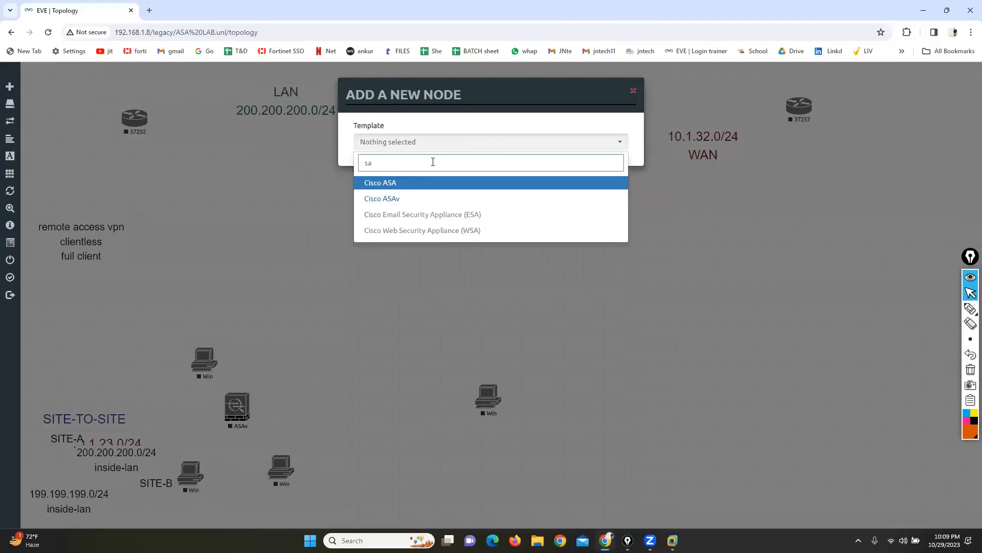
pyautogui.click(391, 183)
pyautogui.scroll(-3, 428, 358)
pyautogui.click(436, 496)
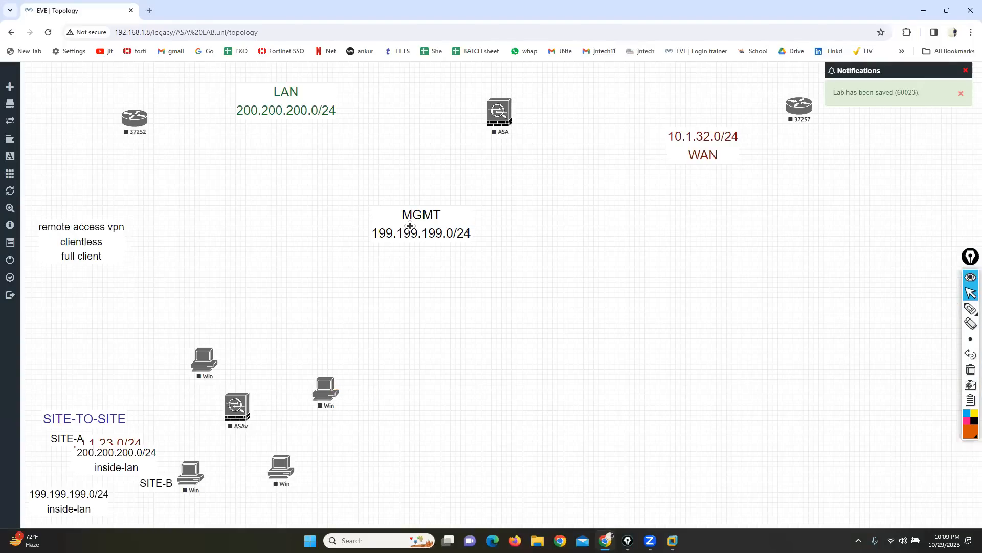
# Step: Move the MGMT 199.199.199.0/24 label down among the unused nodes, and the 10.1.32.0/24 WAN label above the ASA-to-37257 path
pyautogui.moveTo(407, 225); pyautogui.dragTo(188, 272)
pyautogui.moveTo(691, 140); pyautogui.dragTo(659, 75)
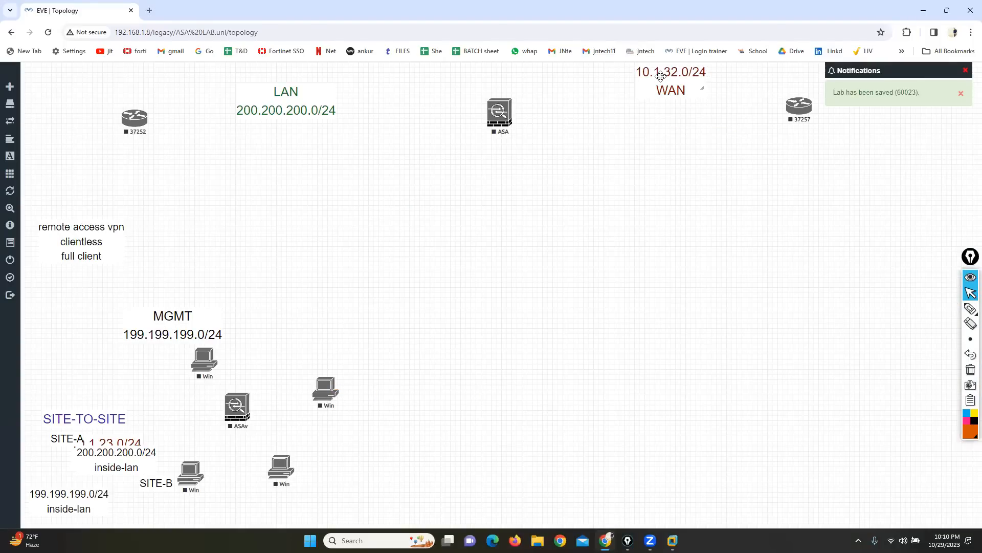
# Step: Link ASA eth0 to fa0/0 of router 37252, and ASA eth1 to fa0/0 of router 37257
pyautogui.moveTo(509, 108); pyautogui.dragTo(138, 118)
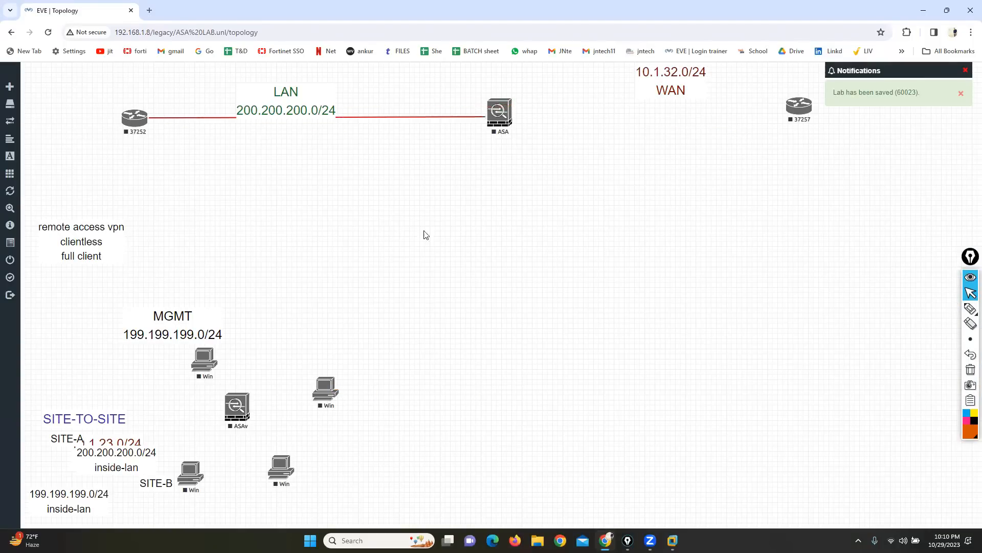
pyautogui.press('Return')
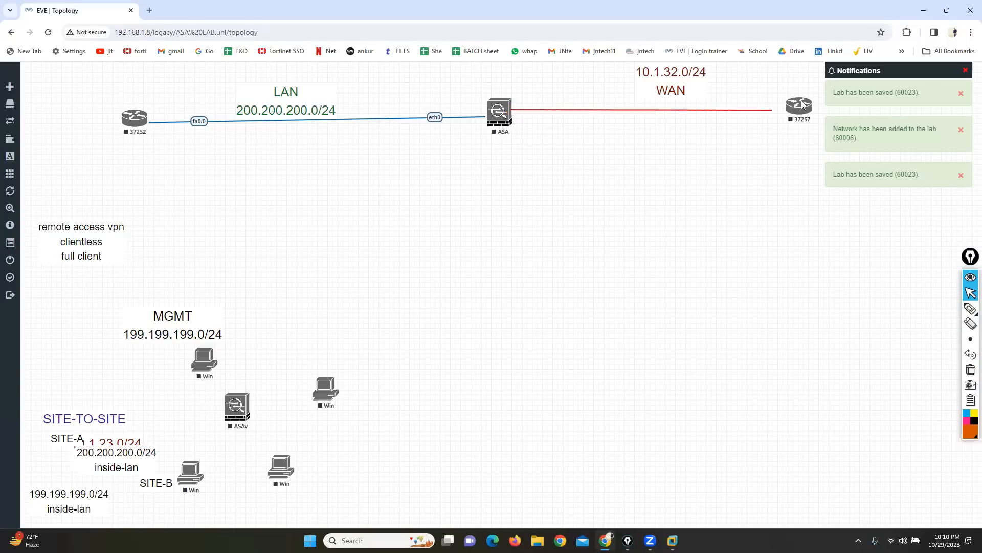
pyautogui.moveTo(802, 105); pyautogui.dragTo(800, 105)
pyautogui.click(511, 368)
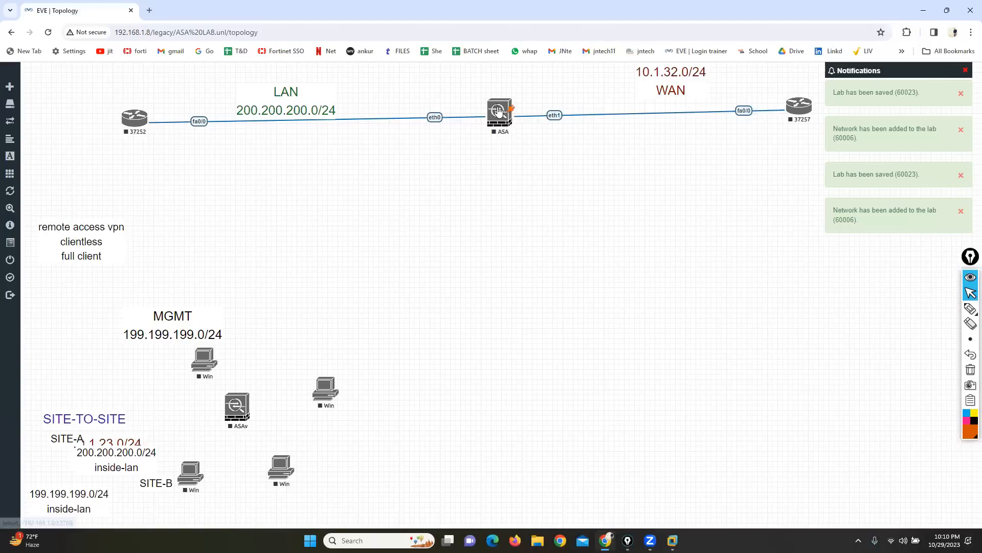
# Step: Start the ASA node and the two routers, 37252 and 37257
pyautogui.click(504, 110)
pyautogui.click(518, 129)
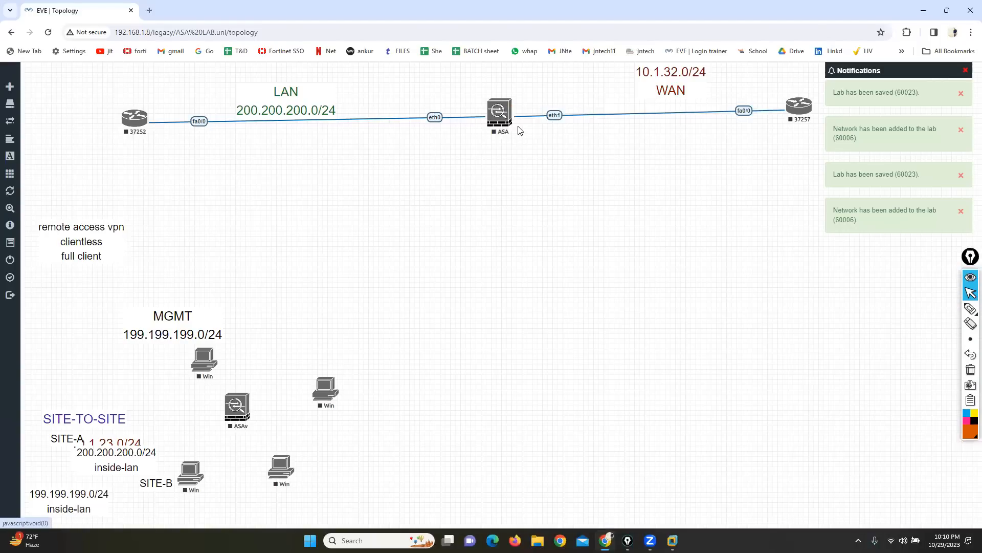
pyautogui.click(139, 122)
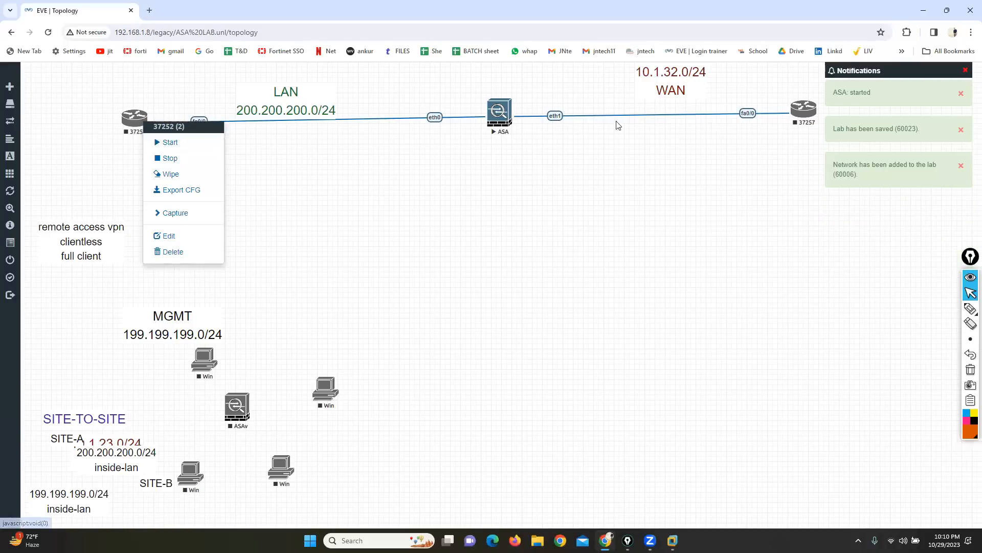
pyautogui.click(162, 145)
pyautogui.click(793, 115)
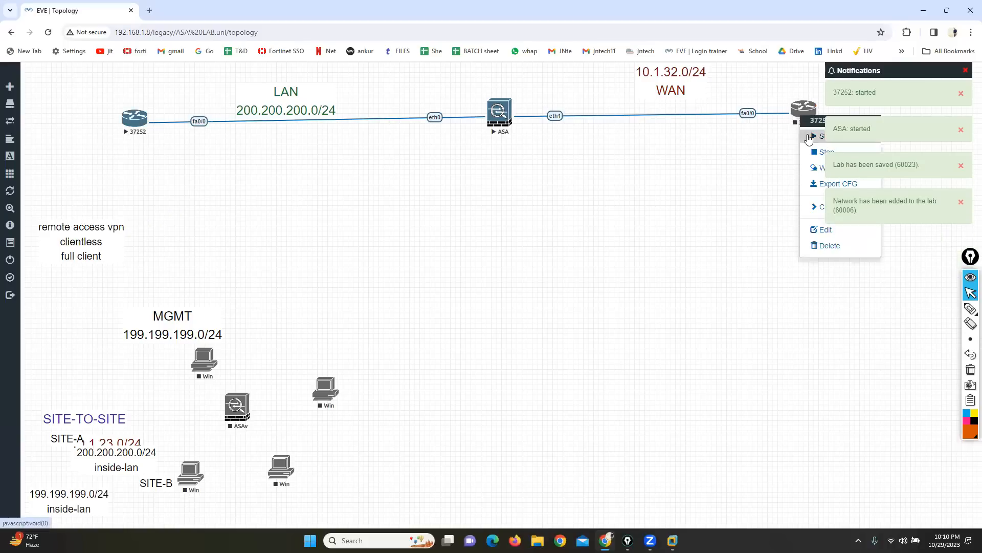
# Step: Open the ASA's console and widen its window to watch the boot output
pyautogui.click(495, 118)
pyautogui.click(523, 107)
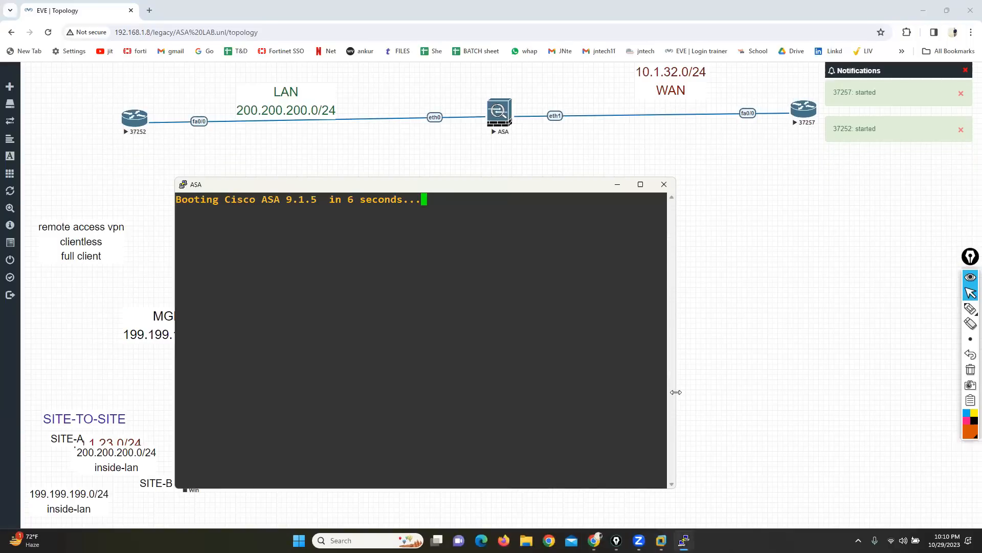
pyautogui.moveTo(678, 392); pyautogui.dragTo(844, 388)
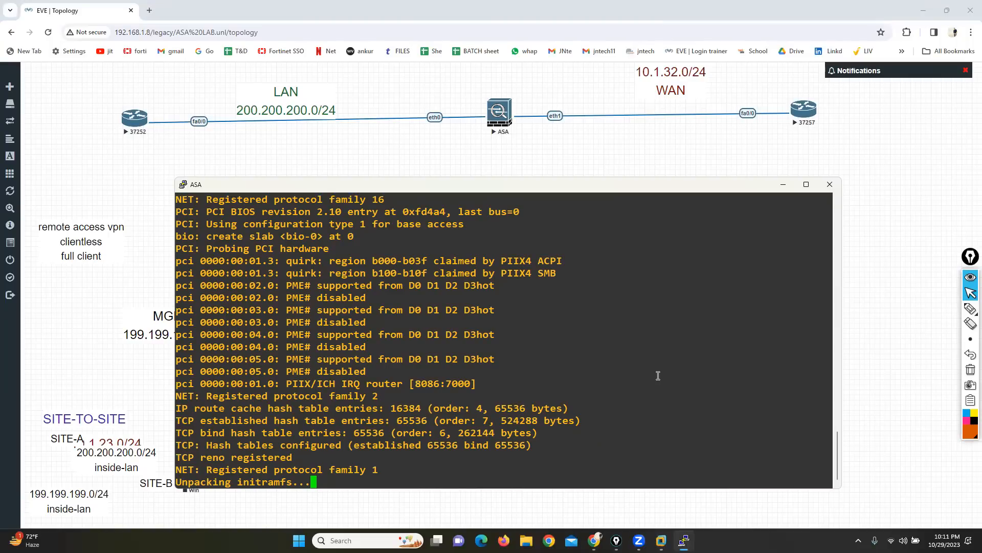
pyautogui.moveTo(633, 310); pyautogui.dragTo(609, 197)
pyautogui.moveTo(610, 323); pyautogui.dragTo(599, 335)
pyautogui.scroll(3, 629, 297)
pyautogui.scroll(-3, 767, 277)
# Step: Scribble freehand strokes over the topology with the annotation pen, and clear the ink
pyautogui.moveTo(970, 309)
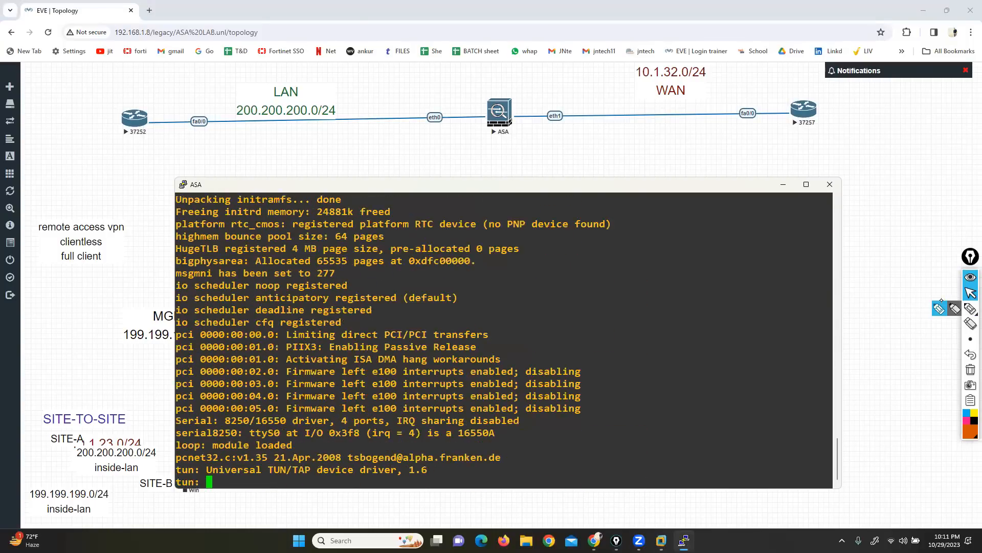
pyautogui.click(939, 309)
pyautogui.click(938, 308)
pyautogui.moveTo(814, 251); pyautogui.dragTo(641, 179)
pyautogui.moveTo(376, 188)
pyautogui.mouseDown()
pyautogui.moveTo(424, 340)
pyautogui.moveTo(642, 366)
pyautogui.moveTo(583, 345)
pyautogui.moveTo(300, 466)
pyautogui.mouseUp()
pyautogui.moveTo(81, 380)
pyautogui.mouseDown()
pyautogui.moveTo(228, 353)
pyautogui.moveTo(235, 393)
pyautogui.mouseUp()
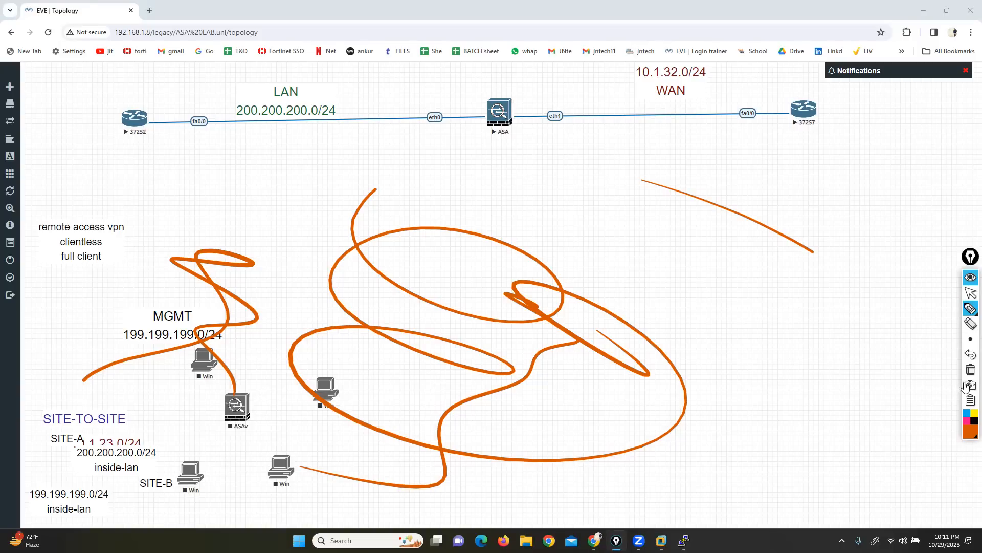
pyautogui.click(970, 369)
pyautogui.click(970, 294)
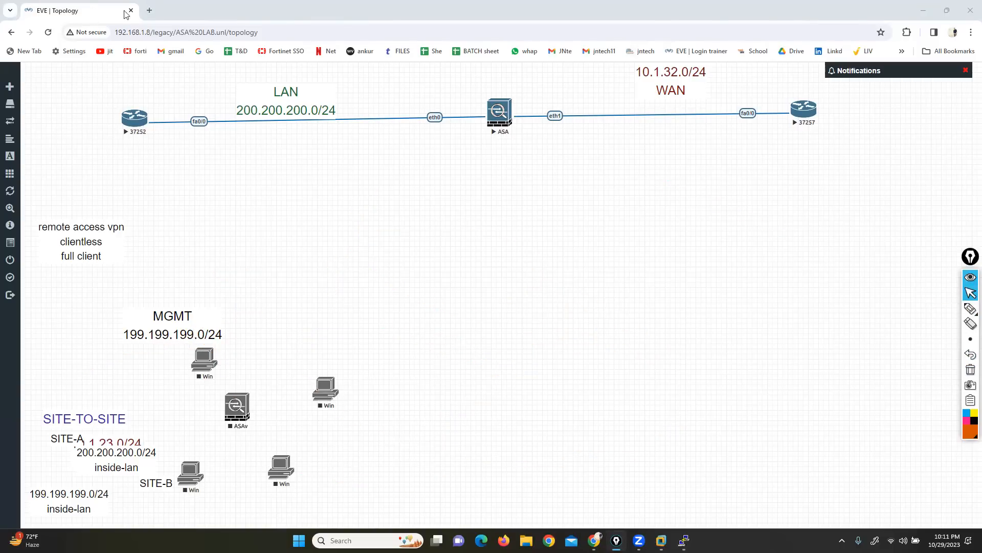
pyautogui.click(401, 164)
pyautogui.click(970, 308)
pyautogui.moveTo(813, 335)
pyautogui.mouseDown()
pyautogui.moveTo(796, 427)
pyautogui.moveTo(723, 455)
pyautogui.mouseUp()
pyautogui.click(970, 369)
pyautogui.click(970, 293)
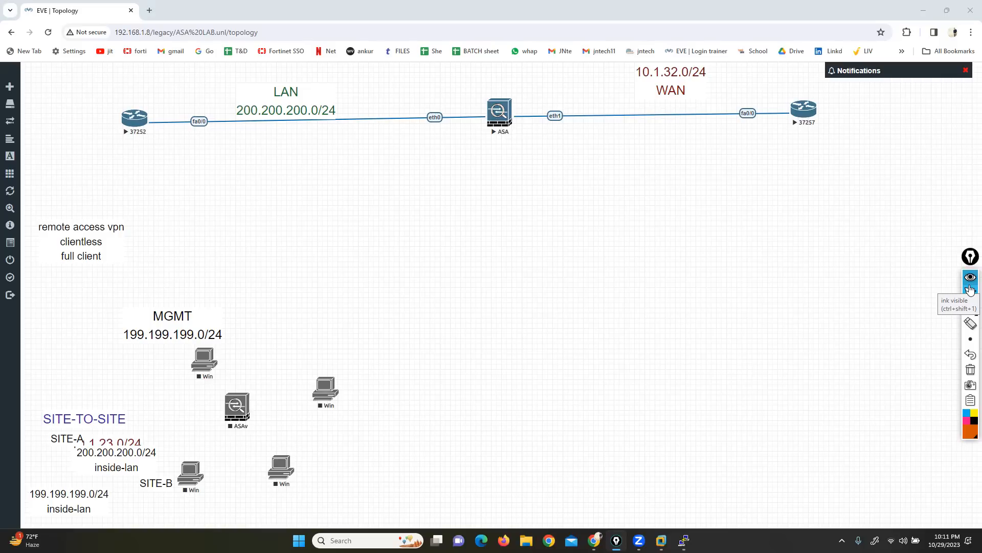
pyautogui.click(970, 291)
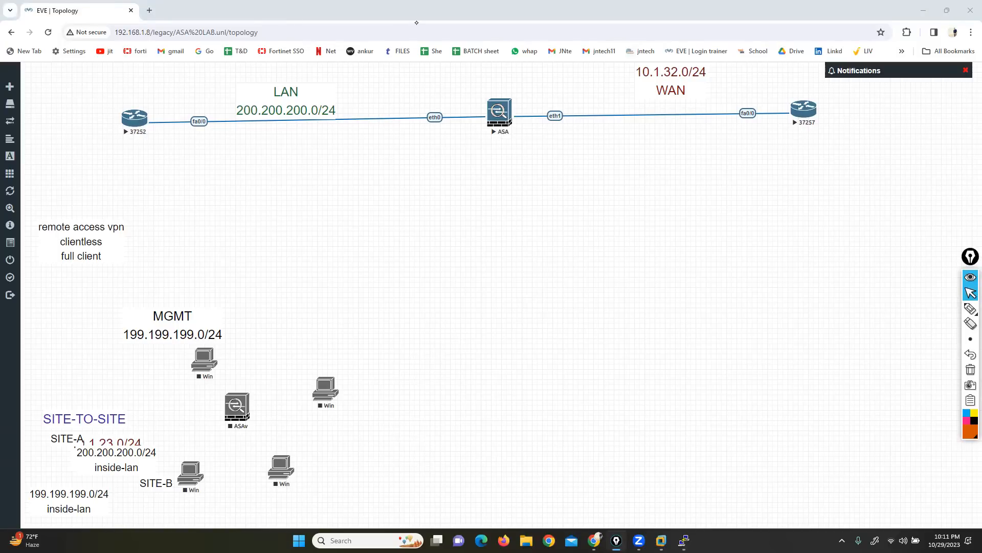
# Step: Handwrite L3 and L4 below the LAN link as annotations, and clear them
pyautogui.click(971, 308)
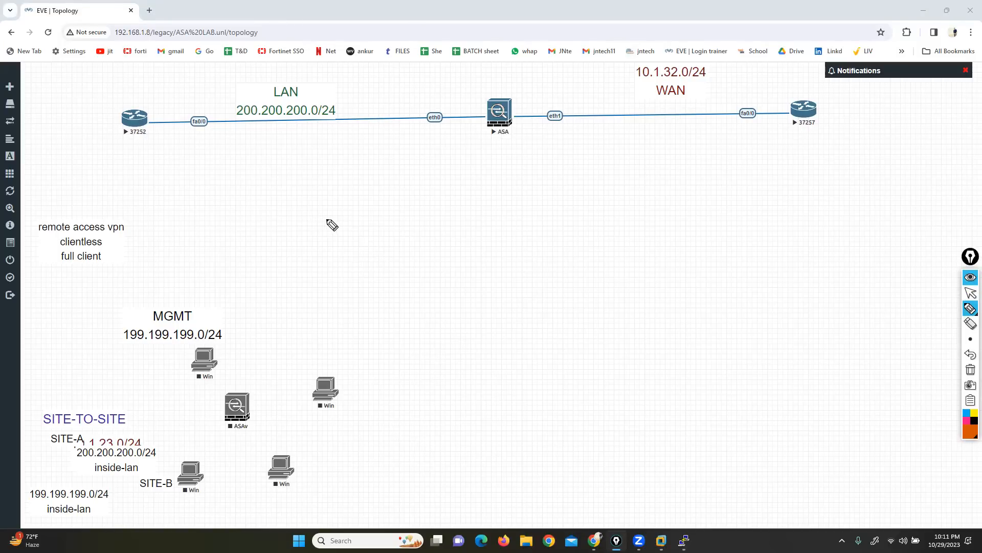
pyautogui.moveTo(328, 209); pyautogui.dragTo(353, 234)
pyautogui.moveTo(329, 265)
pyautogui.mouseDown()
pyautogui.moveTo(336, 293)
pyautogui.moveTo(352, 293)
pyautogui.mouseUp()
pyautogui.moveTo(354, 270); pyautogui.dragTo(369, 298)
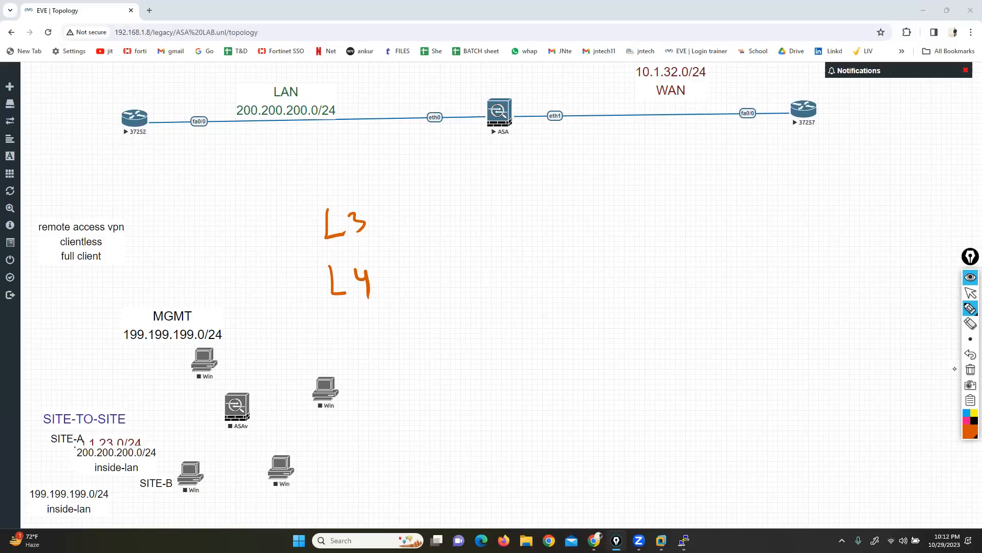
pyautogui.click(971, 369)
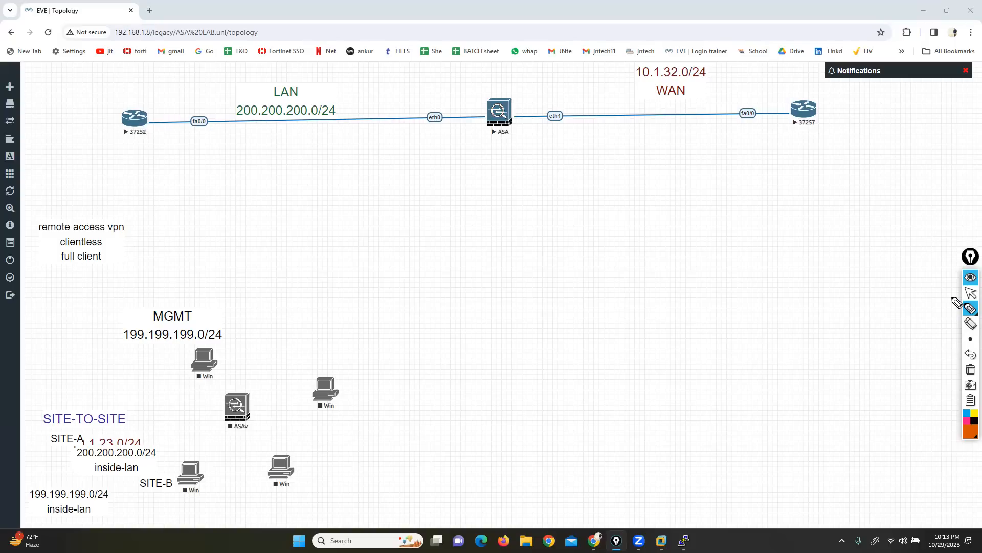
# Step: Handwrite FTP in square brackets beneath router 37252
pyautogui.moveTo(90, 161)
pyautogui.mouseDown()
pyautogui.moveTo(89, 192)
pyautogui.moveTo(97, 158)
pyautogui.mouseUp()
pyautogui.moveTo(87, 174); pyautogui.dragTo(127, 163)
pyautogui.moveTo(115, 165)
pyautogui.mouseDown()
pyautogui.moveTo(114, 191)
pyautogui.moveTo(134, 180)
pyautogui.moveTo(167, 190)
pyautogui.mouseUp()
pyautogui.moveTo(76, 149)
pyautogui.mouseDown()
pyautogui.moveTo(59, 174)
pyautogui.moveTo(71, 199)
pyautogui.mouseUp()
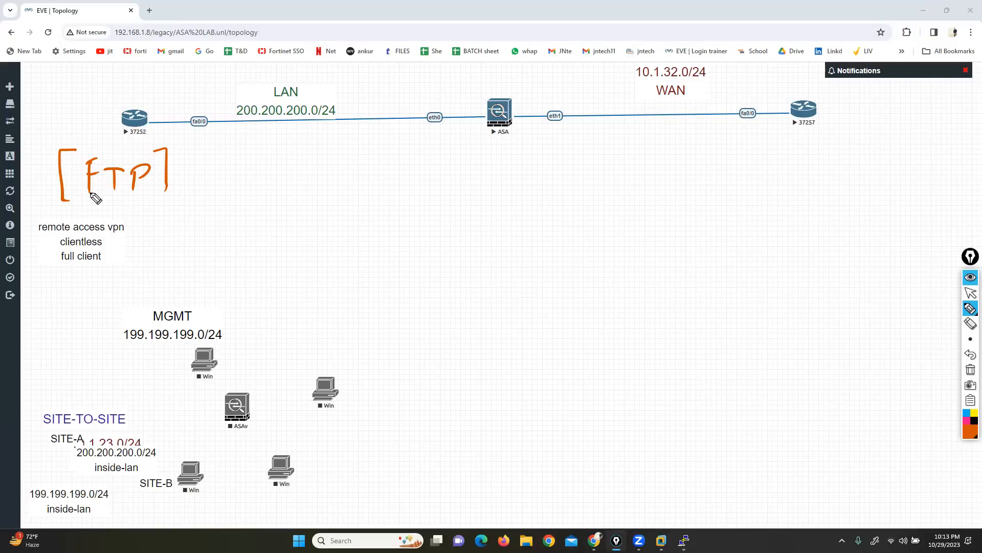
# Step: Sketch a computer and a server box below the topology, and handwrite FTP beneath the computer
pyautogui.moveTo(312, 263)
pyautogui.mouseDown()
pyautogui.moveTo(273, 263)
pyautogui.moveTo(312, 265)
pyautogui.moveTo(303, 296)
pyautogui.mouseUp()
pyautogui.moveTo(831, 237)
pyautogui.mouseDown()
pyautogui.moveTo(793, 306)
pyautogui.moveTo(856, 241)
pyautogui.moveTo(821, 237)
pyautogui.mouseUp()
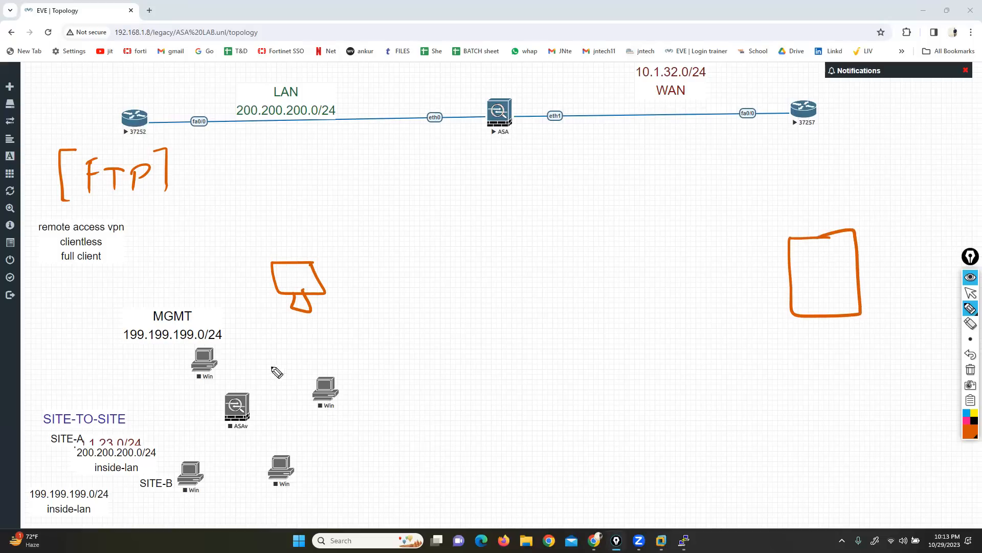
pyautogui.moveTo(248, 348); pyautogui.dragTo(251, 322)
pyautogui.moveTo(249, 321); pyautogui.dragTo(261, 319)
pyautogui.moveTo(248, 333); pyautogui.dragTo(279, 329)
pyautogui.moveTo(271, 328)
pyautogui.mouseDown()
pyautogui.moveTo(270, 343)
pyautogui.moveTo(290, 340)
pyautogui.moveTo(290, 350)
pyautogui.mouseUp()
pyautogui.moveTo(291, 328); pyautogui.dragTo(295, 342)
# Step: Handwrite FTP Server beneath the sketched server box and enclose it in square brackets
pyautogui.moveTo(816, 329); pyautogui.dragTo(813, 353)
pyautogui.moveTo(815, 329); pyautogui.dragTo(825, 327)
pyautogui.moveTo(815, 340)
pyautogui.mouseDown()
pyautogui.moveTo(844, 351)
pyautogui.moveTo(856, 328)
pyautogui.mouseUp()
pyautogui.moveTo(873, 324)
pyautogui.mouseDown()
pyautogui.moveTo(863, 351)
pyautogui.moveTo(864, 339)
pyautogui.mouseUp()
pyautogui.moveTo(827, 368)
pyautogui.mouseDown()
pyautogui.moveTo(817, 393)
pyautogui.moveTo(859, 382)
pyautogui.moveTo(895, 397)
pyautogui.mouseUp()
pyautogui.click(881, 384)
pyautogui.moveTo(885, 322); pyautogui.dragTo(906, 402)
pyautogui.moveTo(813, 321); pyautogui.dragTo(802, 413)
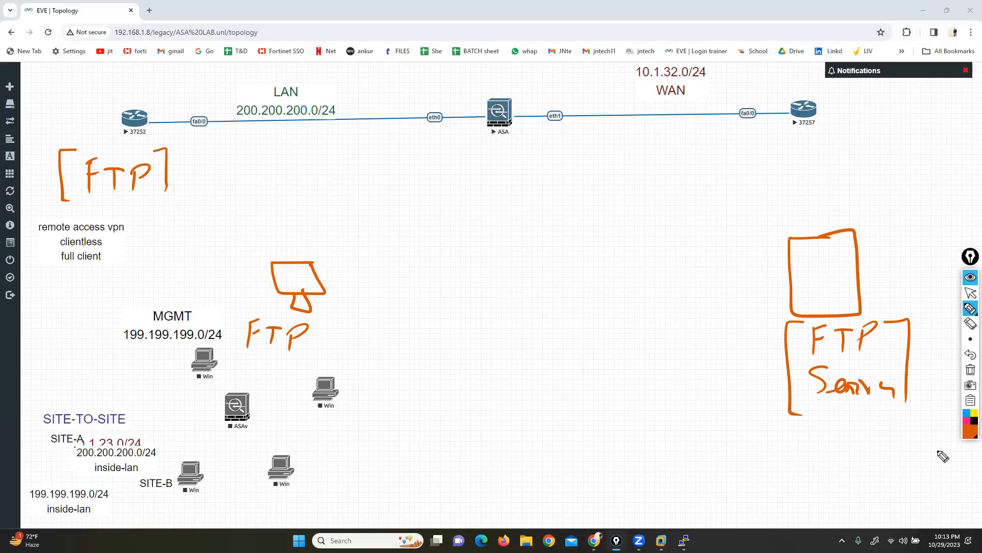
# Step: Draw an arrow from the sketched computer to the server box, and undo it
pyautogui.click(971, 428)
pyautogui.click(967, 306)
pyautogui.click(935, 309)
pyautogui.moveTo(379, 277)
pyautogui.mouseDown()
pyautogui.moveTo(767, 266)
pyautogui.moveTo(782, 278)
pyautogui.mouseUp()
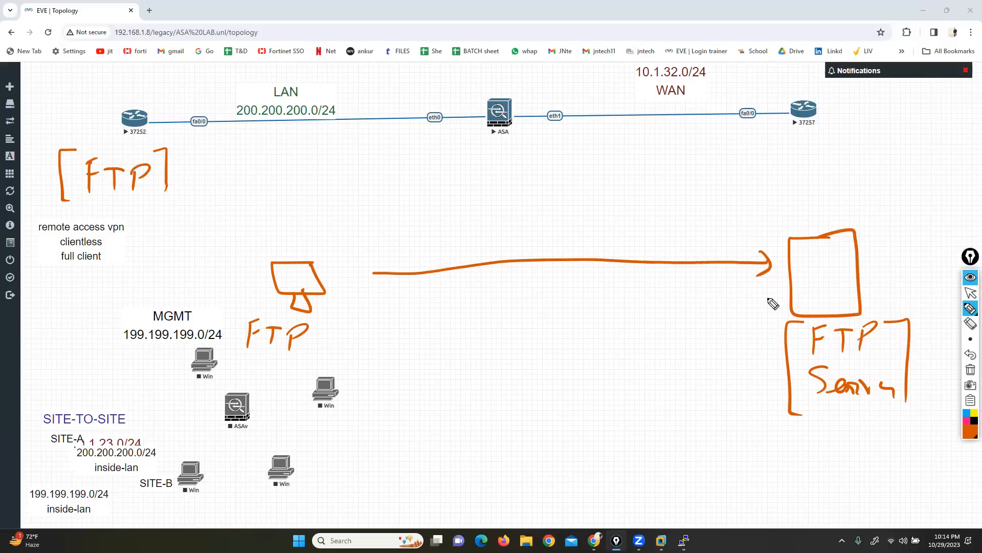
pyautogui.click(970, 354)
pyautogui.click(971, 354)
# Step: Draw a long box linking the computer to the server, handwrite 21 and 20 in brackets beside the diagram, and underline 21
pyautogui.moveTo(781, 254)
pyautogui.mouseDown()
pyautogui.moveTo(332, 261)
pyautogui.moveTo(333, 338)
pyautogui.moveTo(582, 350)
pyautogui.moveTo(782, 344)
pyautogui.moveTo(786, 259)
pyautogui.mouseUp()
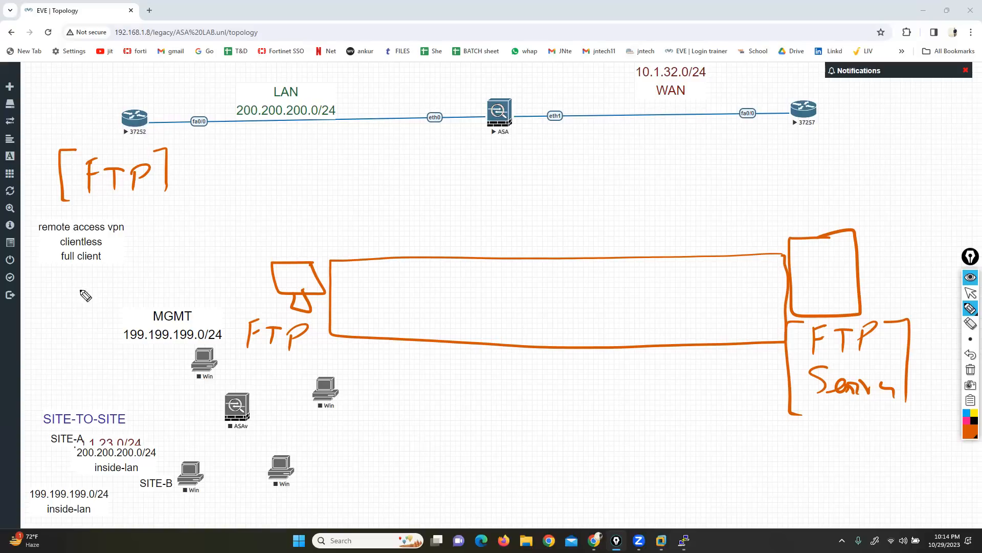
pyautogui.moveTo(58, 314); pyautogui.dragTo(109, 334)
pyautogui.moveTo(43, 302); pyautogui.dragTo(50, 349)
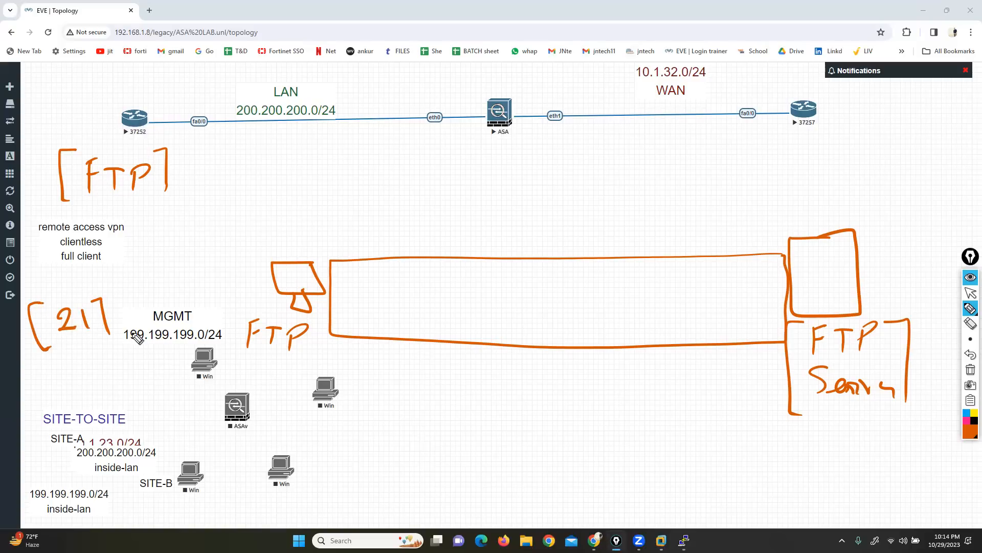
pyautogui.moveTo(44, 273)
pyautogui.mouseDown()
pyautogui.moveTo(64, 289)
pyautogui.moveTo(80, 256)
pyautogui.moveTo(94, 282)
pyautogui.moveTo(27, 303)
pyautogui.mouseUp()
pyautogui.click(73, 276)
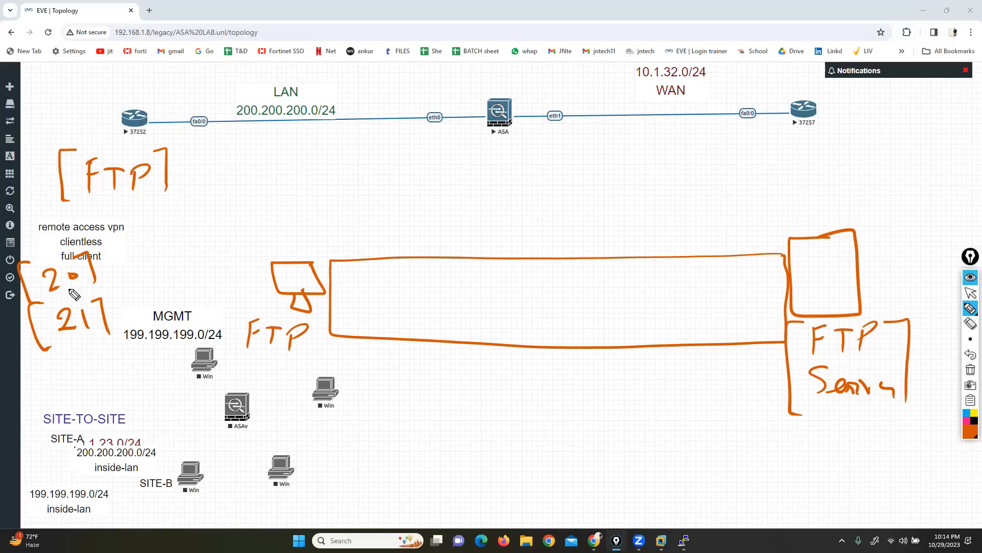
pyautogui.moveTo(70, 340); pyautogui.dragTo(93, 333)
# Step: Handwrite CL above and DL below the linking box, and put both labels in square brackets
pyautogui.moveTo(490, 214)
pyautogui.mouseDown()
pyautogui.moveTo(489, 230)
pyautogui.moveTo(522, 223)
pyautogui.mouseUp()
pyautogui.moveTo(481, 365); pyautogui.dragTo(482, 389)
pyautogui.moveTo(483, 364); pyautogui.dragTo(500, 389)
pyautogui.moveTo(512, 370); pyautogui.dragTo(538, 390)
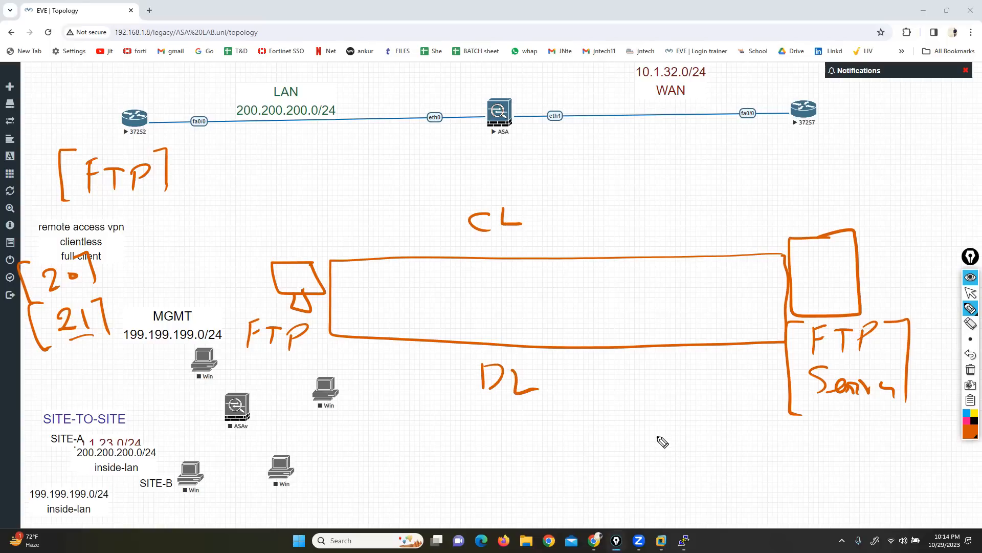
pyautogui.moveTo(516, 197)
pyautogui.mouseDown()
pyautogui.moveTo(542, 204)
pyautogui.moveTo(539, 239)
pyautogui.mouseUp()
pyautogui.moveTo(474, 202); pyautogui.dragTo(459, 239)
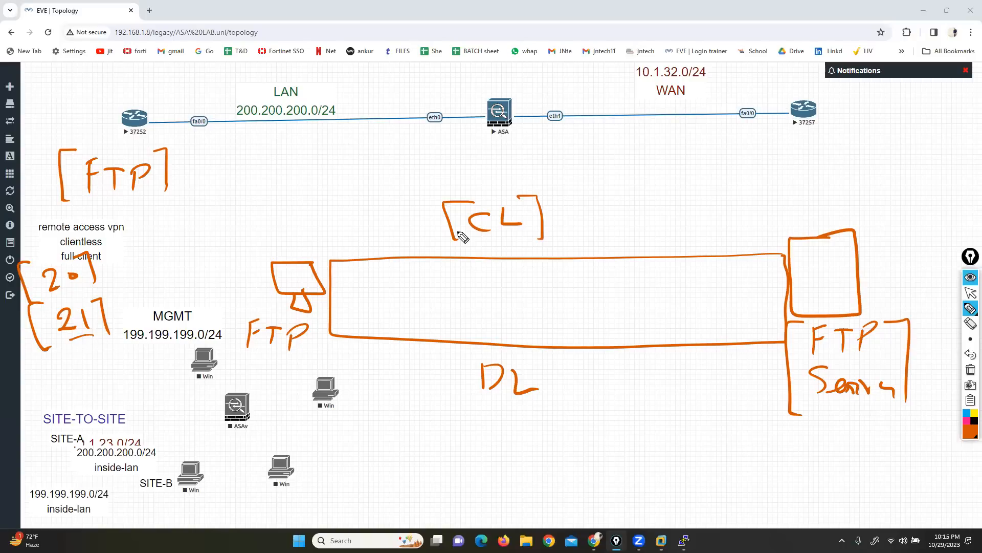
pyautogui.moveTo(532, 365)
pyautogui.mouseDown()
pyautogui.moveTo(552, 361)
pyautogui.moveTo(554, 391)
pyautogui.mouseUp()
pyautogui.moveTo(471, 363); pyautogui.dragTo(469, 397)
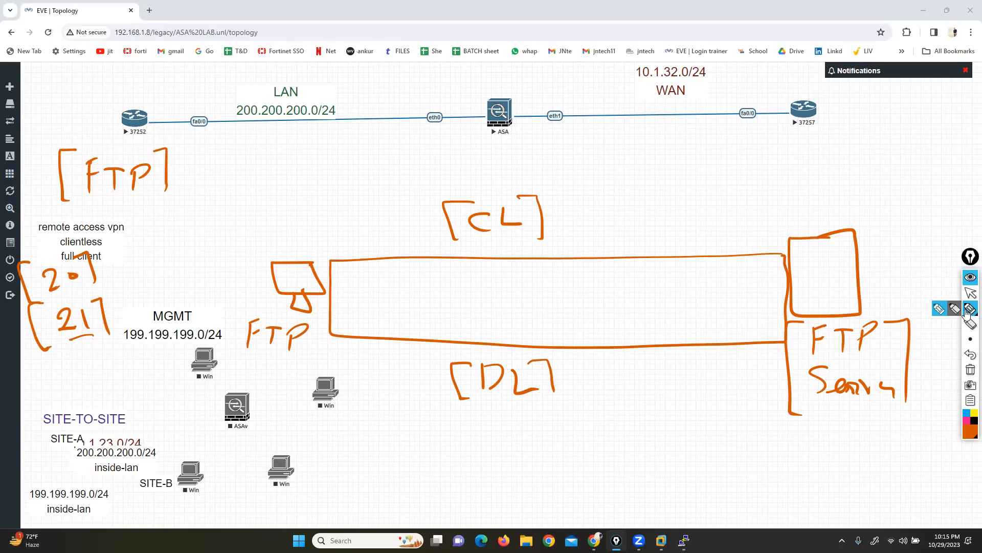
# Step: Undo the last bracket stroke, and erase the long box linking the computer and server
pyautogui.click(971, 357)
pyautogui.click(708, 244)
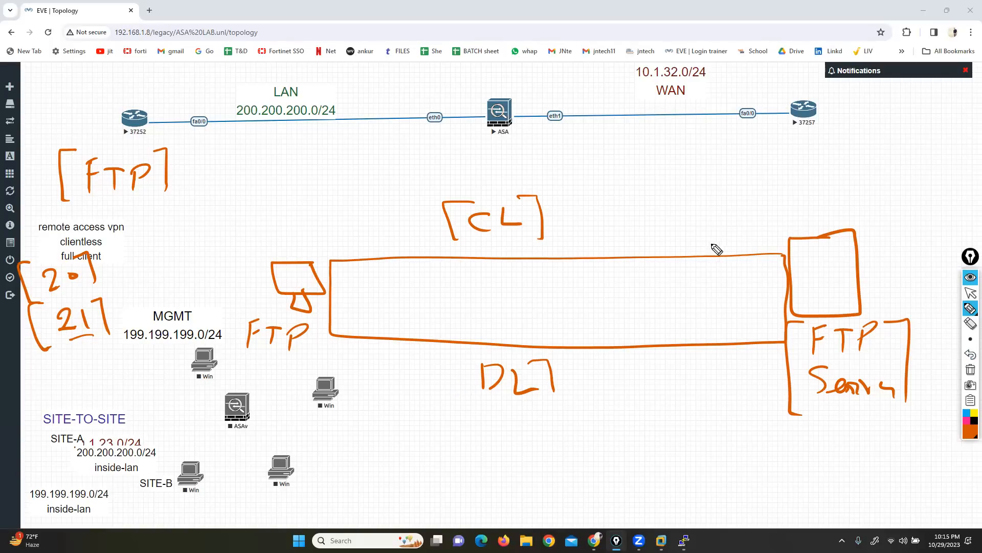
pyautogui.click(970, 323)
pyautogui.moveTo(687, 241); pyautogui.dragTo(695, 373)
pyautogui.click(970, 309)
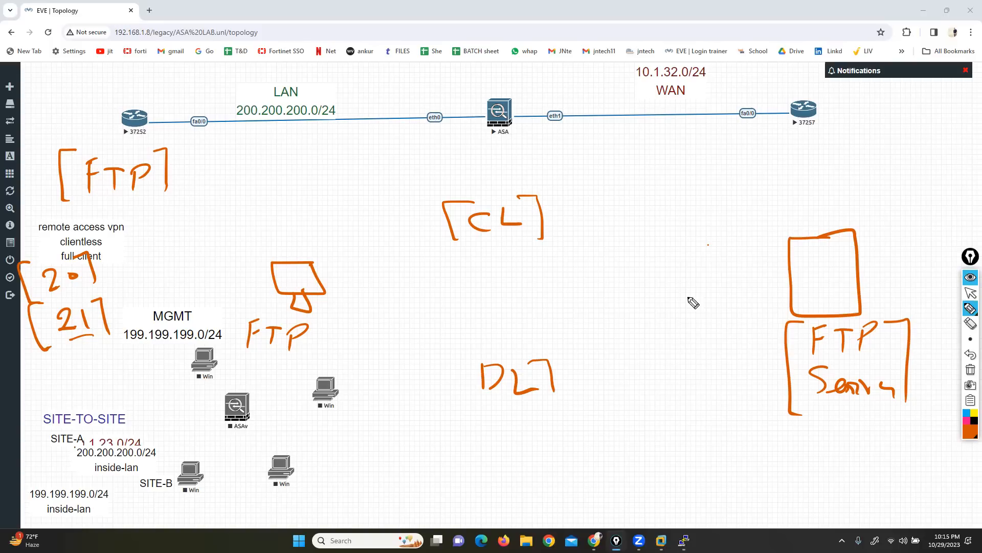
# Step: Draw an arrow from the computer to the server, labelled 52000 at the computer end and 21 at the server end
pyautogui.moveTo(336, 265)
pyautogui.mouseDown()
pyautogui.moveTo(775, 261)
pyautogui.moveTo(770, 267)
pyautogui.mouseUp()
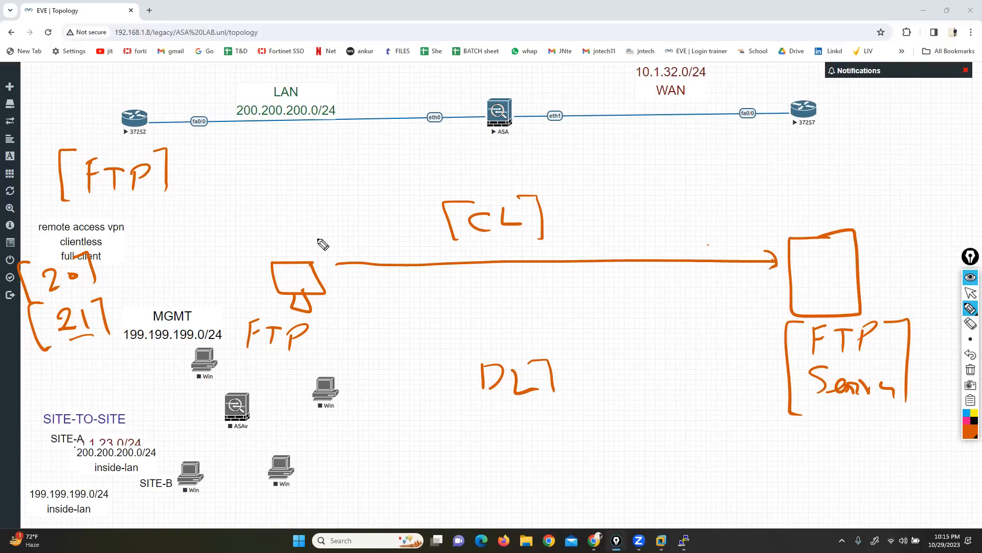
pyautogui.moveTo(329, 232)
pyautogui.mouseDown()
pyautogui.moveTo(318, 251)
pyautogui.moveTo(393, 241)
pyautogui.mouseUp()
pyautogui.moveTo(756, 211); pyautogui.dragTo(789, 223)
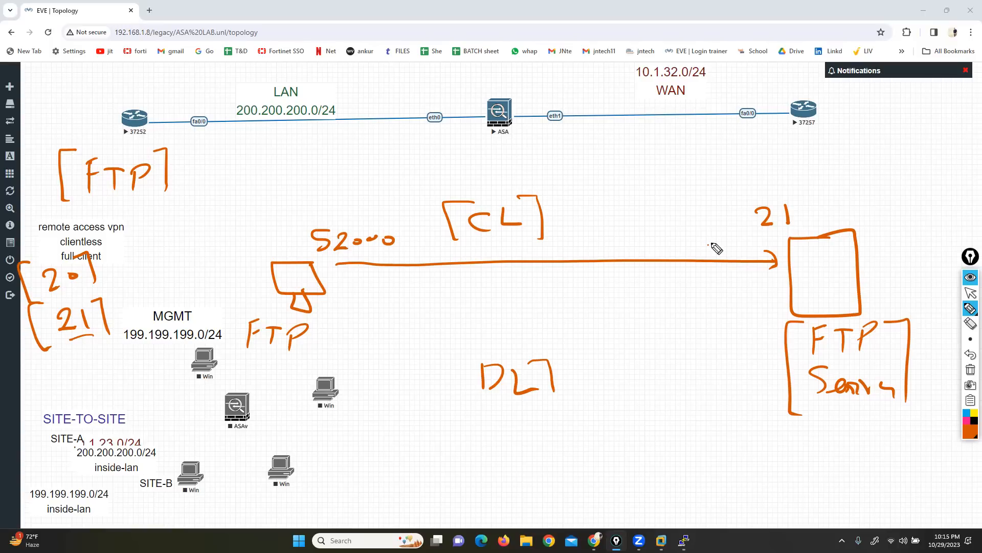
# Step: Draw a second link beneath the arrow labelled 52005 and 20 at its ends, and bracket the 52000 label
pyautogui.moveTo(341, 265)
pyautogui.mouseDown()
pyautogui.moveTo(342, 309)
pyautogui.moveTo(619, 323)
pyautogui.moveTo(796, 317)
pyautogui.moveTo(780, 261)
pyautogui.mouseUp()
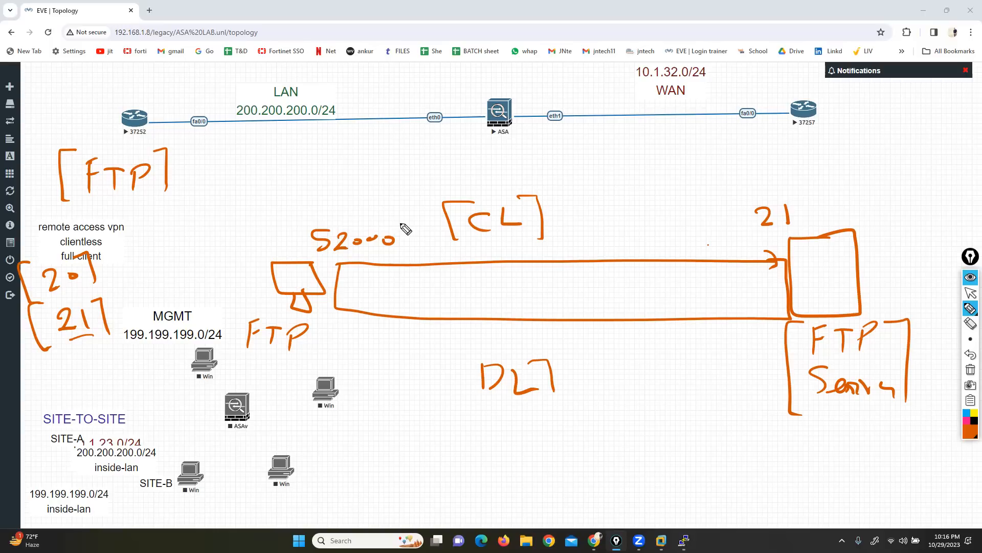
pyautogui.moveTo(389, 221); pyautogui.dragTo(413, 253)
pyautogui.moveTo(305, 221); pyautogui.dragTo(297, 260)
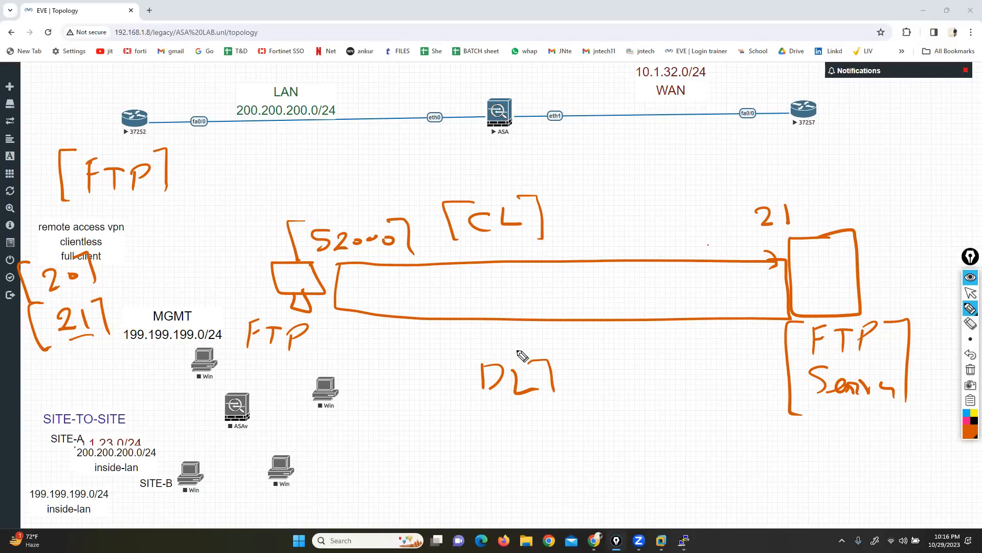
pyautogui.moveTo(364, 291)
pyautogui.mouseDown()
pyautogui.moveTo(351, 310)
pyautogui.moveTo(402, 306)
pyautogui.moveTo(405, 296)
pyautogui.moveTo(423, 306)
pyautogui.mouseUp()
pyautogui.moveTo(754, 296)
pyautogui.mouseDown()
pyautogui.moveTo(772, 308)
pyautogui.moveTo(776, 298)
pyautogui.mouseUp()
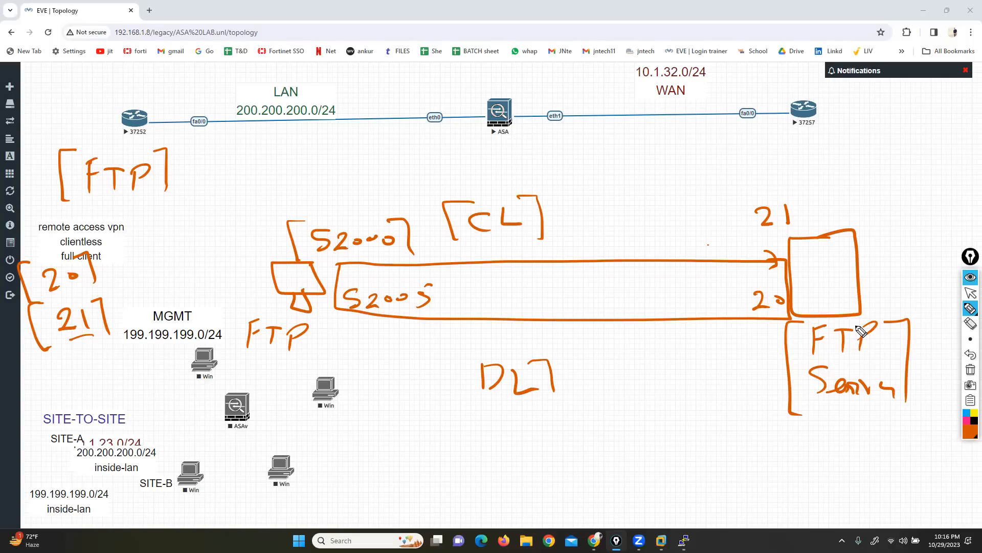
# Step: Draw an ink box around the ASA node, and open the ASA's console
pyautogui.moveTo(525, 80)
pyautogui.mouseDown()
pyautogui.moveTo(467, 92)
pyautogui.moveTo(464, 145)
pyautogui.moveTo(532, 120)
pyautogui.moveTo(523, 73)
pyautogui.mouseUp()
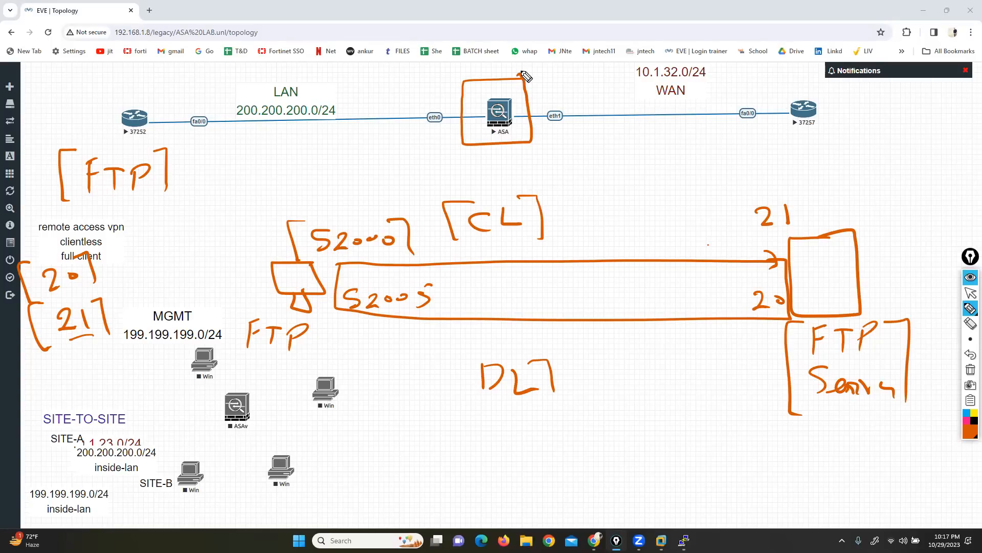
pyautogui.click(971, 292)
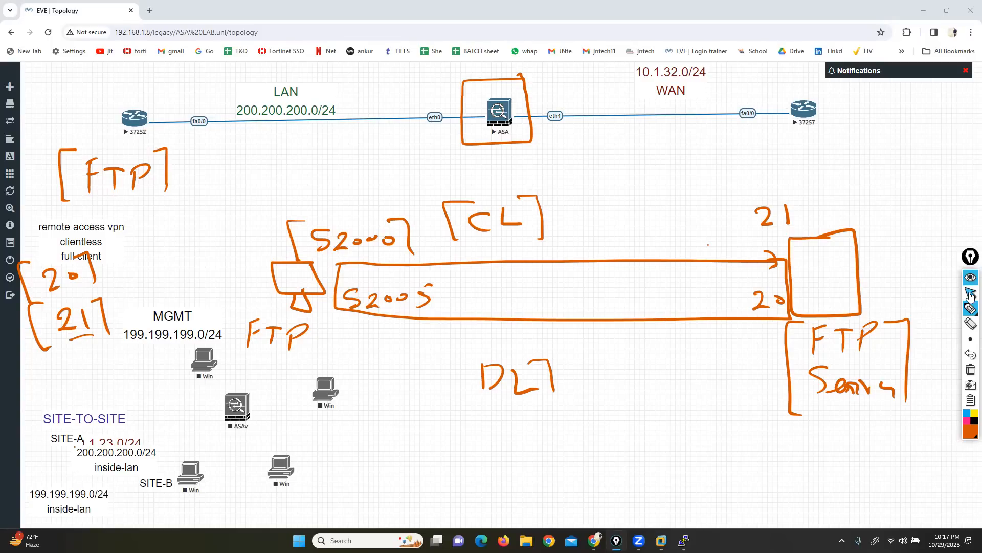
pyautogui.click(491, 111)
pyautogui.click(499, 107)
pyautogui.moveTo(250, 27); pyautogui.dragTo(507, 184)
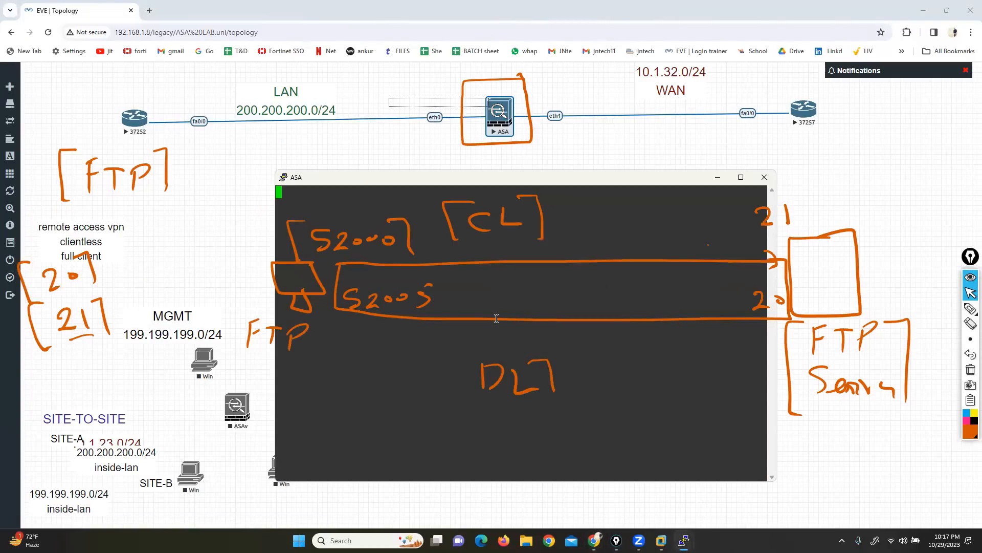
# Step: Enter privileged mode on the ASA with enable, and display the running configuration with sh run
pyautogui.press('Return')
pyautogui.press('Return')
pyautogui.press('Return')
pyautogui.write('ena')
pyautogui.press('Tab')
pyautogui.press('Return')
pyautogui.press('Return')
pyautogui.press('Return')
pyautogui.write('sh run')
pyautogui.press('Return')
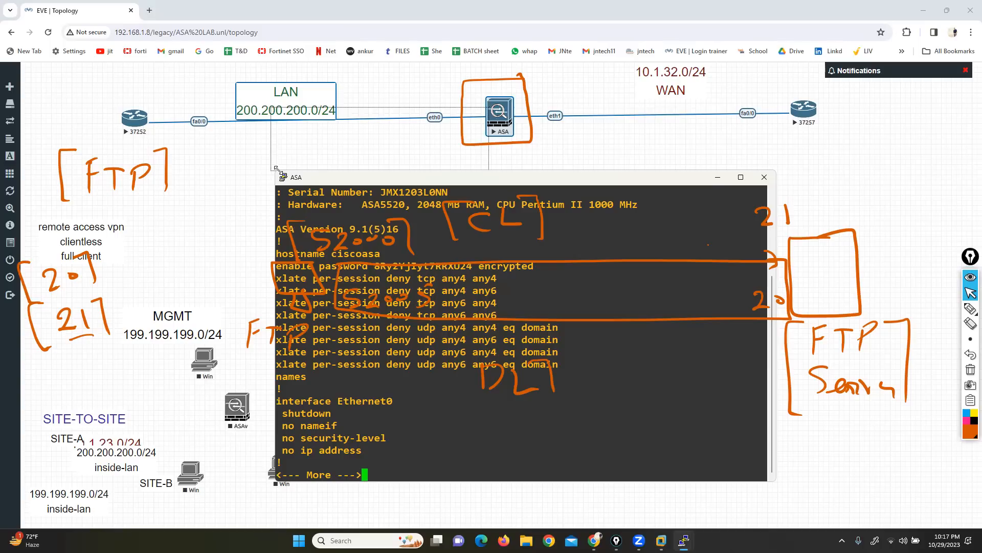
# Step: Enlarge the ASA console window, close the duplicate ASA session, and bring the enlarged console back to the front
pyautogui.moveTo(275, 169); pyautogui.dragTo(164, 84)
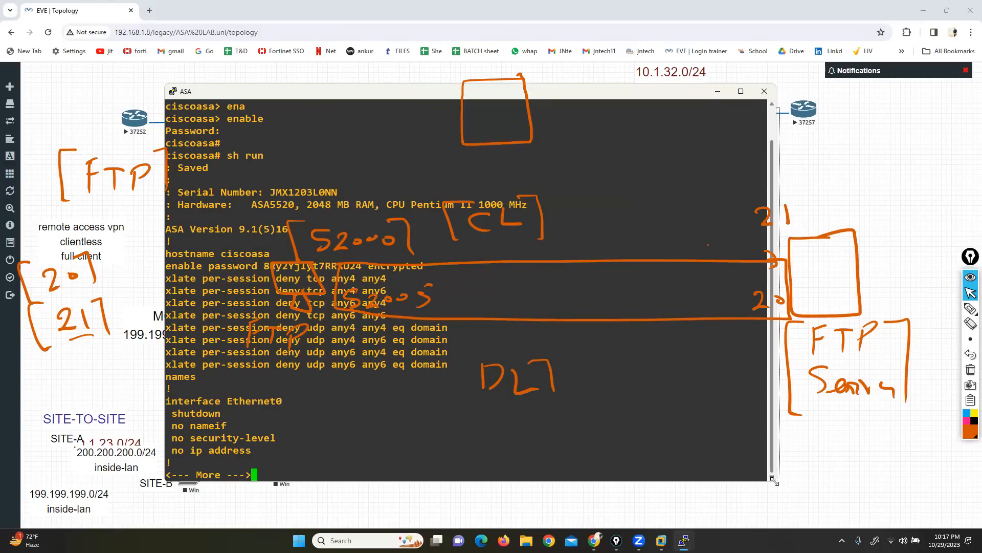
pyautogui.moveTo(775, 481); pyautogui.dragTo(886, 493)
pyautogui.click(889, 463)
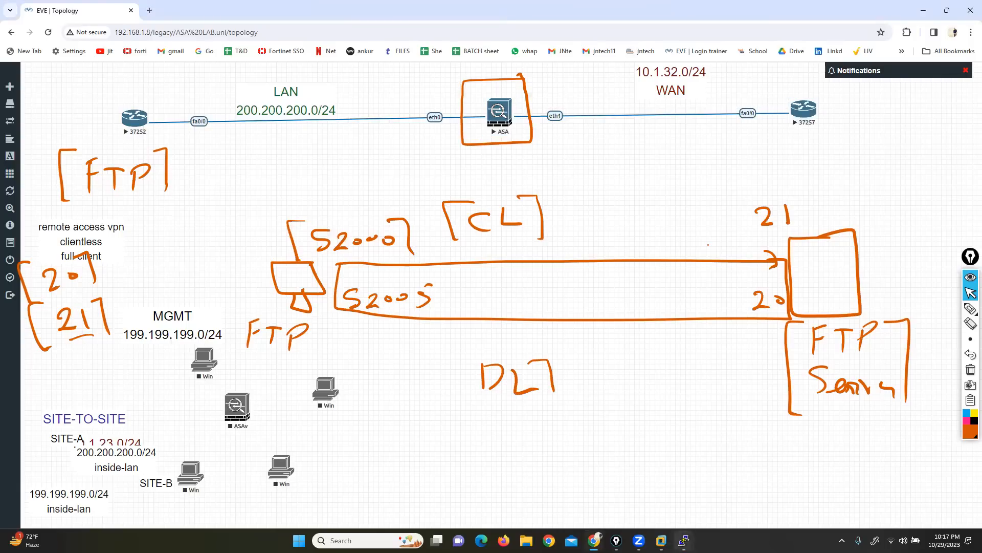
pyautogui.moveTo(685, 540)
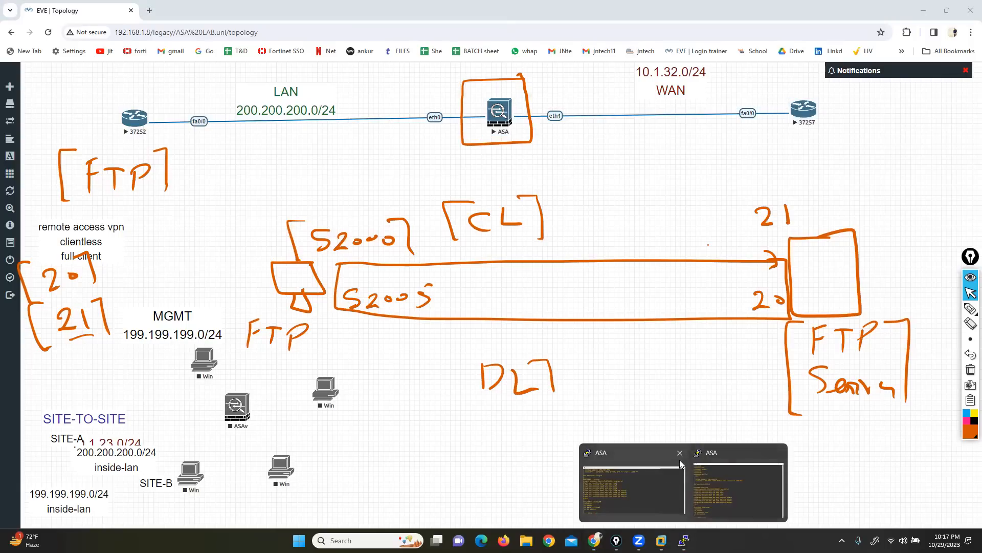
pyautogui.click(628, 491)
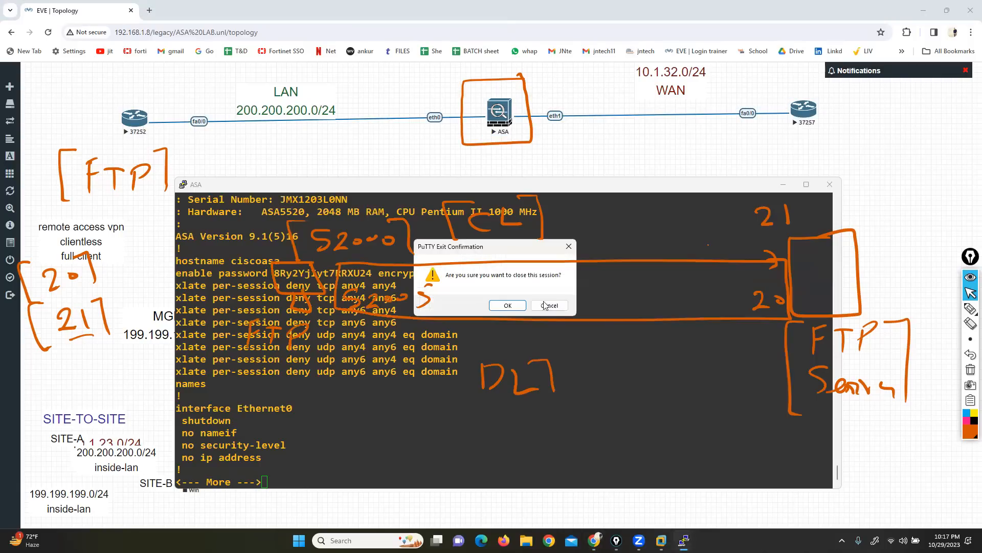
pyautogui.click(509, 307)
pyautogui.moveTo(681, 535)
pyautogui.click(668, 483)
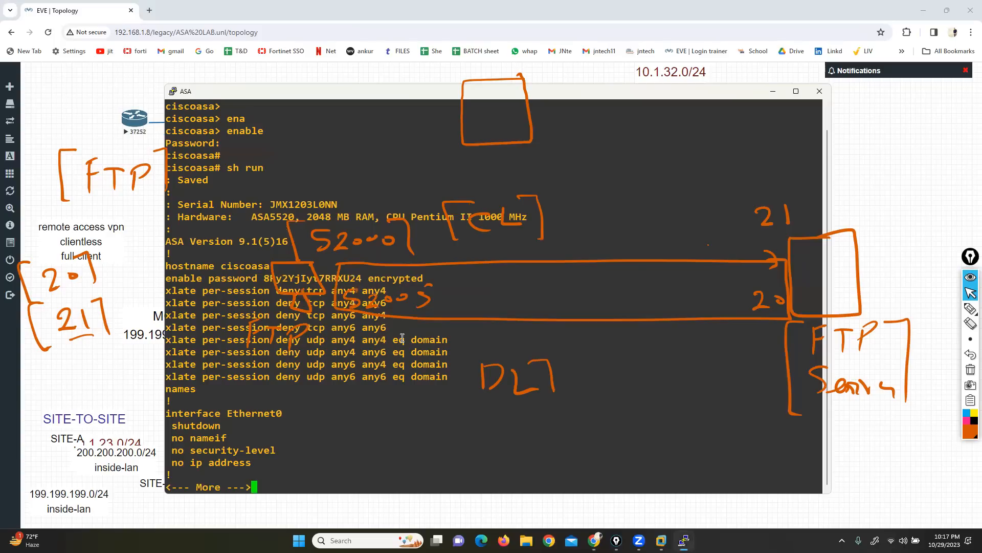
# Step: Page through the ASA's running configuration to examine the inspect entries under policy-map global_policy
pyautogui.press('Return')
pyautogui.press('Return')
pyautogui.press('Return')
pyautogui.press('Return')
pyautogui.press('Return')
pyautogui.press('Return')
pyautogui.press('Return')
pyautogui.press('Return')
pyautogui.press('Return')
pyautogui.press('Return')
pyautogui.press('Return')
pyautogui.press('Return')
pyautogui.press('Return')
pyautogui.press('Return')
pyautogui.press('Return')
pyautogui.press('Return')
pyautogui.press('Return')
pyautogui.press('Return')
pyautogui.press('Return')
pyautogui.press('Return')
pyautogui.press('Return')
pyautogui.press('Return')
pyautogui.press('Return')
pyautogui.press('Return')
pyautogui.press('Return')
pyautogui.press('Return')
pyautogui.press('Return')
pyautogui.press('Return')
pyautogui.press('Return')
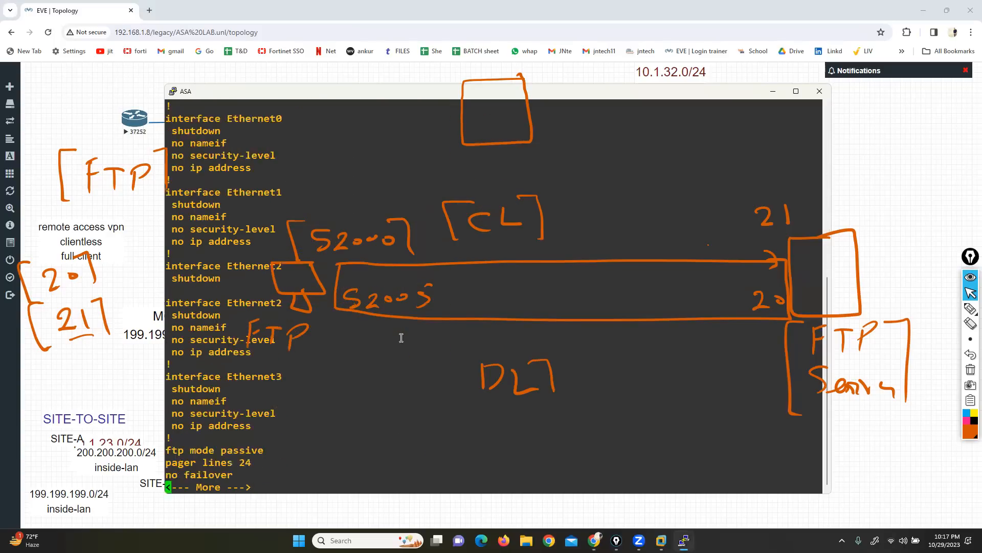
pyautogui.press('Return')
pyautogui.press('Return')
pyautogui.press('Return')
pyautogui.press('Return')
pyautogui.press('Return')
pyautogui.press('Return')
pyautogui.press('Return')
pyautogui.press('Return')
pyautogui.press('Return')
pyautogui.press('Return')
pyautogui.press('Return')
pyautogui.press('Return')
pyautogui.press('Return')
pyautogui.press('Return')
pyautogui.press('Return')
pyautogui.press('Return')
pyautogui.press('Return')
pyautogui.press('Return')
pyautogui.press('Return')
pyautogui.press('Return')
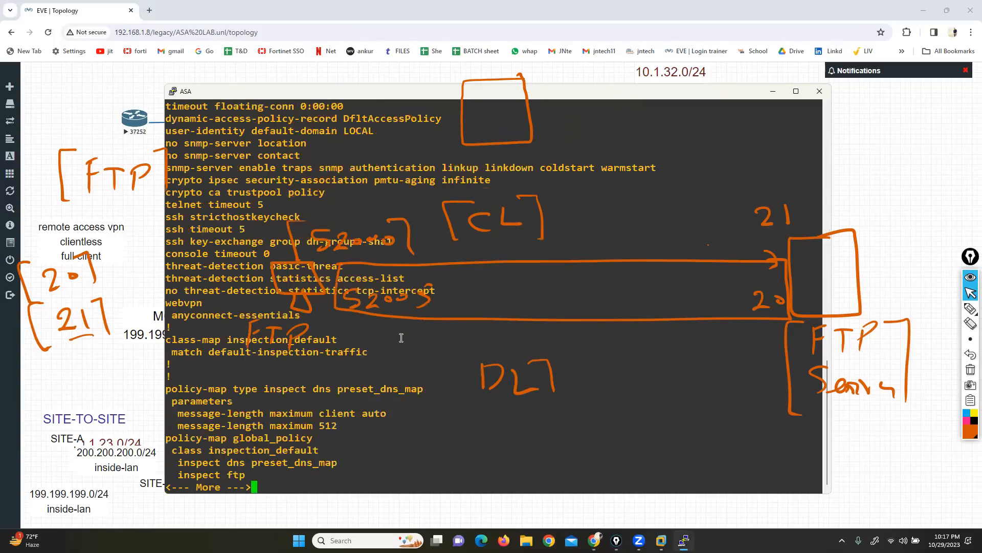
pyautogui.press('Return')
pyautogui.press('Return')
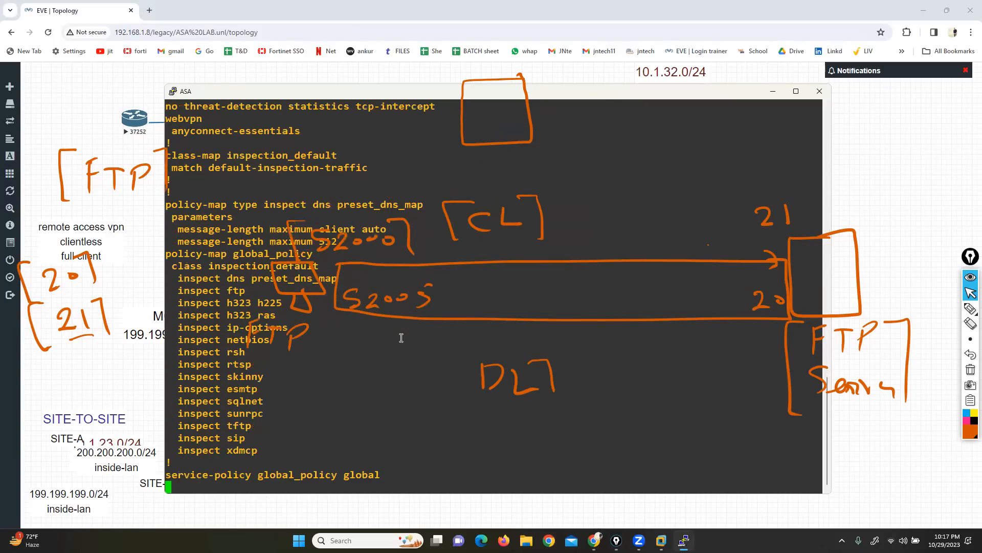
# Step: Clear all ink, and handwrite 15 and 18 between enclosing strokes over the console with a short stroke beneath
pyautogui.click(968, 371)
pyautogui.click(971, 308)
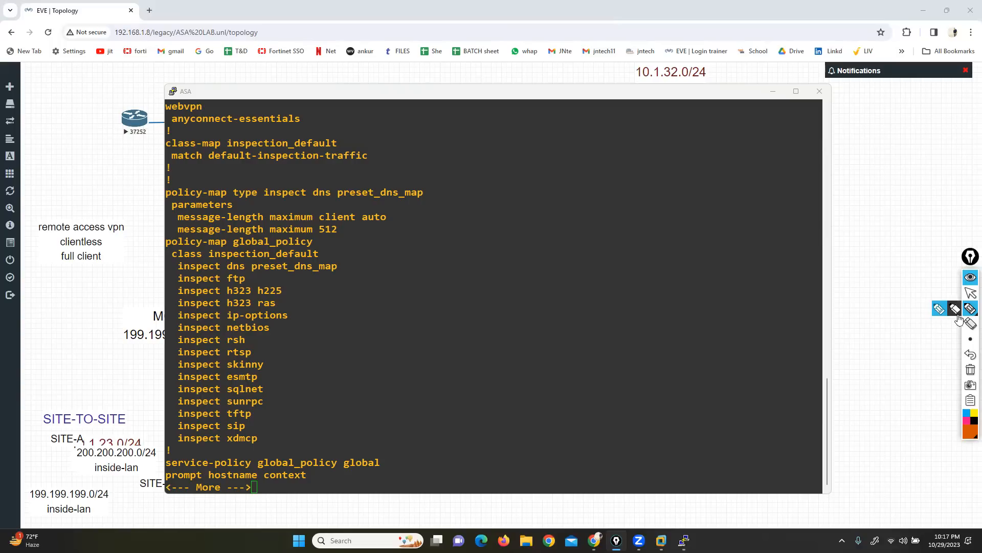
pyautogui.moveTo(397, 121)
pyautogui.mouseDown()
pyautogui.moveTo(397, 139)
pyautogui.moveTo(412, 139)
pyautogui.mouseUp()
pyautogui.moveTo(512, 115); pyautogui.dragTo(485, 138)
pyautogui.moveTo(532, 95); pyautogui.dragTo(535, 146)
pyautogui.moveTo(369, 106); pyautogui.dragTo(376, 150)
pyautogui.moveTo(461, 154); pyautogui.dragTo(443, 177)
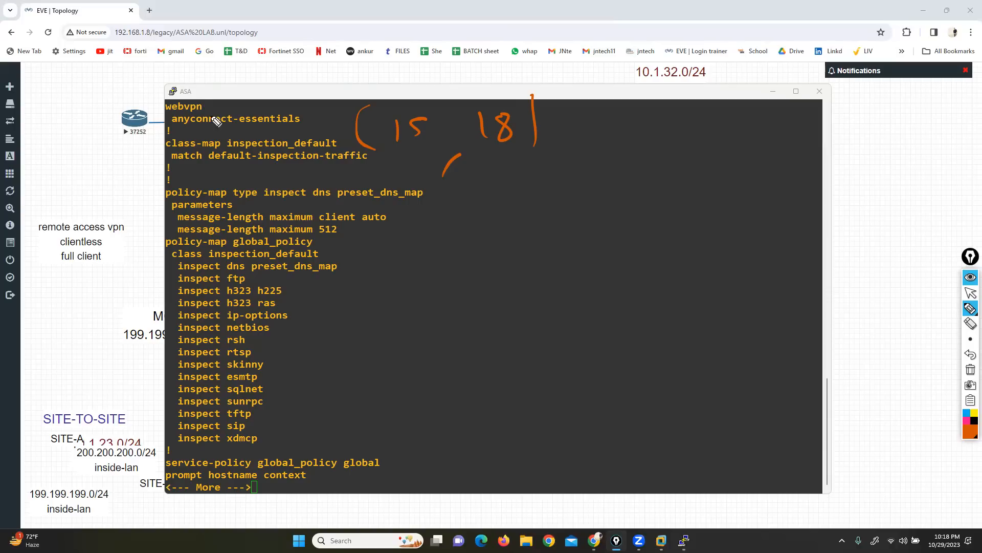
# Step: Handwrite SMTP in square brackets above the console text, undoing stray strokes along the way
pyautogui.moveTo(245, 60)
pyautogui.mouseDown()
pyautogui.moveTo(225, 73)
pyautogui.moveTo(221, 92)
pyautogui.mouseUp()
pyautogui.moveTo(257, 88)
pyautogui.mouseDown()
pyautogui.moveTo(260, 74)
pyautogui.moveTo(276, 88)
pyautogui.mouseUp()
pyautogui.moveTo(289, 67)
pyautogui.mouseDown()
pyautogui.moveTo(290, 90)
pyautogui.moveTo(290, 80)
pyautogui.mouseUp()
pyautogui.click(970, 355)
pyautogui.click(970, 357)
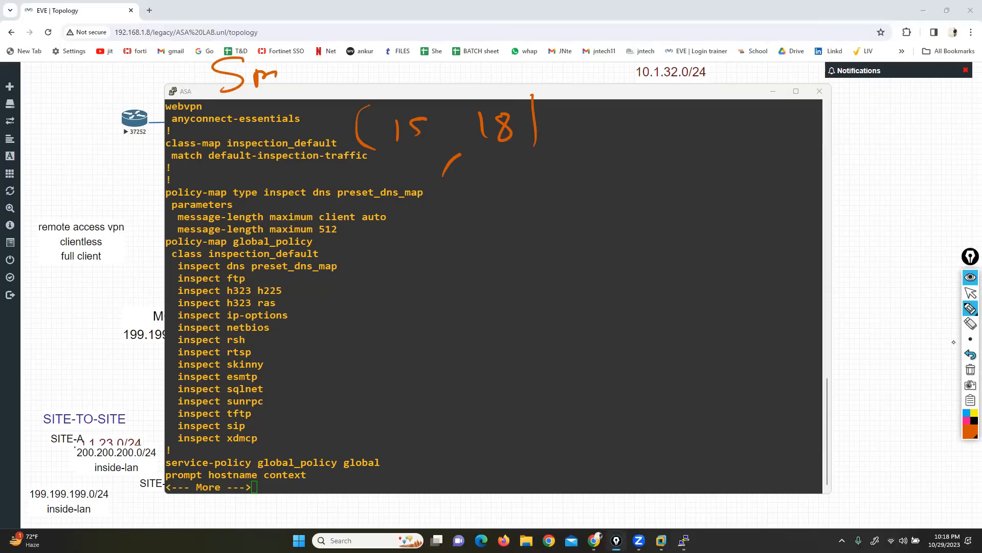
pyautogui.moveTo(322, 82)
pyautogui.mouseDown()
pyautogui.moveTo(317, 56)
pyautogui.moveTo(335, 51)
pyautogui.moveTo(349, 88)
pyautogui.mouseUp()
pyautogui.moveTo(197, 45)
pyautogui.mouseDown()
pyautogui.moveTo(190, 76)
pyautogui.moveTo(210, 107)
pyautogui.mouseUp()
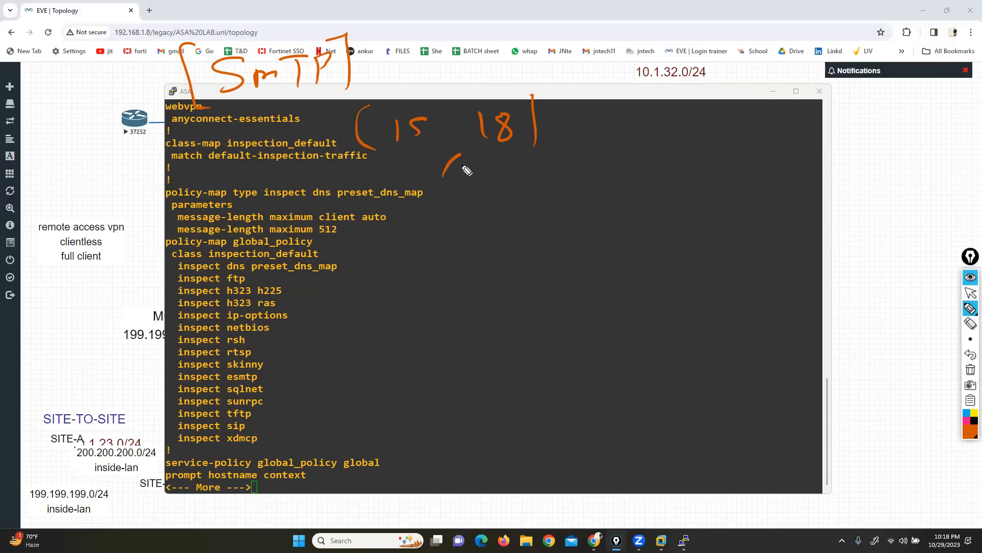
# Step: Underline the handwritten 15 and 18, and write 35 below them and again beside them
pyautogui.moveTo(535, 152); pyautogui.dragTo(356, 163)
pyautogui.moveTo(397, 204)
pyautogui.mouseDown()
pyautogui.moveTo(411, 228)
pyautogui.moveTo(430, 226)
pyautogui.mouseUp()
pyautogui.moveTo(444, 195); pyautogui.dragTo(455, 188)
pyautogui.moveTo(607, 175); pyautogui.dragTo(591, 214)
pyautogui.moveTo(617, 189)
pyautogui.mouseDown()
pyautogui.moveTo(637, 207)
pyautogui.moveTo(648, 177)
pyautogui.mouseUp()
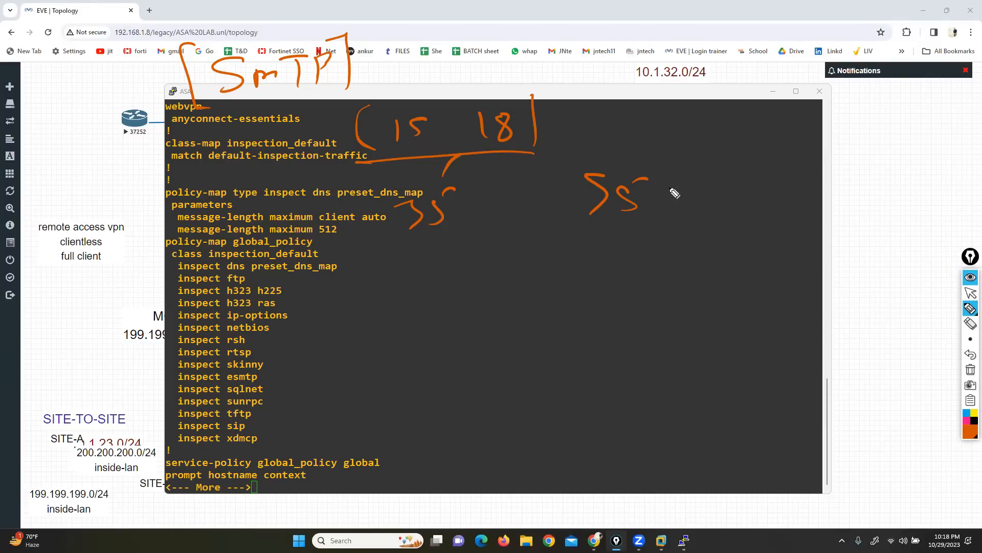
# Step: Draw ink boxes around the inspect esmtp and inspect ftp lines in the running configuration
pyautogui.moveTo(169, 386)
pyautogui.mouseDown()
pyautogui.moveTo(264, 385)
pyautogui.moveTo(215, 373)
pyautogui.moveTo(157, 379)
pyautogui.moveTo(164, 385)
pyautogui.mouseUp()
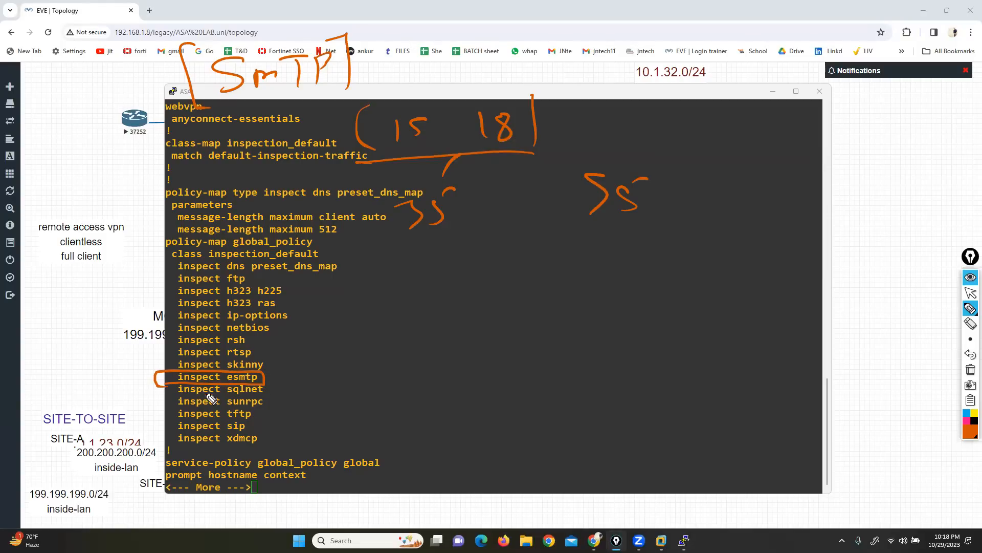
pyautogui.moveTo(242, 271)
pyautogui.mouseDown()
pyautogui.moveTo(179, 271)
pyautogui.moveTo(205, 289)
pyautogui.moveTo(258, 285)
pyautogui.moveTo(254, 267)
pyautogui.mouseUp()
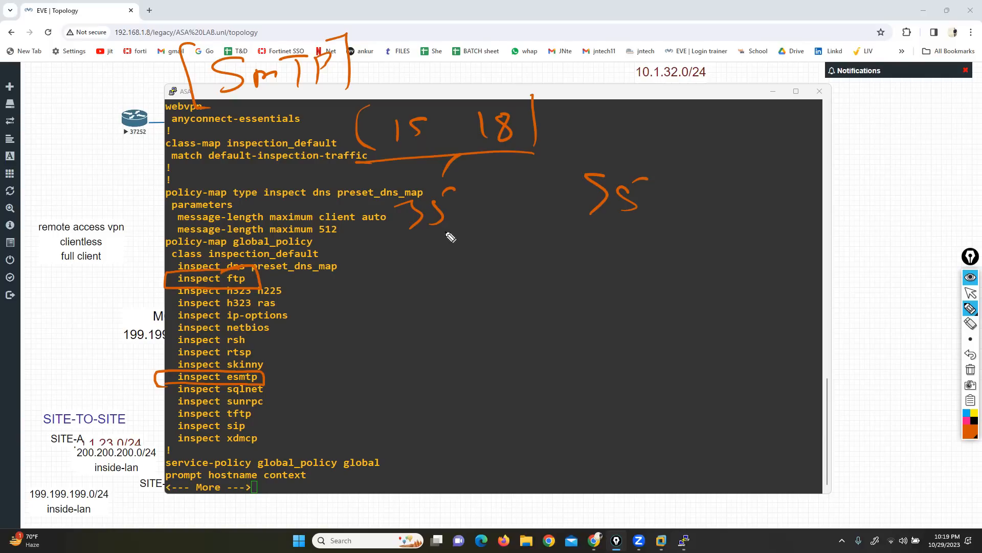
# Step: Underline both handwritten 35s over the console with ink strokes
pyautogui.moveTo(461, 236); pyautogui.dragTo(390, 244)
pyautogui.moveTo(643, 228); pyautogui.dragTo(566, 235)
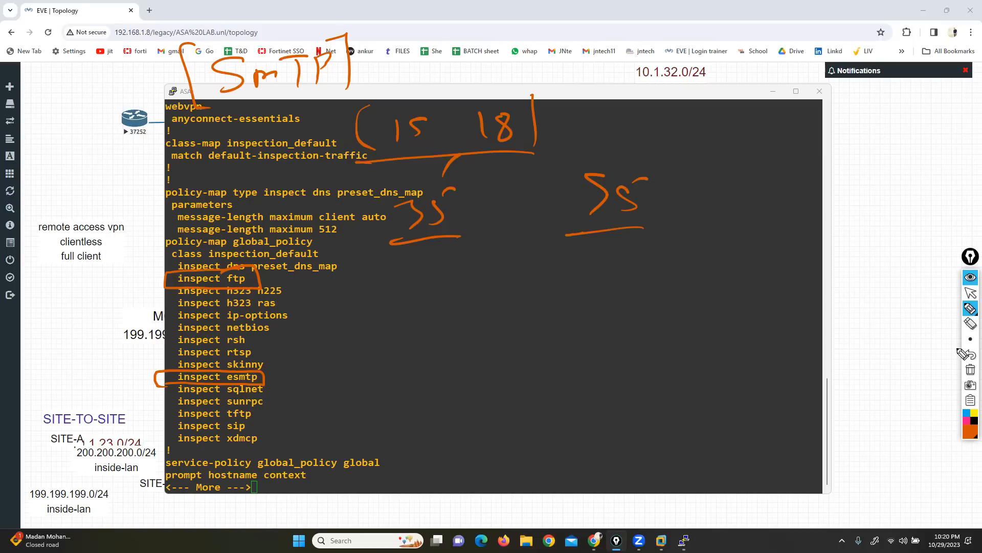
# Step: Erase the ink box around the inspect ftp line and draw one around dns in the line above
pyautogui.click(970, 328)
pyautogui.moveTo(206, 271); pyautogui.dragTo(265, 302)
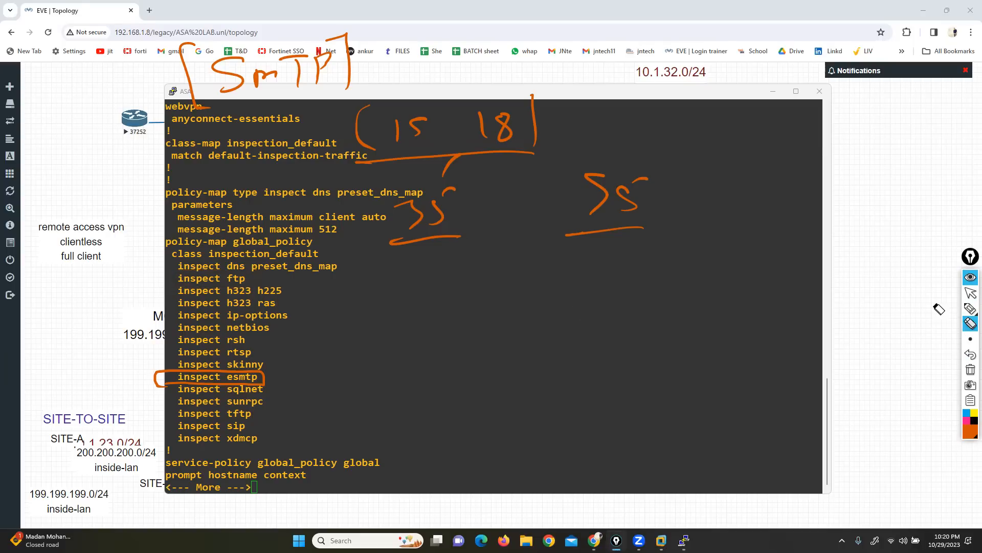
pyautogui.click(971, 310)
pyautogui.click(954, 310)
pyautogui.moveTo(220, 271)
pyautogui.mouseDown()
pyautogui.moveTo(253, 271)
pyautogui.moveTo(223, 277)
pyautogui.moveTo(238, 278)
pyautogui.mouseUp()
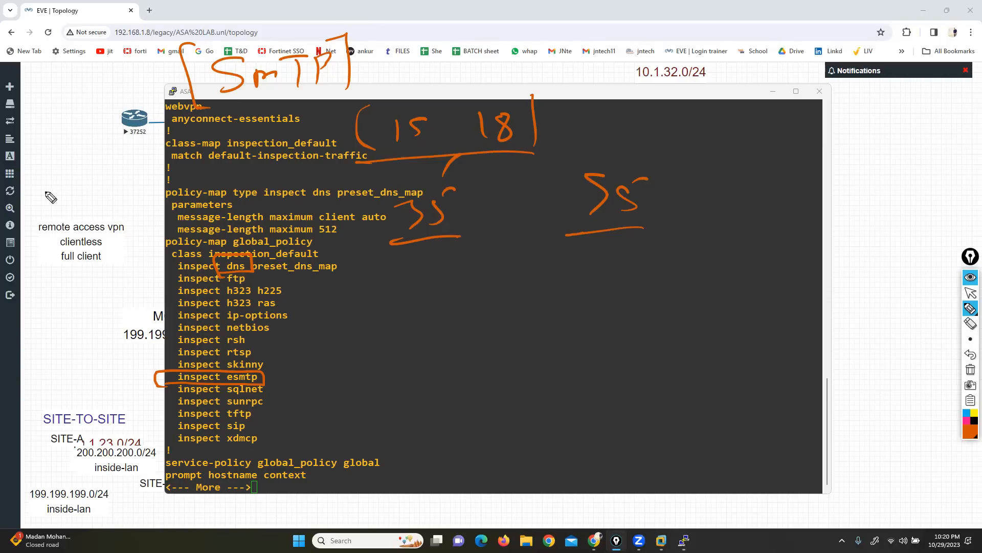
# Step: Handwrite two short entries separated by a comma, enclosed by bracket strokes, above the remote access vpn label
pyautogui.moveTo(65, 161); pyautogui.dragTo(51, 181)
pyautogui.moveTo(78, 166); pyautogui.dragTo(71, 168)
pyautogui.moveTo(158, 150); pyautogui.dragTo(148, 171)
pyautogui.moveTo(196, 137); pyautogui.dragTo(219, 169)
pyautogui.moveTo(21, 139); pyautogui.dragTo(57, 197)
pyautogui.moveTo(117, 187); pyautogui.dragTo(105, 205)
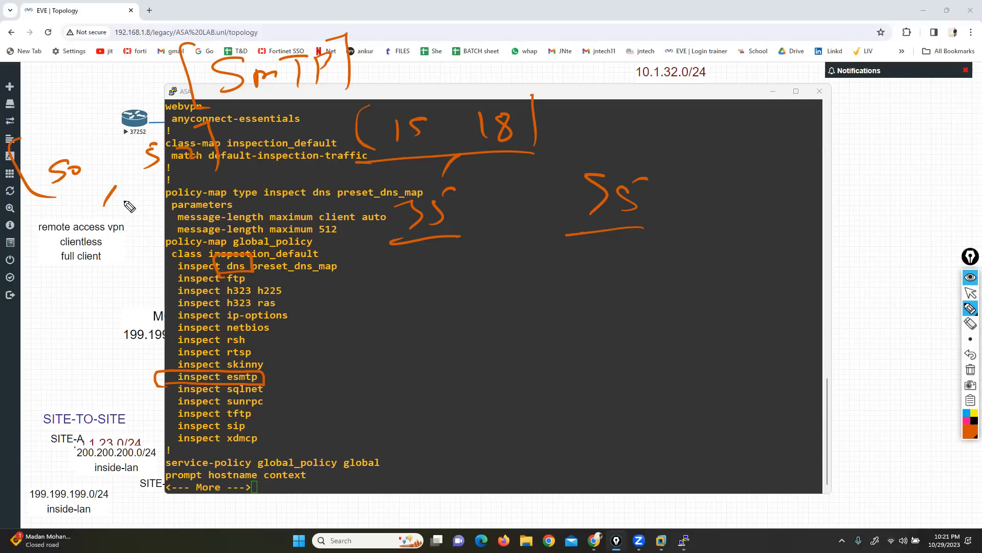
# Step: Clear all ink and mark the inspect dns, inspect ftp and inspect esmtp lines with short strokes
pyautogui.click(970, 369)
pyautogui.moveTo(238, 269)
pyautogui.mouseDown()
pyautogui.moveTo(221, 269)
pyautogui.moveTo(244, 287)
pyautogui.mouseUp()
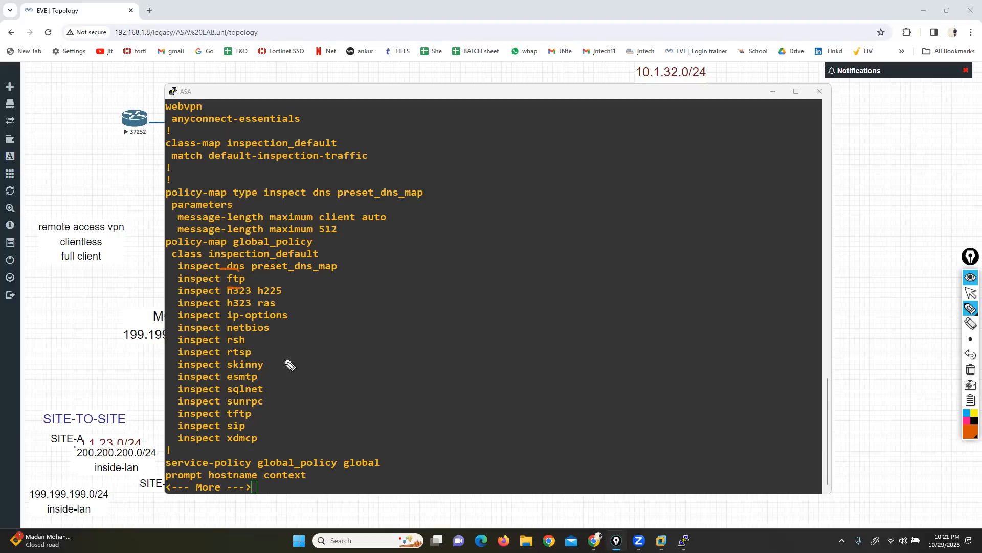
pyautogui.moveTo(246, 290); pyautogui.dragTo(225, 291)
pyautogui.moveTo(279, 378)
pyautogui.mouseDown()
pyautogui.moveTo(266, 377)
pyautogui.moveTo(280, 381)
pyautogui.mouseUp()
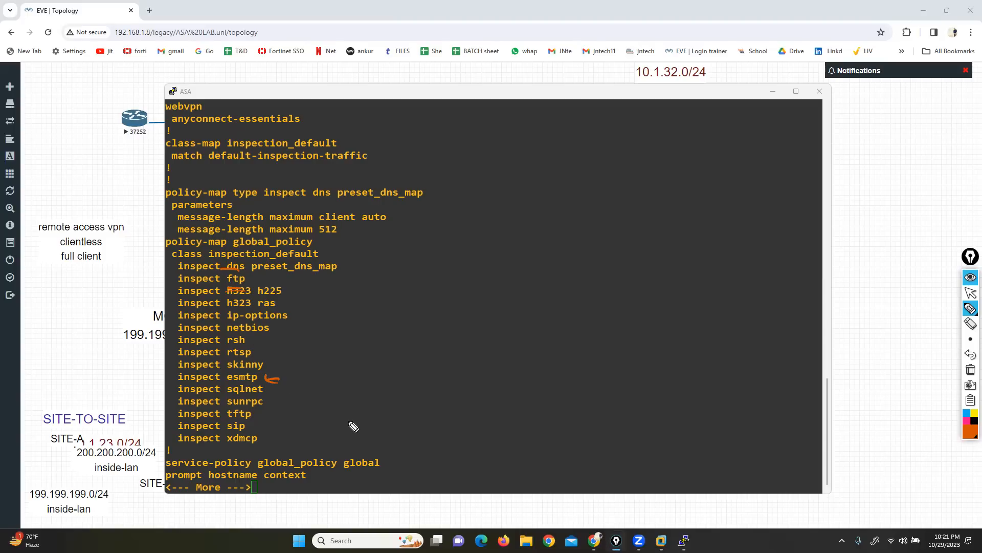
# Step: Clear all ink, draw a box around the h323 h225 and h323 ras entries, and undo that box
pyautogui.click(970, 371)
pyautogui.moveTo(230, 286)
pyautogui.mouseDown()
pyautogui.moveTo(229, 318)
pyautogui.moveTo(294, 297)
pyautogui.moveTo(233, 286)
pyautogui.mouseUp()
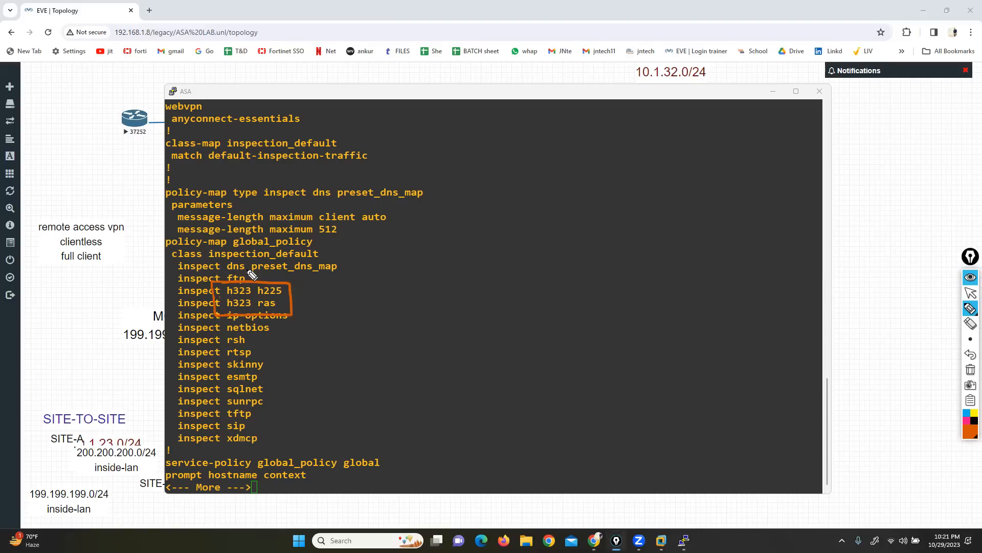
pyautogui.click(970, 354)
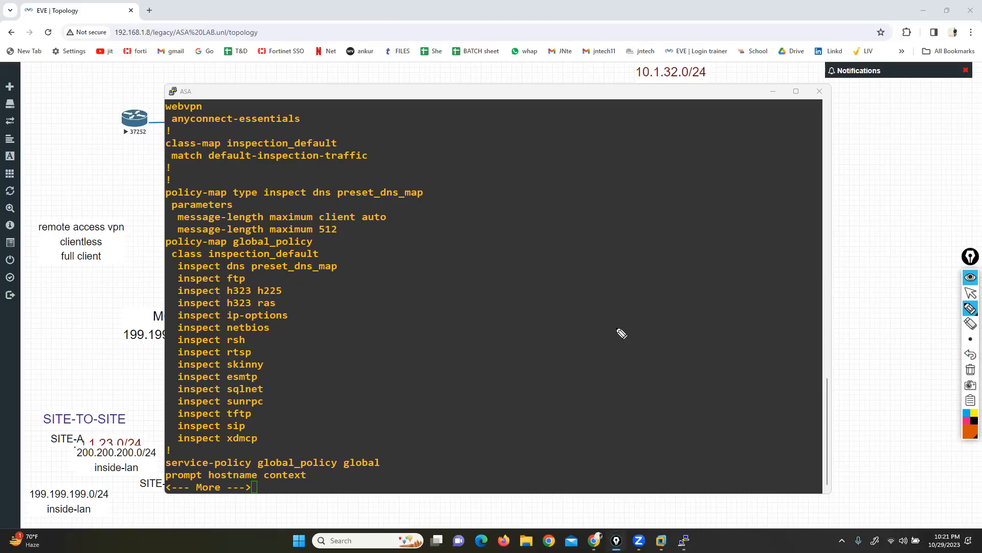
# Step: Make short ink marks at the inspect dns, ftp and esmtp lines, and quit the paged configuration listing in the console
pyautogui.moveTo(211, 267)
pyautogui.mouseDown()
pyautogui.moveTo(223, 268)
pyautogui.moveTo(224, 281)
pyautogui.mouseUp()
pyautogui.moveTo(205, 376); pyautogui.dragTo(221, 382)
pyautogui.click(970, 293)
pyautogui.click(568, 467)
pyautogui.press('q')
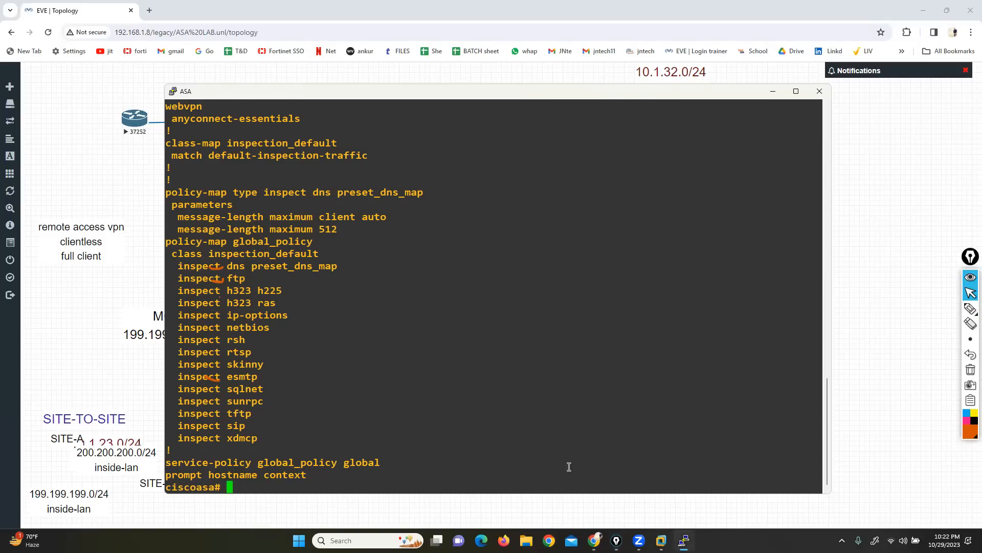
# Step: Enter global configuration mode on the ASA with conf t and decline anonymous error reporting
pyautogui.press('Return')
pyautogui.press('Return')
pyautogui.write('conf t')
pyautogui.press('Return')
pyautogui.write('n')
pyautogui.press('Return')
pyautogui.press('Return')
pyautogui.press('Return')
pyautogui.write('router rip')
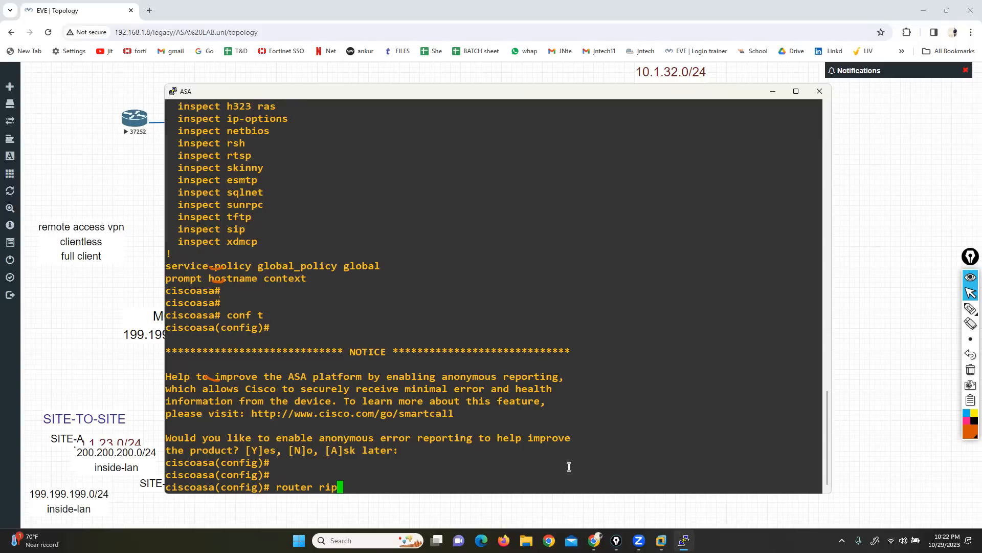
pyautogui.press('BackSpace')
pyautogui.press('BackSpace')
pyautogui.press('BackSpace')
pyautogui.press('BackSpace')
pyautogui.press('BackSpace')
pyautogui.press('BackSpace')
pyautogui.press('BackSpace')
pyautogui.press('BackSpace')
pyautogui.press('BackSpace')
pyautogui.press('BackSpace')
# Step: Return to privileged mode, run sh run, and page through the running configuration to the global_policy inspection list
pyautogui.hotkey('ctrl', 'z')
pyautogui.press('Return')
pyautogui.write('sh run')
pyautogui.press('Return')
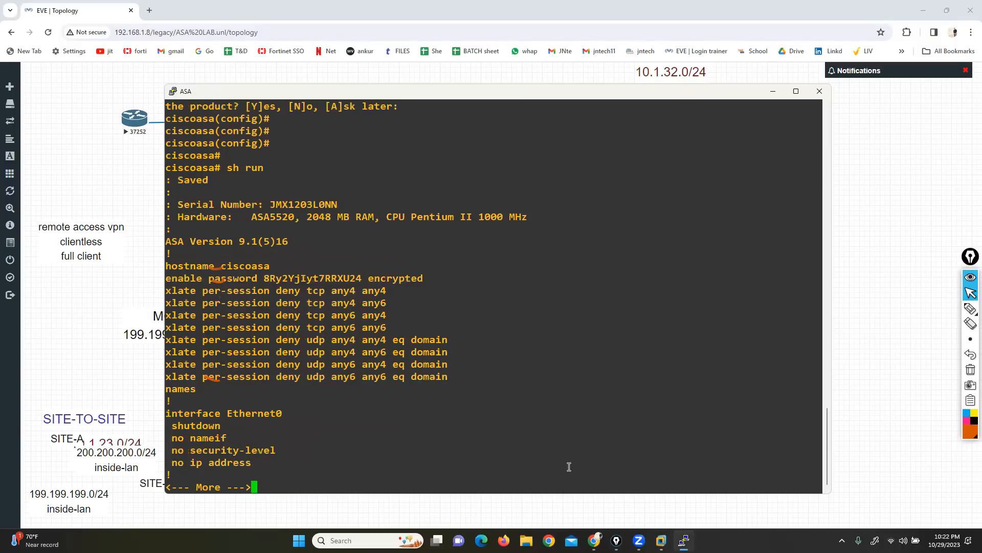
pyautogui.press('Return')
pyautogui.press('Return')
pyautogui.press('Return')
pyautogui.press('Return')
pyautogui.press('Return')
pyautogui.press('Return')
pyautogui.press('Return')
pyautogui.press('Return')
pyautogui.press('Return')
pyautogui.press('Return')
pyautogui.press('Return')
pyautogui.press('Return')
pyautogui.press('Return')
pyautogui.press('Return')
pyautogui.press('Return')
pyautogui.press('Return')
pyautogui.press('Return')
pyautogui.press('Return')
pyautogui.press('Return')
pyautogui.press('Return')
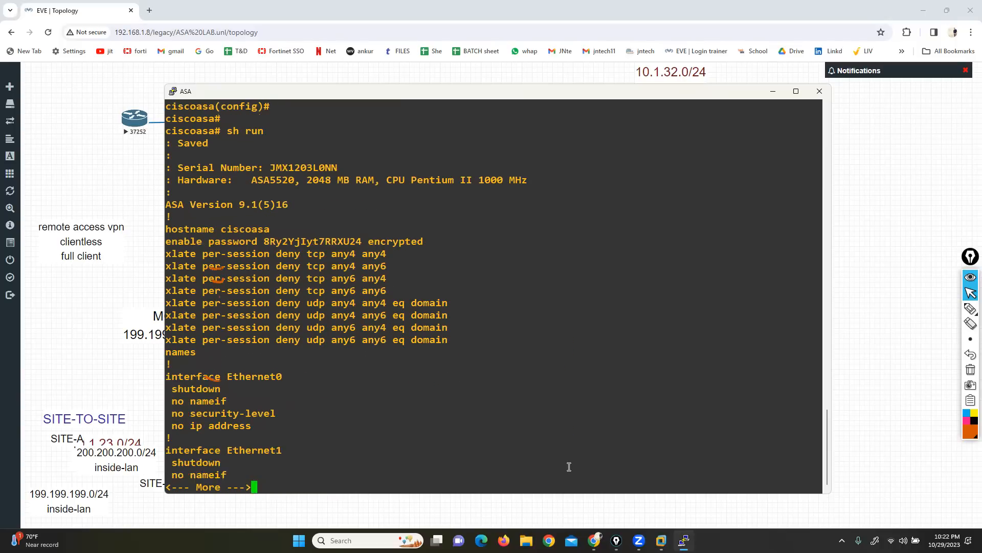
pyautogui.press('Return')
pyautogui.press('Return')
pyautogui.press('Return')
pyautogui.press('Return')
pyautogui.press('Return')
pyautogui.press('Return')
pyautogui.press('Return')
pyautogui.press('Return')
pyautogui.press('Return')
pyautogui.press('Return')
pyautogui.press('Return')
pyautogui.press('Return')
pyautogui.press('Return')
pyautogui.press('Return')
pyautogui.press('Return')
pyautogui.press('Return')
pyautogui.press('Return')
pyautogui.press('Return')
pyautogui.press('Return')
pyautogui.press('Return')
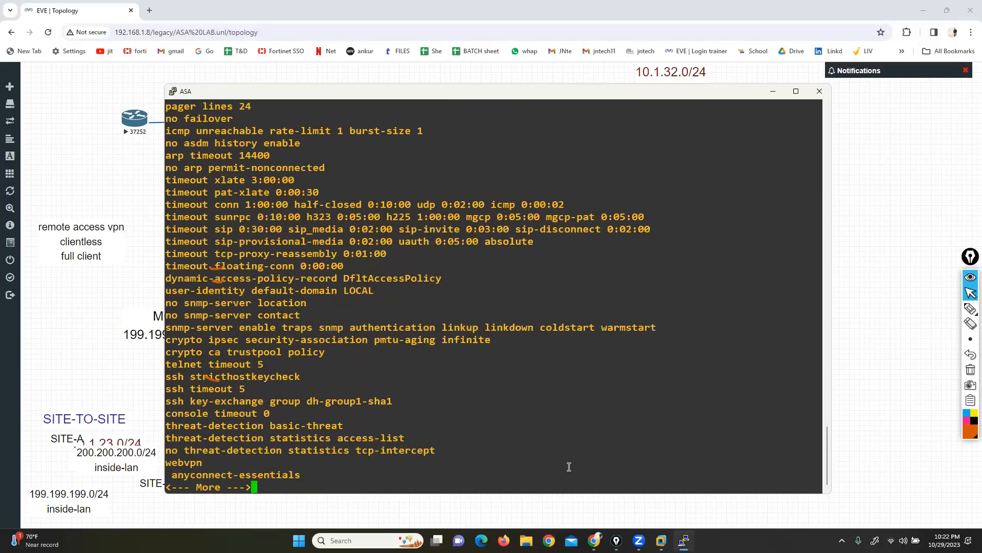
pyautogui.press('Return')
pyautogui.press('Return')
pyautogui.press('Return')
pyautogui.press('Return')
pyautogui.press('Return')
pyautogui.press('Return')
pyautogui.press('Return')
pyautogui.press('Return')
pyautogui.press('Return')
pyautogui.press('Return')
pyautogui.press('Return')
pyautogui.press('Return')
pyautogui.press('Return')
pyautogui.press('Return')
pyautogui.press('Return')
pyautogui.press('Return')
pyautogui.press('Return')
pyautogui.press('Return')
pyautogui.press('Return')
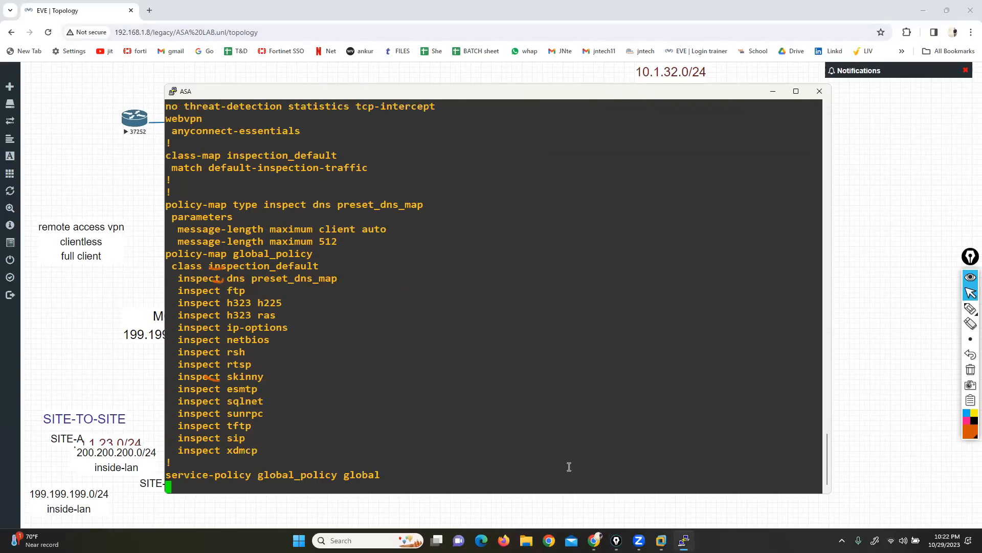
# Step: Clear the leftover ink and underline dns, ftp and esmtp in the inspection list
pyautogui.click(971, 369)
pyautogui.click(970, 309)
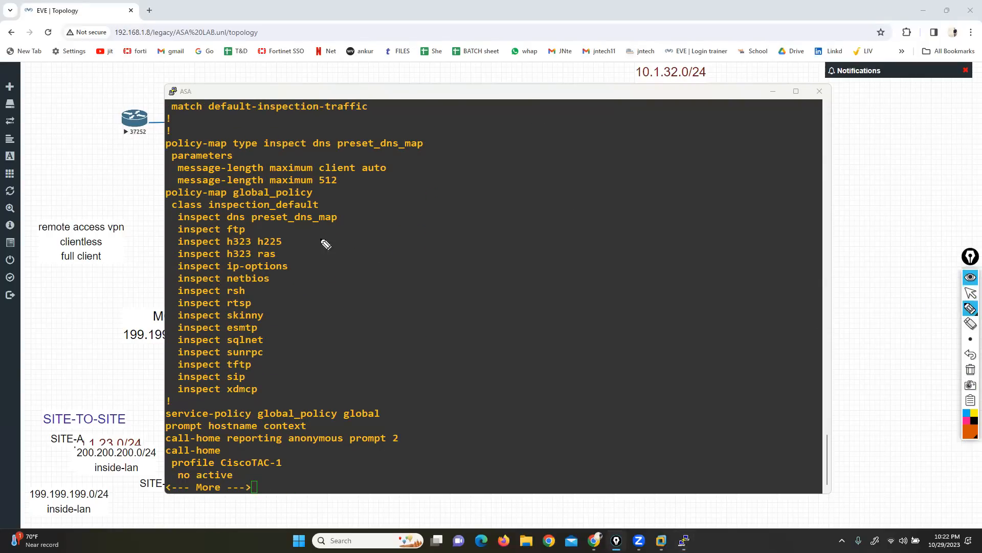
pyautogui.moveTo(229, 223); pyautogui.dragTo(245, 235)
pyautogui.moveTo(223, 333); pyautogui.dragTo(251, 333)
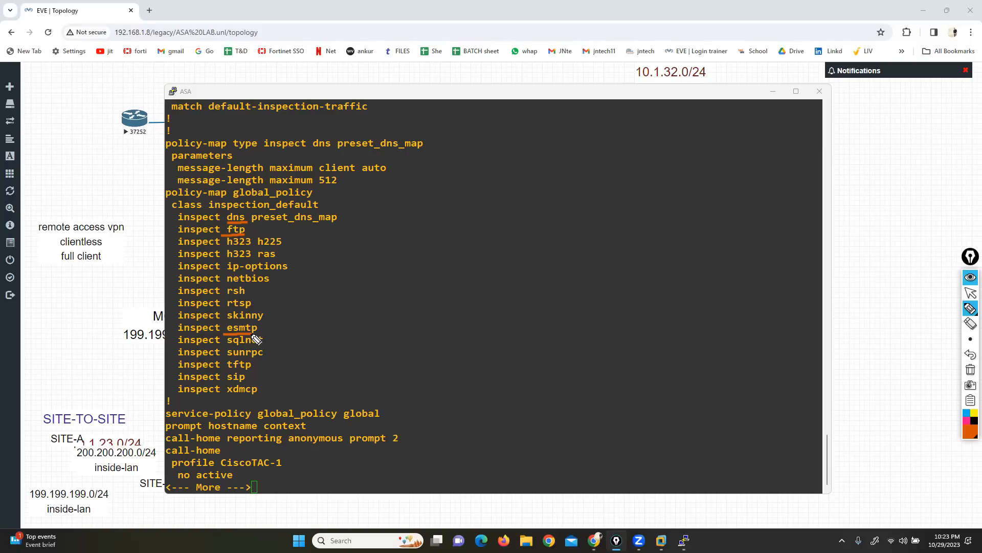
# Step: Stop the inking mode, quit the paged configuration listing, and enter global configuration mode on the ASA with conf t
pyautogui.click(970, 293)
pyautogui.click(625, 341)
pyautogui.write('q')
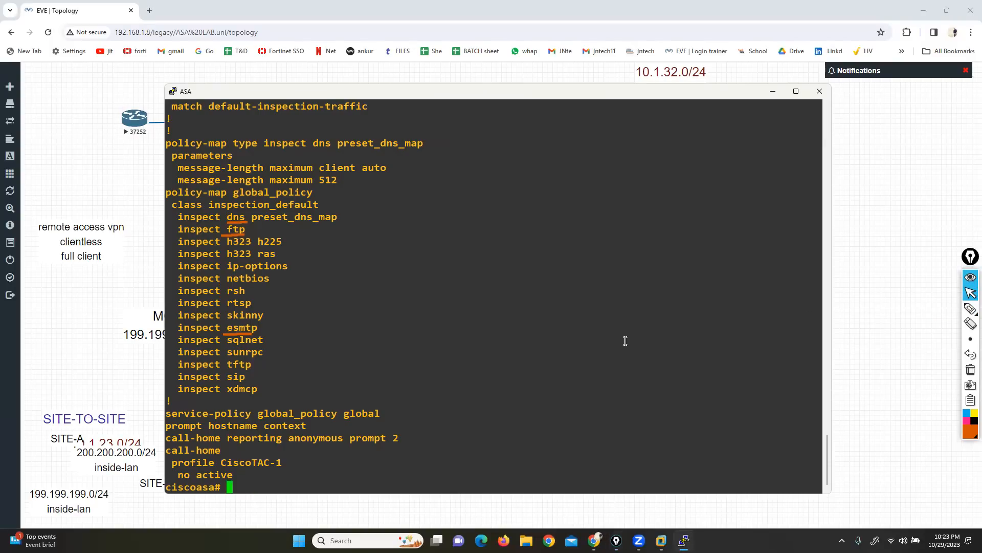
pyautogui.write('conf t')
pyautogui.press('Return')
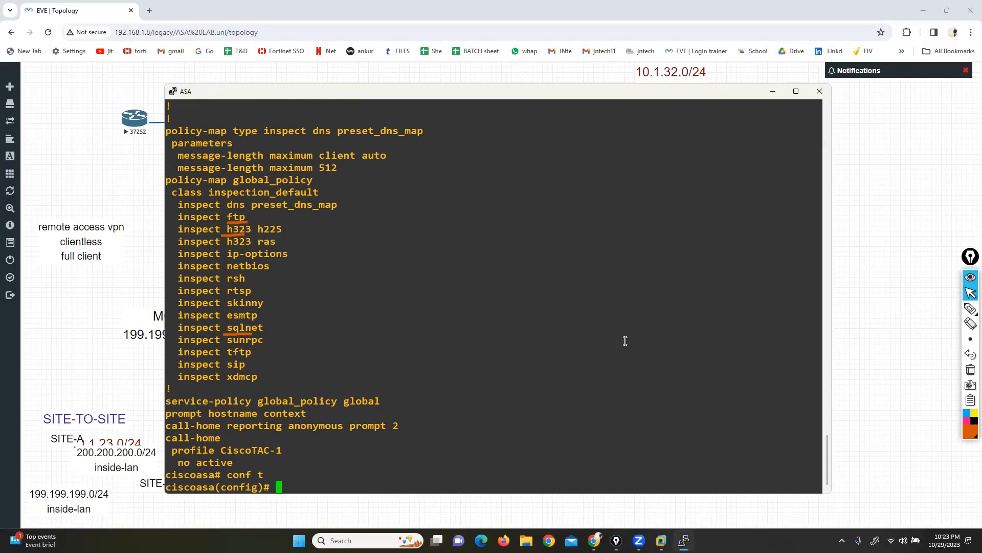
# Step: Enter policy-map global_policy using its line copied from the listing, and show the help for the class command
pyautogui.tripleClick(205, 180)
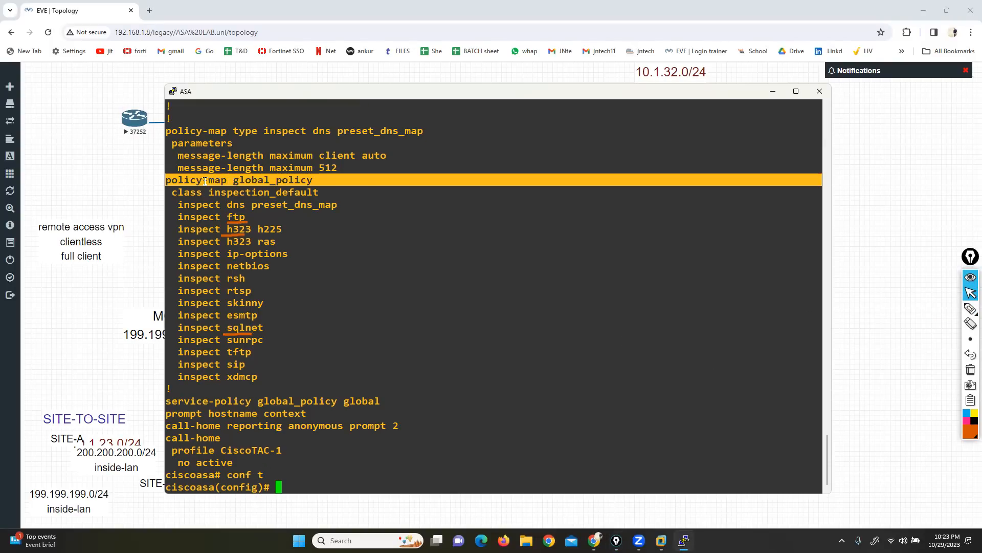
pyautogui.rightClick(379, 330)
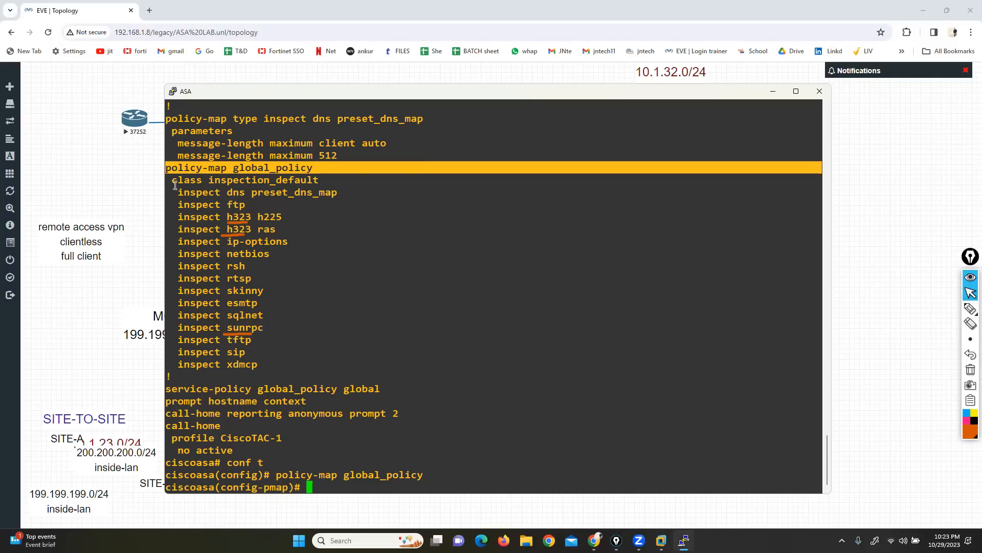
pyautogui.tripleClick(212, 182)
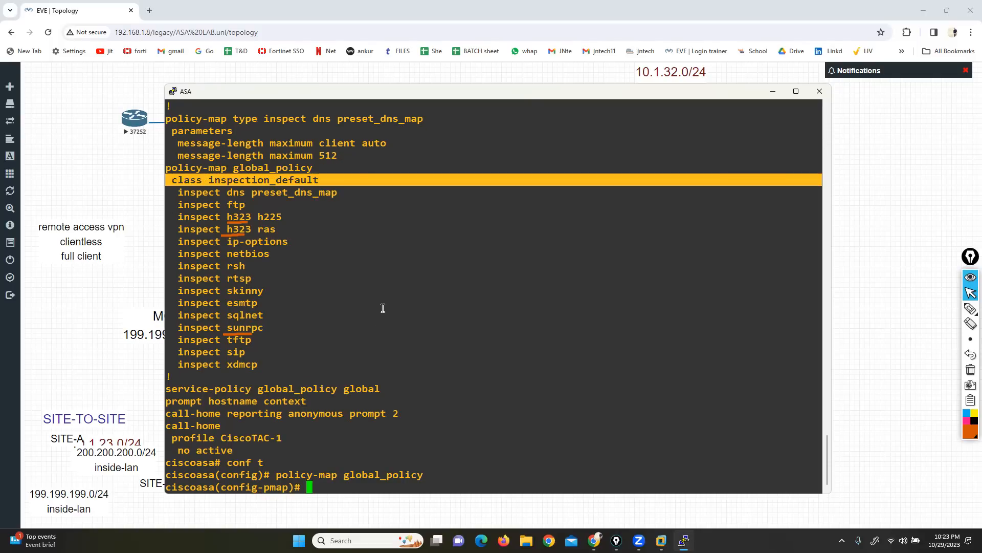
pyautogui.click(417, 348)
pyautogui.write('cl')
pyautogui.press('Tab')
pyautogui.write('a')
pyautogui.press('Tab')
pyautogui.write('?')
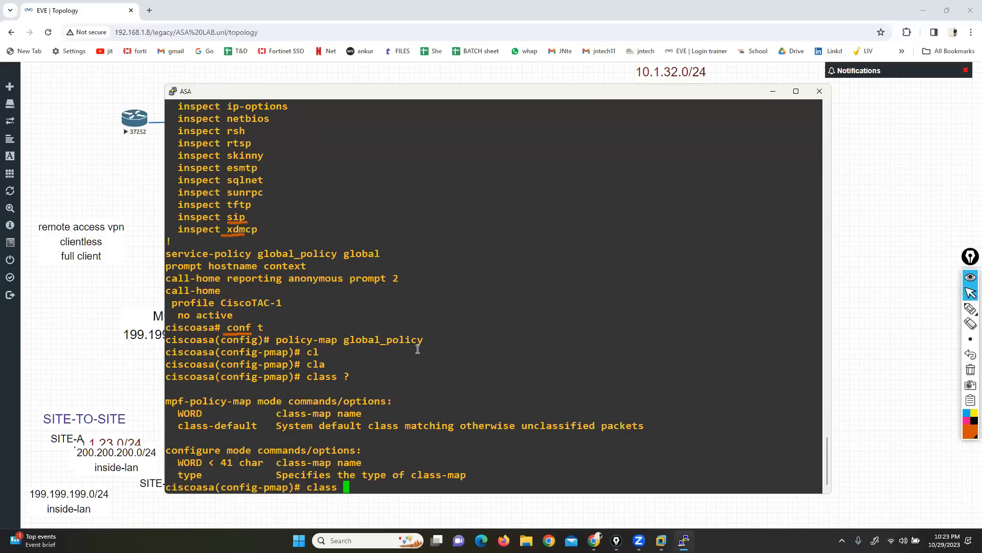
# Step: Clear the ink underlines from the screen, discard the unfinished class command, and exit policy-map mode to global configuration
pyautogui.scroll(5, 315, 319)
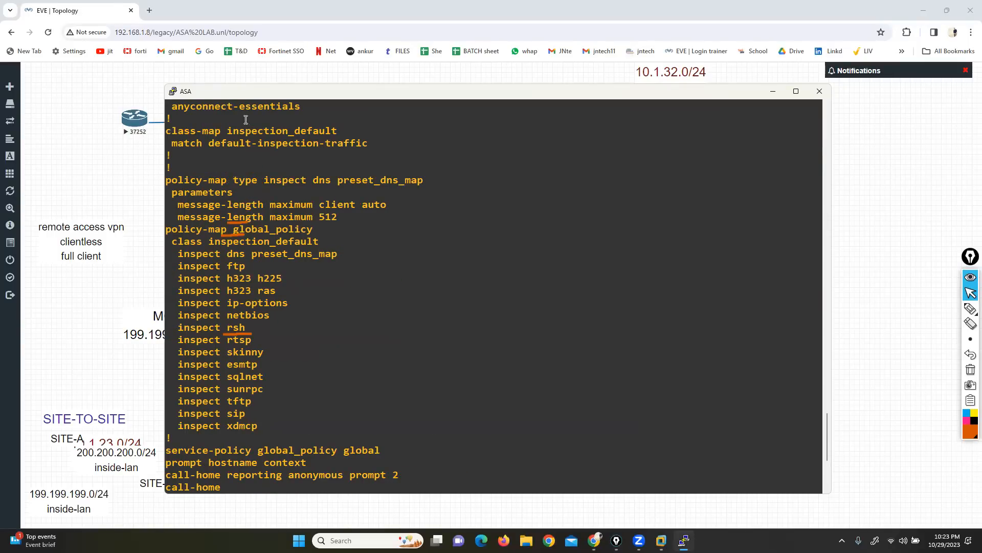
pyautogui.click(970, 370)
pyautogui.scroll(-5, 339, 364)
pyautogui.press('BackSpace')
pyautogui.press('BackSpace')
pyautogui.press('BackSpace')
pyautogui.press('BackSpace')
pyautogui.press('BackSpace')
pyautogui.press('BackSpace')
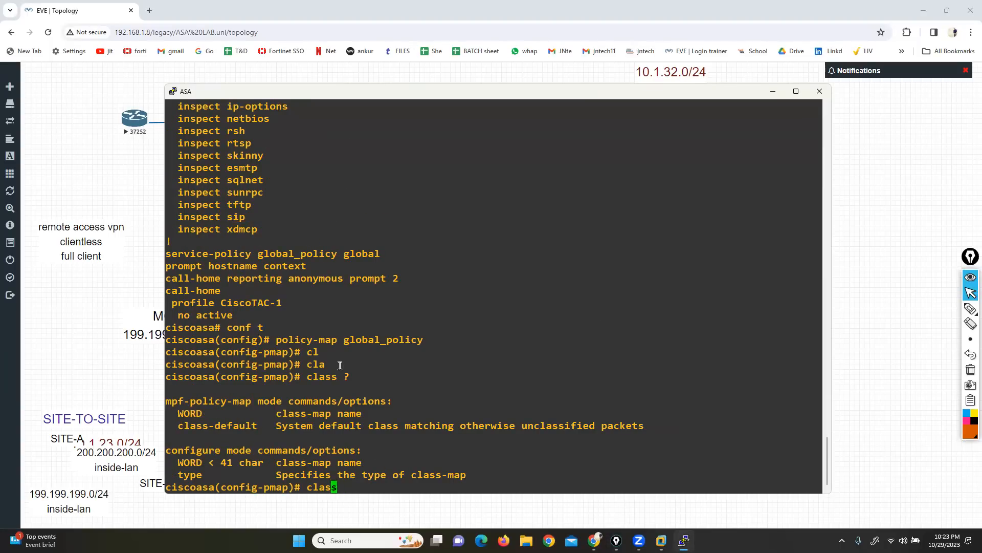
pyautogui.write('exit')
pyautogui.press('Return')
pyautogui.press('Return')
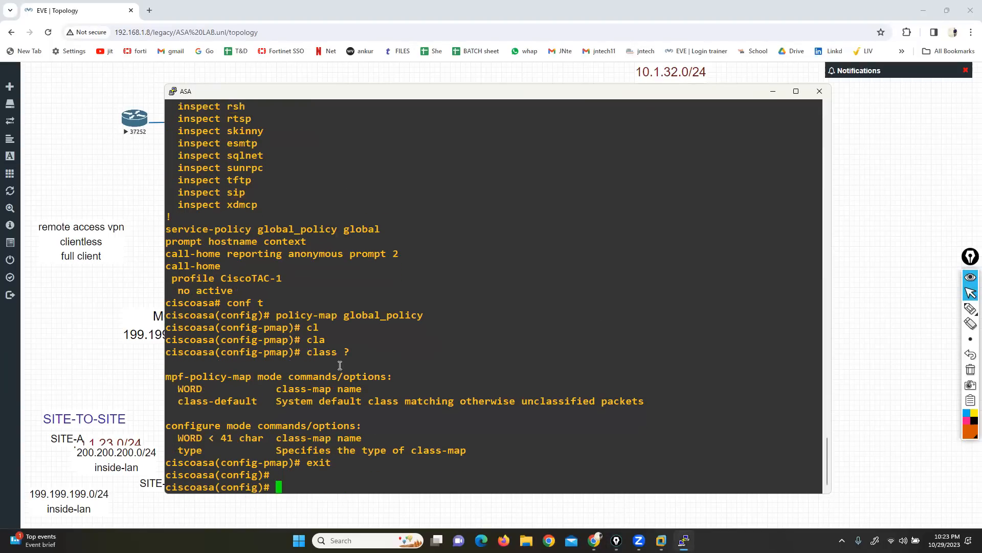
# Step: Enter class-map inspection_default using its line copied from the listing, and highlight the class-map keyword and its name
pyautogui.scroll(10, 317, 307)
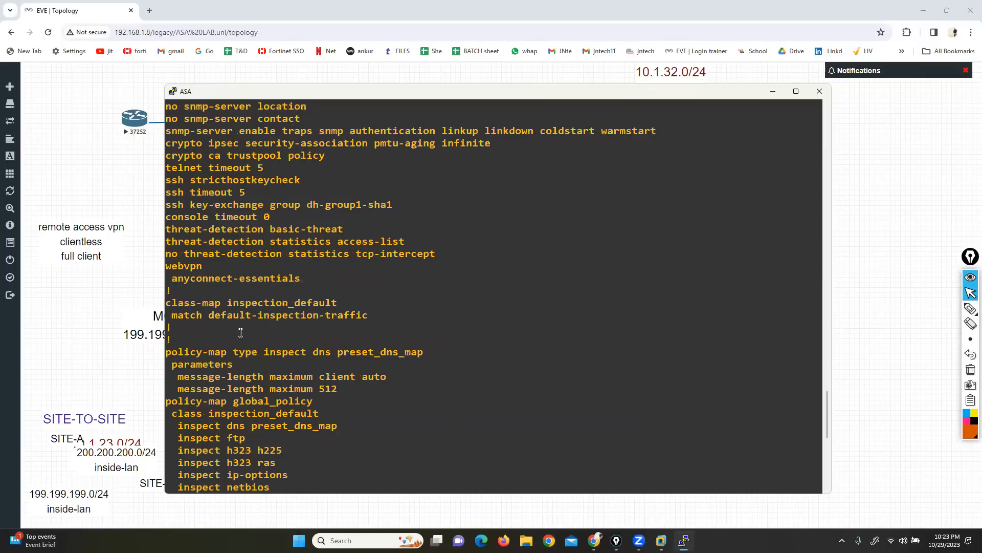
pyautogui.tripleClick(224, 302)
pyautogui.press('super+c')
pyautogui.click(223, 301)
pyautogui.scroll(-10, 408, 403)
pyautogui.rightClick(409, 403)
pyautogui.press('Return')
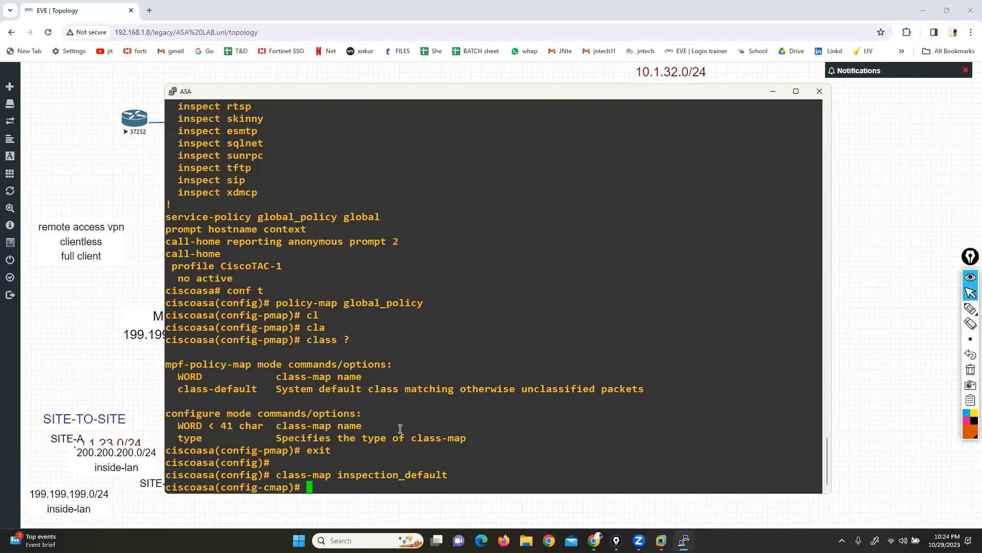
pyautogui.moveTo(276, 475); pyautogui.dragTo(326, 475)
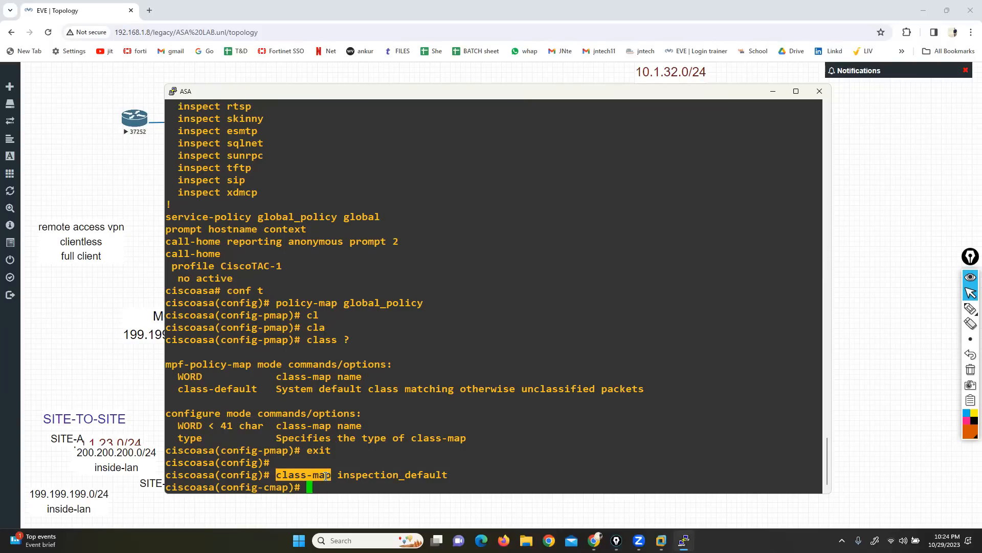
pyautogui.moveTo(326, 476); pyautogui.dragTo(444, 474)
# Step: Highlight match default-inspection-traffic in the earlier listing and show the help for the match command in class-map mode
pyautogui.scroll(5, 399, 429)
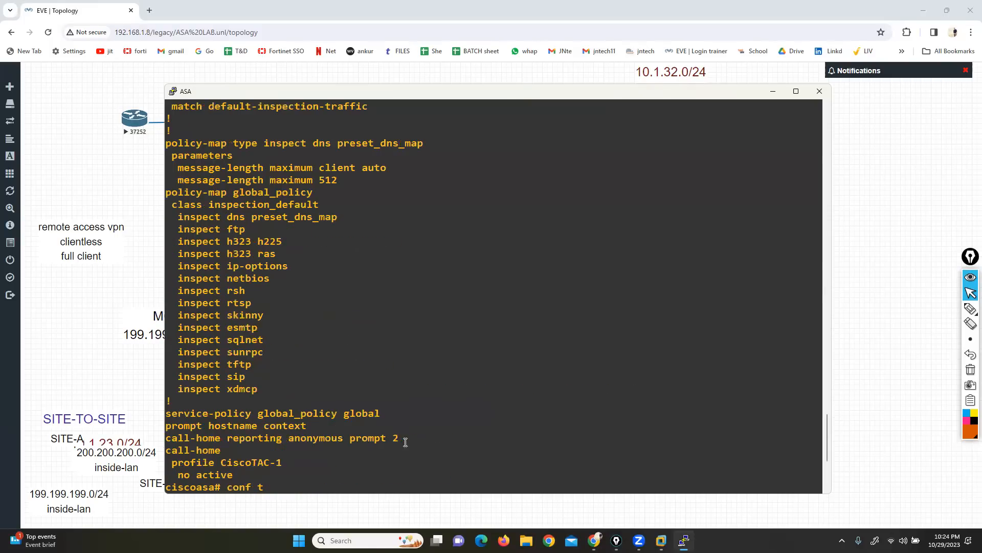
pyautogui.scroll(5, 246, 134)
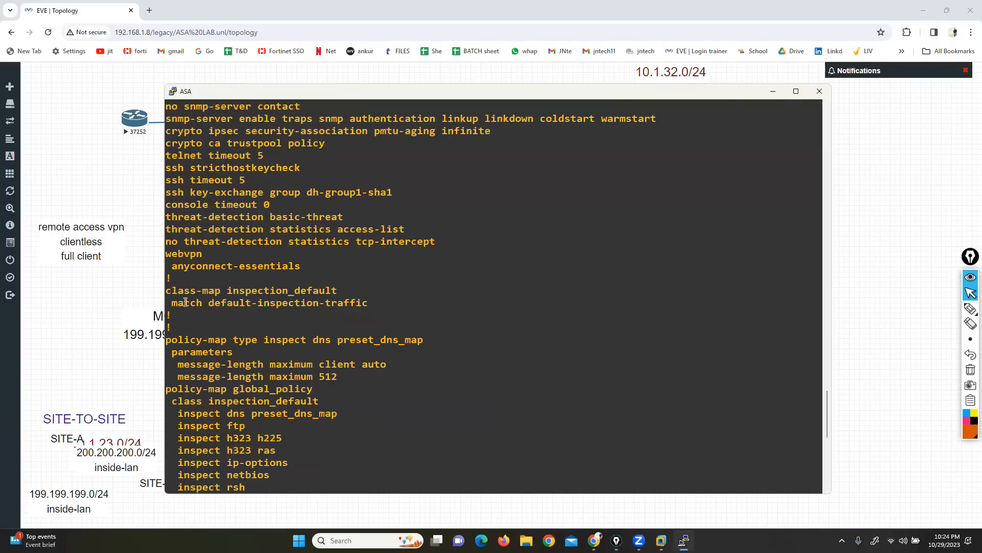
pyautogui.moveTo(172, 302); pyautogui.dragTo(203, 303)
pyautogui.scroll(-10, 316, 338)
pyautogui.write('mat')
pyautogui.press('Tab')
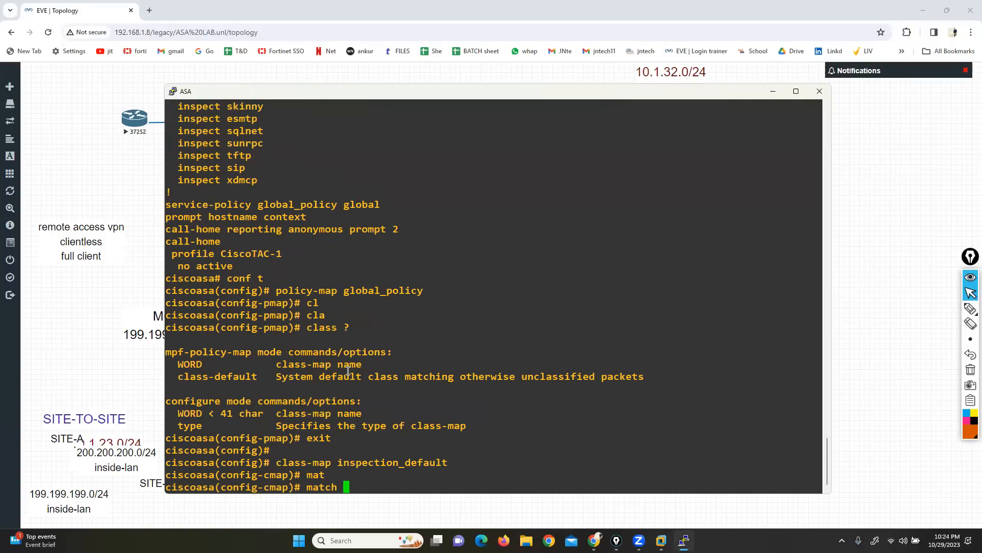
pyautogui.scroll(5, 281, 194)
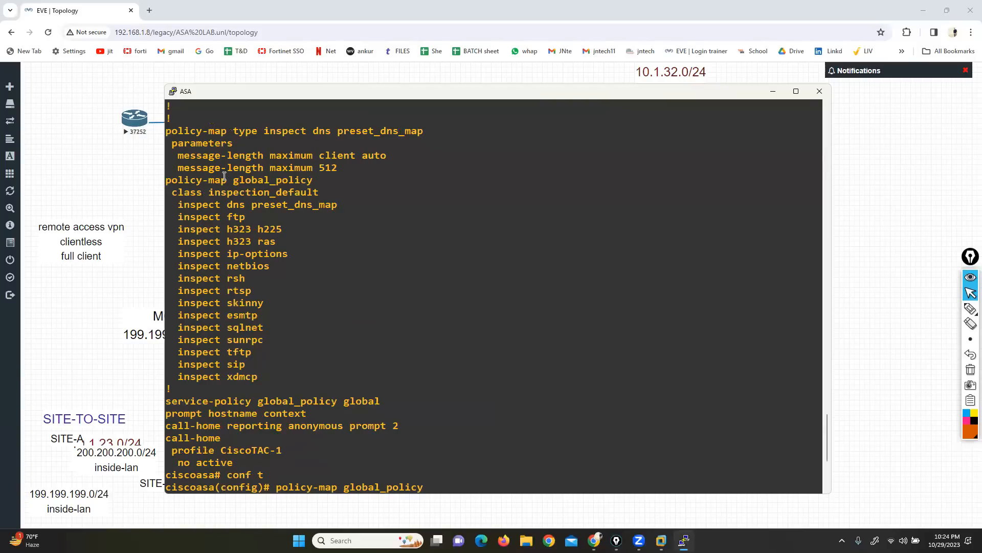
pyautogui.scroll(5, 207, 134)
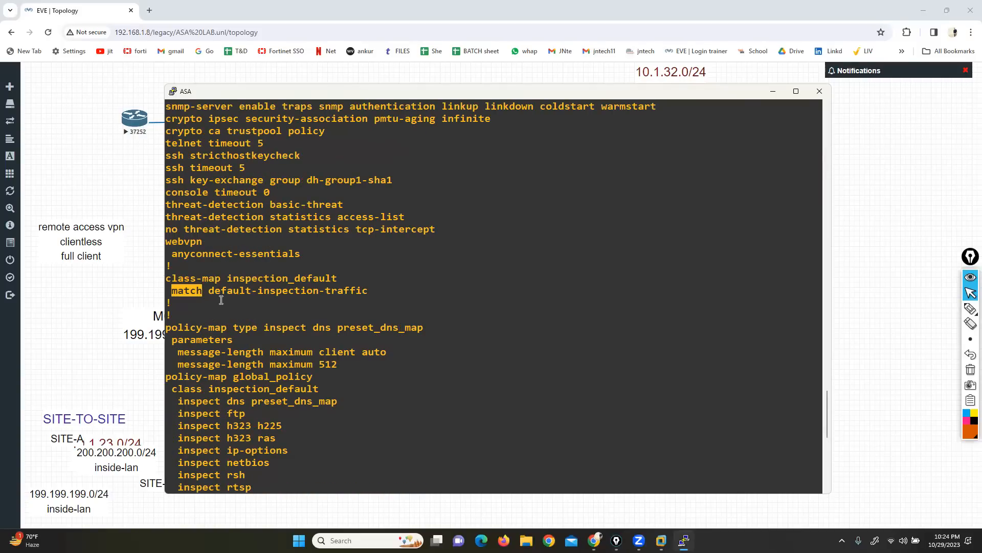
pyautogui.moveTo(209, 290); pyautogui.dragTo(381, 296)
pyautogui.scroll(-2, 404, 400)
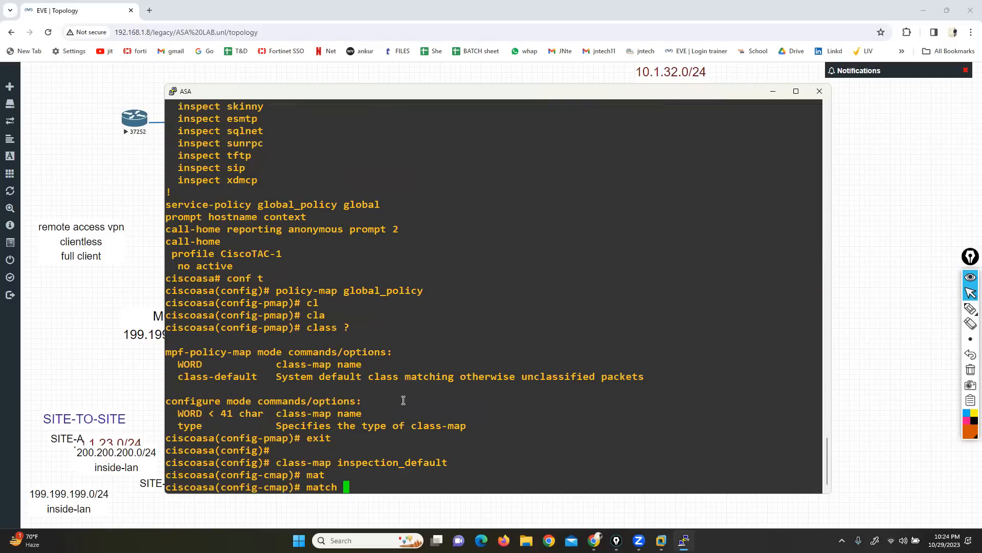
pyautogui.write('?')
# Step: Highlight the protocol and port list under default-inspection-traffic, pointing out individual entries such as dns, ftp and h323
pyautogui.moveTo(180, 249); pyautogui.dragTo(625, 399)
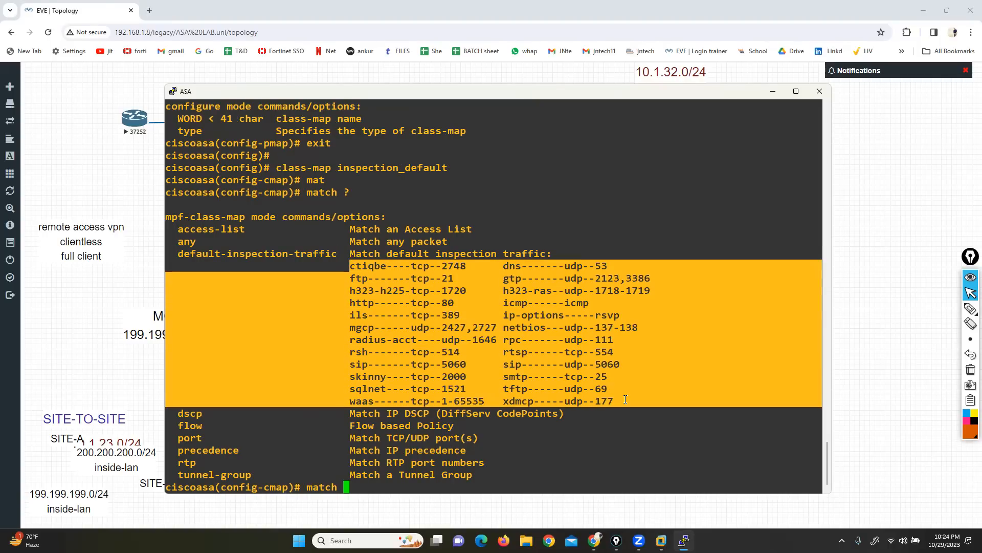
pyautogui.click(580, 384)
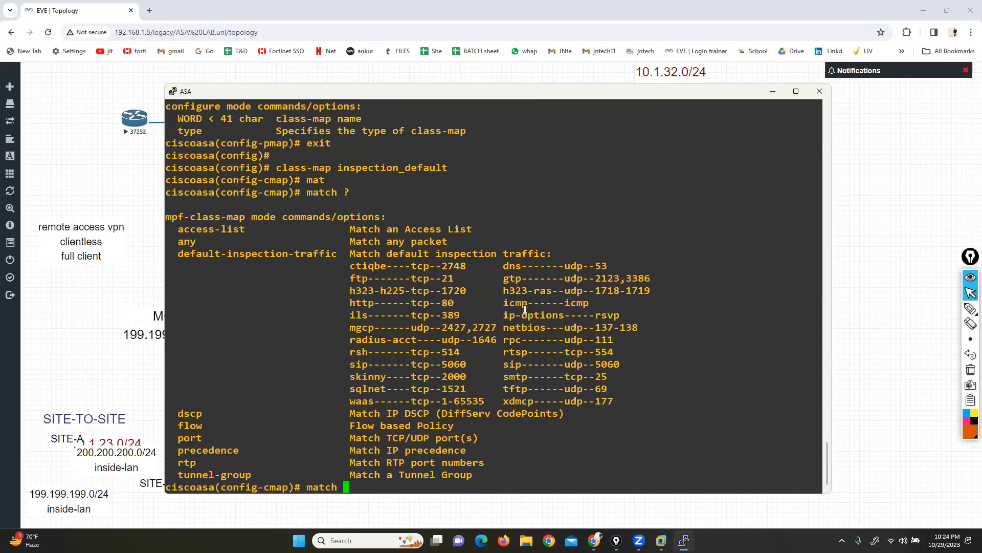
pyautogui.moveTo(503, 265); pyautogui.dragTo(540, 265)
pyautogui.moveTo(338, 278); pyautogui.dragTo(379, 278)
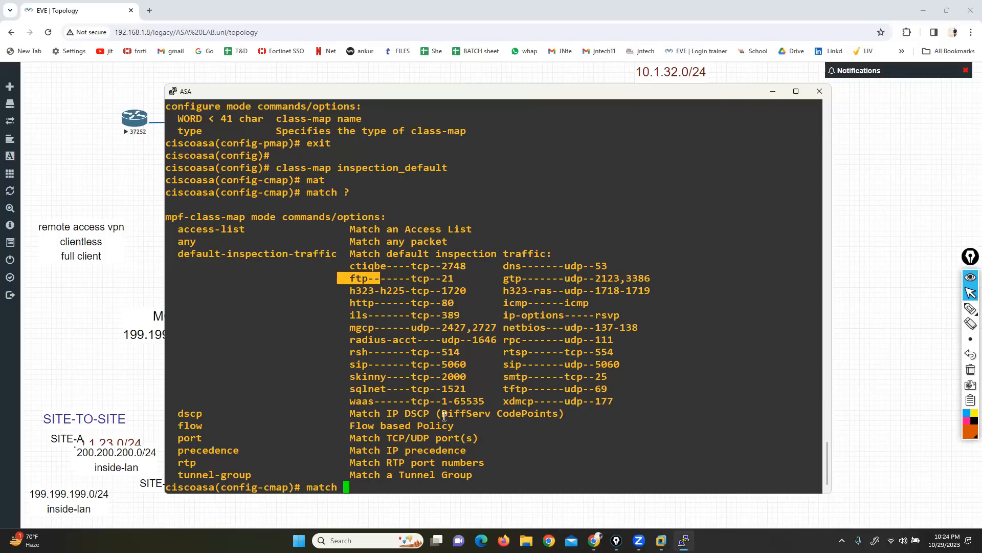
pyautogui.moveTo(500, 376); pyautogui.dragTo(612, 367)
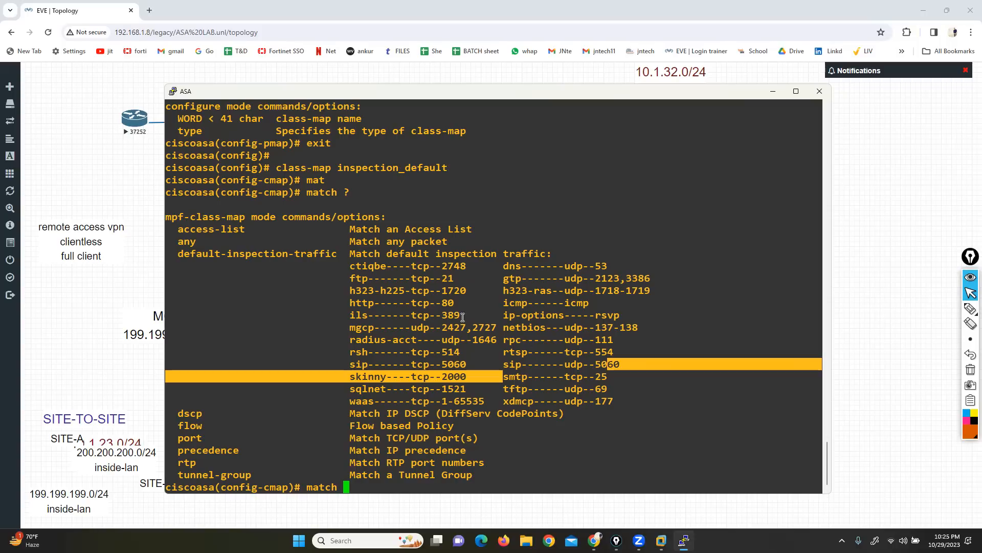
pyautogui.moveTo(344, 290); pyautogui.dragTo(376, 290)
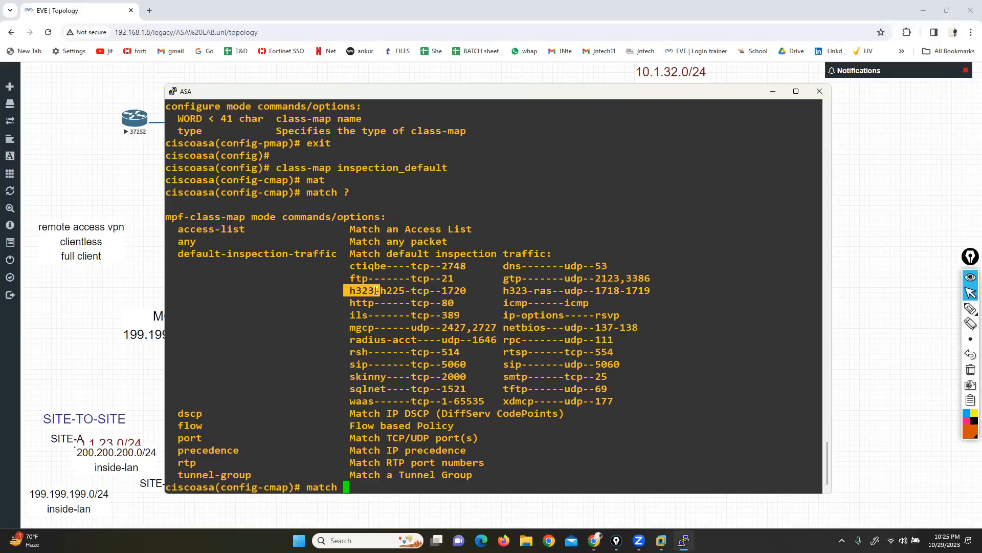
pyautogui.moveTo(172, 253); pyautogui.dragTo(333, 253)
pyautogui.click(200, 254)
pyautogui.moveTo(348, 264); pyautogui.dragTo(610, 397)
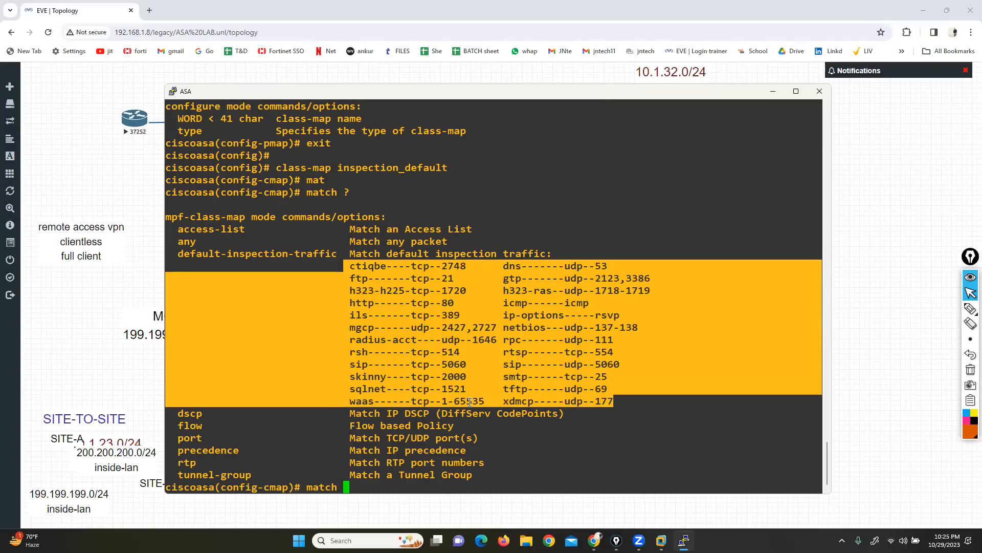
# Step: Return to privileged mode, run sh run, and page through the configuration to the class-map and policy-map sections
pyautogui.hotkey('ctrl', 'z')
pyautogui.press('Return')
pyautogui.write('sh run')
pyautogui.press('Return')
pyautogui.press('Return')
pyautogui.press('Return')
pyautogui.press('Return')
pyautogui.press('Return')
pyautogui.press('Return')
pyautogui.press('Return')
pyautogui.press('Return')
pyautogui.press('Return')
pyautogui.press('Return')
pyautogui.press('Return')
pyautogui.press('Return')
pyautogui.press('Return')
pyautogui.press('Return')
pyautogui.press('Return')
pyautogui.press('Return')
pyautogui.press('Return')
pyautogui.press('Return')
pyautogui.press('Return')
pyautogui.press('Return')
pyautogui.press('Return')
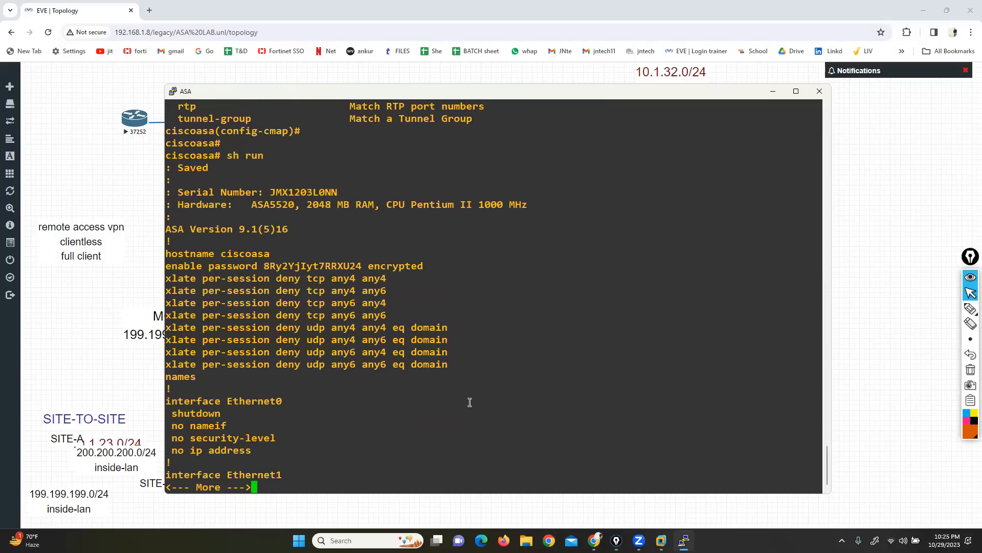
pyautogui.press('Return')
pyautogui.press('Return')
pyautogui.press('Return')
pyautogui.press('Return')
pyautogui.press('Return')
pyautogui.press('Return')
pyautogui.press('Return')
pyautogui.press('Return')
pyautogui.press('Return')
pyautogui.press('Return')
pyautogui.press('Return')
pyautogui.press('Return')
pyautogui.press('Return')
pyautogui.press('Return')
pyautogui.press('Return')
pyautogui.press('Return')
pyautogui.press('Return')
pyautogui.press('Return')
pyautogui.press('Return')
pyautogui.press('Return')
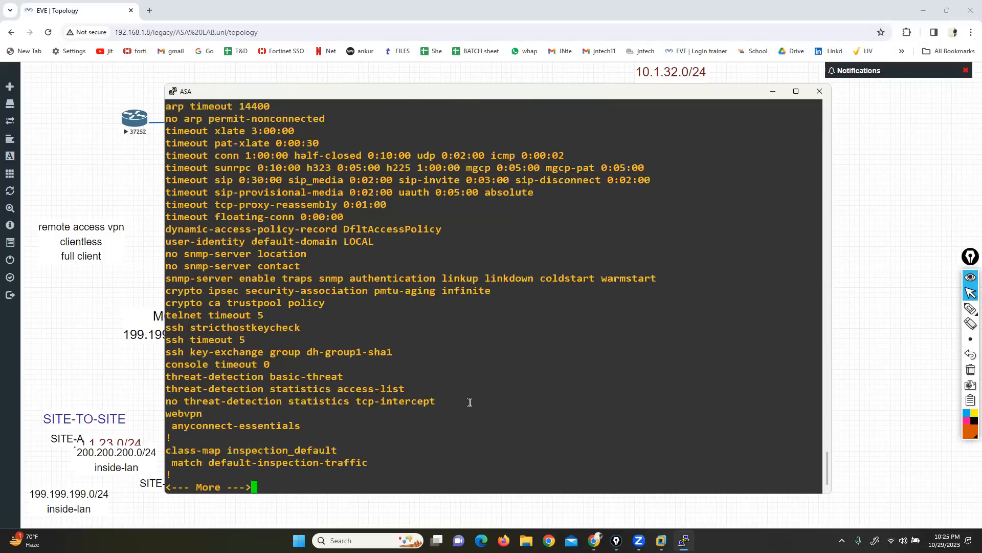
pyautogui.press('Return')
pyautogui.press('Return')
pyautogui.press('Return')
pyautogui.press('Return')
pyautogui.press('Return')
pyautogui.press('Return')
pyautogui.press('Return')
pyautogui.press('Return')
pyautogui.press('Return')
pyautogui.press('Return')
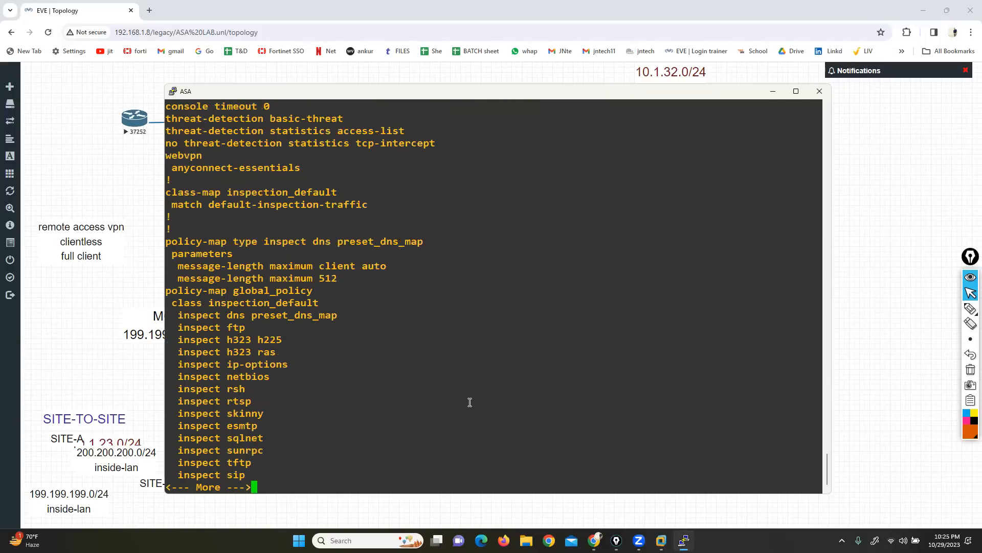
# Step: Highlight the class-map keyword of inspection_default and the policy-map keywords of the preset_dns_map and global_policy entries
pyautogui.moveTo(167, 192); pyautogui.dragTo(221, 192)
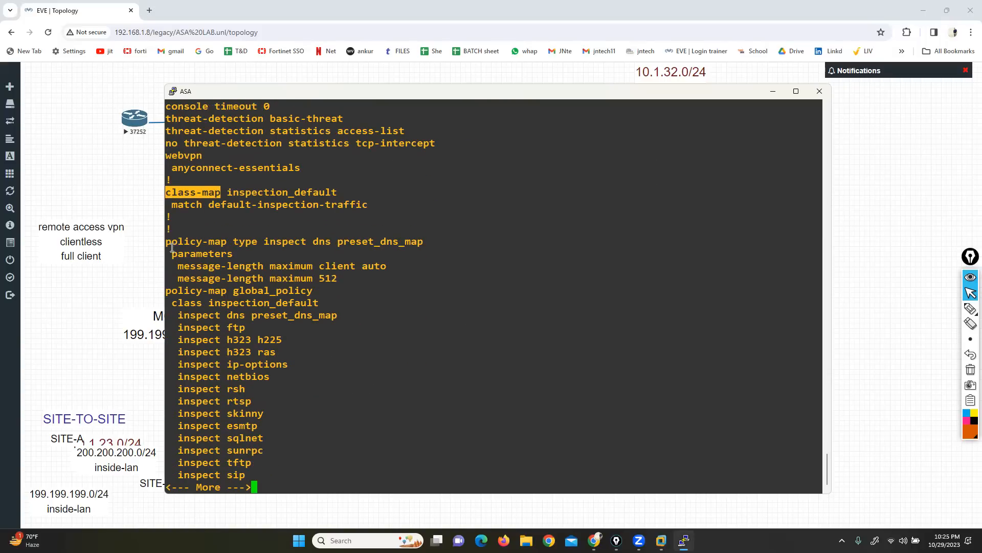
pyautogui.moveTo(166, 242); pyautogui.dragTo(228, 242)
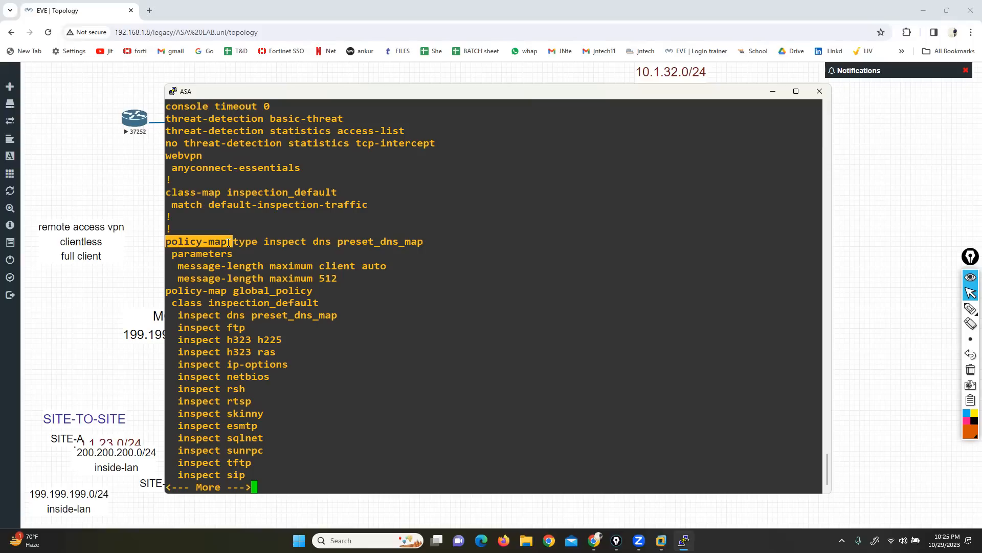
pyautogui.moveTo(167, 291); pyautogui.dragTo(226, 293)
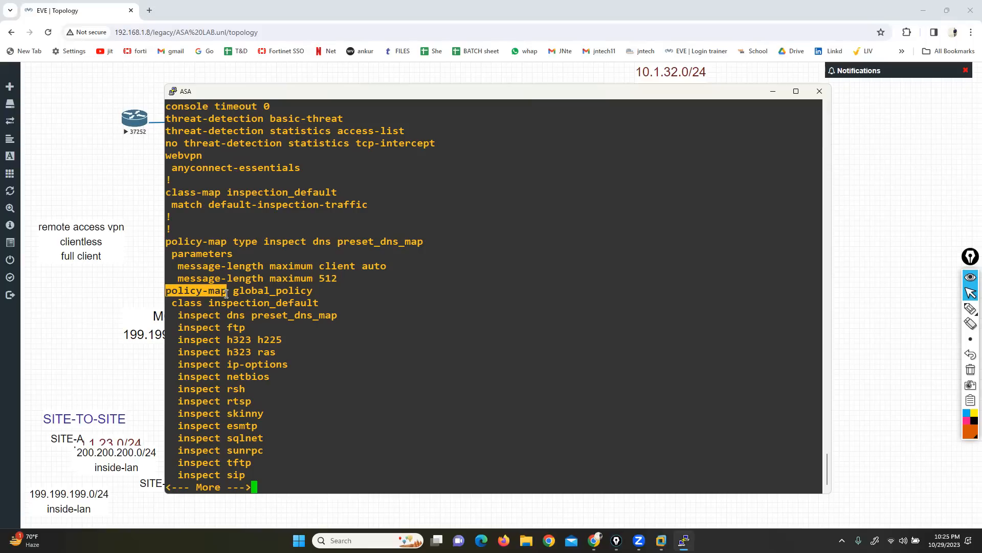
pyautogui.click(226, 293)
pyautogui.moveTo(172, 291); pyautogui.dragTo(225, 289)
# Step: Page on to the service-policy line and highlight service-policy, global_policy and global, matching them with the policy-map global_policy line
pyautogui.press('Return')
pyautogui.press('Return')
pyautogui.press('Return')
pyautogui.press('Return')
pyautogui.press('Return')
pyautogui.press('Return')
pyautogui.press('Return')
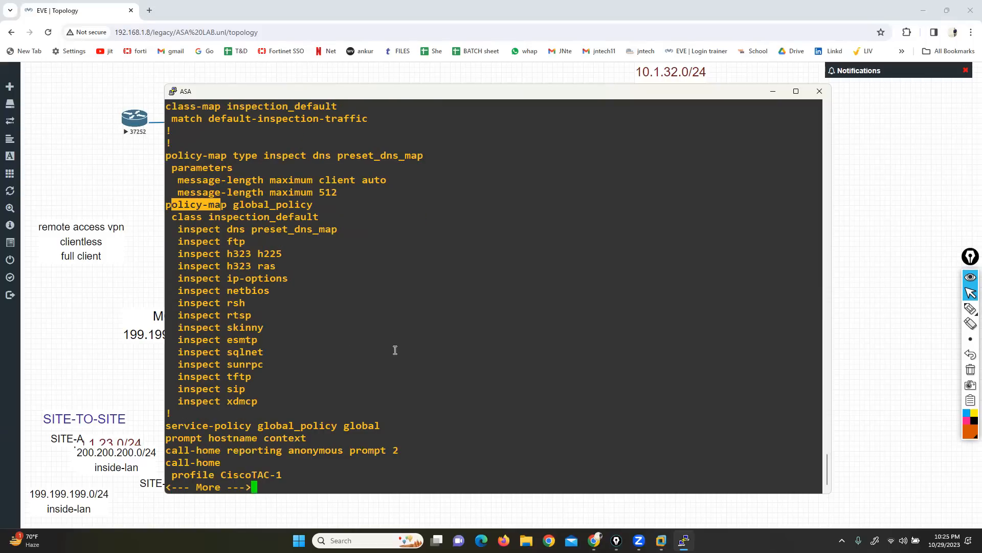
pyautogui.moveTo(168, 425); pyautogui.dragTo(246, 428)
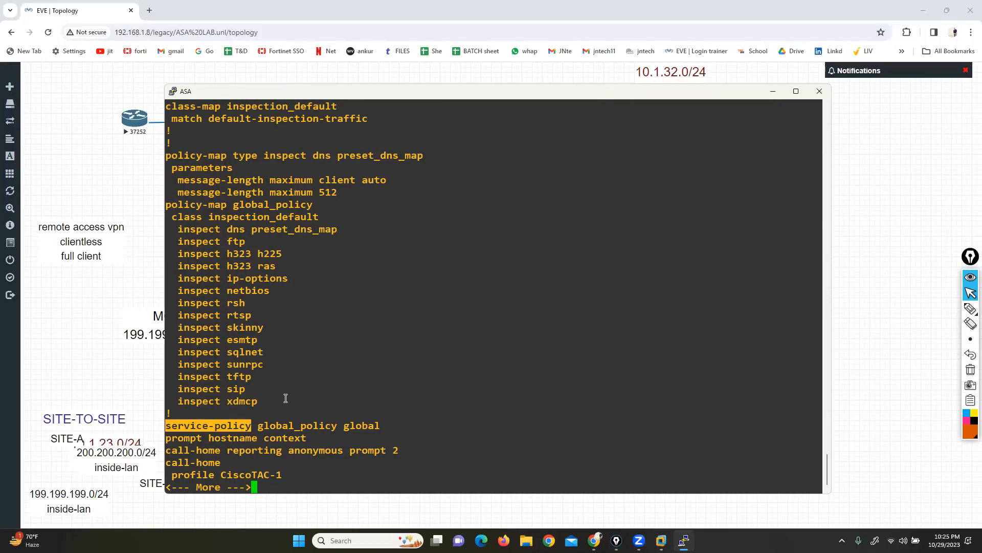
pyautogui.click(263, 428)
pyautogui.moveTo(262, 428); pyautogui.dragTo(337, 428)
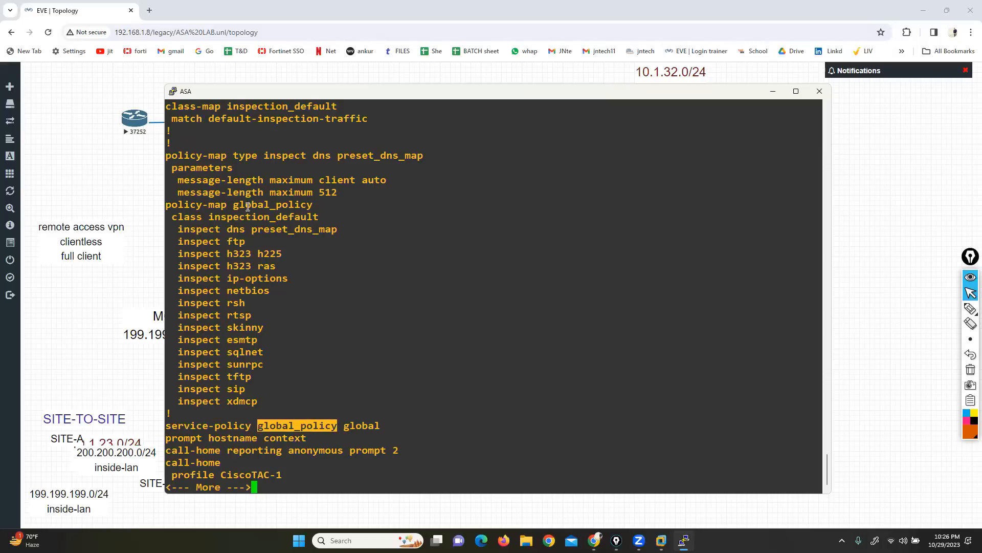
pyautogui.moveTo(234, 204); pyautogui.dragTo(316, 209)
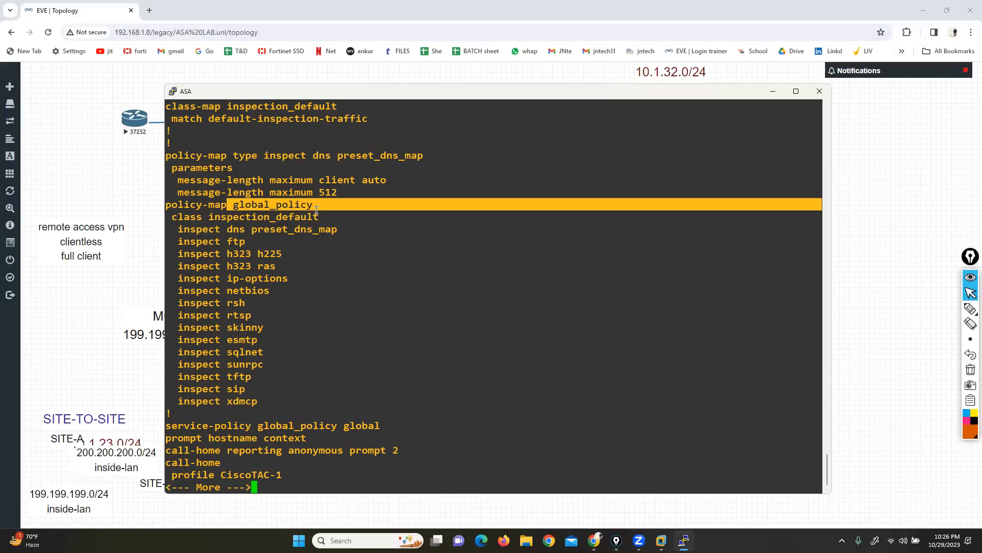
pyautogui.moveTo(338, 425); pyautogui.dragTo(380, 426)
pyautogui.moveTo(252, 428); pyautogui.dragTo(326, 430)
pyautogui.moveTo(169, 205); pyautogui.dragTo(214, 205)
pyautogui.moveTo(259, 426); pyautogui.dragTo(369, 430)
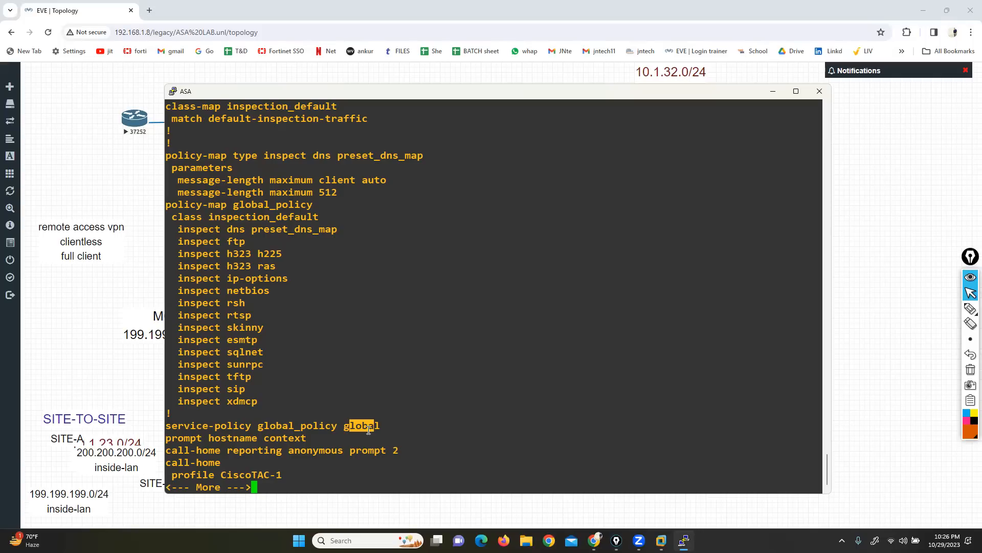
# Step: Quit the configuration listing and try to list the options of service-policy global_policy from privileged mode
pyautogui.press('q')
pyautogui.moveTo(251, 427); pyautogui.dragTo(168, 427)
pyautogui.rightClick(238, 441)
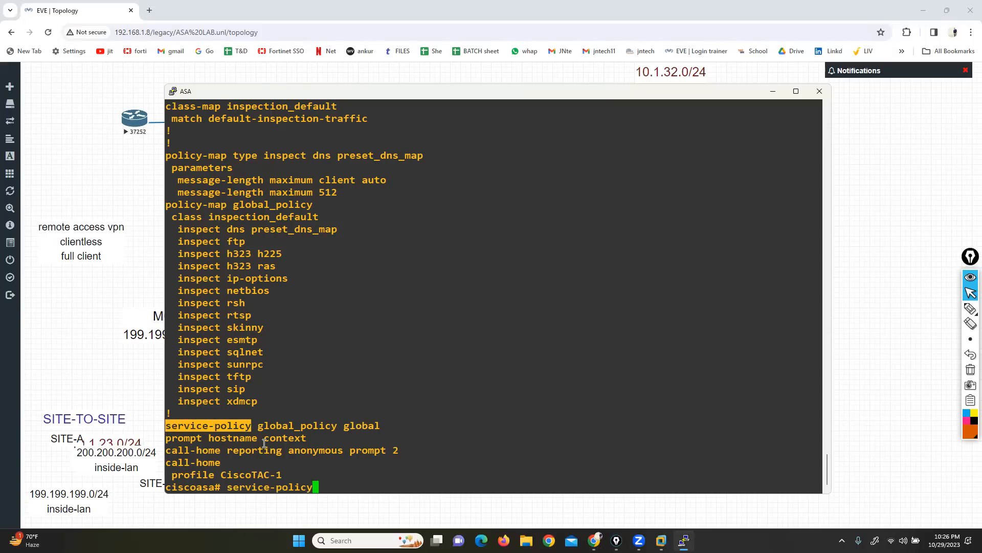
pyautogui.moveTo(342, 428); pyautogui.dragTo(257, 428)
pyautogui.press('super+c')
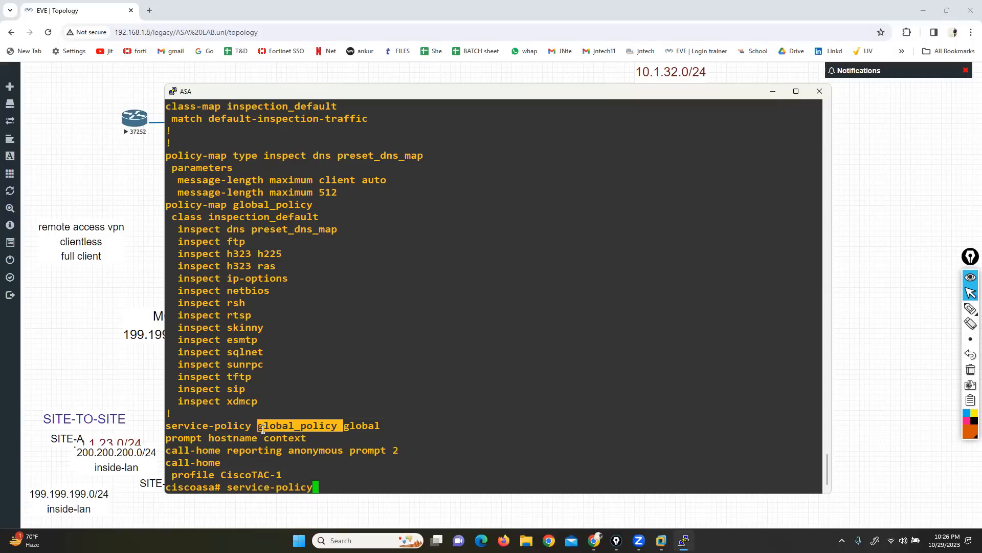
pyautogui.rightClick(395, 464)
pyautogui.write('?')
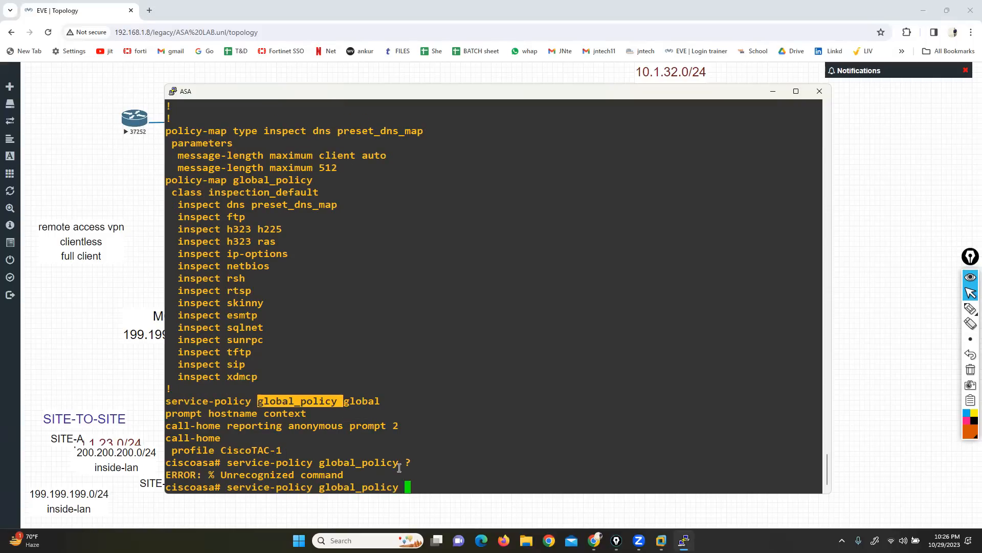
pyautogui.press('BackSpace')
pyautogui.press('BackSpace')
pyautogui.press('BackSpace')
pyautogui.press('BackSpace')
pyautogui.press('BackSpace')
pyautogui.press('BackSpace')
pyautogui.press('BackSpace')
pyautogui.press('BackSpace')
pyautogui.press('BackSpace')
pyautogui.press('BackSpace')
pyautogui.press('BackSpace')
pyautogui.press('BackSpace')
pyautogui.press('BackSpace')
pyautogui.press('BackSpace')
pyautogui.press('BackSpace')
pyautogui.press('BackSpace')
pyautogui.press('BackSpace')
pyautogui.press('BackSpace')
pyautogui.press('BackSpace')
pyautogui.press('BackSpace')
# Step: Enter global configuration mode, list the options for service-policy global_policy, and highlight the global and interface keywords
pyautogui.write('conf t')
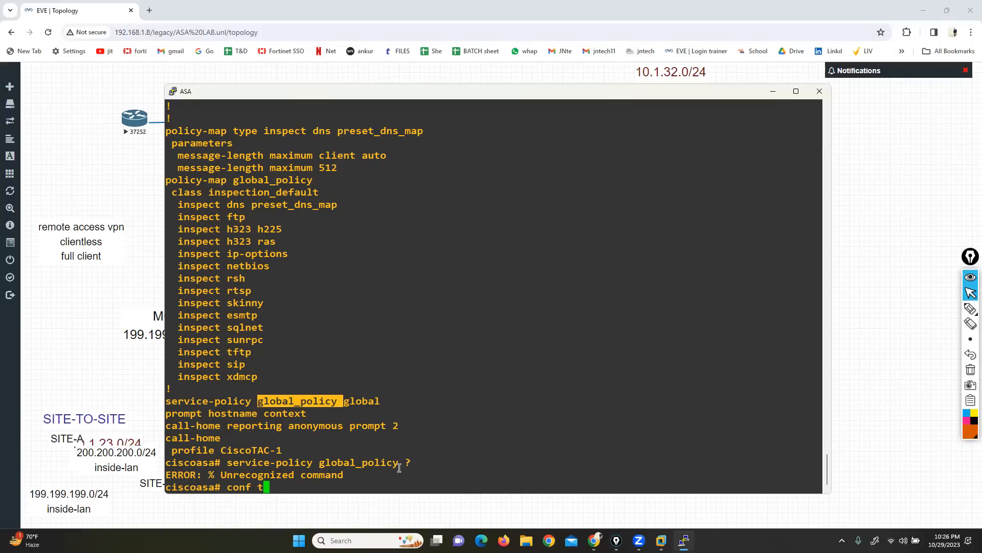
pyautogui.press('Return')
pyautogui.moveTo(254, 390); pyautogui.dragTo(174, 392)
pyautogui.rightClick(311, 432)
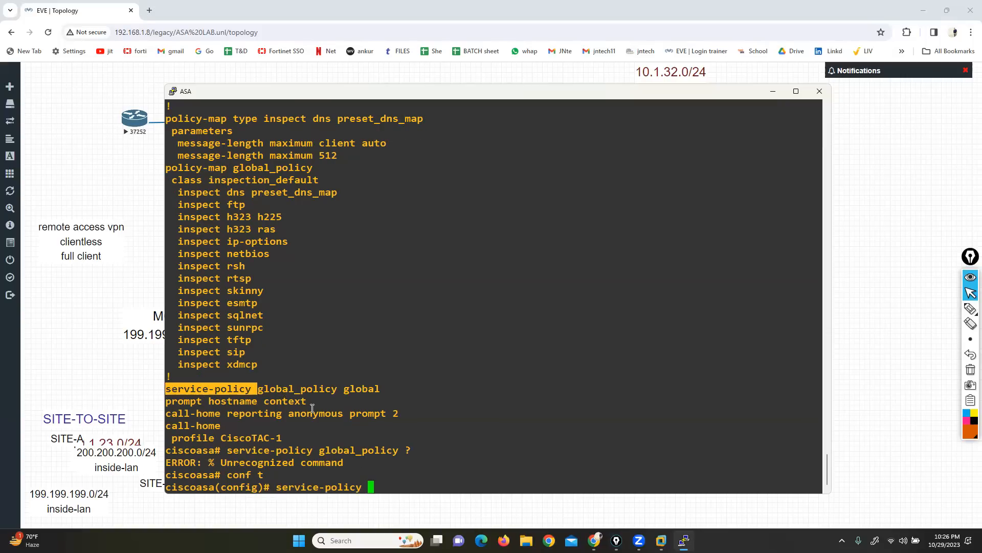
pyautogui.moveTo(258, 389); pyautogui.dragTo(337, 389)
pyautogui.rightClick(438, 457)
pyautogui.write('?')
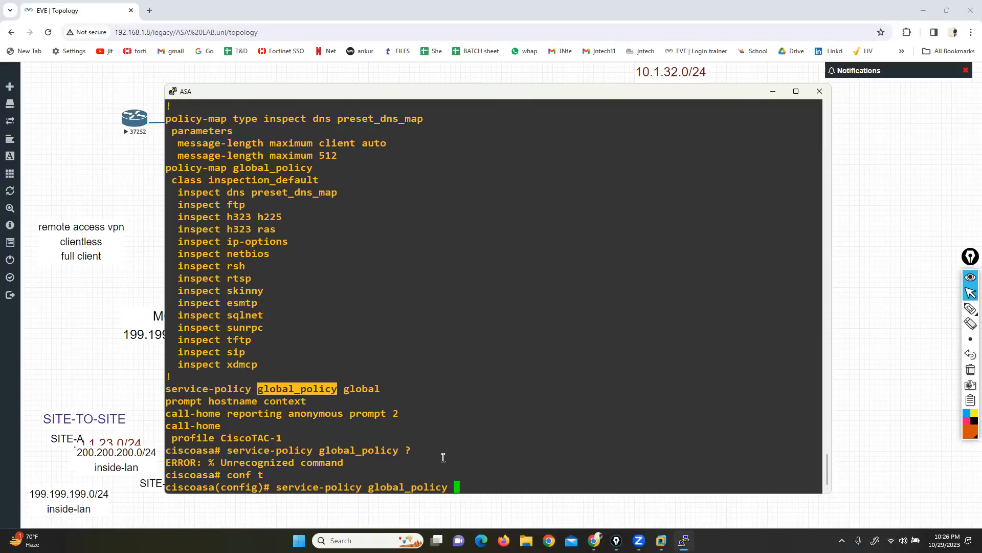
pyautogui.moveTo(176, 462); pyautogui.dragTo(225, 474)
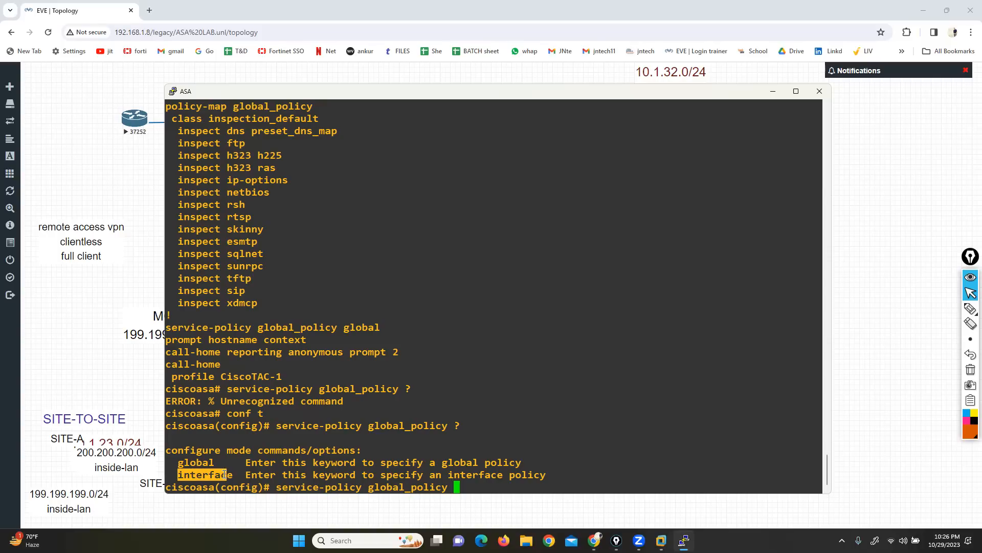
# Step: Discard the unfinished command, return to privileged mode, and page through sh run to the policy-map and service-policy sections
pyautogui.press('BackSpace')
pyautogui.press('BackSpace')
pyautogui.press('BackSpace')
pyautogui.press('BackSpace')
pyautogui.press('BackSpace')
pyautogui.press('BackSpace')
pyautogui.press('BackSpace')
pyautogui.press('BackSpace')
pyautogui.press('BackSpace')
pyautogui.press('BackSpace')
pyautogui.press('BackSpace')
pyautogui.press('BackSpace')
pyautogui.press('BackSpace')
pyautogui.press('BackSpace')
pyautogui.press('BackSpace')
pyautogui.press('BackSpace')
pyautogui.press('BackSpace')
pyautogui.press('BackSpace')
pyautogui.press('BackSpace')
pyautogui.press('BackSpace')
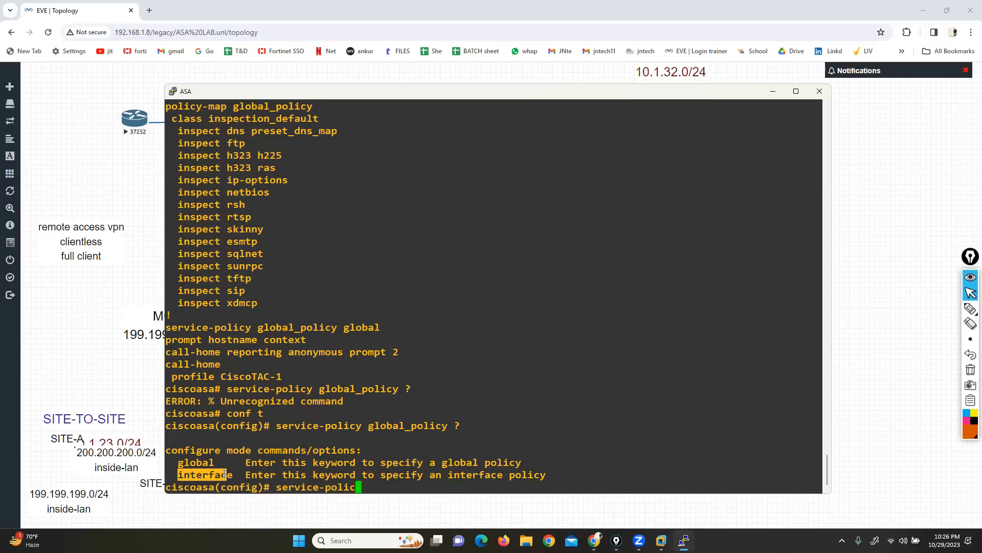
pyautogui.hotkey('ctrl', 'z')
pyautogui.press('Return')
pyautogui.write('sh run')
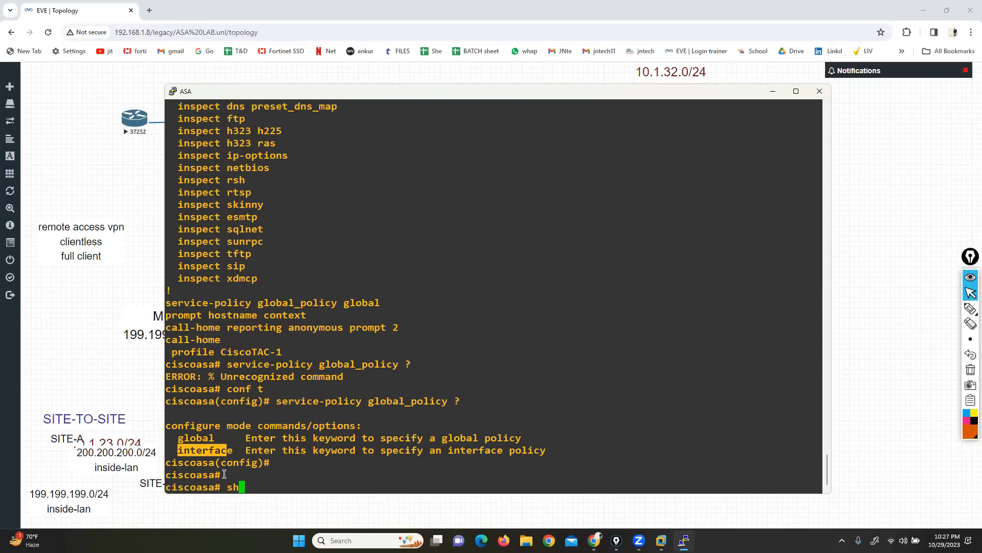
pyautogui.press('Return')
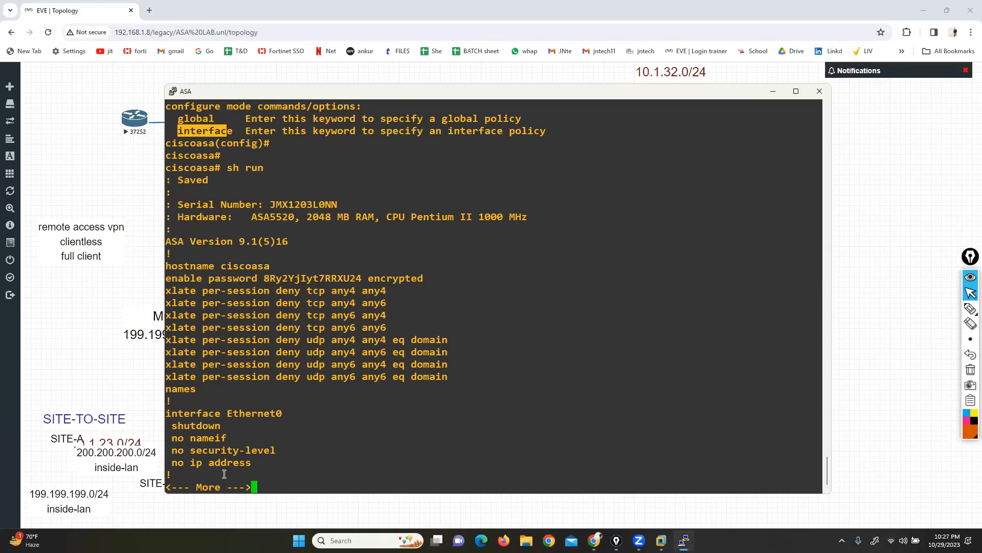
pyautogui.press('Return')
pyautogui.press('Return')
pyautogui.press('Return')
pyautogui.press('Return')
pyautogui.press('Return')
pyautogui.press('Return')
pyautogui.press('Return')
pyautogui.press('Return')
pyautogui.press('Return')
pyautogui.press('Return')
pyautogui.press('Return')
pyautogui.press('Return')
pyautogui.press('Return')
pyautogui.press('Return')
pyautogui.press('Return')
pyautogui.press('Return')
pyautogui.press('Return')
pyautogui.press('Return')
pyautogui.press('Return')
pyautogui.press('Return')
pyautogui.press('Return')
pyautogui.press('Return')
pyautogui.press('Return')
pyautogui.press('Return')
pyautogui.press('Return')
pyautogui.press('Return')
pyautogui.press('Return')
pyautogui.press('Return')
pyautogui.press('Return')
pyautogui.press('Return')
pyautogui.press('Return')
pyautogui.press('Return')
pyautogui.press('Return')
pyautogui.press('Return')
pyautogui.press('Return')
pyautogui.press('Return')
pyautogui.press('Return')
pyautogui.press('Return')
pyautogui.press('Return')
pyautogui.press('Return')
pyautogui.press('Return')
pyautogui.press('Return')
pyautogui.press('Return')
pyautogui.press('Return')
pyautogui.press('Return')
pyautogui.press('Return')
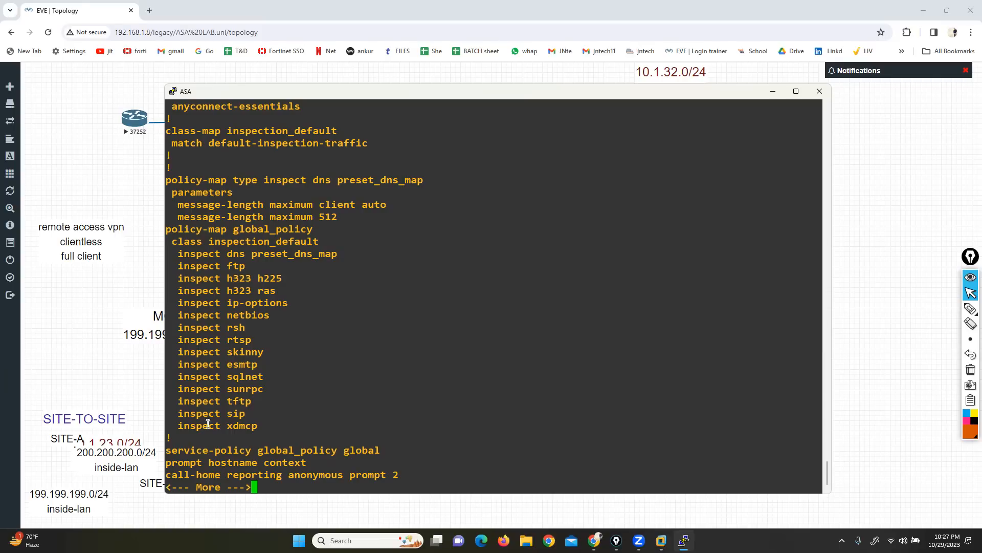
# Step: Copy the policy-map global_policy line from the listing and run it in global configuration mode
pyautogui.doubleClick(251, 230)
pyautogui.tripleClick(251, 230)
pyautogui.write('qconf t')
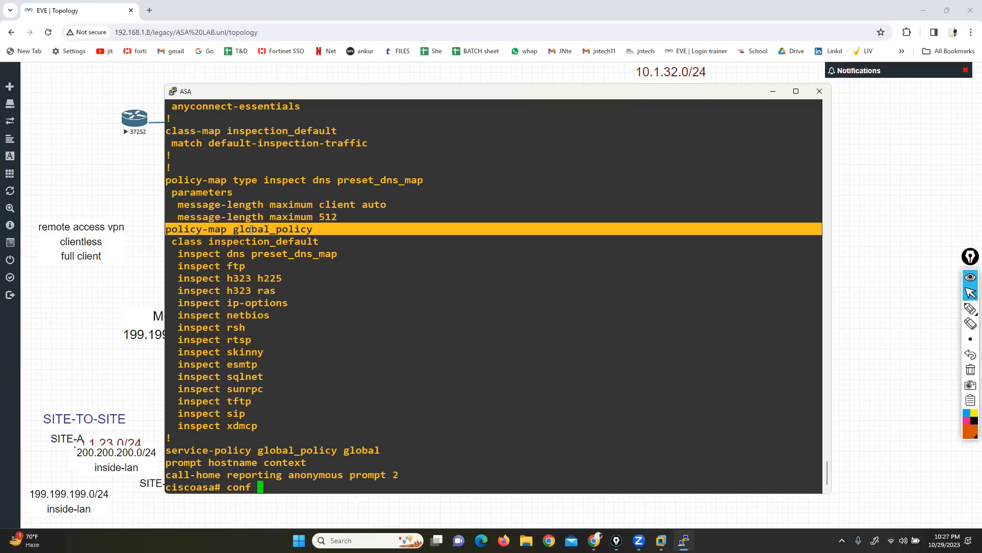
pyautogui.press('Return')
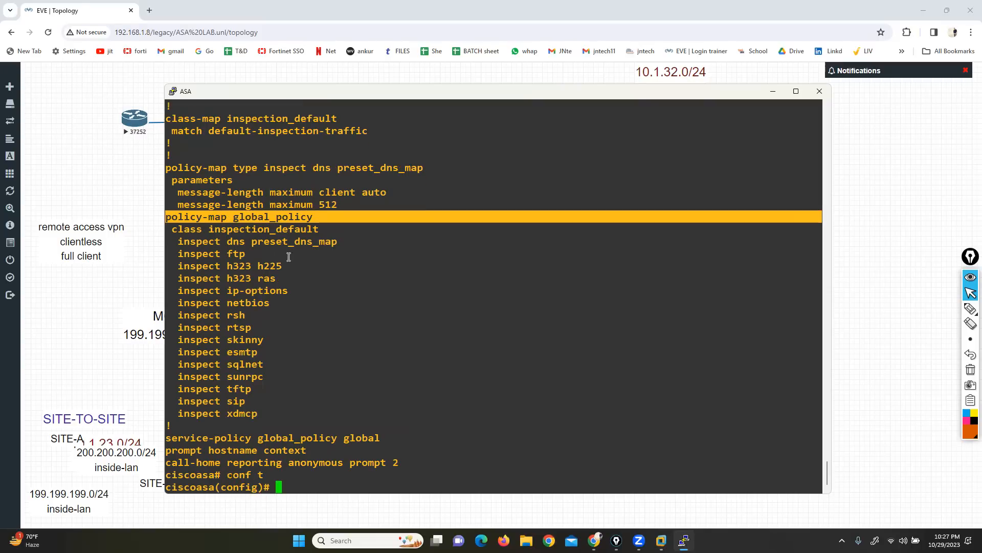
pyautogui.rightClick(377, 365)
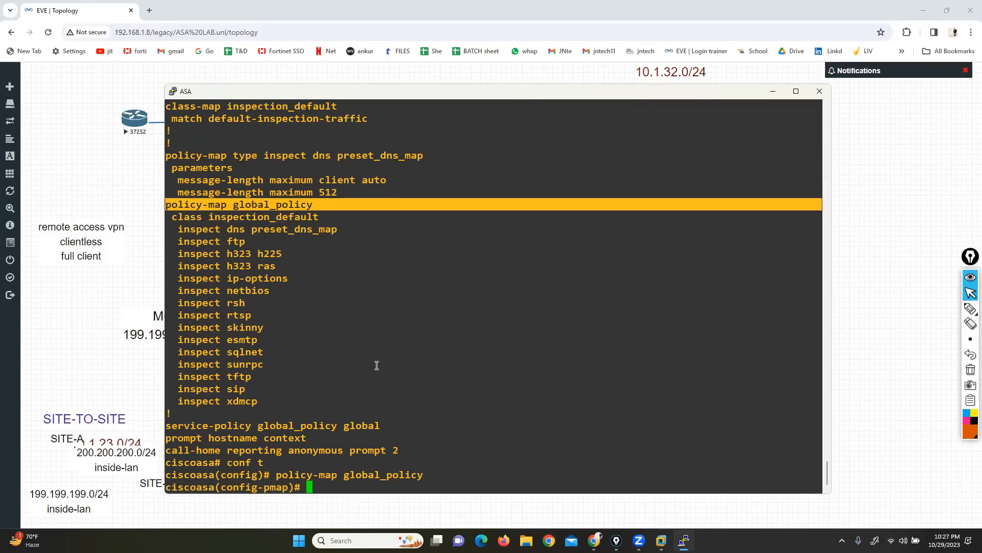
# Step: Enter class inspection_default inside the global_policy policy map, reusing the names from the listing
pyautogui.moveTo(166, 217); pyautogui.dragTo(202, 218)
pyautogui.rightClick(444, 439)
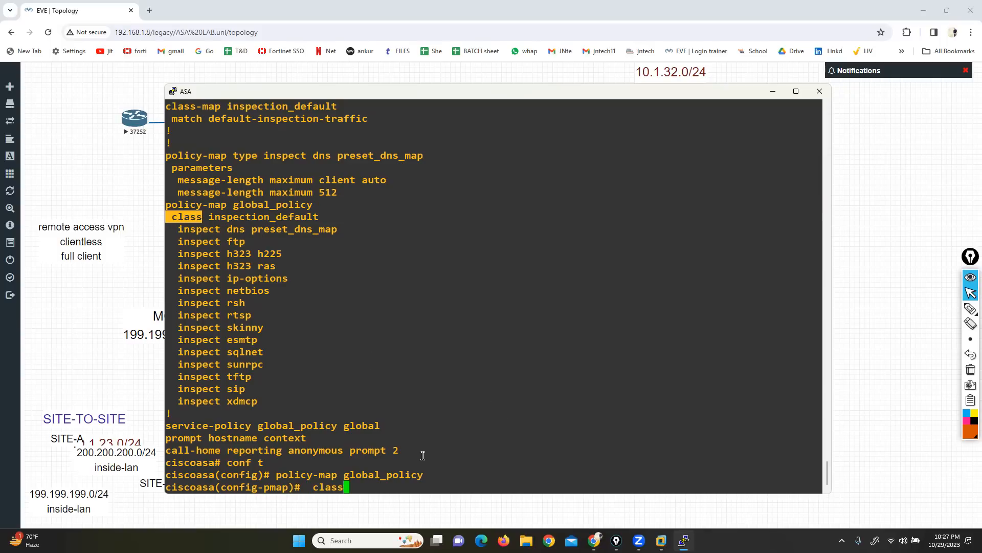
pyautogui.scroll(5, 327, 332)
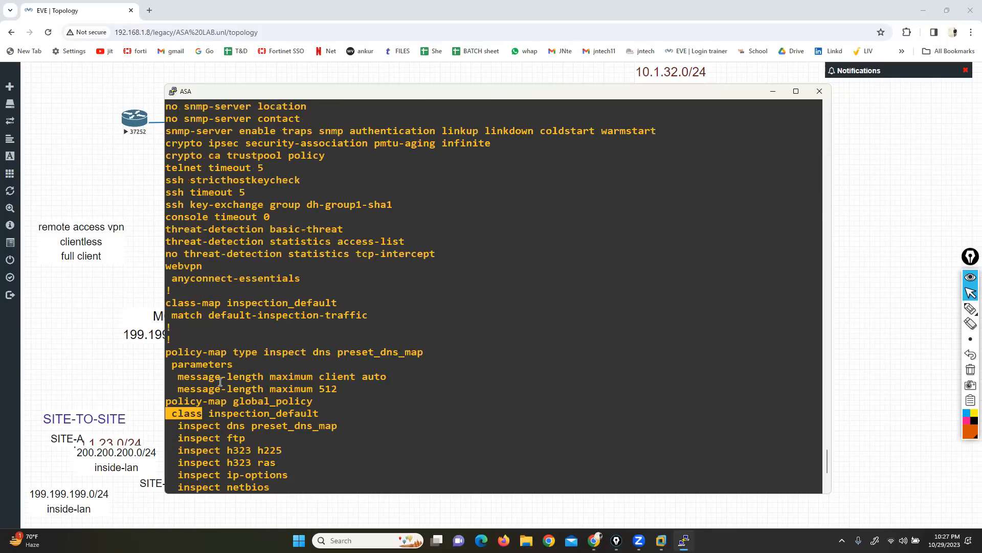
pyautogui.moveTo(227, 302); pyautogui.dragTo(346, 313)
pyautogui.rightClick(428, 443)
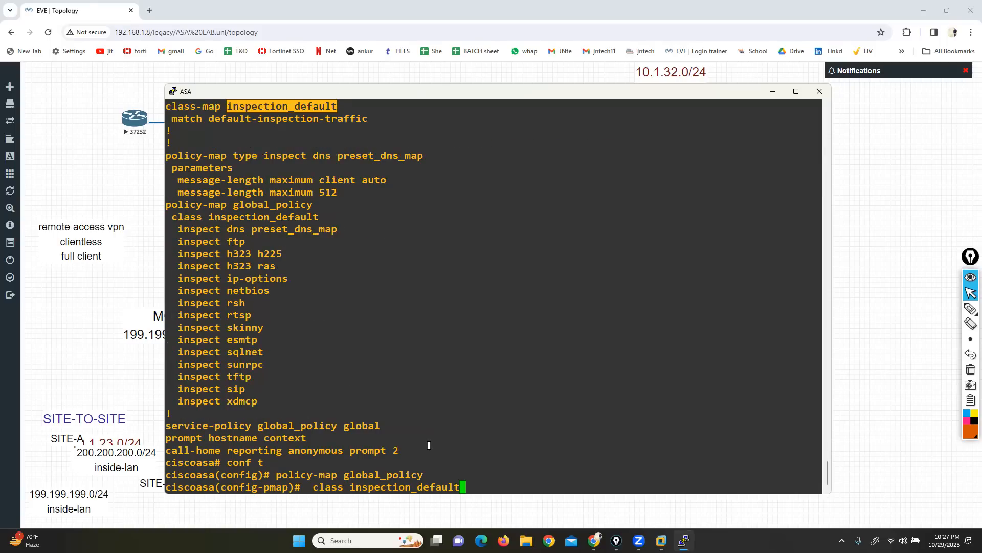
pyautogui.press('Return')
# Step: List the class configuration commands and page through the protocols available for inspect
pyautogui.write('?')
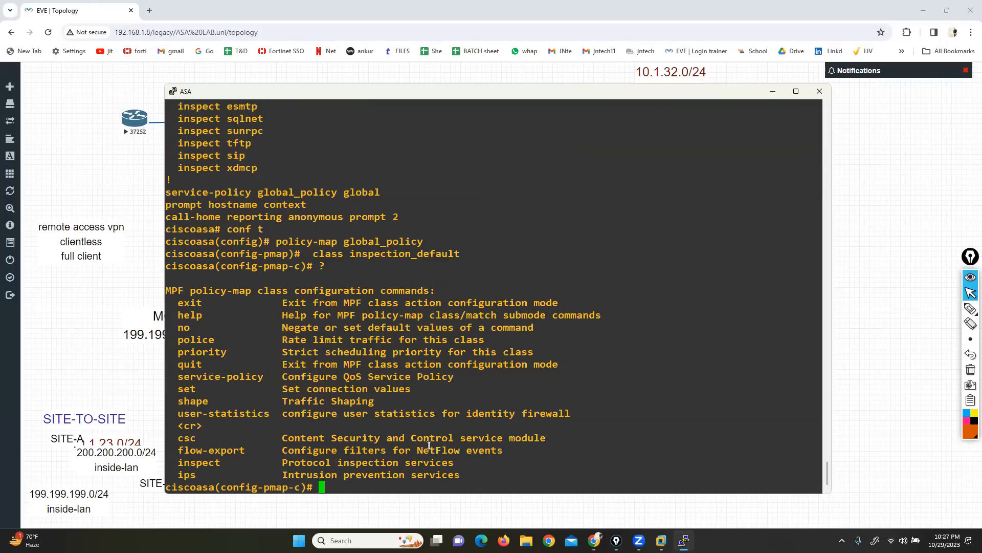
pyautogui.write('ins')
pyautogui.press('Tab')
pyautogui.write('?')
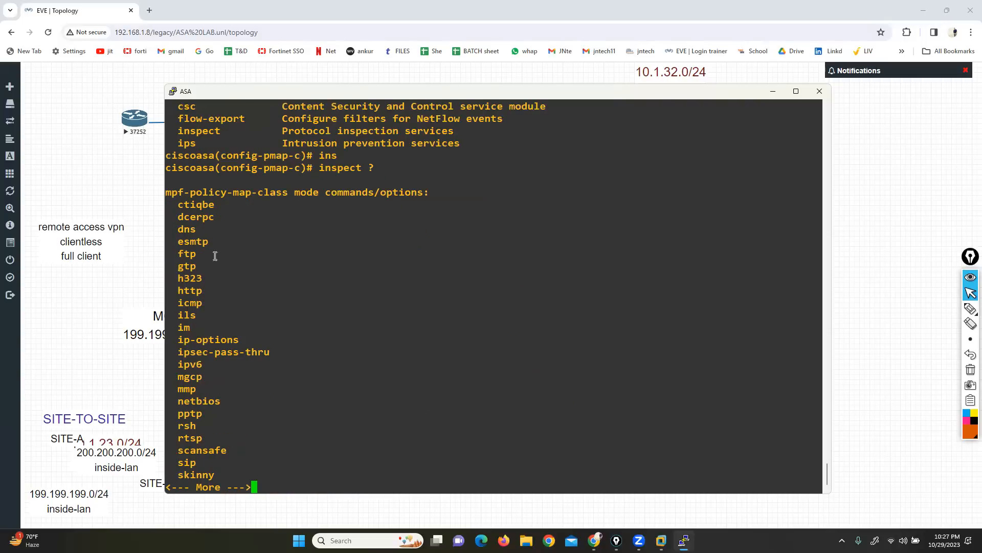
pyautogui.moveTo(172, 205); pyautogui.dragTo(235, 398)
pyautogui.click(237, 398)
pyautogui.press('Return')
pyautogui.press('Return')
pyautogui.press('Return')
pyautogui.press('Return')
pyautogui.press('Return')
pyautogui.press('Return')
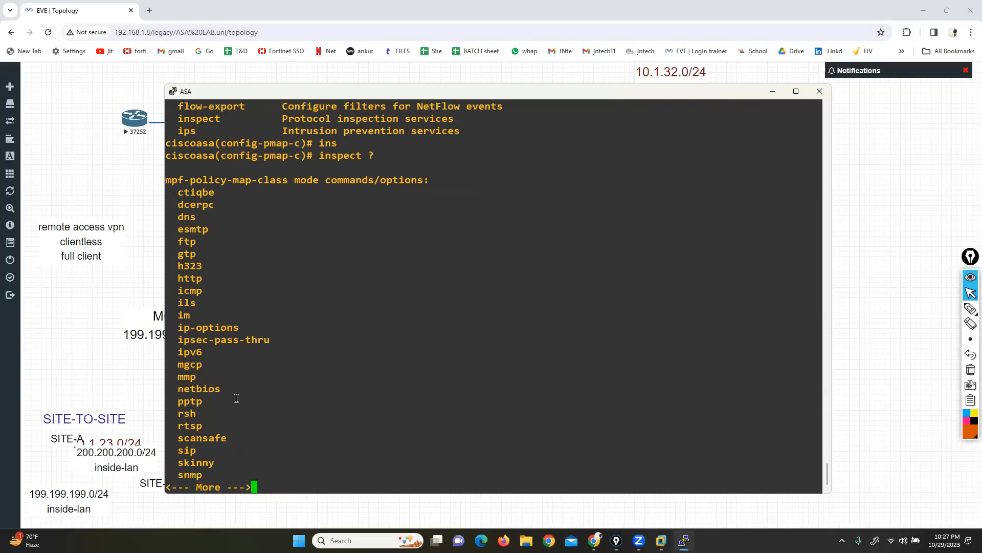
# Step: Add inspect icmp to the inspection_default class and highlight the entered command
pyautogui.write('q')
pyautogui.press('BackSpace')
pyautogui.write('icmp')
pyautogui.press('Return')
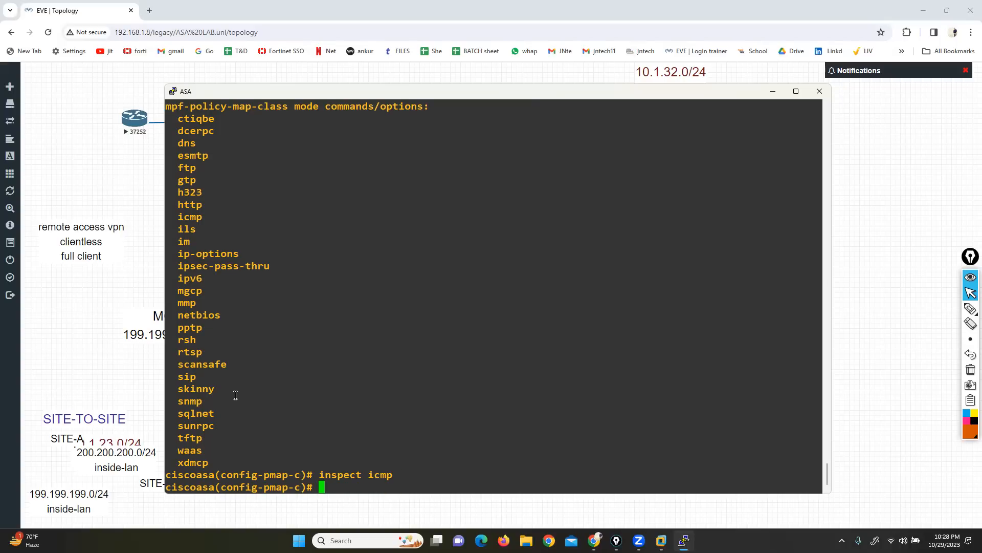
pyautogui.moveTo(345, 474); pyautogui.dragTo(387, 475)
# Step: Open the console of LAN router 37252, move its window below the topology, and decline the initial configuration dialog
pyautogui.click(108, 195)
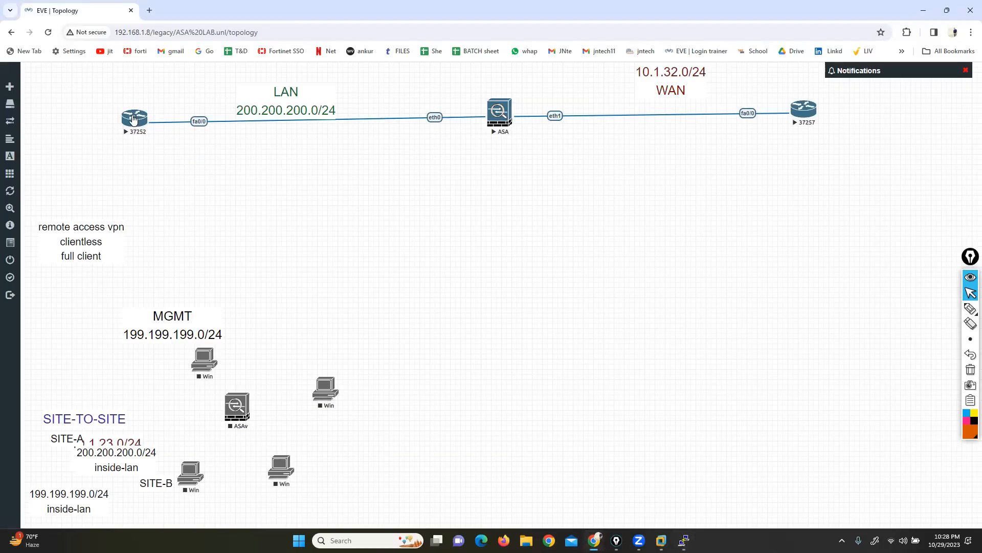
pyautogui.click(497, 112)
pyautogui.click(475, 109)
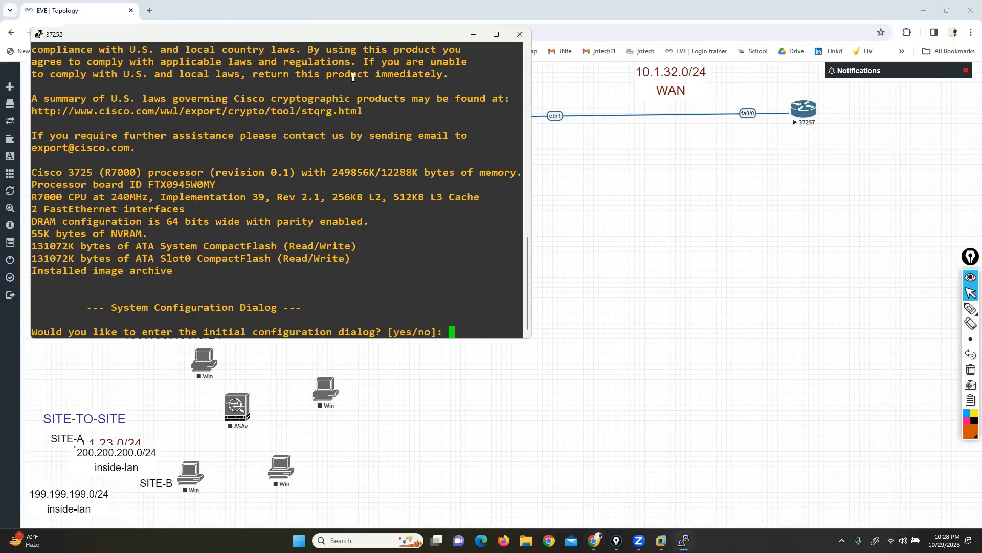
pyautogui.moveTo(299, 35); pyautogui.dragTo(348, 220)
pyautogui.write('no')
pyautogui.press('Return')
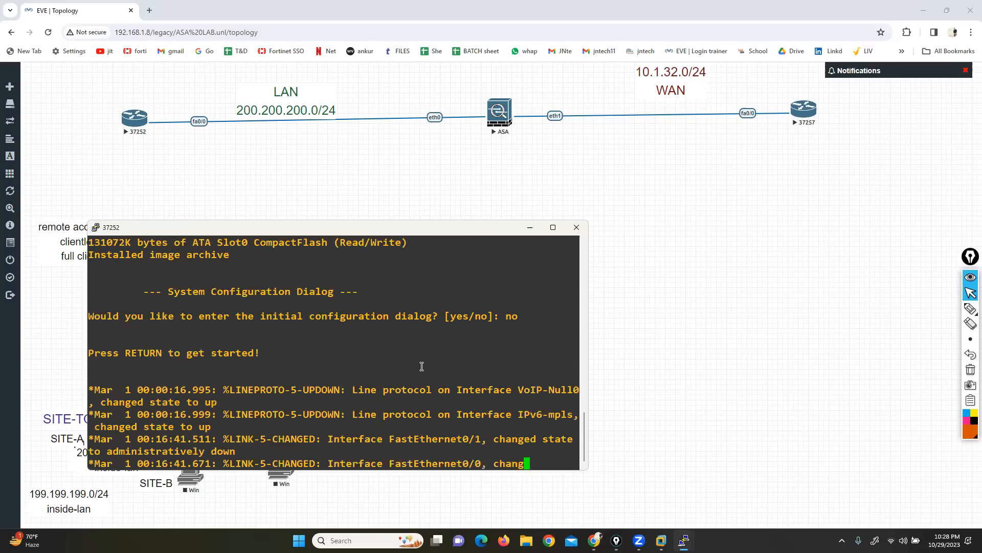
# Step: Start the router's command line and enter privileged mode, followed by global configuration mode from the terminal
pyautogui.press('Return')
pyautogui.press('Return')
pyautogui.press('Return')
pyautogui.press('Return')
pyautogui.write('ena')
pyautogui.press('Tab')
pyautogui.press('Return')
pyautogui.press('Return')
pyautogui.write('conf')
pyautogui.press('Return')
# Step: Assign IP address 200.200.200.10 with mask 255.255.255.0 to the router's FastEthernet 0/0 interface
pyautogui.press('Return')
pyautogui.press('Return')
pyautogui.write('in')
pyautogui.press('Tab')
pyautogui.write('f')
pyautogui.press('Tab')
pyautogui.write('00/0')
pyautogui.press('BackSpace')
pyautogui.press('BackSpace')
pyautogui.press('BackSpace')
pyautogui.write('0/0')
pyautogui.press('Return')
pyautogui.write('ip add')
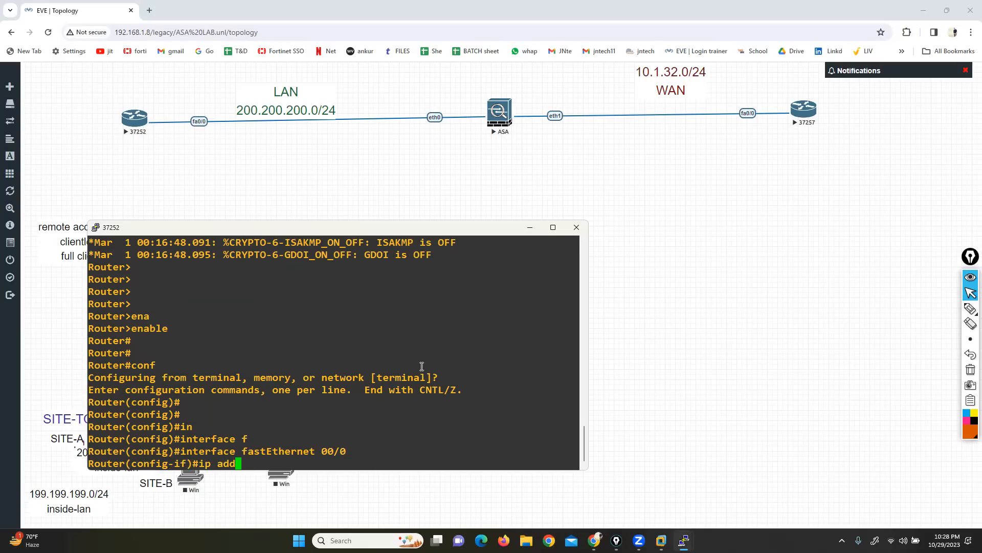
pyautogui.press('Tab')
pyautogui.write('200.200.2')
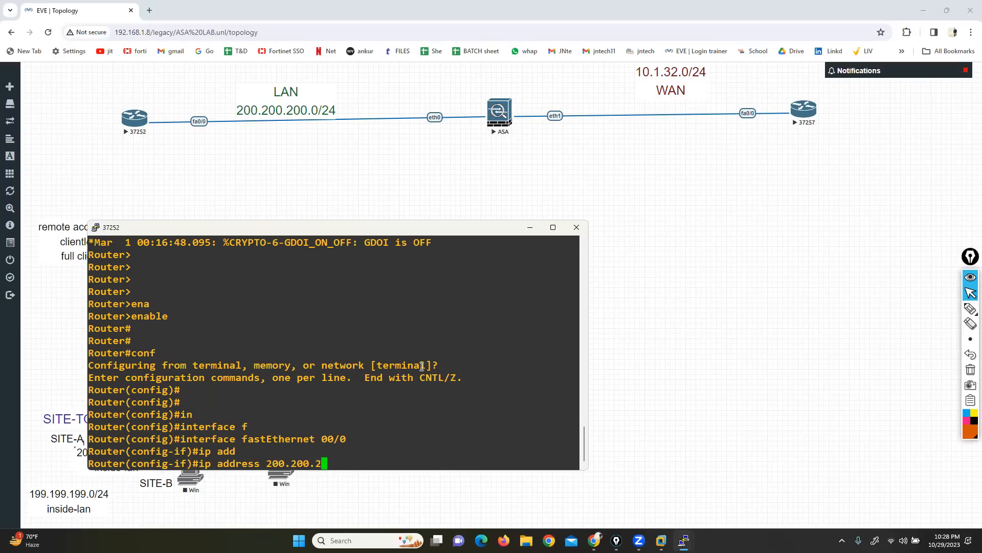
pyautogui.write('00.10 255.255.255.0')
pyautogui.press('Return')
# Step: Enable the router's FastEthernet 0/0 interface with no sh and exit to global configuration mode
pyautogui.write('no sh')
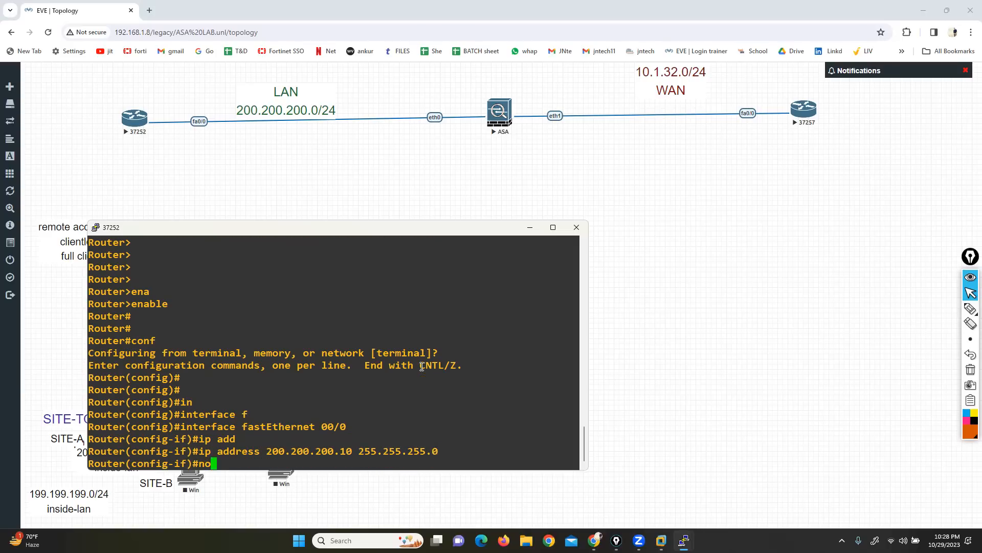
pyautogui.press('Return')
pyautogui.write('ex')
pyautogui.press('Return')
pyautogui.press('Return')
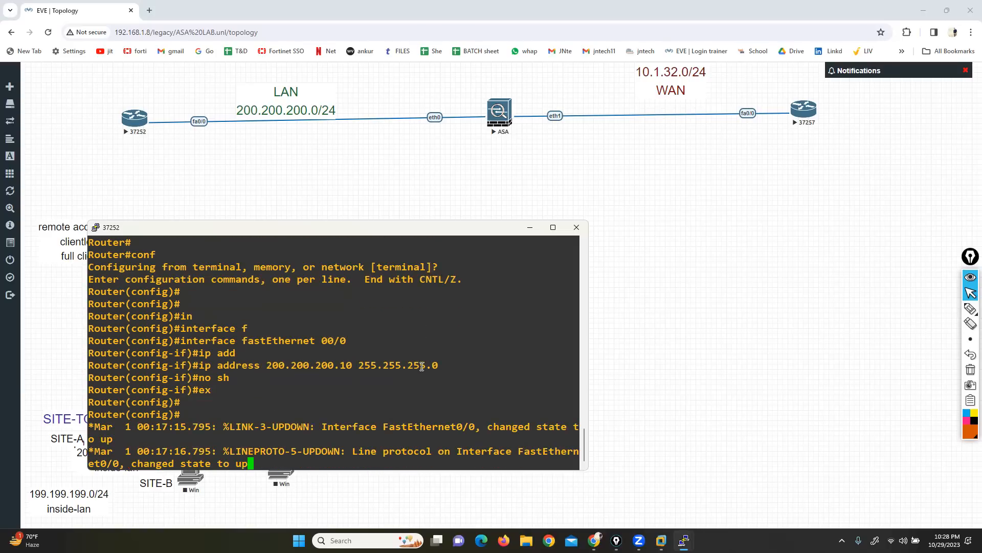
# Step: Switch to the ASA console, place its window below the topology, and exit the policy-map modes to global configuration mode
pyautogui.moveTo(373, 231); pyautogui.dragTo(357, 200)
pyautogui.moveTo(684, 540)
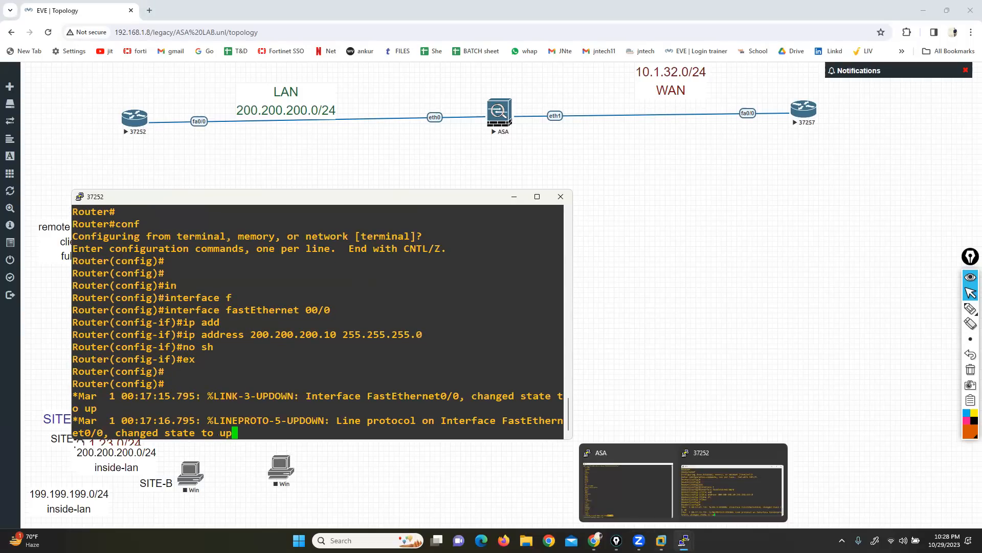
pyautogui.click(636, 489)
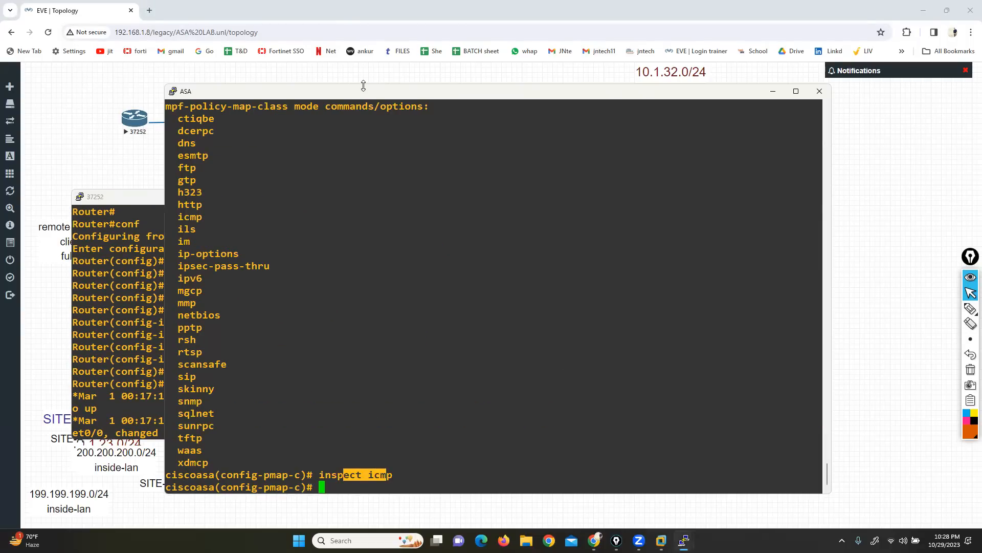
pyautogui.moveTo(364, 85); pyautogui.dragTo(365, 257)
pyautogui.write('EXIT')
pyautogui.press('Return')
pyautogui.press('Return')
pyautogui.press('Return')
pyautogui.press('Return')
pyautogui.write('in')
pyautogui.press('Tab')
pyautogui.press('BackSpace')
pyautogui.press('BackSpace')
pyautogui.press('BackSpace')
pyautogui.press('BackSpace')
pyautogui.press('BackSpace')
pyautogui.press('BackSpace')
pyautogui.press('BackSpace')
pyautogui.press('BackSpace')
pyautogui.press('BackSpace')
pyautogui.press('BackSpace')
pyautogui.write('exit')
pyautogui.press('Return')
pyautogui.press('Return')
# Step: Enter the ASA's Ethernet 0 interface configuration and name the interface INSIDE
pyautogui.write('I')
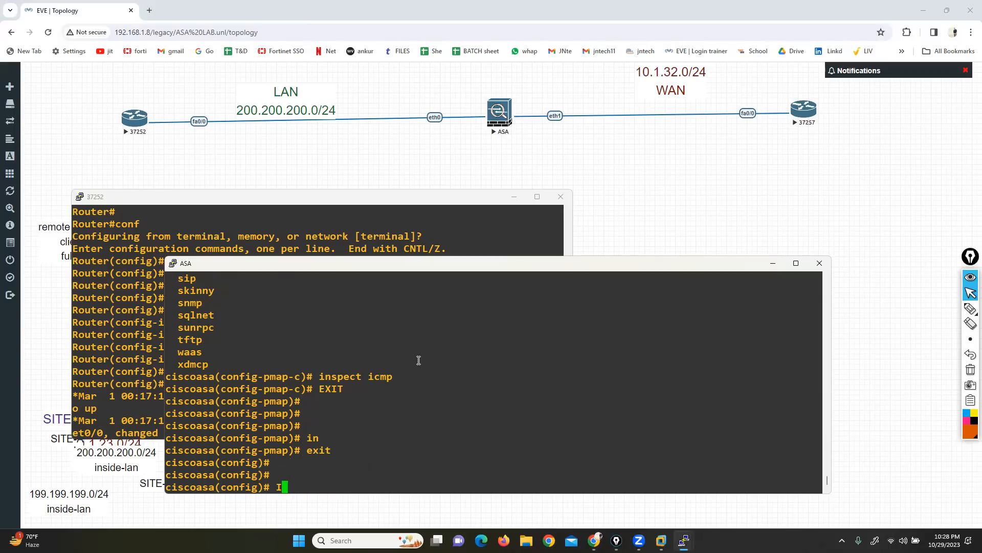
pyautogui.write('N')
pyautogui.press('Tab')
pyautogui.write('E')
pyautogui.press('Tab')
pyautogui.write('0')
pyautogui.press('Return')
pyautogui.write('NAMEIF INSIDE')
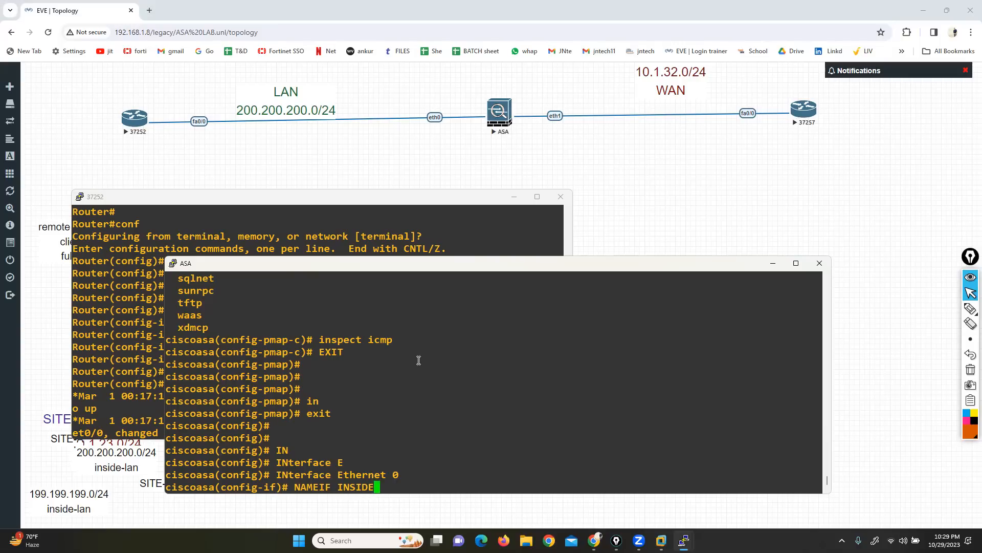
pyautogui.press('Return')
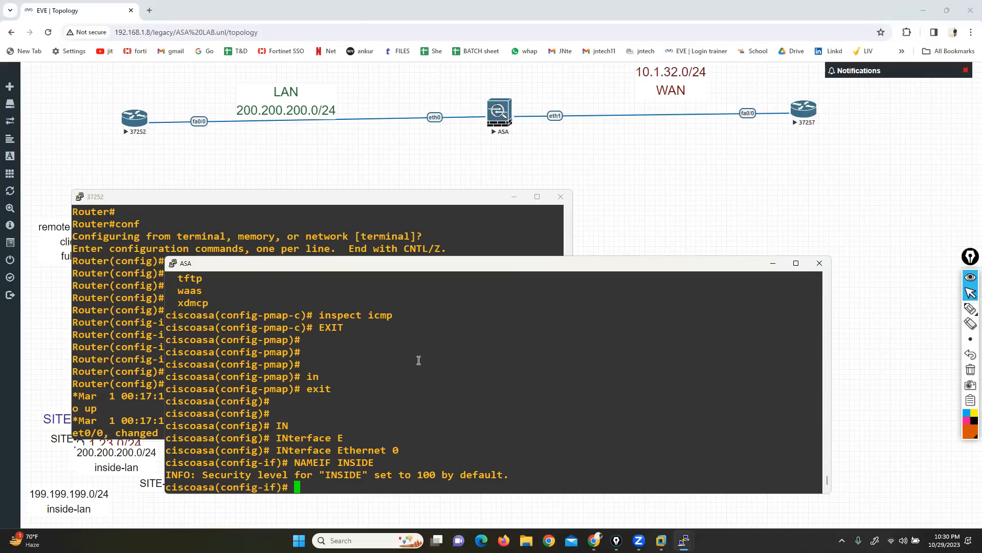
# Step: Assign IP address 200.200.200.1 with mask 255.255.255.0 to the ASA's INSIDE interface
pyautogui.write('ip add')
pyautogui.press('Tab')
pyautogui.write('200.200.200.1 255.255.255.0')
pyautogui.press('Return')
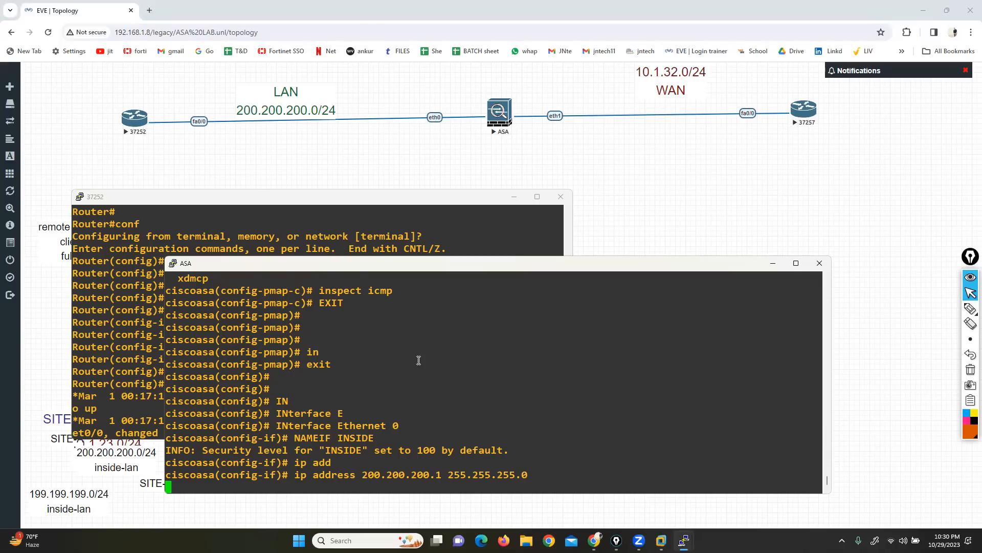
# Step: Enable the ASA's Ethernet 0 interface with no sh
pyautogui.write('no sh')
pyautogui.press('Return')
pyautogui.press('Return')
pyautogui.press('Return')
pyautogui.press('Return')
pyautogui.press('Return')
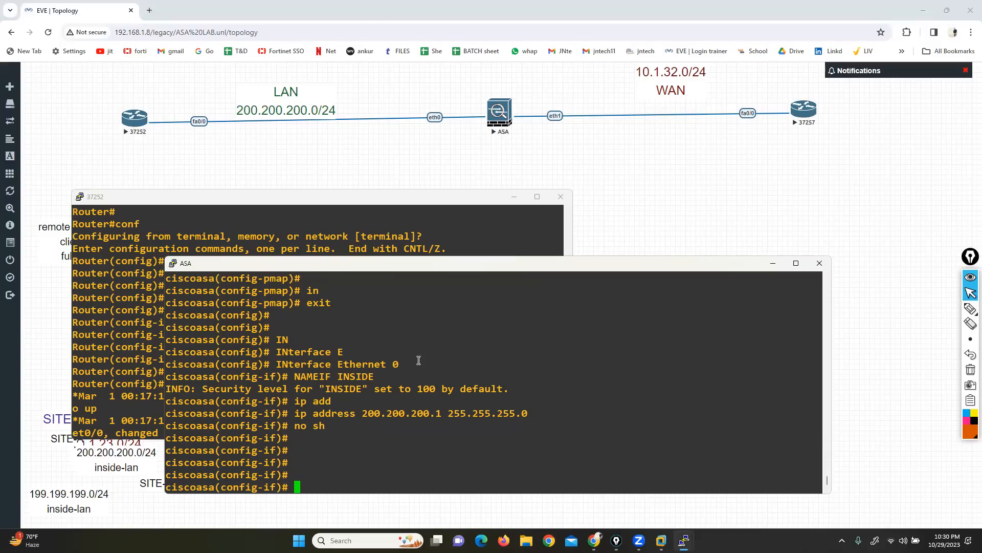
# Step: Enter the ASA's Ethernet 1 interface configuration and name the interface outside
pyautogui.write('interface')
pyautogui.press('Tab')
pyautogui.write('e')
pyautogui.press('Tab')
pyautogui.write('1')
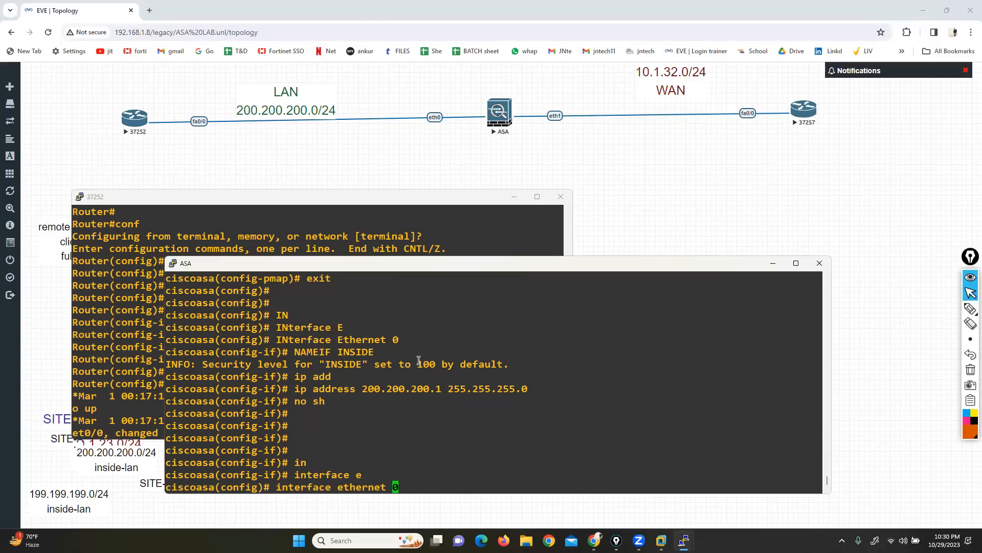
pyautogui.press('Return')
pyautogui.write('nameif')
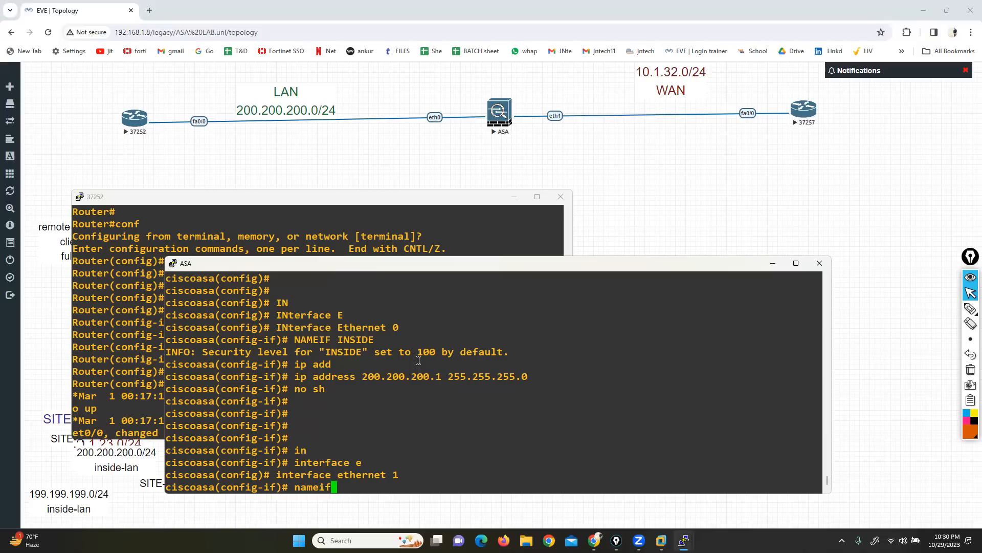
pyautogui.write(' outside')
pyautogui.press('Return')
# Step: Assign IP address 10.1.32.1 with mask 255.255.255.0 to the ASA's outside interface and enable it
pyautogui.write('ip add')
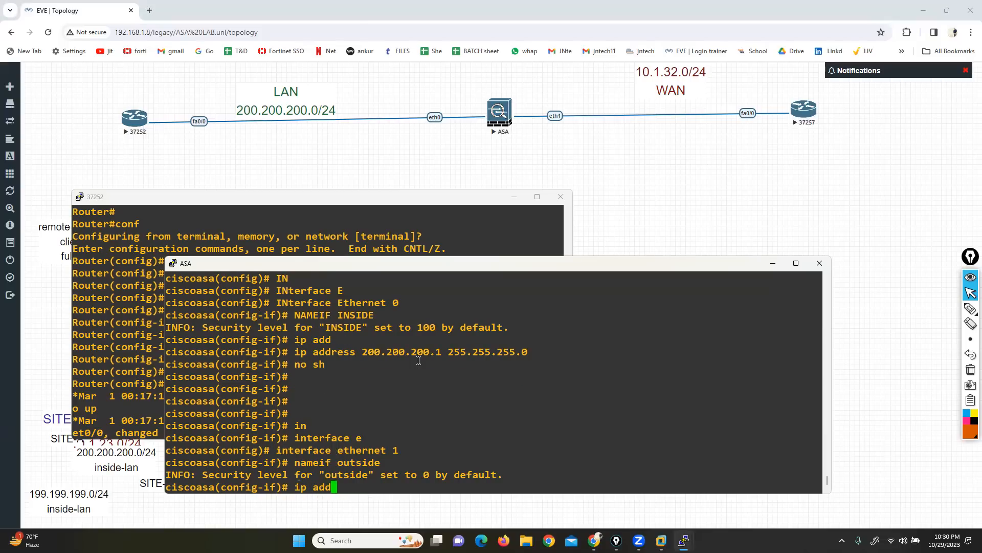
pyautogui.press('Tab')
pyautogui.write('10.1.')
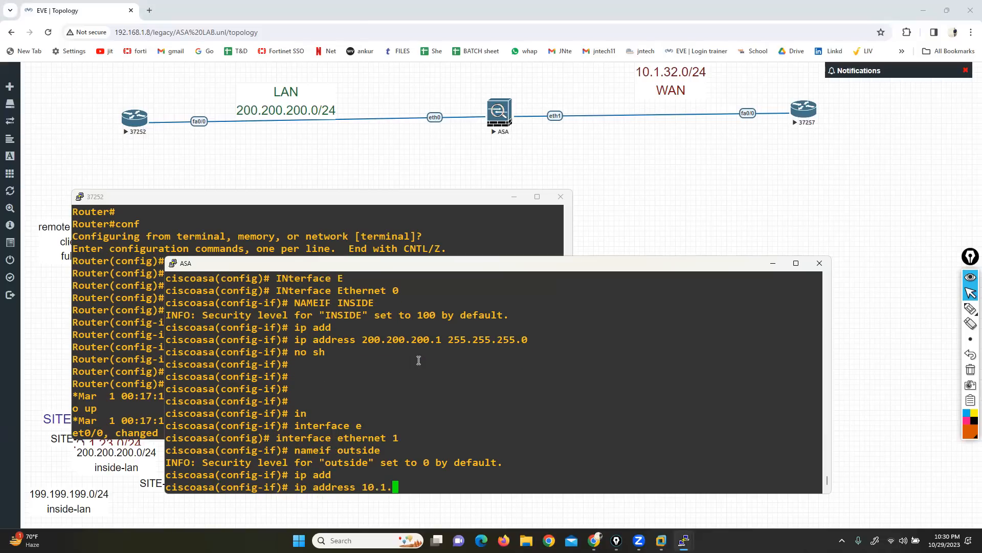
pyautogui.write('32.1 255.255.255.255.0')
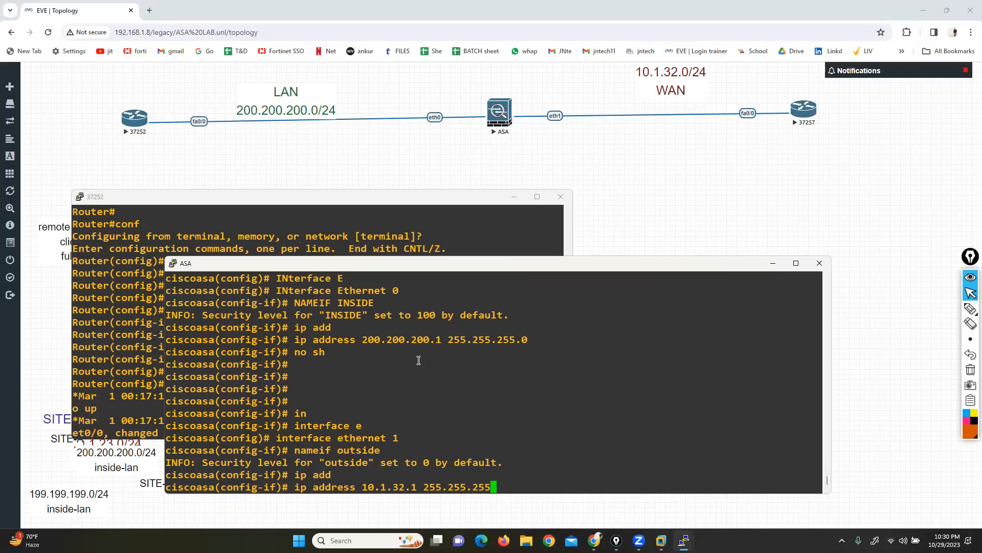
pyautogui.press('Return')
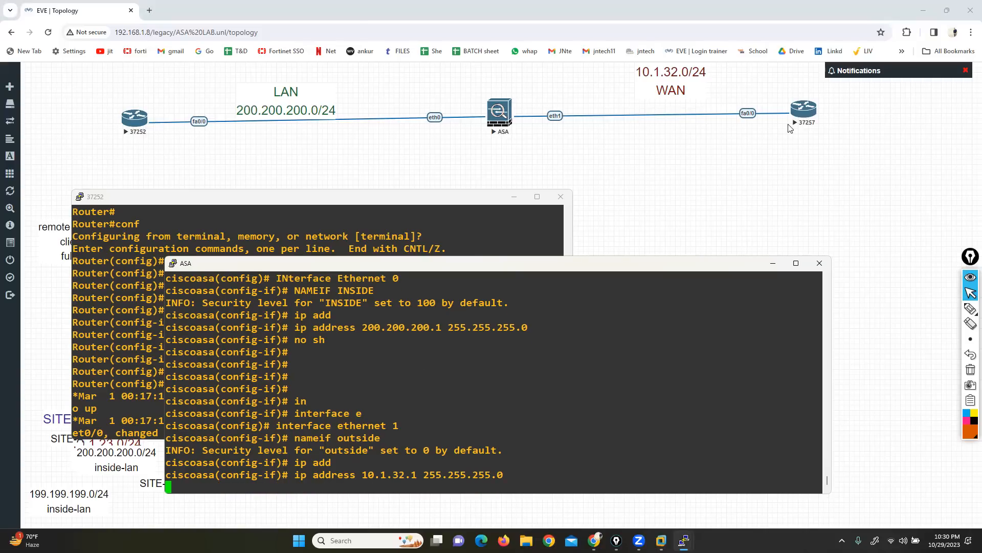
# Step: Open router 37257's console, place its window below the topology, and decline the initial configuration dialog
pyautogui.click(805, 110)
pyautogui.click(495, 108)
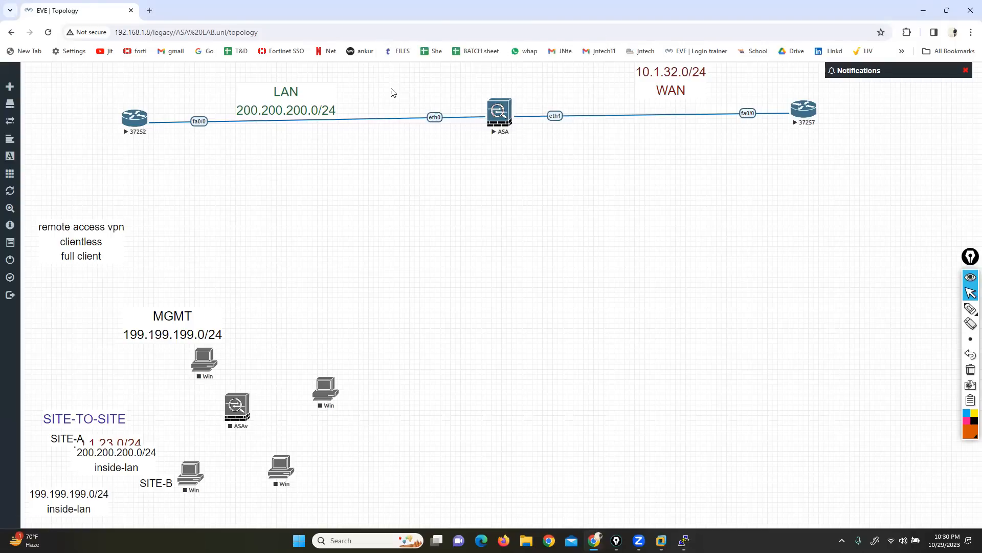
pyautogui.moveTo(340, 55); pyautogui.dragTo(604, 191)
pyautogui.write('NO')
pyautogui.press('Return')
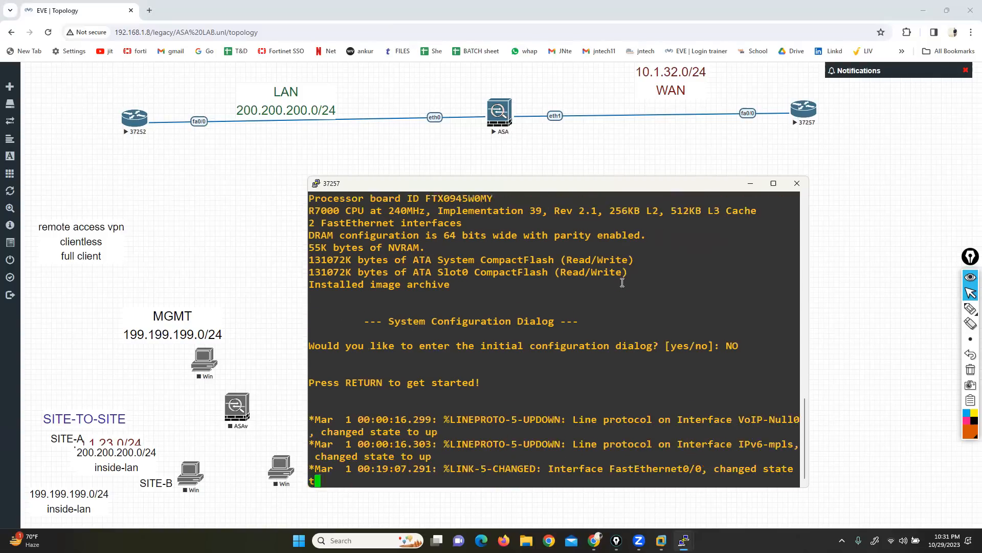
# Step: Enter privileged mode and global configuration mode on router 37257
pyautogui.press('Return')
pyautogui.press('Return')
pyautogui.press('Return')
pyautogui.press('Return')
pyautogui.press('Return')
pyautogui.press('Return')
pyautogui.press('Return')
pyautogui.press('Return')
pyautogui.press('Return')
pyautogui.write('enable')
pyautogui.press('Tab')
pyautogui.press('Return')
pyautogui.press('Return')
pyautogui.press('Return')
pyautogui.press('Return')
pyautogui.write('conf t')
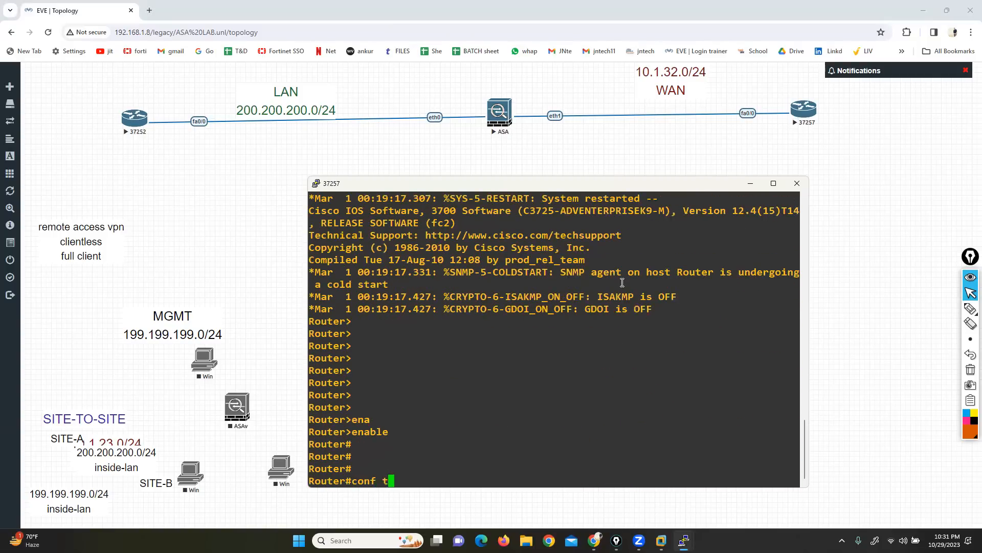
pyautogui.press('Return')
pyautogui.press('Return')
# Step: Assign IP address 10.1.32.10 with mask 255.255.255.0 to router 37257's FastEthernet 0/0 interface
pyautogui.write('in')
pyautogui.press('Tab')
pyautogui.write('fa')
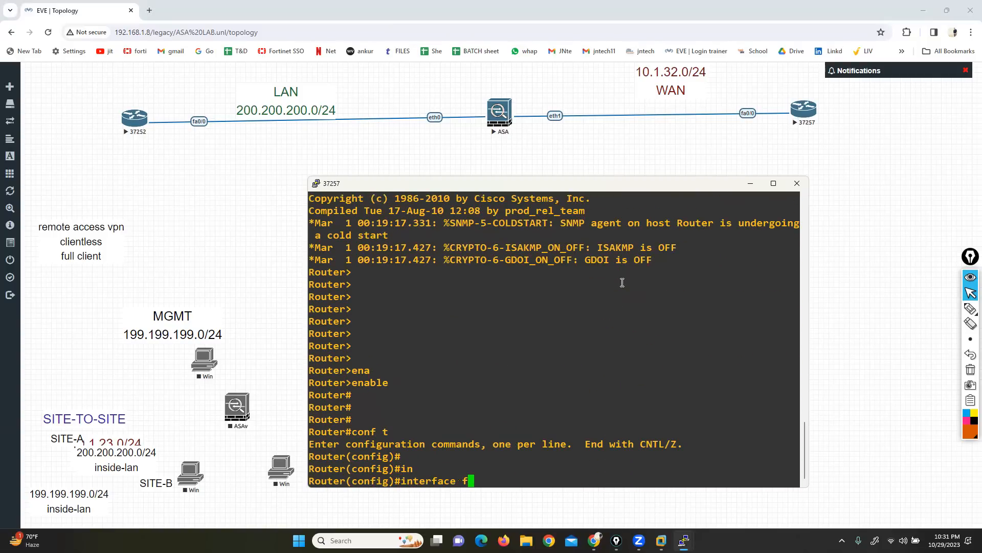
pyautogui.press('Tab')
pyautogui.write('0/0')
pyautogui.press('Return')
pyautogui.write('ip add')
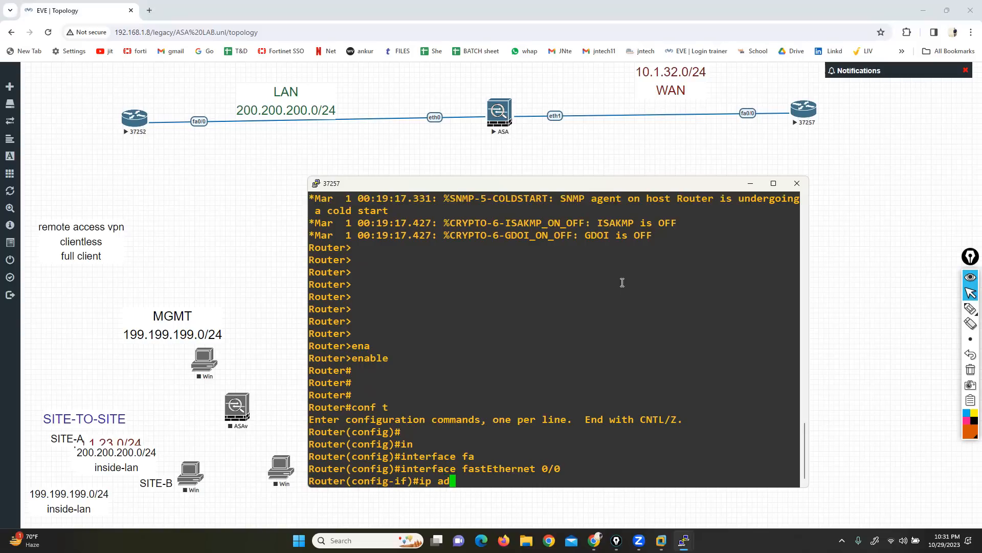
pyautogui.press('Tab')
pyautogui.write('10.1.32')
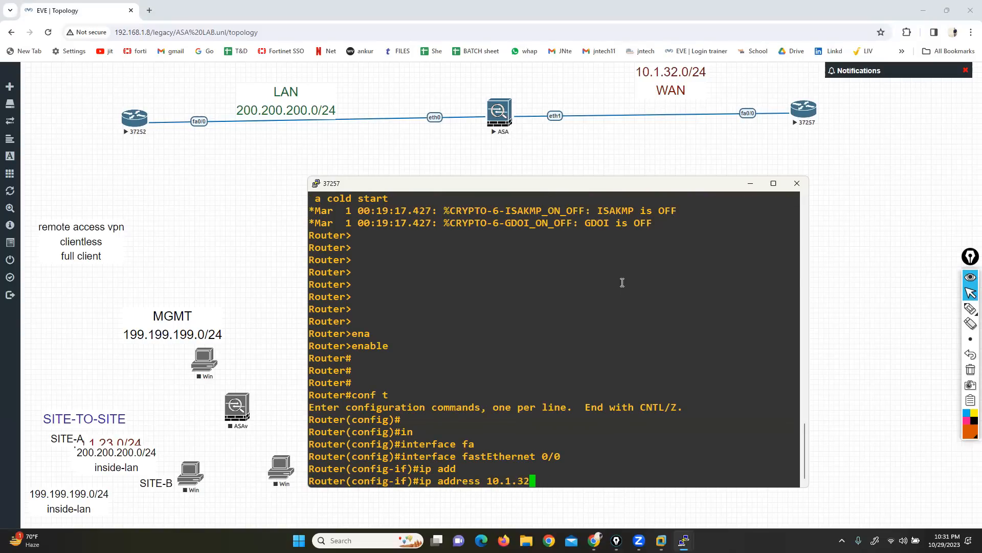
pyautogui.write('.10 255.255.255.255.')
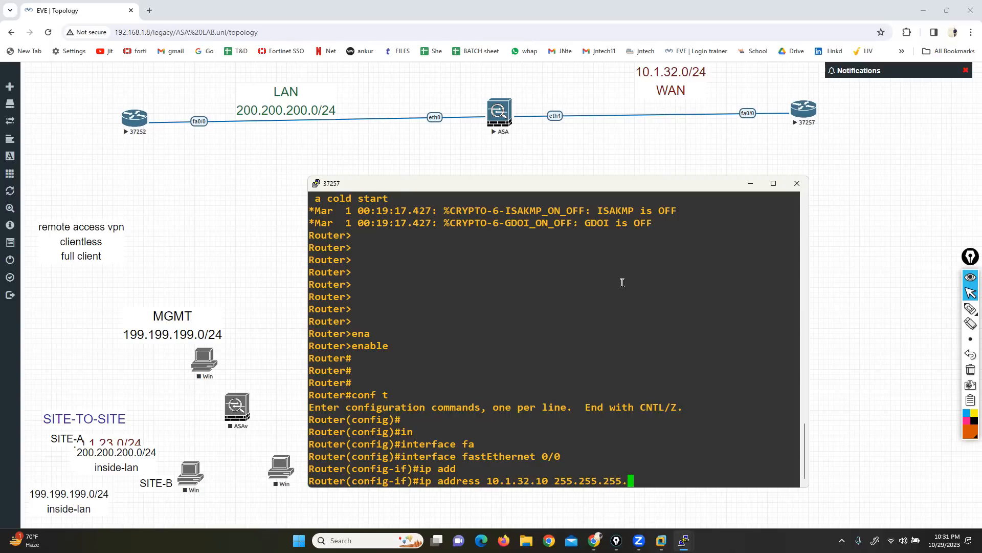
pyautogui.write('0')
pyautogui.press('Return')
# Step: Enable router 37257's FastEthernet 0/0 interface with no sh and exit to global configuration mode
pyautogui.write('no ')
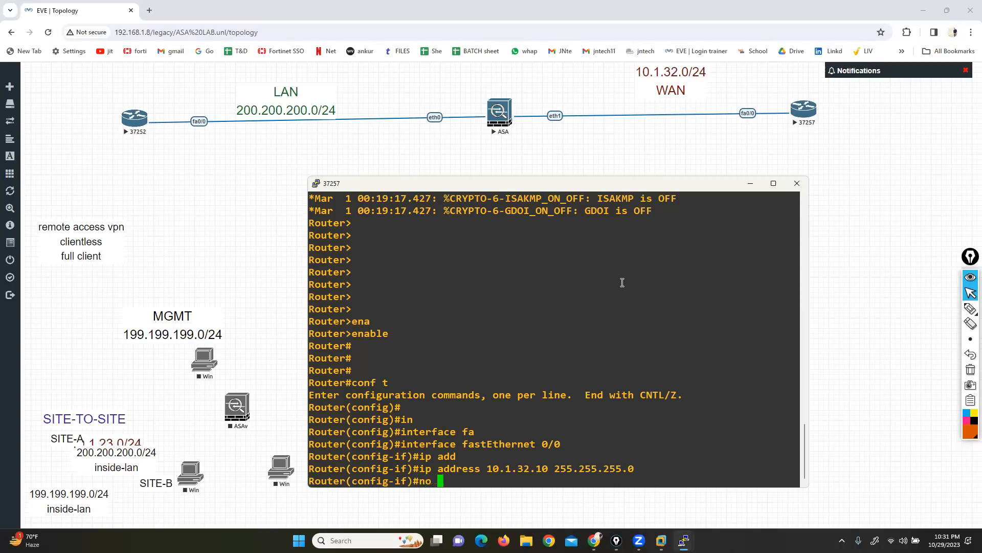
pyautogui.write('sh')
pyautogui.press('Return')
pyautogui.write('ex')
pyautogui.press('Return')
pyautogui.press('Return')
pyautogui.press('Return')
pyautogui.press('Return')
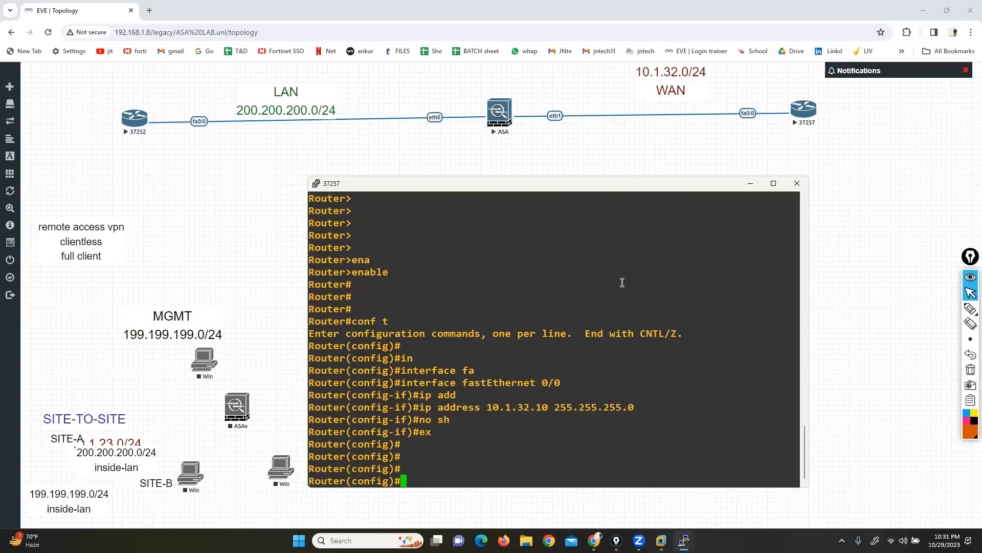
pyautogui.press('Return')
pyautogui.press('Return')
# Step: Switch to router 37252's console and return from configuration mode to privileged mode
pyautogui.click(684, 540)
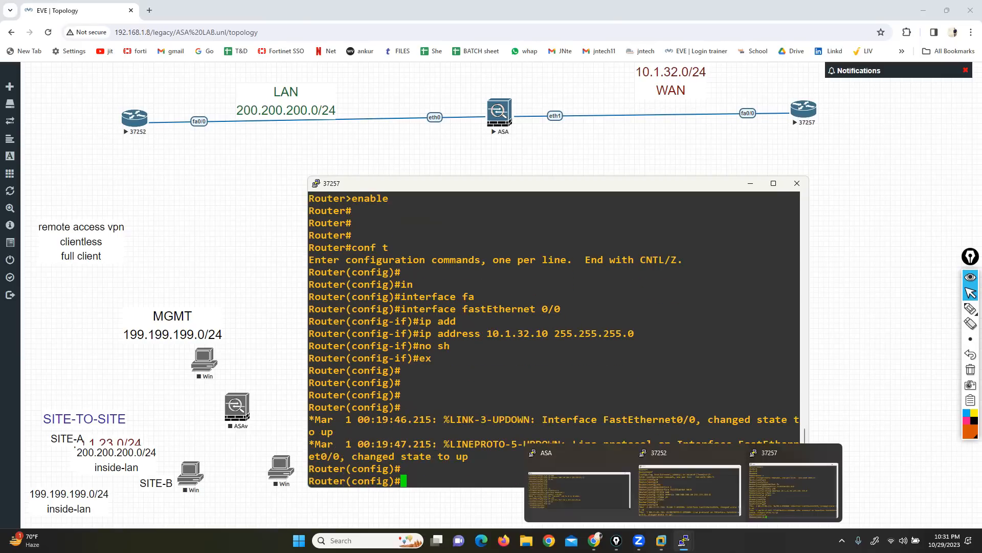
pyautogui.click(671, 500)
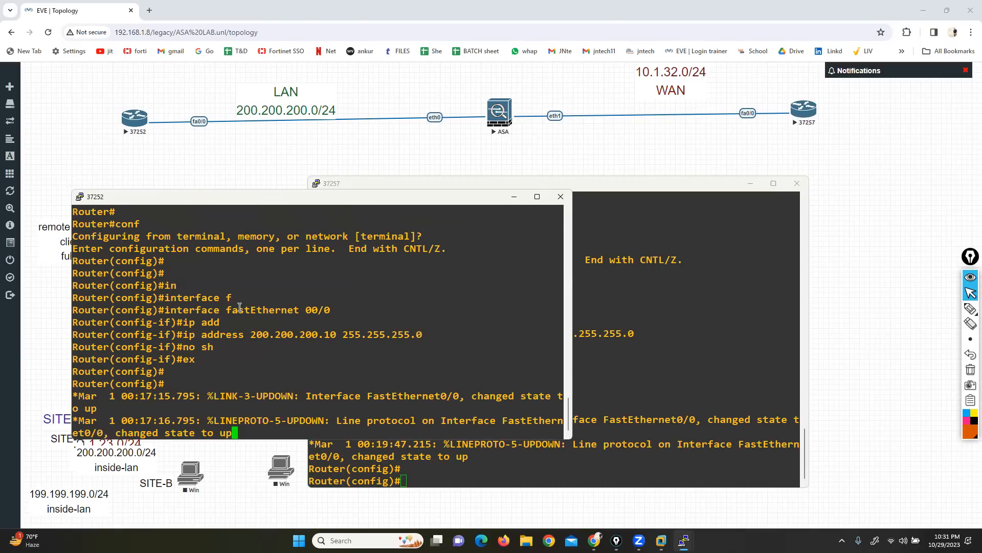
pyautogui.hotkey('ctrl', 'z')
pyautogui.press('Return')
pyautogui.press('Return')
pyautogui.press('Return')
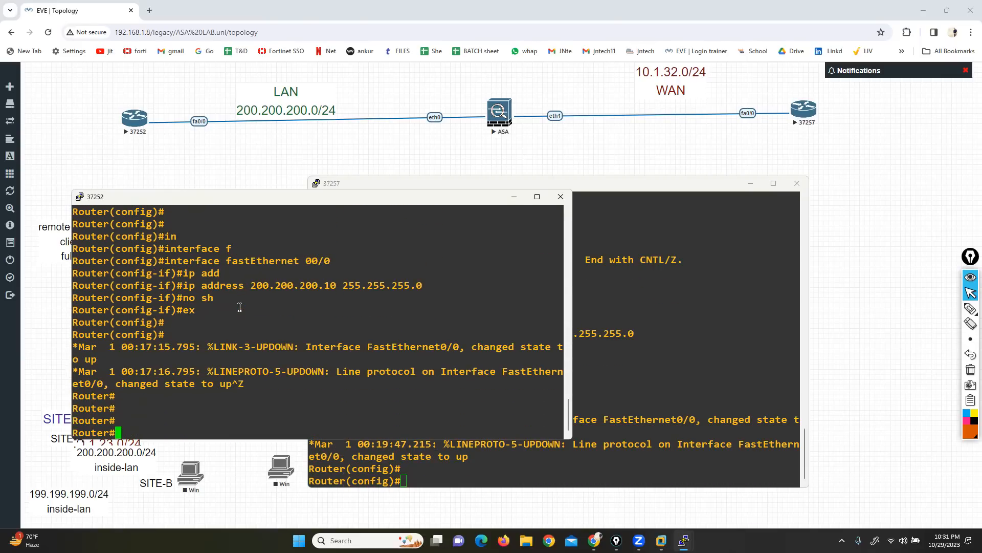
pyautogui.write('PING')
pyautogui.press('Return')
pyautogui.press('Return')
pyautogui.press('Return')
pyautogui.press('Return')
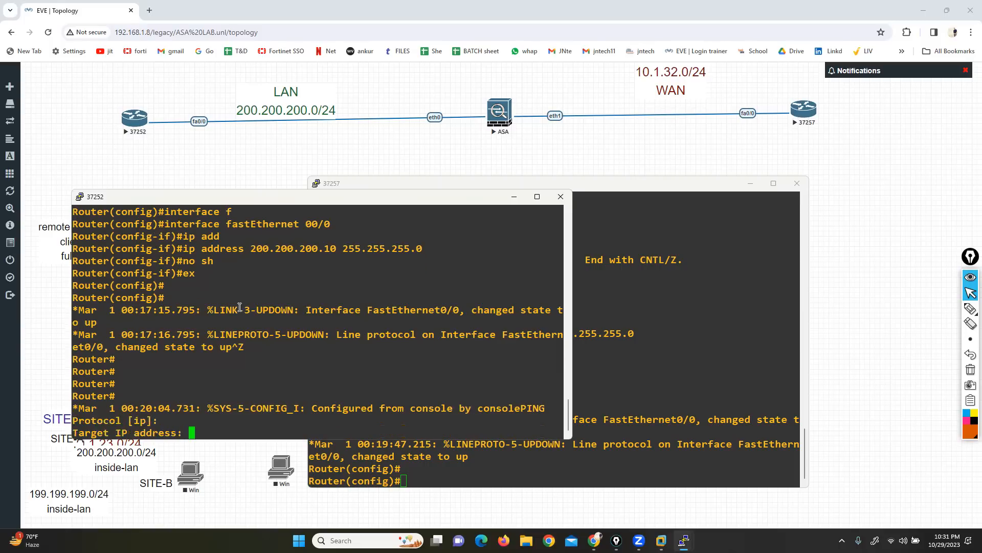
# Step: Ping the WAN router at 10.1.32.10 from router 37252
pyautogui.write('PI')
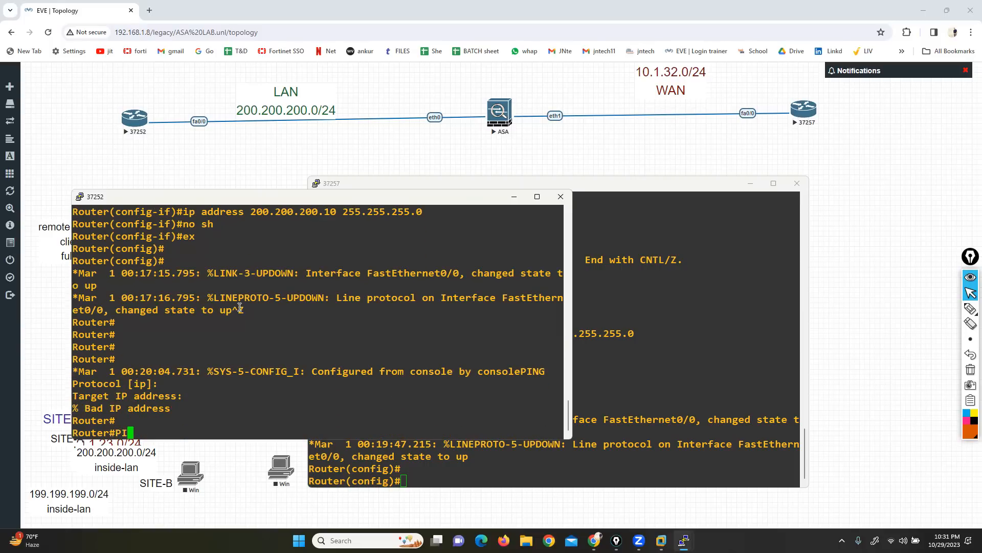
pyautogui.write('NG 10.1.32.10')
pyautogui.press('Return')
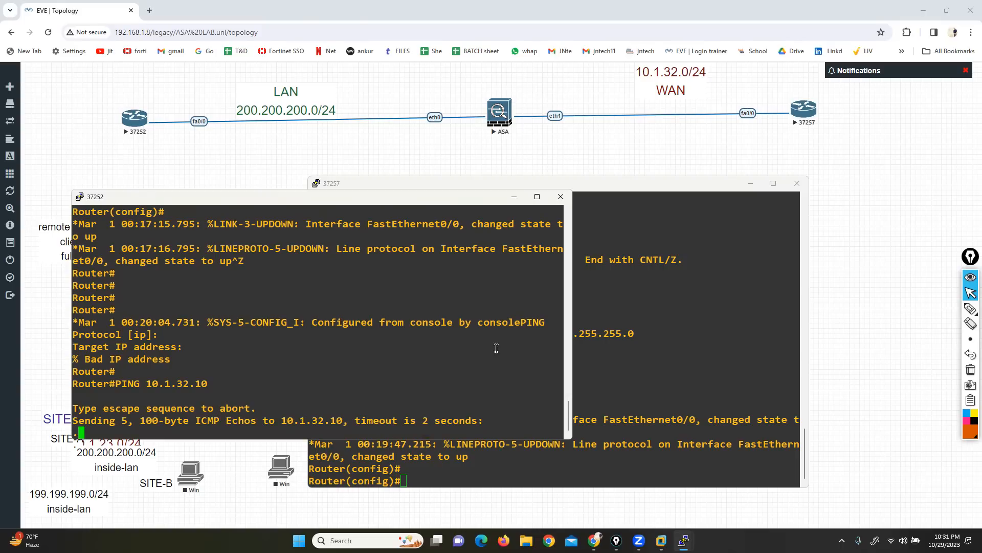
# Step: On the ASA console, add a default route for the outside interface with next hop 10.1.32.10
pyautogui.click(613, 354)
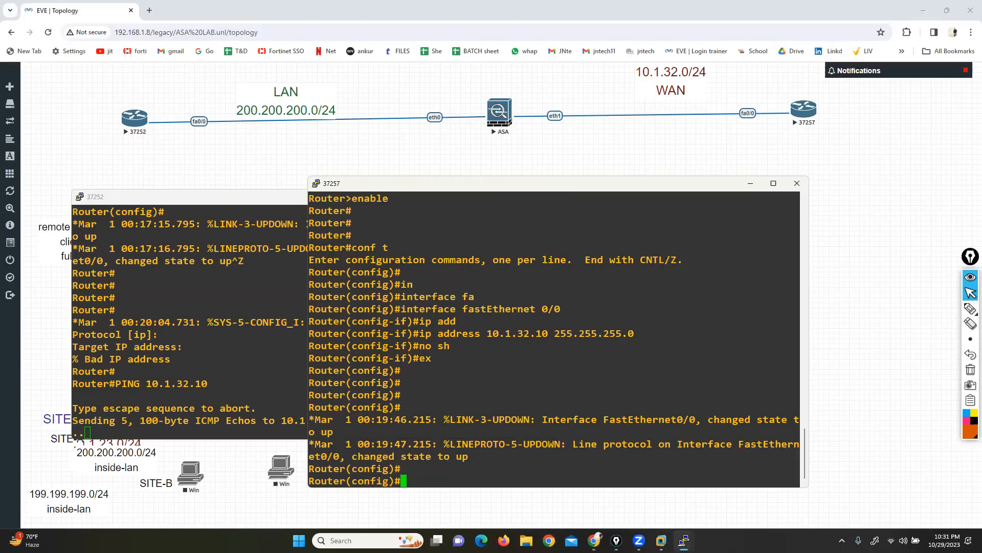
pyautogui.moveTo(684, 541)
pyautogui.click(561, 479)
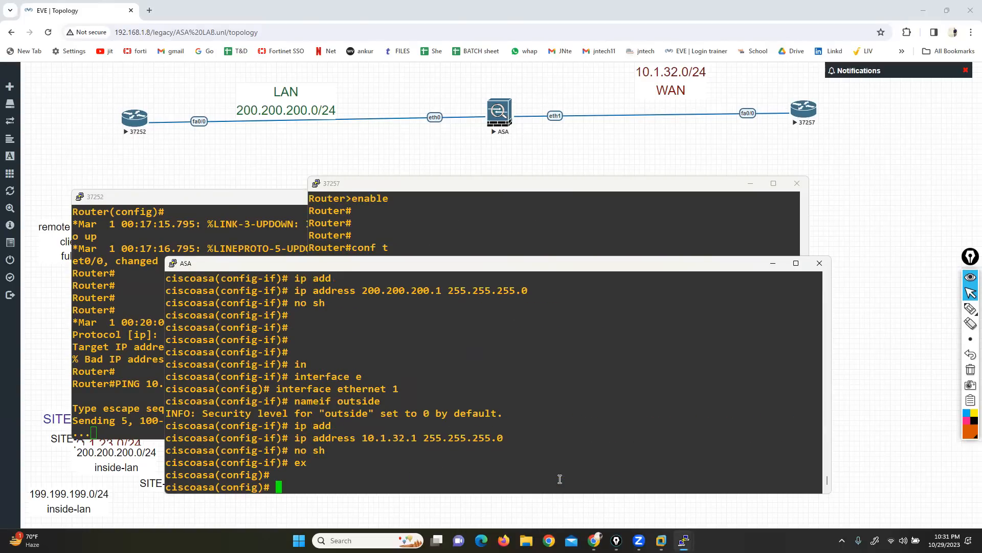
pyautogui.press('Return')
pyautogui.write('ROPUTE')
pyautogui.press('BackSpace')
pyautogui.press('BackSpace')
pyautogui.press('BackSpace')
pyautogui.press('BackSpace')
pyautogui.press('BackSpace')
pyautogui.press('BackSpace')
pyautogui.press('BackSpace')
pyautogui.write('route 0')
pyautogui.press('Tab')
pyautogui.press('BackSpace')
pyautogui.write('o')
pyautogui.press('Tab')
pyautogui.write('0 0 10.1.32.10')
pyautogui.press('Return')
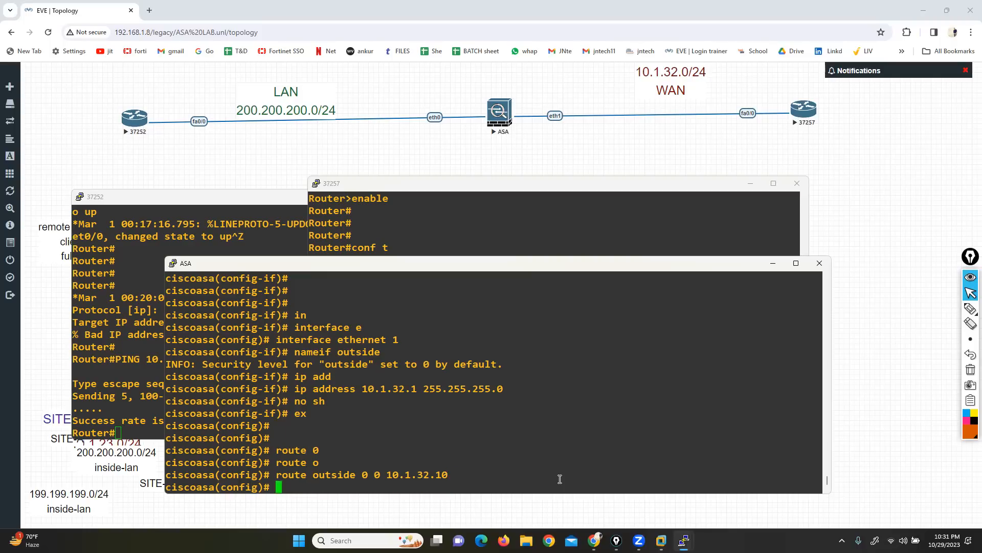
pyautogui.press('Return')
pyautogui.press('Return')
# Step: Switch to router 37252's console and repeat the ping to 10.1.32.10
pyautogui.click(118, 315)
pyautogui.press('Up')
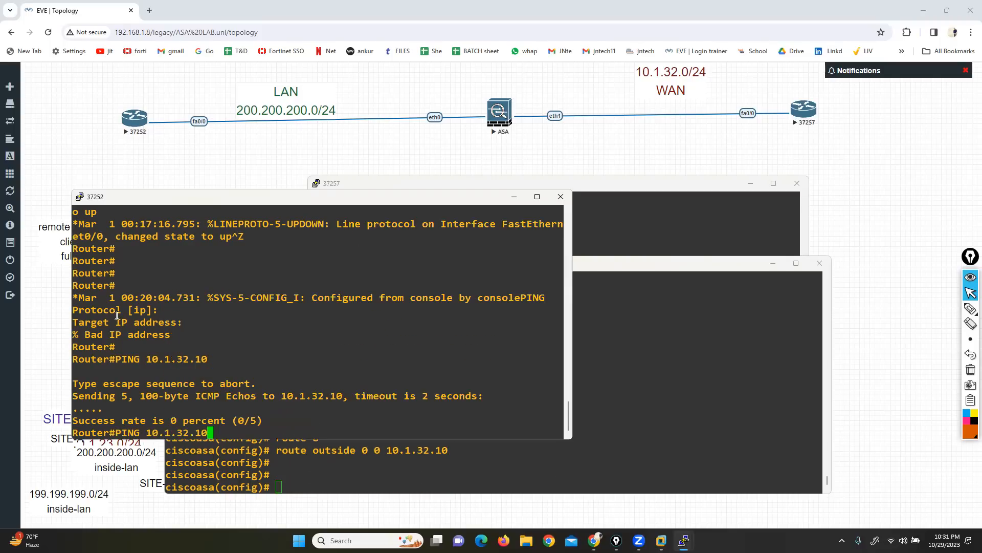
pyautogui.press('Return')
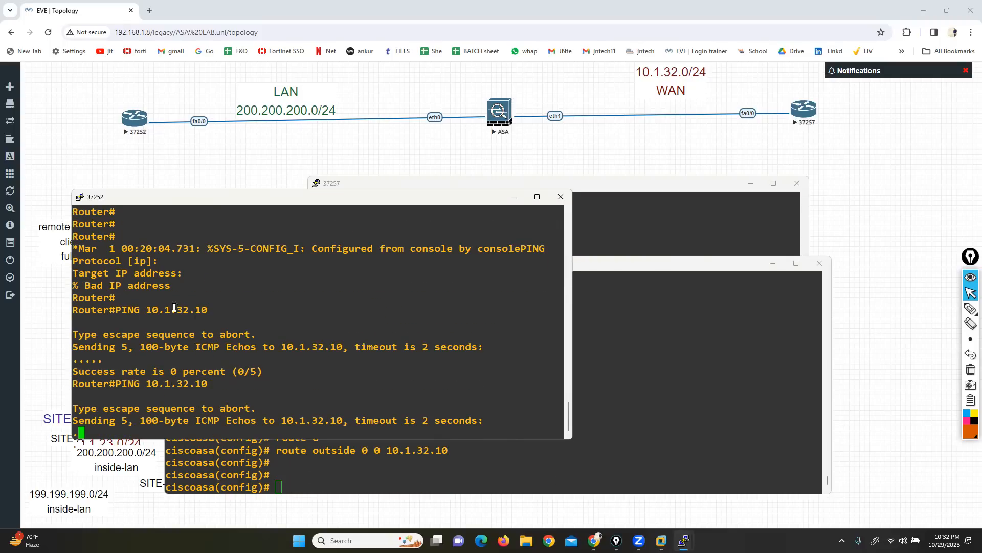
# Step: On router 37257, add a static default route 0.0.0.0 0.0.0.0 with next hop 10.1.32.1
pyautogui.click(621, 206)
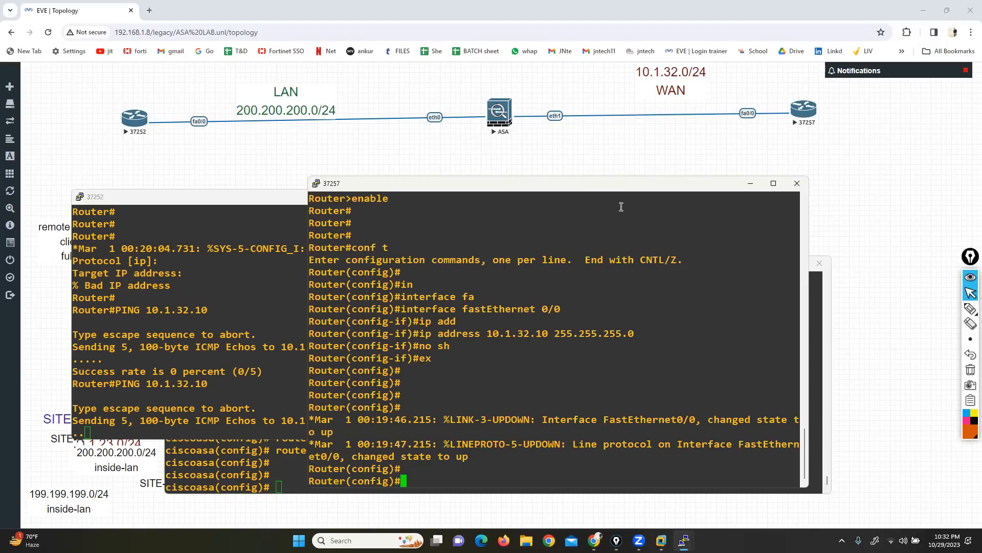
pyautogui.write('ip route 0.0.0.0 0.0.0.')
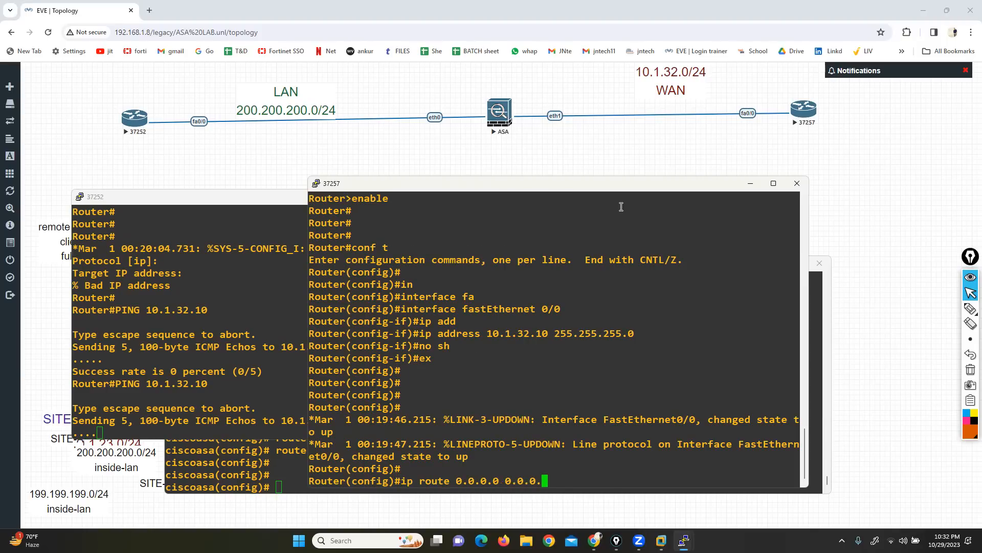
pyautogui.write('0 10.1.32.1')
pyautogui.press('Return')
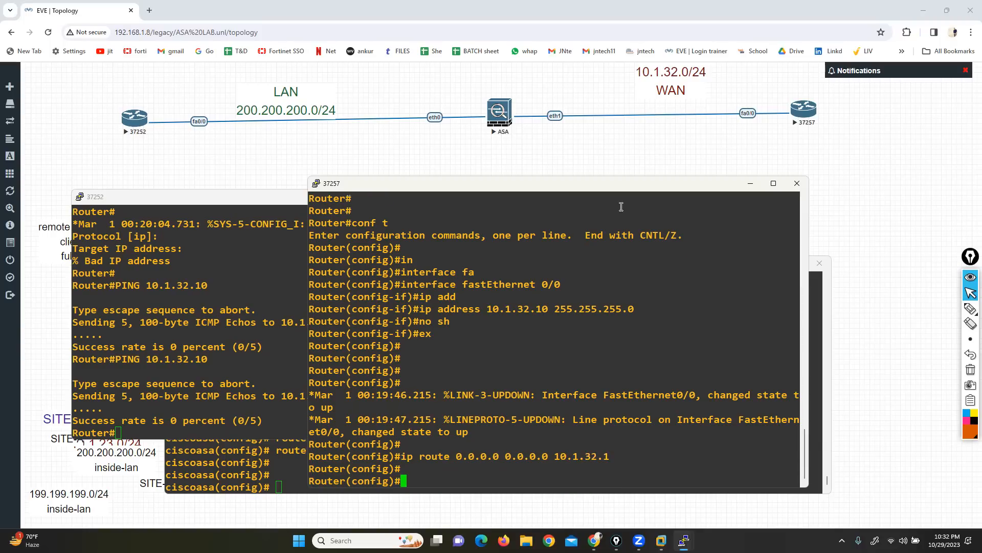
# Step: Switch to router 37252's console and display its IP routing table
pyautogui.click(225, 315)
pyautogui.write('sh')
pyautogui.press('Tab')
pyautogui.write('ip ro')
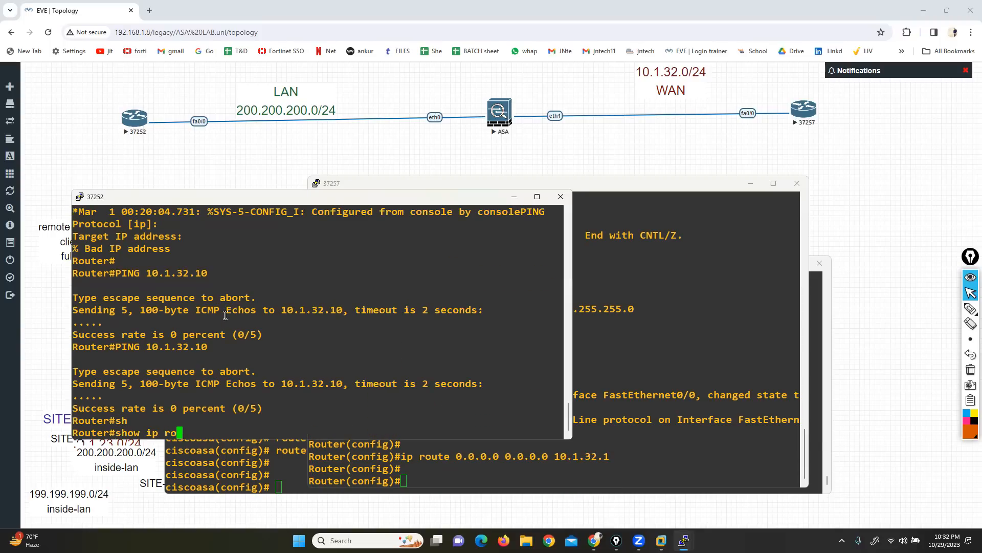
pyautogui.write('ute')
pyautogui.press('Return')
# Step: In router 37252's global configuration mode, add a static default route 0.0.0.0 0.0.0.0 with next hop 200.200.200.1
pyautogui.write('con')
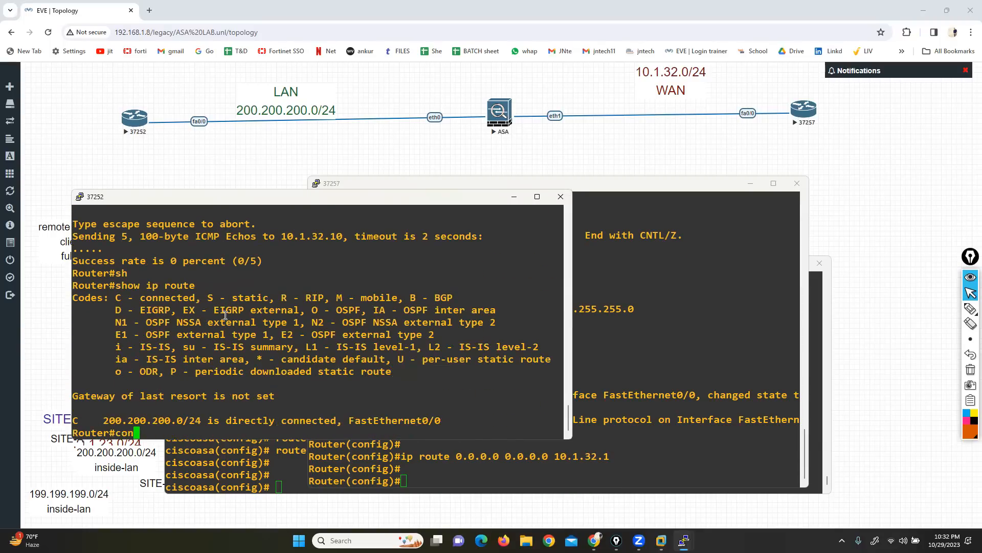
pyautogui.write('f t')
pyautogui.press('Return')
pyautogui.write('ip route 0.0.0')
pyautogui.write('.0 .0.0')
pyautogui.press('BackSpace')
pyautogui.press('BackSpace')
pyautogui.press('BackSpace')
# Step: Return router 37252 to privileged mode and ping 10.1.32.10 twice to test connectivity through the ASA
pyautogui.press('BackSpace')
pyautogui.write('0.0.0.0 ')
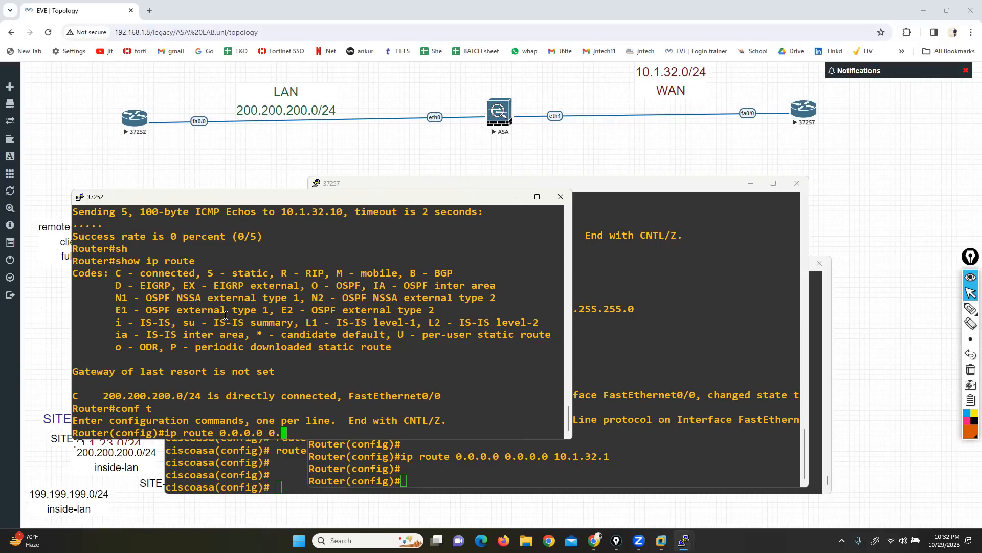
pyautogui.write('200.200.200.1')
pyautogui.press('Return')
pyautogui.press('Return')
pyautogui.press('Return')
pyautogui.hotkey('ctrl', 'z')
pyautogui.press('Return')
pyautogui.press('Return')
pyautogui.write('show ip route')
pyautogui.press('BackSpace')
pyautogui.press('BackSpace')
pyautogui.press('BackSpace')
pyautogui.press('BackSpace')
pyautogui.press('BackSpace')
pyautogui.press('BackSpace')
pyautogui.press('BackSpace')
pyautogui.press('BackSpace')
pyautogui.press('BackSpace')
pyautogui.press('BackSpace')
pyautogui.press('BackSpace')
pyautogui.press('BackSpace')
pyautogui.press('BackSpace')
pyautogui.press('BackSpace')
pyautogui.write('PING 10.1.32.10')
pyautogui.press('Return')
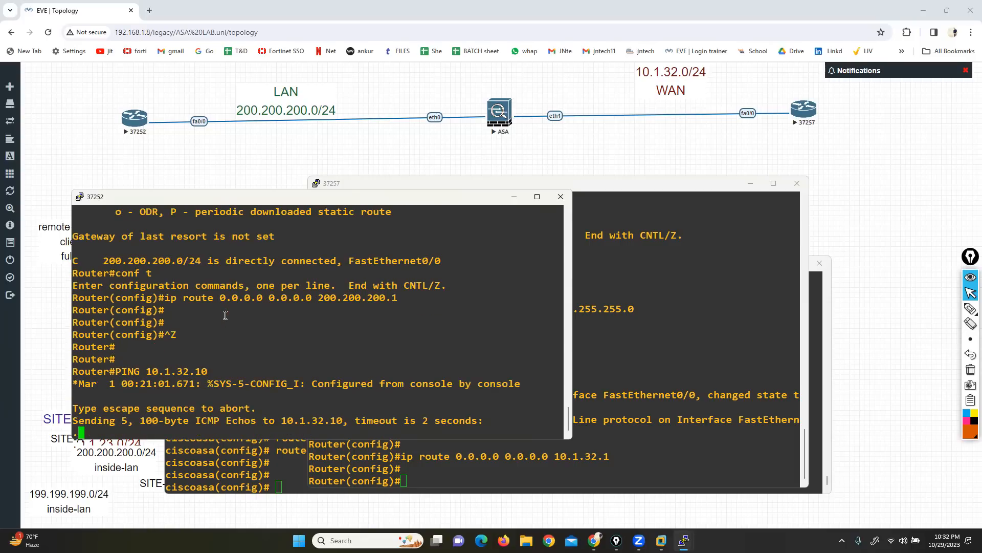
pyautogui.press('Up')
pyautogui.press('Return')
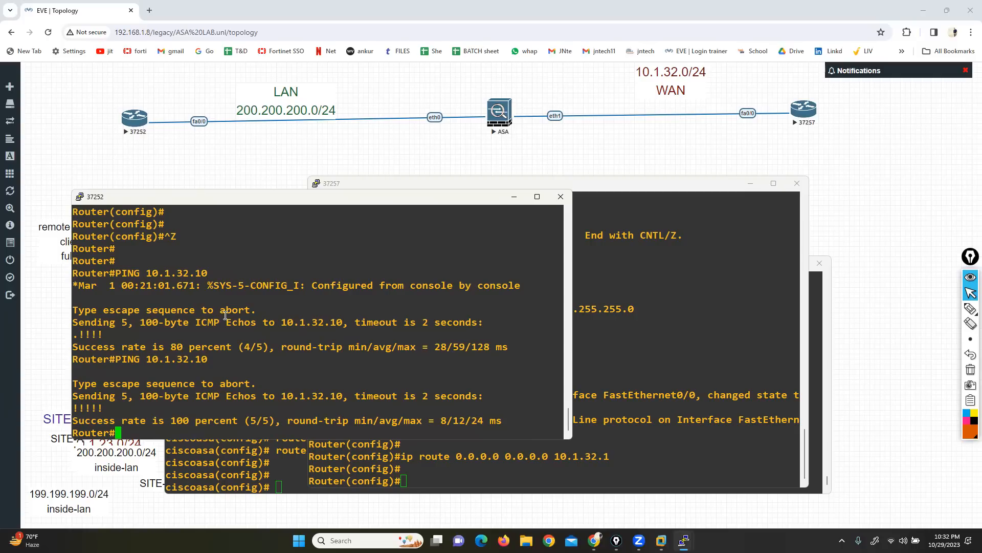
# Step: Switch to the ASA console and review the earlier inspect icmp command in the policy-map class configuration
pyautogui.click(272, 465)
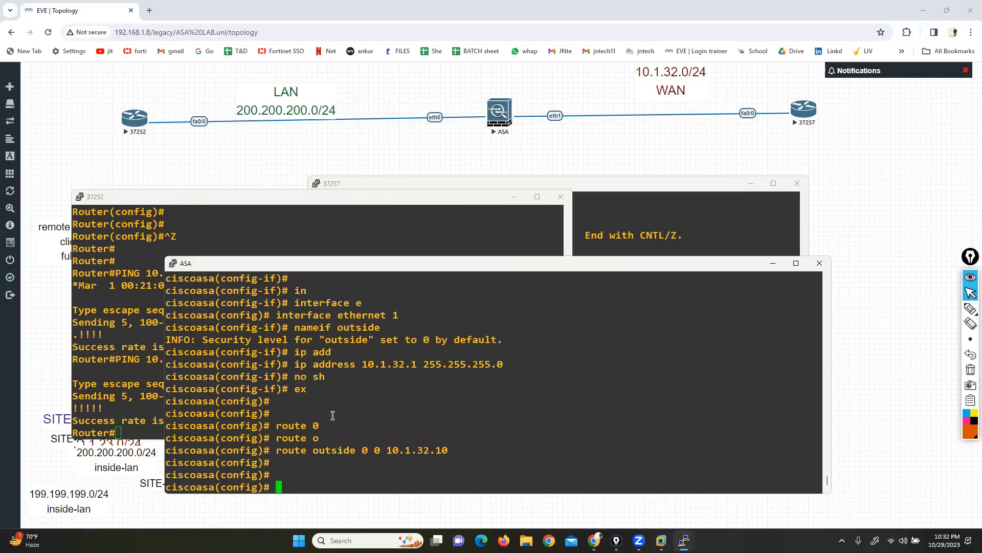
pyautogui.moveTo(343, 257); pyautogui.dragTo(337, 97)
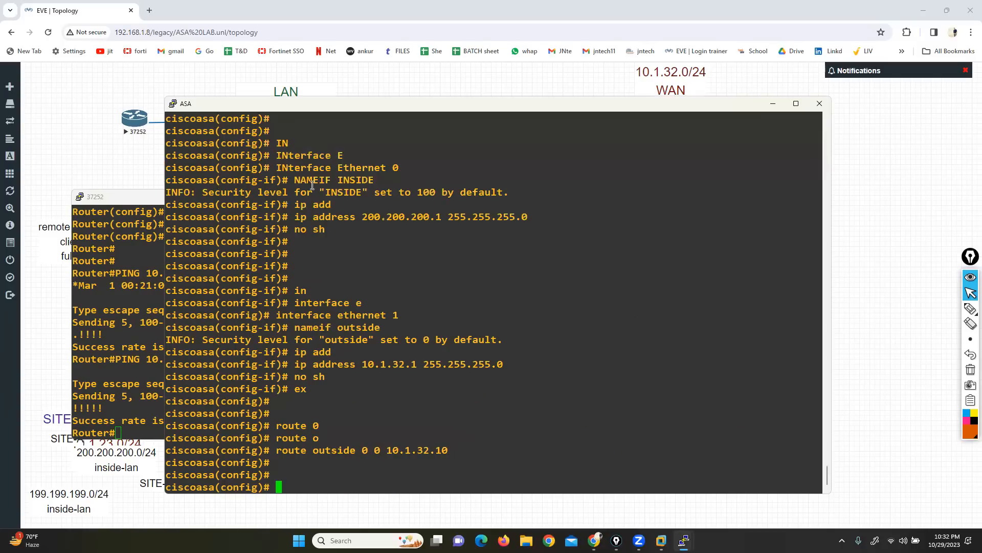
pyautogui.scroll(10, 335, 268)
pyautogui.scroll(-5, 325, 296)
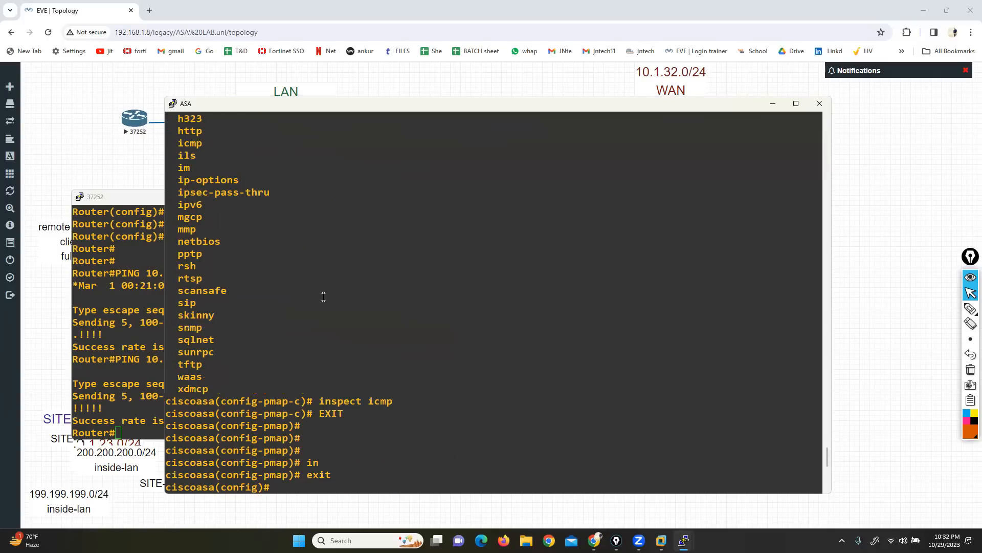
pyautogui.moveTo(366, 400); pyautogui.dragTo(400, 403)
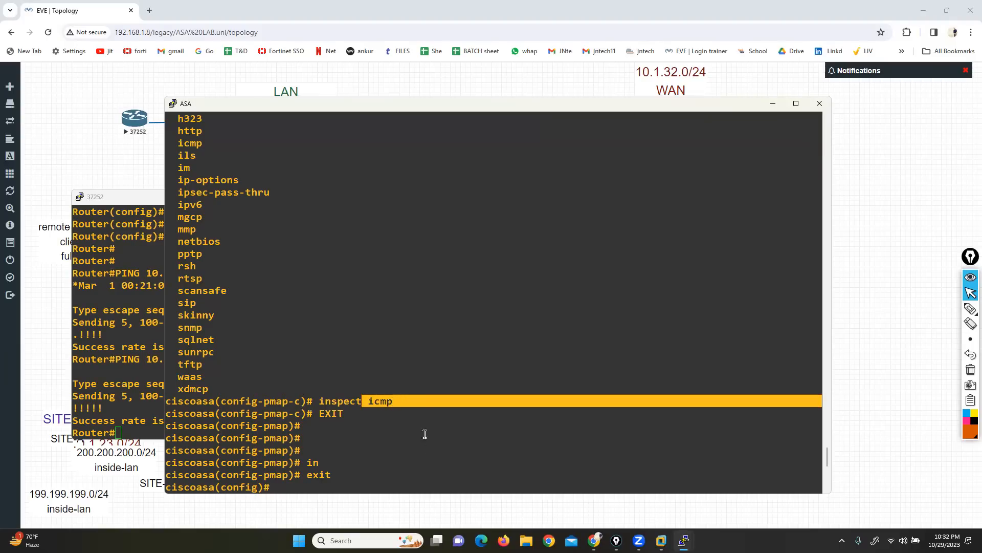
pyautogui.click(441, 376)
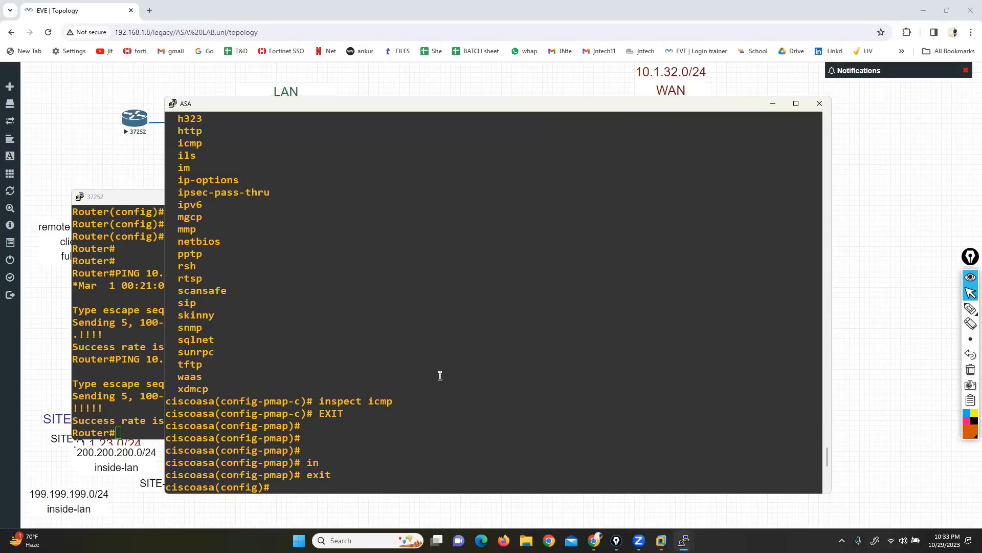
pyautogui.click(960, 536)
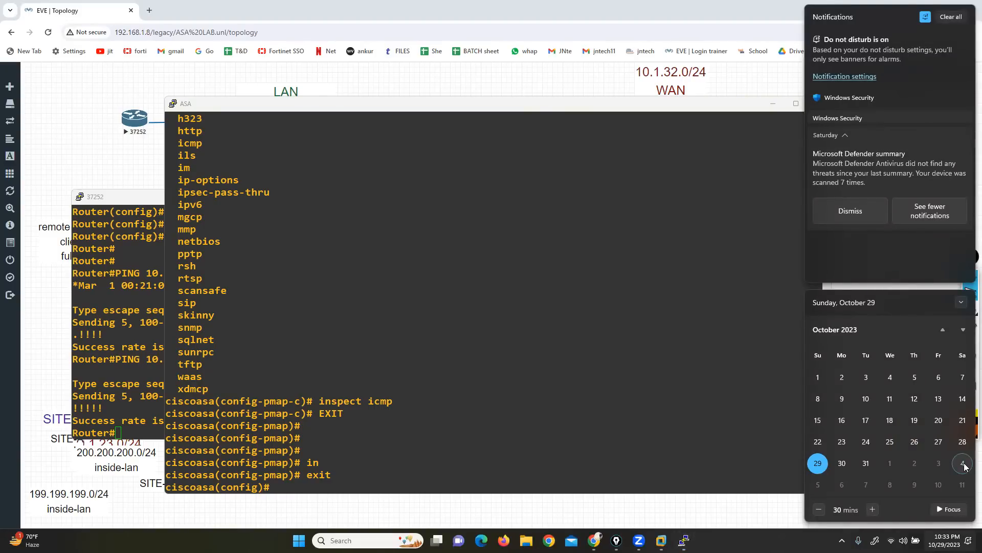
pyautogui.click(439, 310)
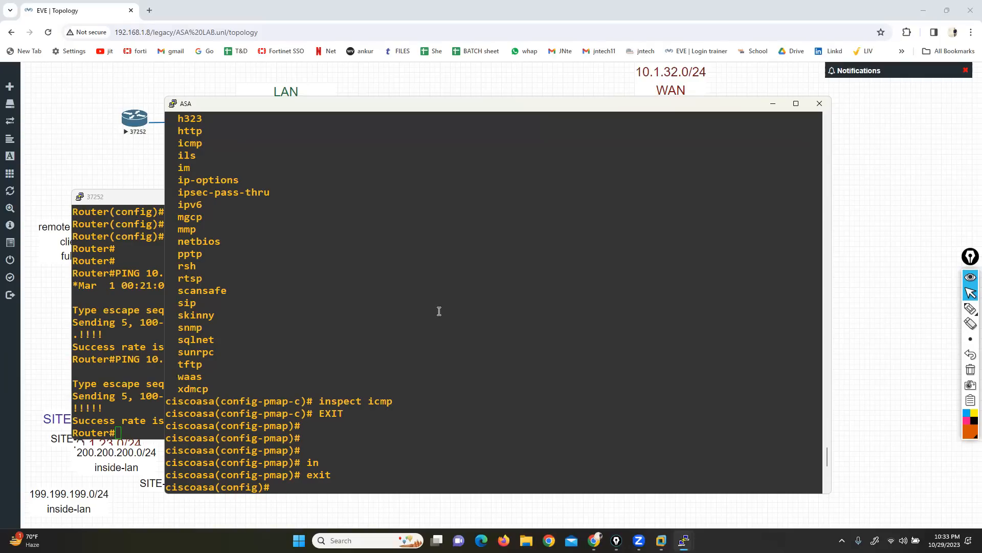
# Step: Switch to File Explorer, look into the Fortinet Firewall folder on New Volume (D:), and return to the drive's root
pyautogui.click(481, 540)
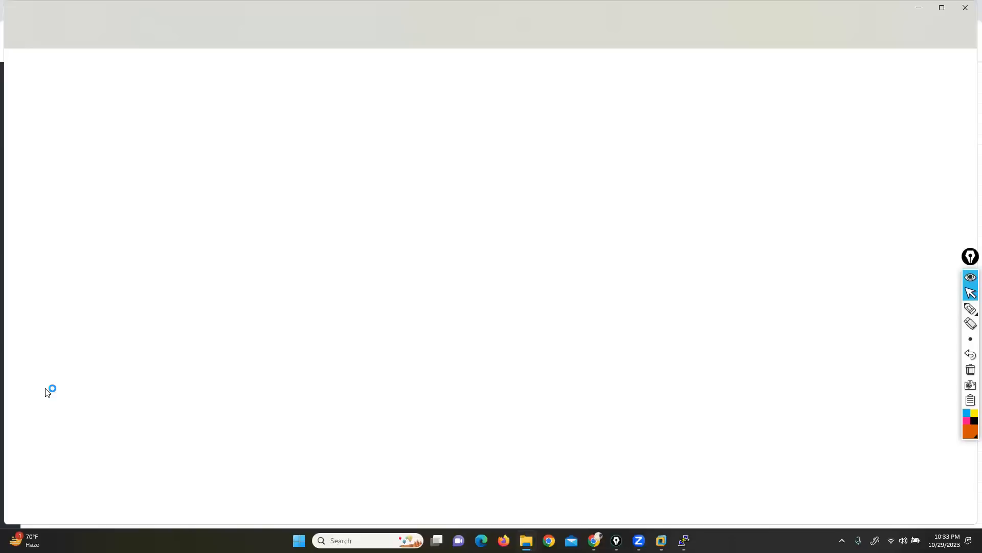
pyautogui.click(41, 332)
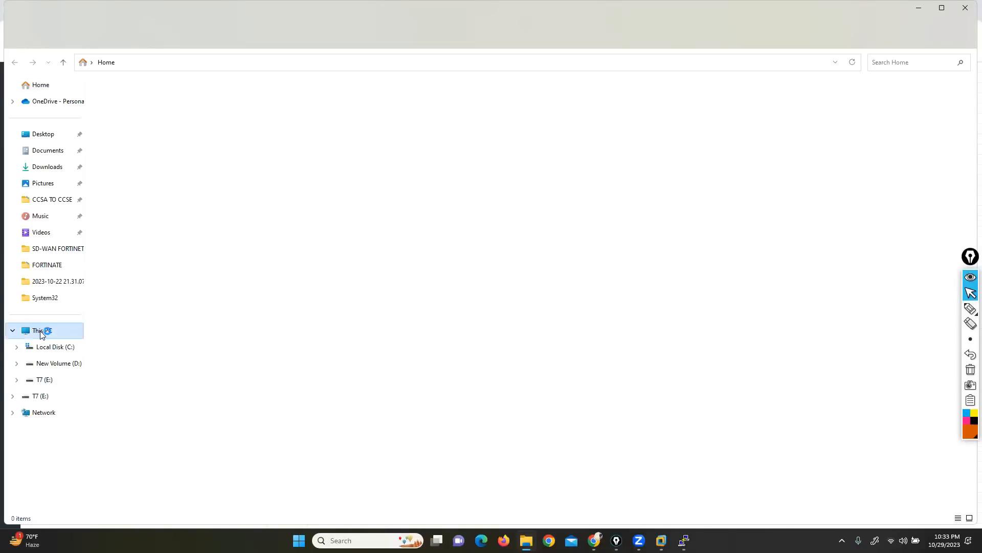
pyautogui.doubleClick(266, 118)
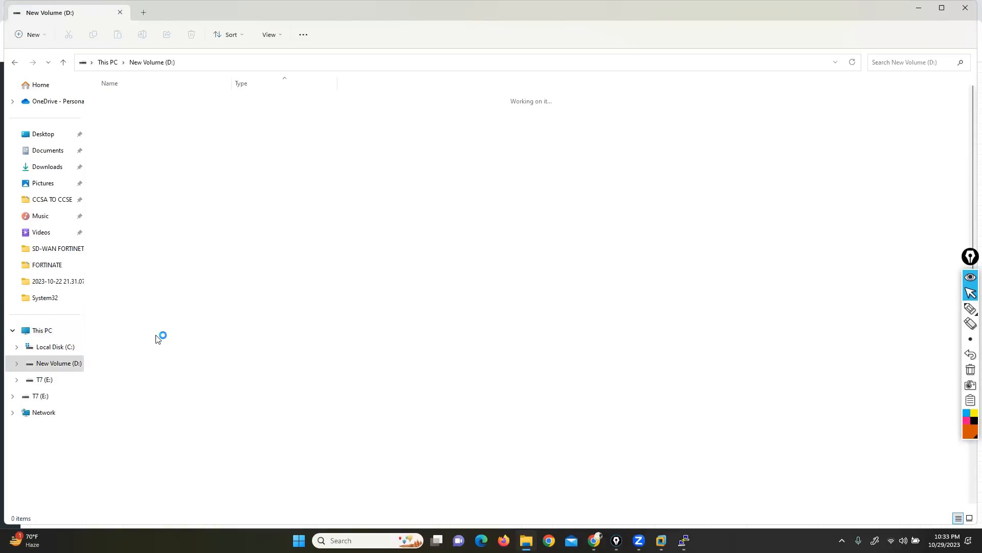
pyautogui.doubleClick(136, 320)
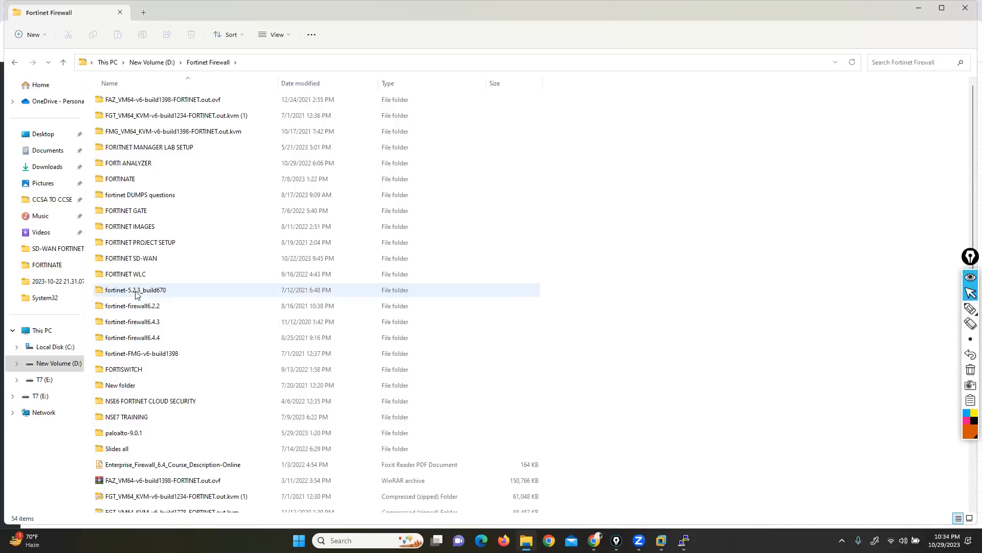
pyautogui.hotkey('alt', 'Left')
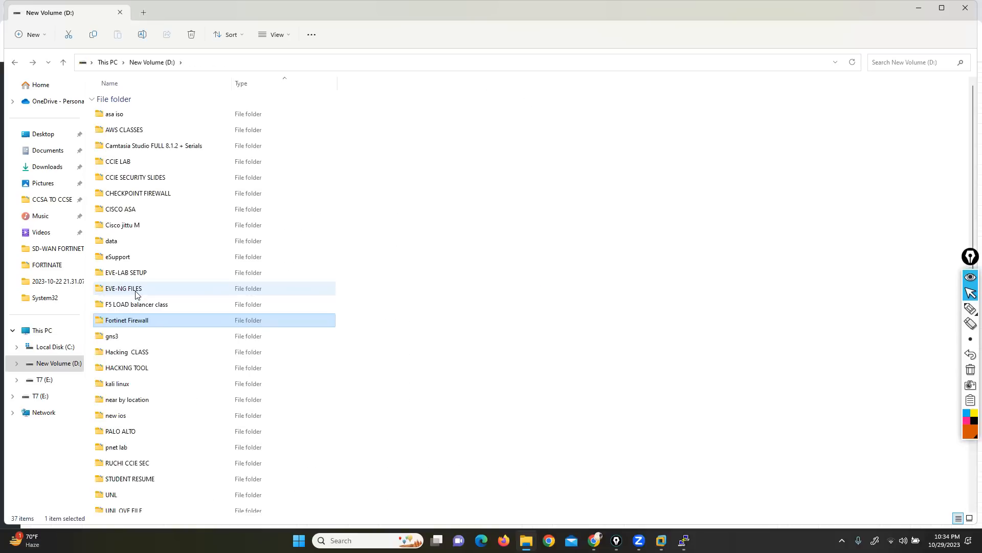
# Step: Return to the ASA console and display the running configuration through the inspection_default class map and global_policy inspections
pyautogui.moveTo(684, 541)
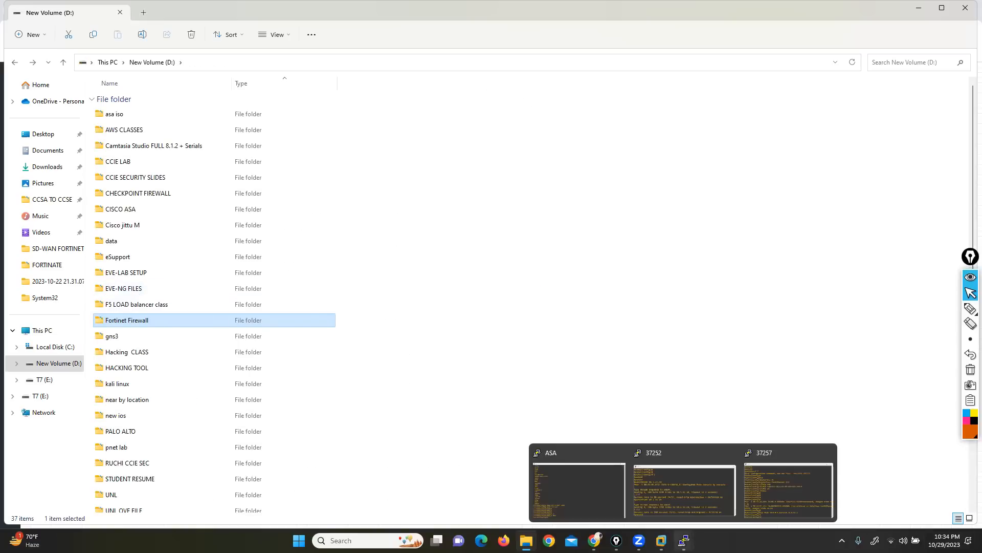
pyautogui.click(559, 481)
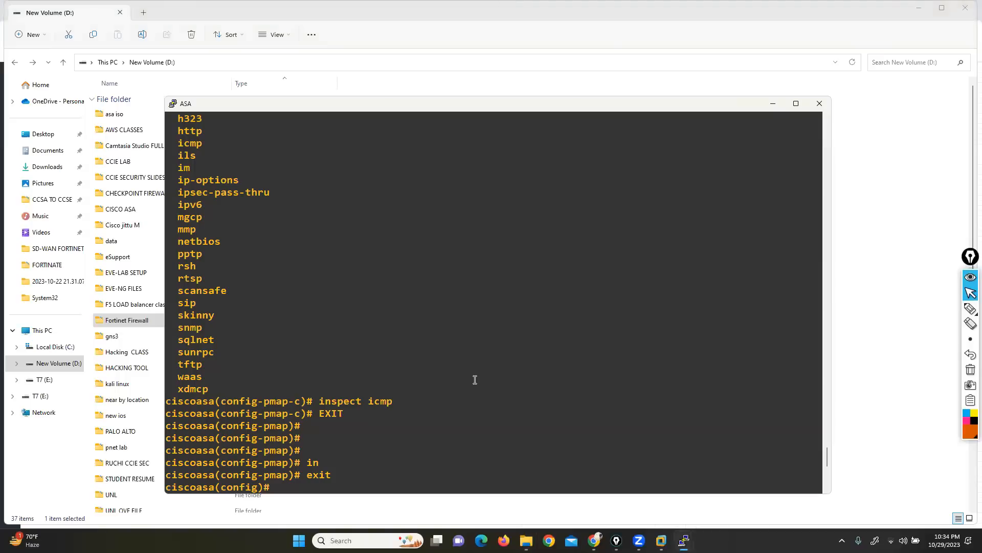
pyautogui.press('Return')
pyautogui.press('Return')
pyautogui.press('Return')
pyautogui.press('Return')
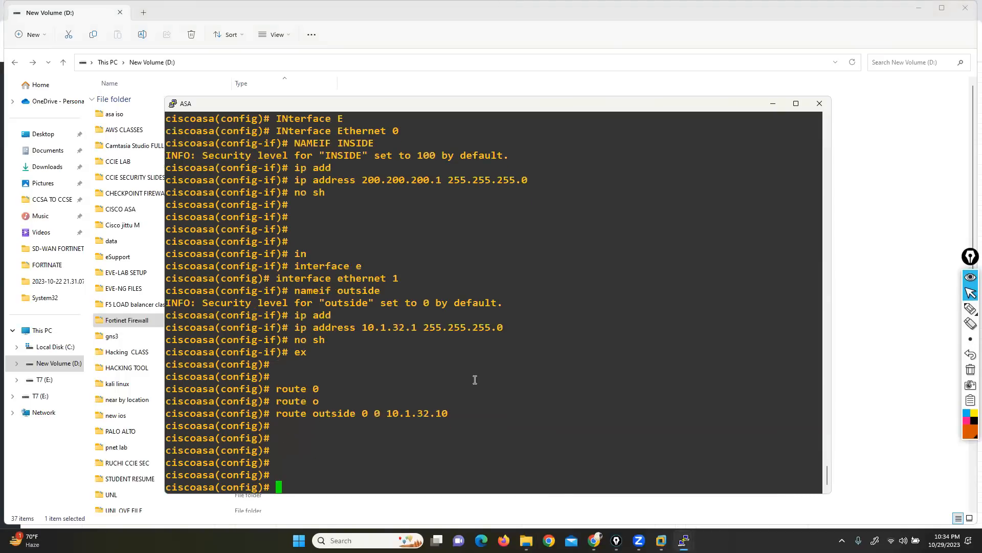
pyautogui.write('sjh ru')
pyautogui.press('BackSpace')
pyautogui.press('BackSpace')
pyautogui.press('BackSpace')
pyautogui.press('BackSpace')
pyautogui.press('BackSpace')
pyautogui.write('h run')
pyautogui.press('Return')
pyautogui.press('Return')
pyautogui.press('Return')
pyautogui.press('Return')
pyautogui.press('Return')
pyautogui.press('Return')
pyautogui.press('Return')
pyautogui.press('Return')
pyautogui.press('Return')
pyautogui.press('Return')
pyautogui.press('Return')
pyautogui.press('Return')
pyautogui.press('Return')
pyautogui.press('Return')
pyautogui.press('Return')
pyautogui.press('Return')
pyautogui.press('Return')
pyautogui.press('Return')
pyautogui.press('Return')
pyautogui.press('Return')
pyautogui.press('Return')
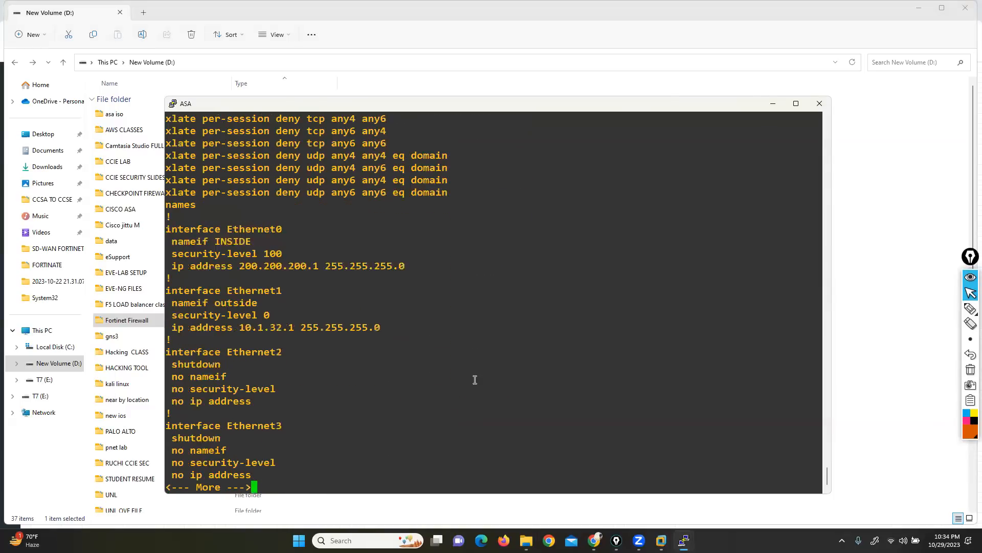
pyautogui.press('Return')
pyautogui.press('Return')
pyautogui.press('Return')
pyautogui.press('Return')
pyautogui.press('Return')
pyautogui.press('Return')
pyautogui.press('Return')
pyautogui.press('Return')
pyautogui.press('Return')
pyautogui.press('Return')
pyautogui.press('Return')
pyautogui.press('Return')
pyautogui.press('Return')
pyautogui.press('Return')
pyautogui.press('Return')
pyautogui.press('Return')
pyautogui.press('Return')
pyautogui.press('Return')
pyautogui.press('Return')
pyautogui.press('Return')
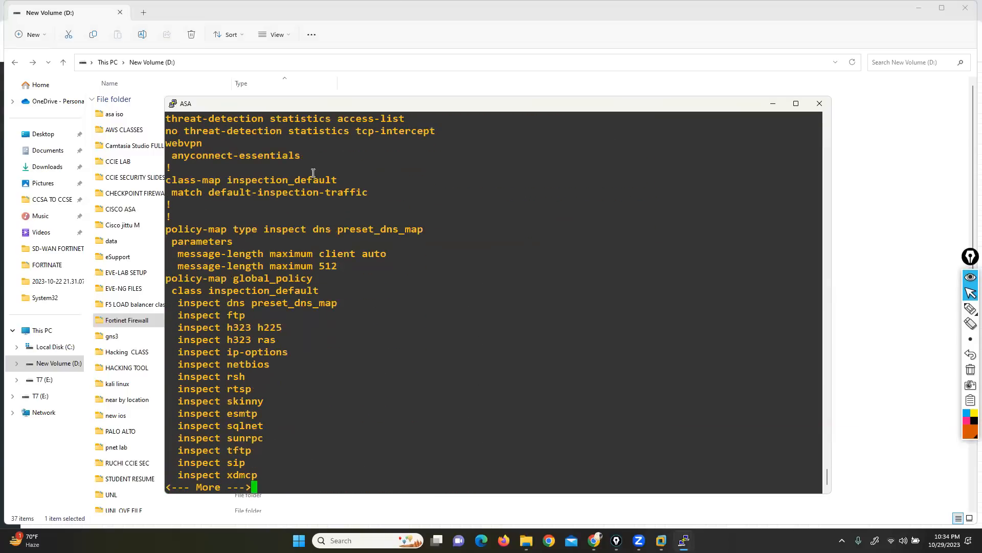
# Step: Quit the configuration listing, enter class-map inspection_default by reusing its line from the output, and list the available match options
pyautogui.tripleClick(197, 180)
pyautogui.press('super+c')
pyautogui.press('q')
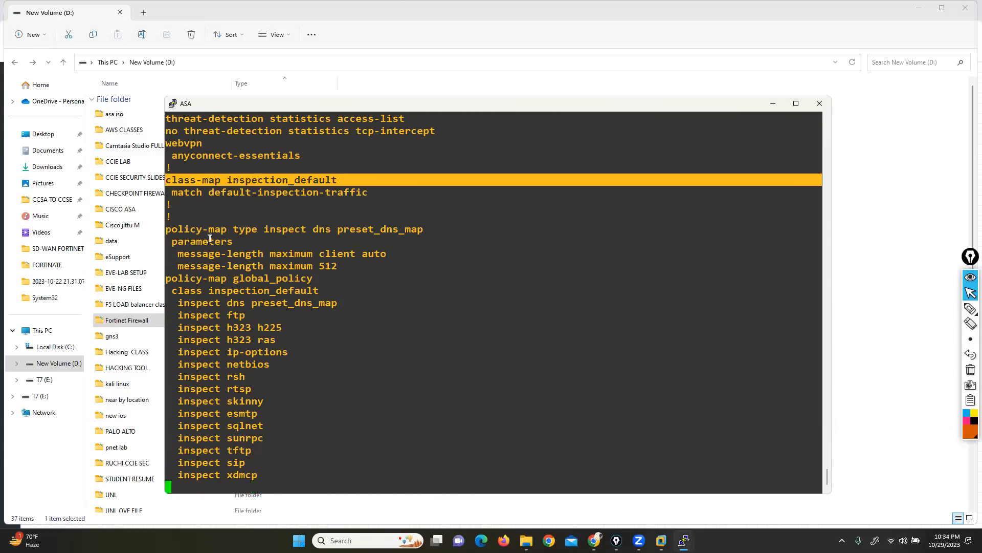
pyautogui.rightClick(368, 330)
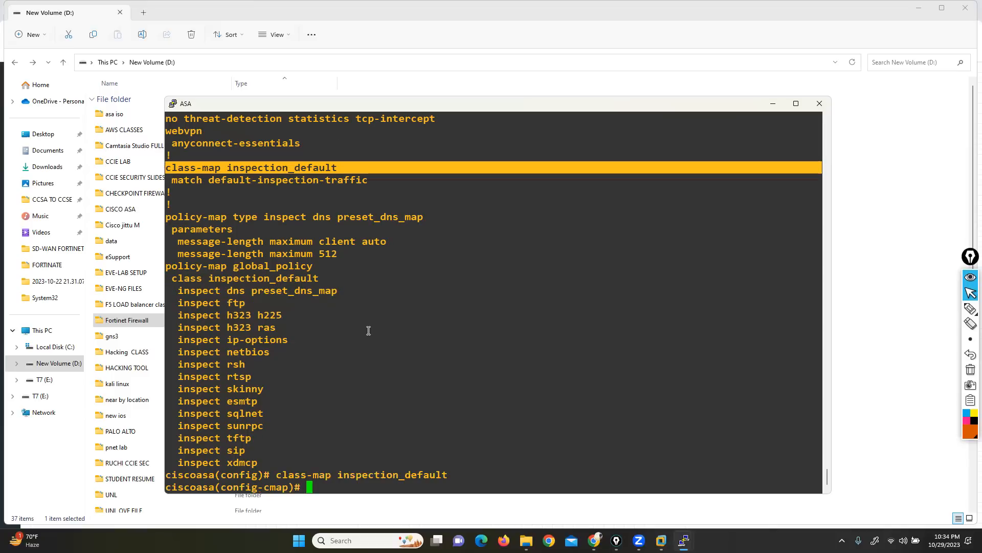
pyautogui.write('mat')
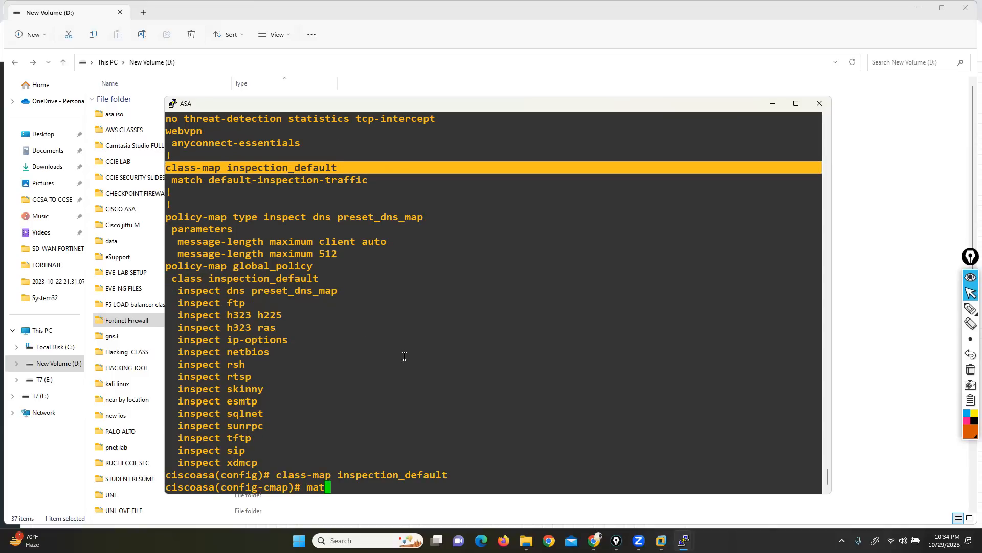
pyautogui.press('Tab')
pyautogui.write('?')
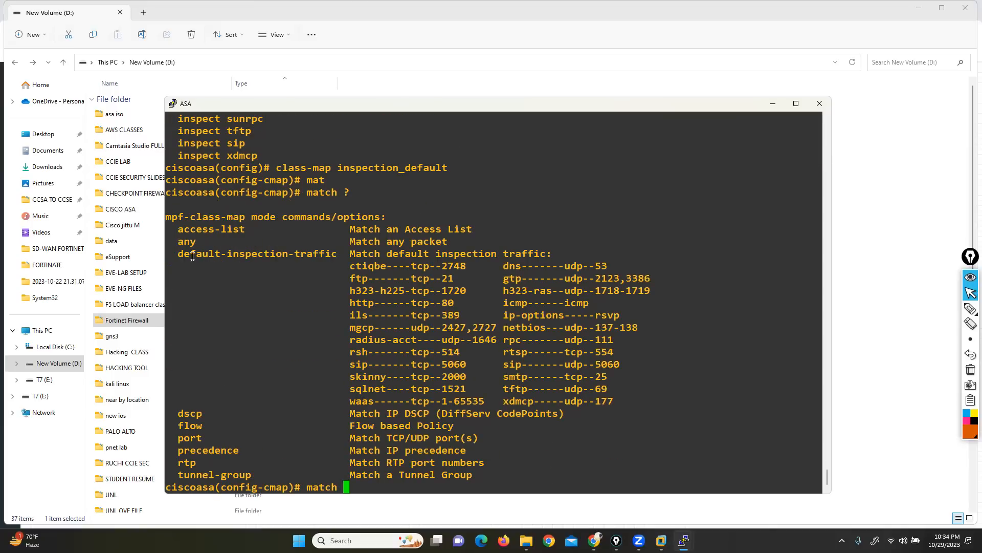
# Step: Examine the access-list, any and default-inspection-traffic match options, including the protocols and ports covered by default inspection
pyautogui.moveTo(179, 240); pyautogui.dragTo(200, 239)
pyautogui.moveTo(179, 229); pyautogui.dragTo(247, 229)
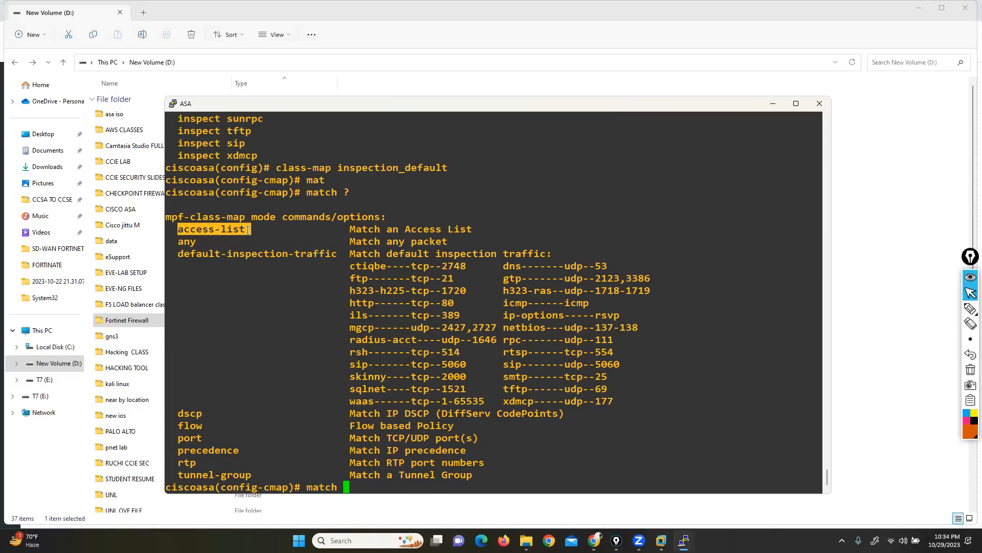
pyautogui.click(247, 229)
pyautogui.moveTo(180, 253); pyautogui.dragTo(309, 252)
pyautogui.moveTo(344, 261); pyautogui.dragTo(628, 399)
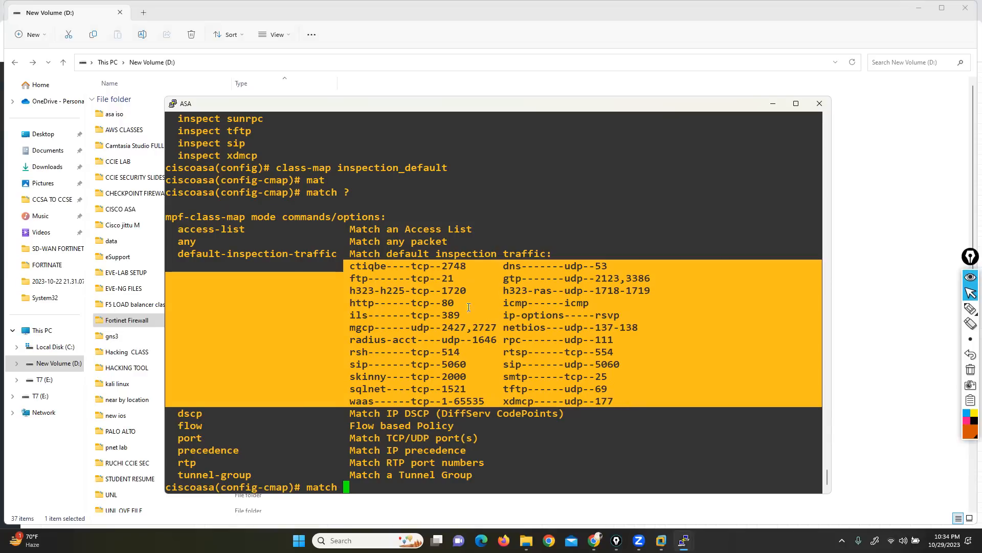
pyautogui.moveTo(176, 253); pyautogui.dragTo(617, 402)
# Step: Discard the unfinished match command and exit class-map mode to the ASA's global configuration mode
pyautogui.press('BackSpace')
pyautogui.press('BackSpace')
pyautogui.press('BackSpace')
pyautogui.press('BackSpace')
pyautogui.press('BackSpace')
pyautogui.press('BackSpace')
pyautogui.write('exit')
pyautogui.press('Return')
pyautogui.press('Return')
pyautogui.press('Return')
# Step: Begin an access-list named OUTSIDE with a permit TCP entry and list the available source options
pyautogui.write('ac')
pyautogui.press('Tab')
pyautogui.write('c')
pyautogui.press('Tab')
pyautogui.write('l')
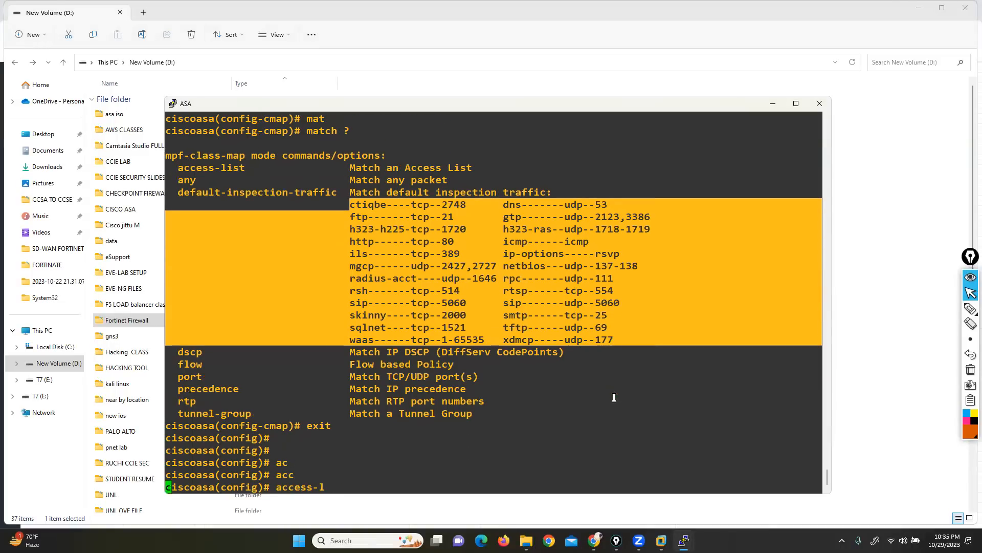
pyautogui.press('Tab')
pyautogui.write('OUT')
pyautogui.press('BackSpace')
pyautogui.press('BackSpace')
pyautogui.write('UTSIDE PE')
pyautogui.press('Tab')
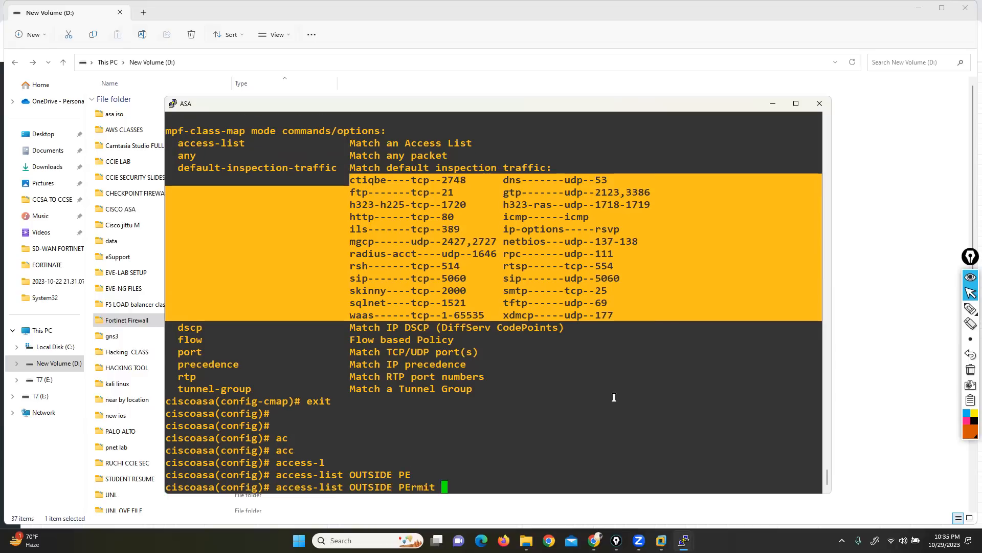
pyautogui.write('TCP ?')
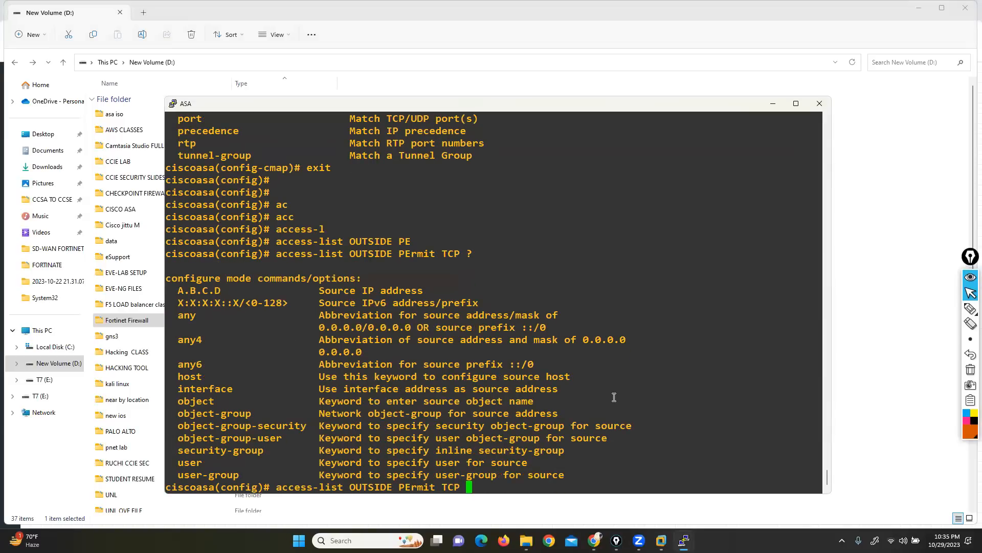
pyautogui.write('an')
# Step: Extend the OUTSIDE permit TCP entry with any any eq, list the port options, and quit the listing
pyautogui.press('Tab')
pyautogui.write('an')
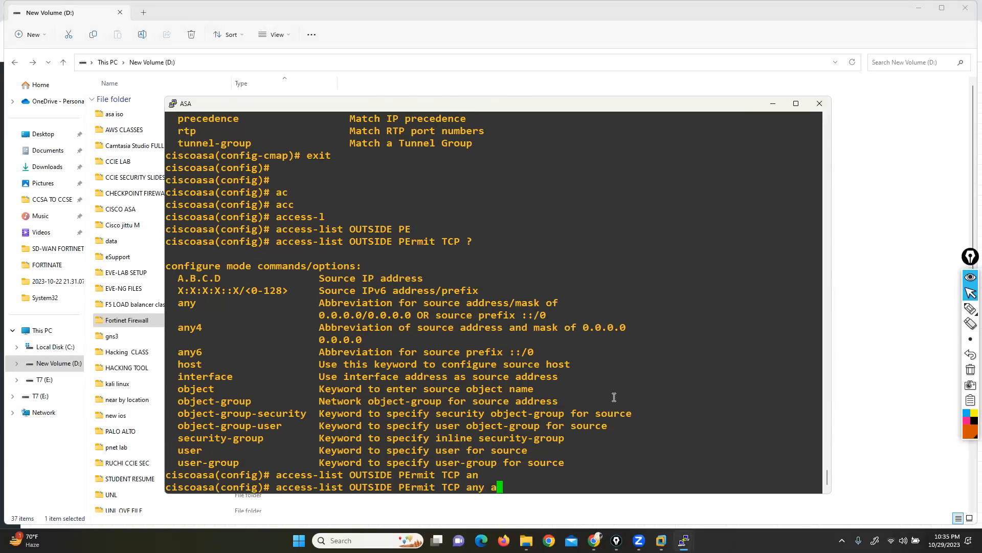
pyautogui.press('Tab')
pyautogui.write('e')
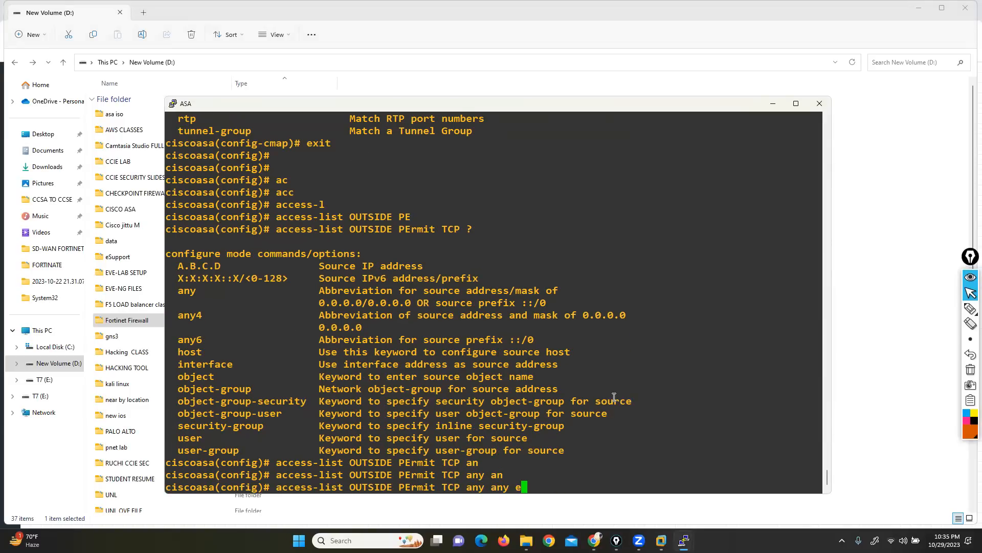
pyautogui.write('q ?')
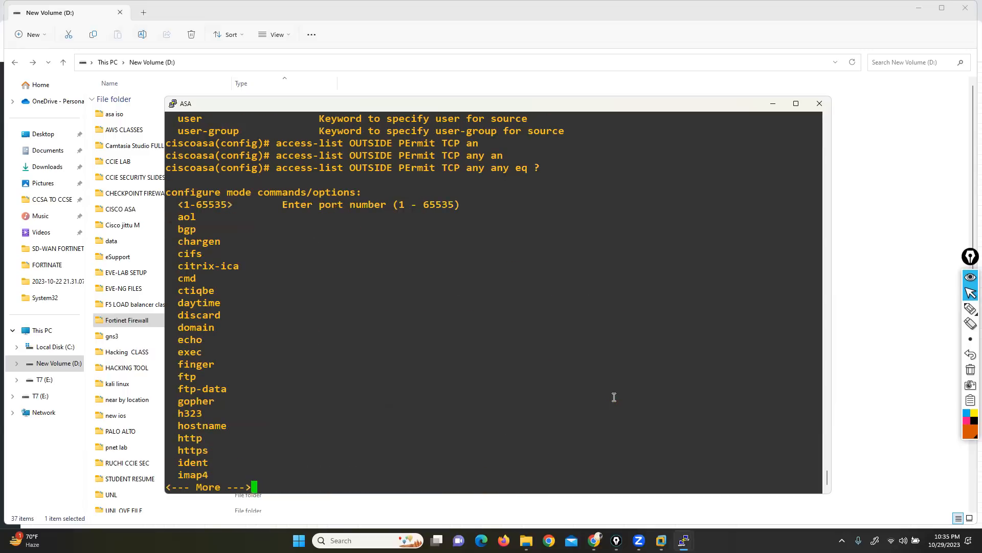
pyautogui.press('Return')
pyautogui.press('Return')
pyautogui.press('Return')
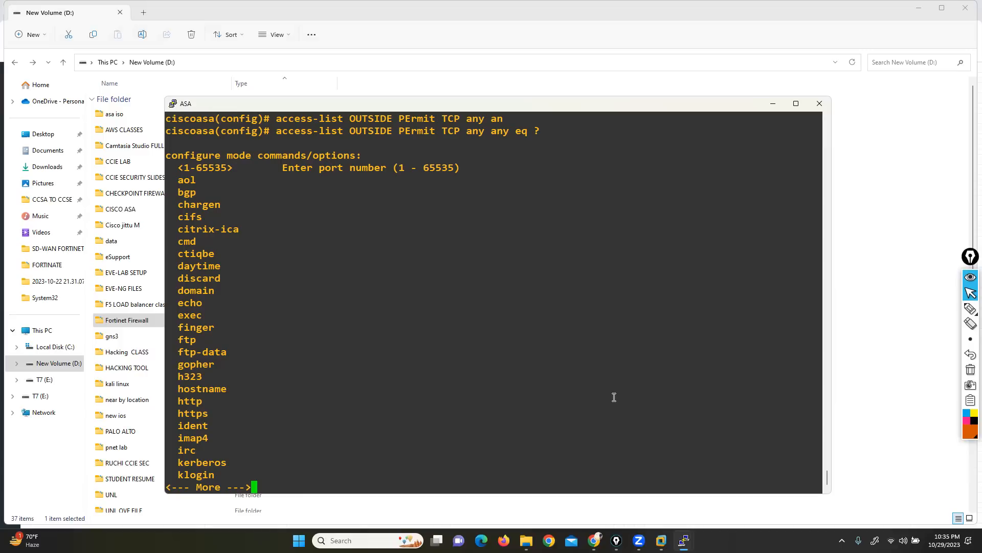
pyautogui.press('q')
# Step: Enlarge the ASA console window and re-examine the default-inspection-traffic protocols and ports in the earlier match help output
pyautogui.scroll(20, 398, 439)
pyautogui.click(395, 438)
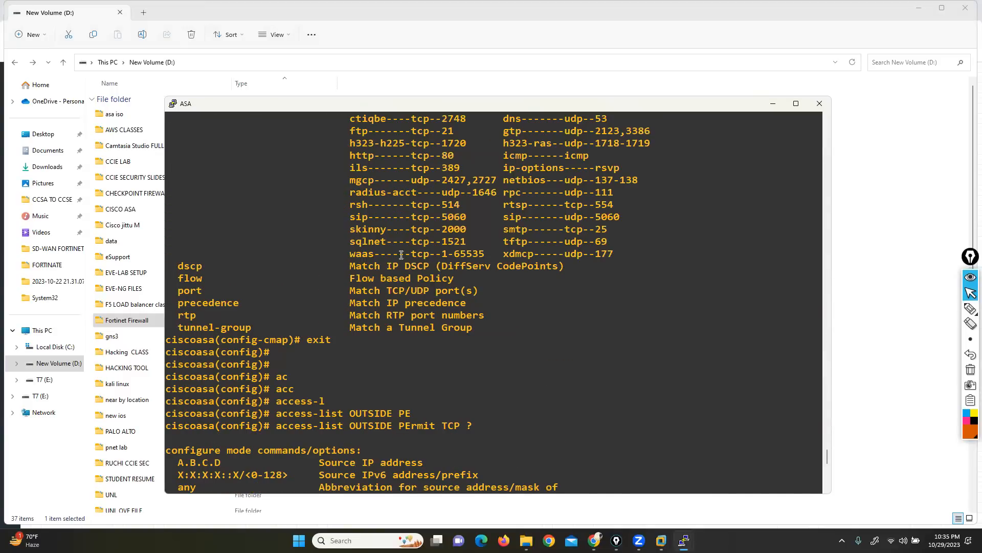
pyautogui.scroll(5, 394, 307)
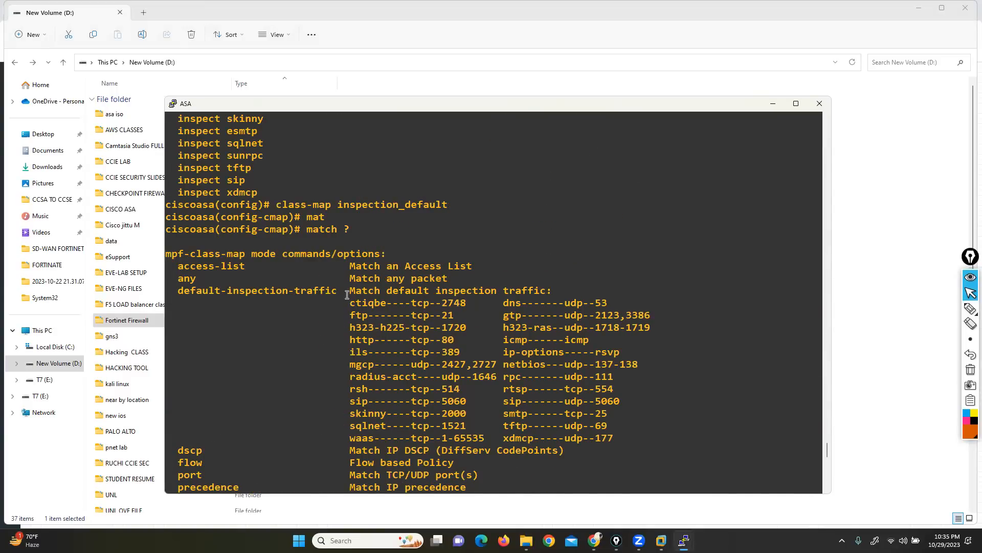
pyautogui.moveTo(362, 96); pyautogui.dragTo(362, 23)
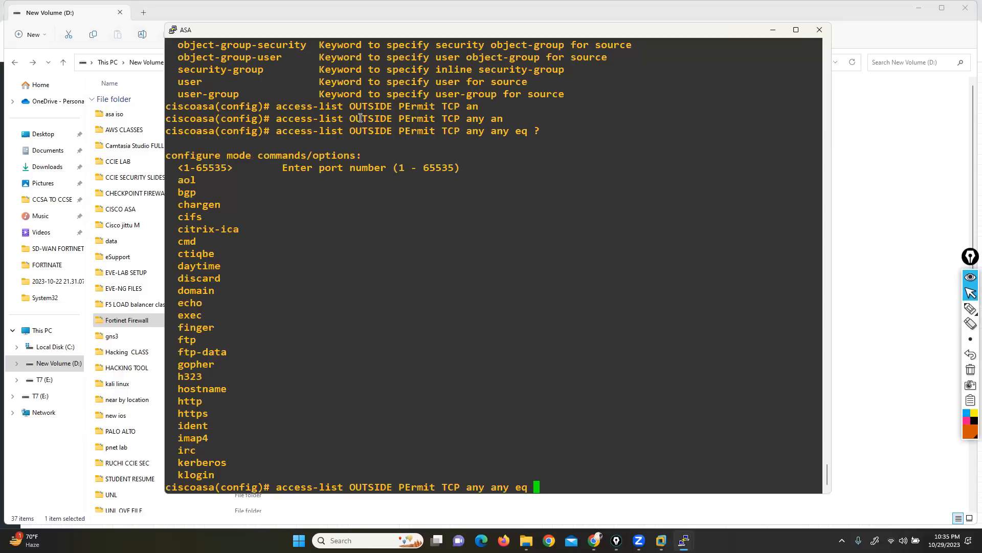
pyautogui.scroll(6, 348, 323)
pyautogui.scroll(12, 348, 324)
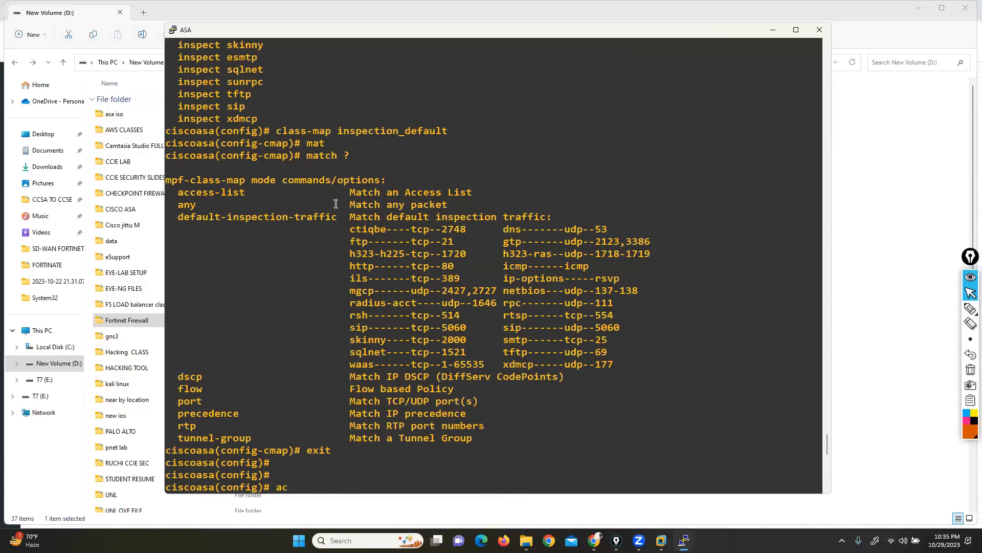
pyautogui.moveTo(337, 229); pyautogui.dragTo(648, 361)
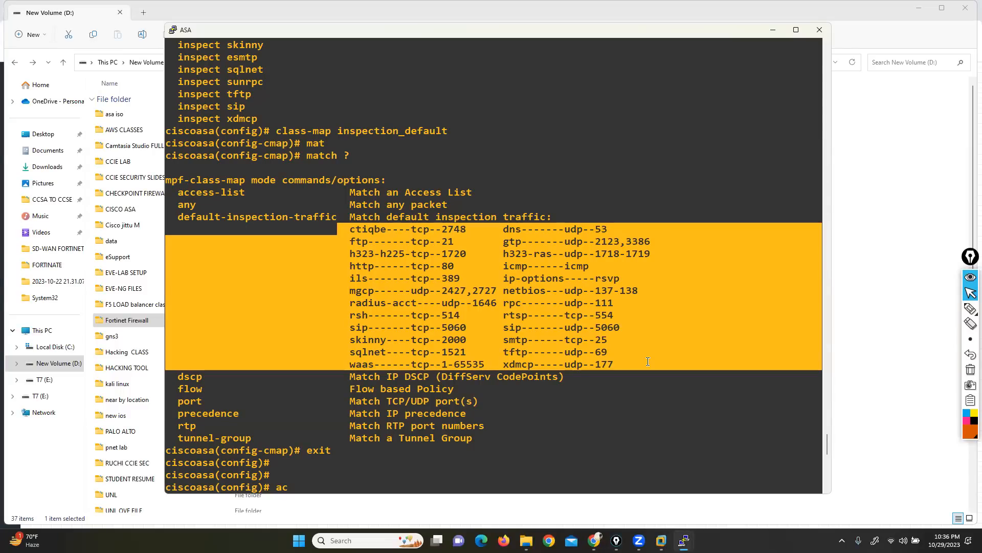
# Step: Minimize the ASA console and browse the D: drive to the CCNA SECURITY folder inside data > Study
pyautogui.click(773, 29)
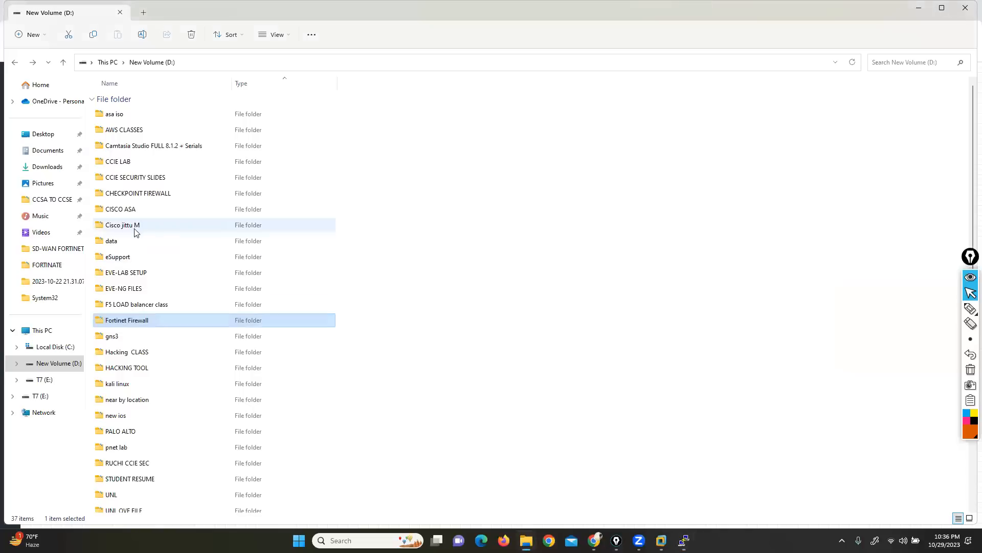
pyautogui.doubleClick(115, 241)
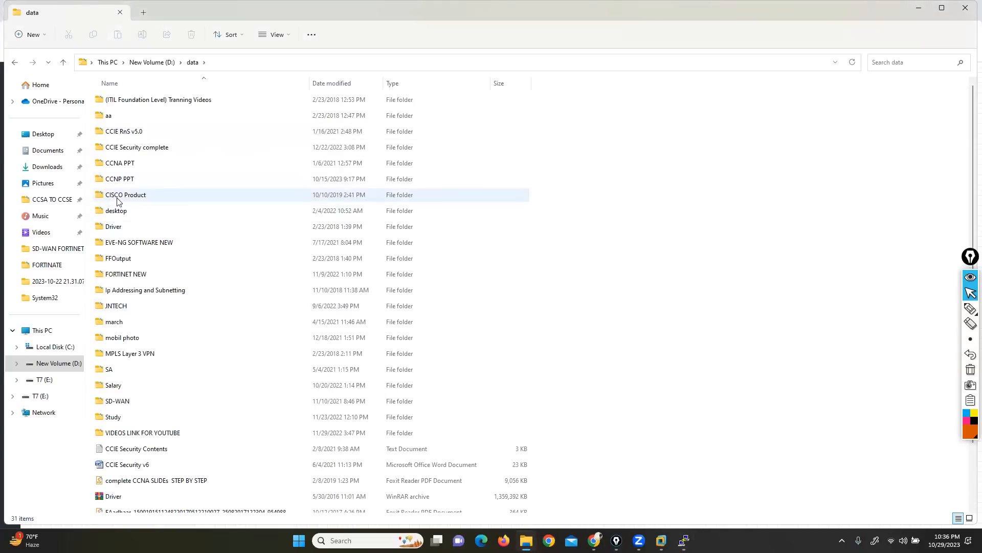
pyautogui.click(115, 418)
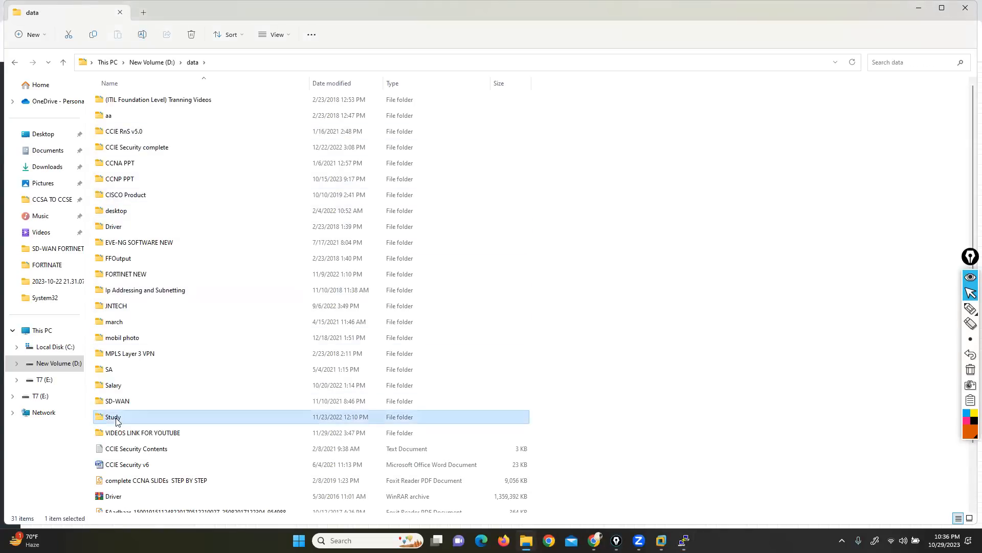
pyautogui.doubleClick(113, 417)
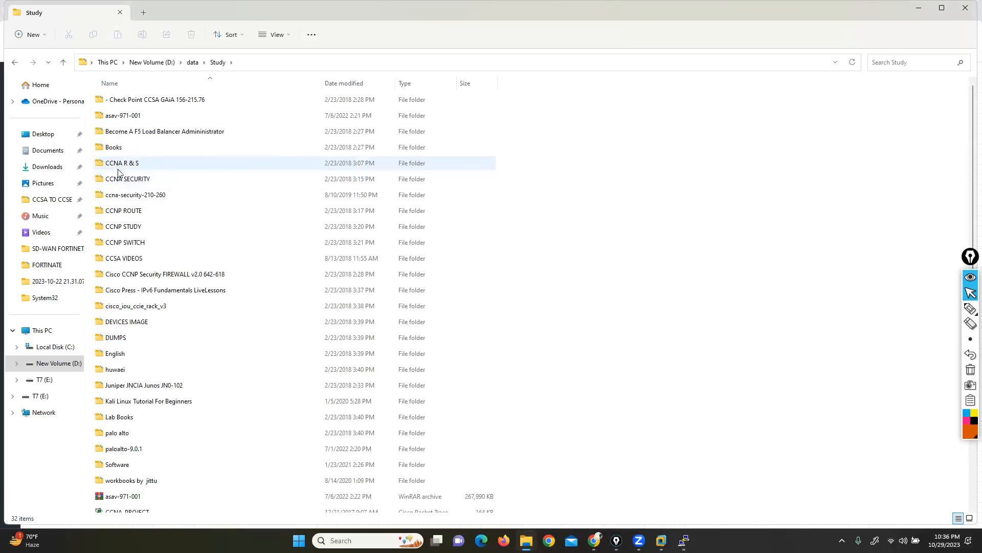
pyautogui.doubleClick(120, 178)
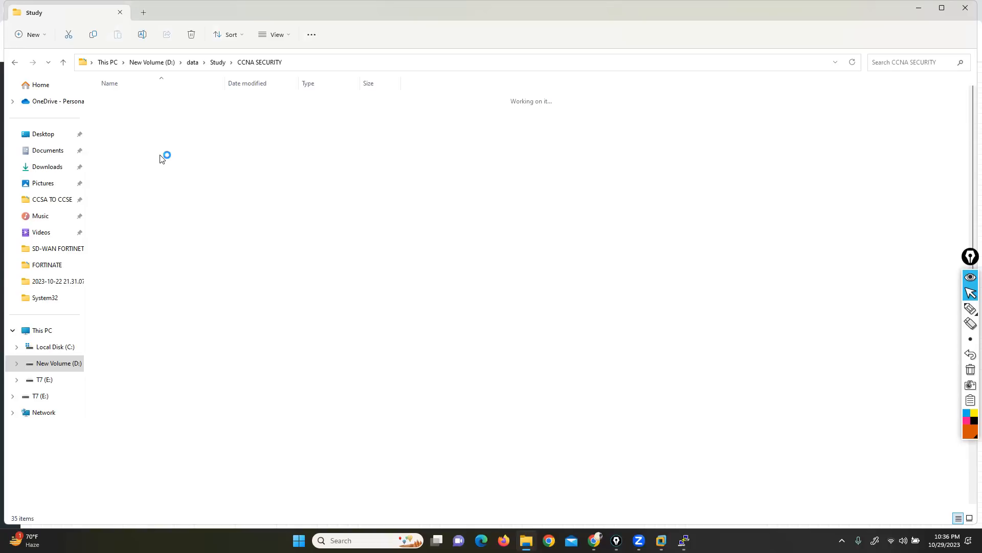
# Step: Return to the D: drive and open the CCIE Security Contents text file in data > Study > ccna-security-210-260
pyautogui.click(152, 62)
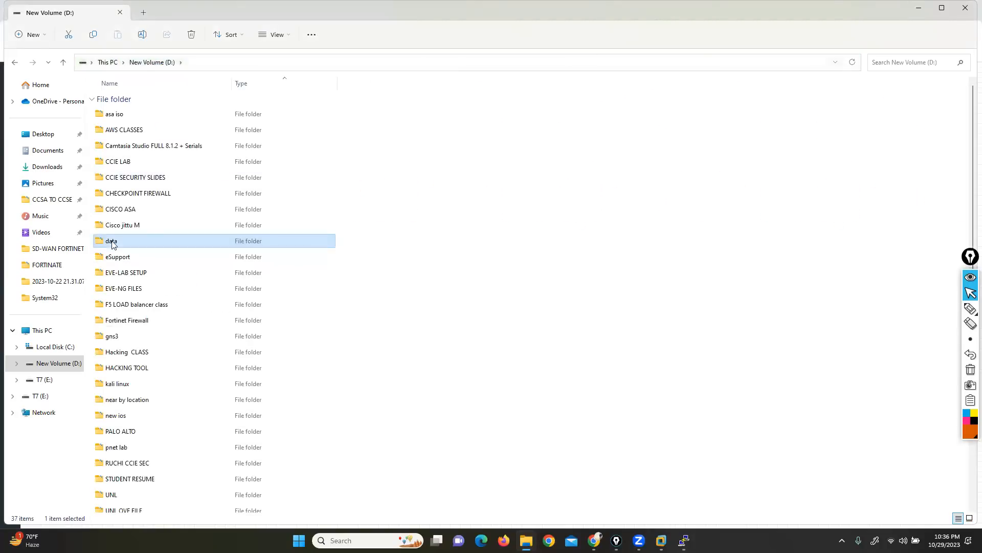
pyautogui.doubleClick(112, 242)
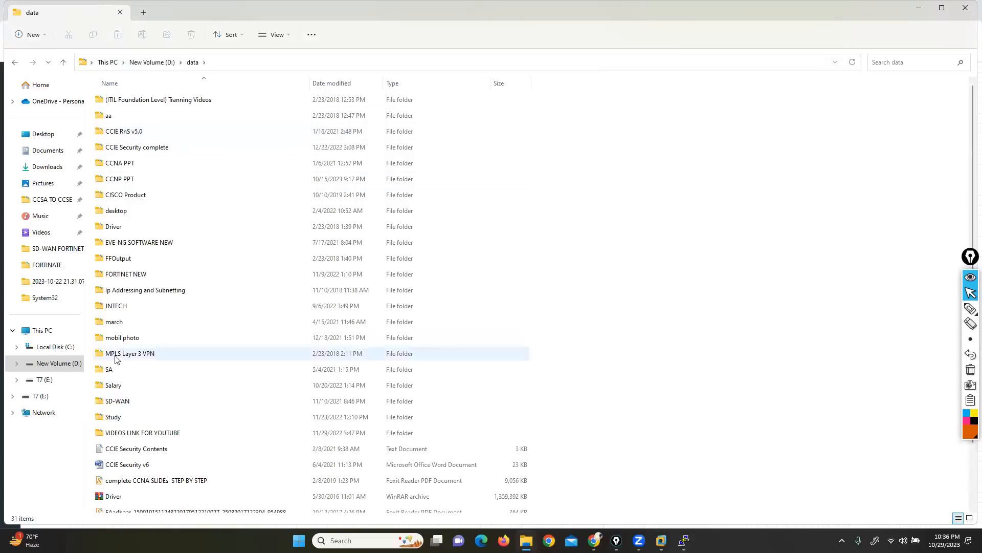
pyautogui.doubleClick(119, 418)
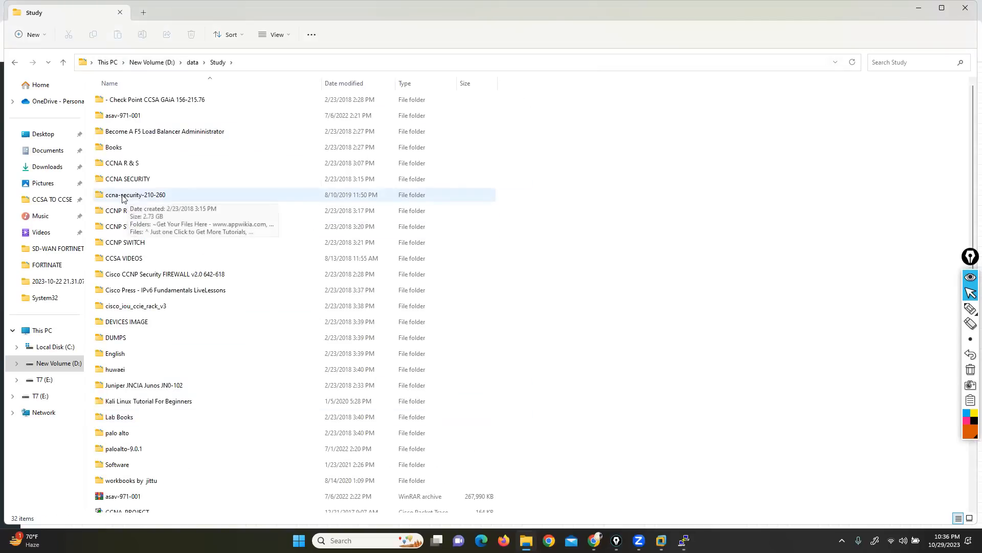
pyautogui.doubleClick(140, 197)
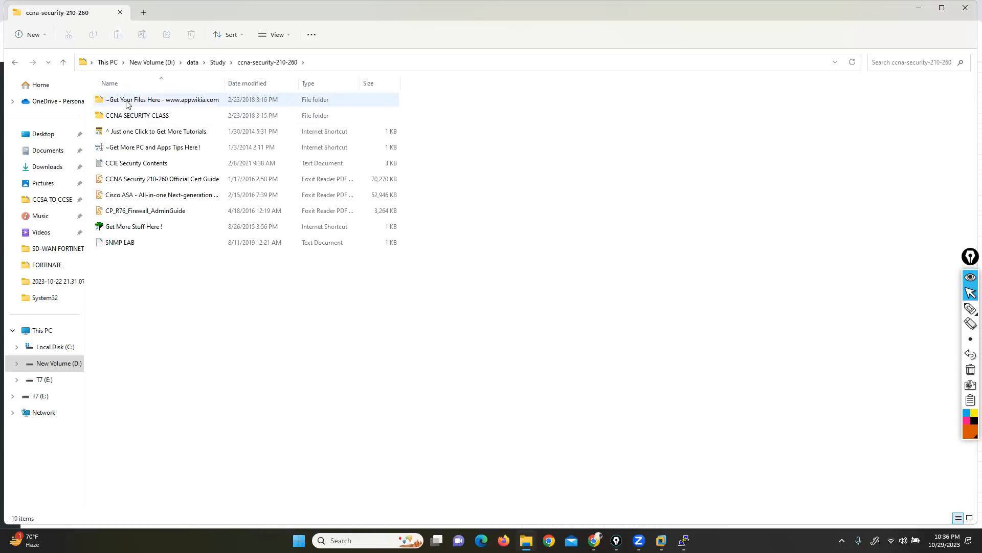
pyautogui.doubleClick(134, 164)
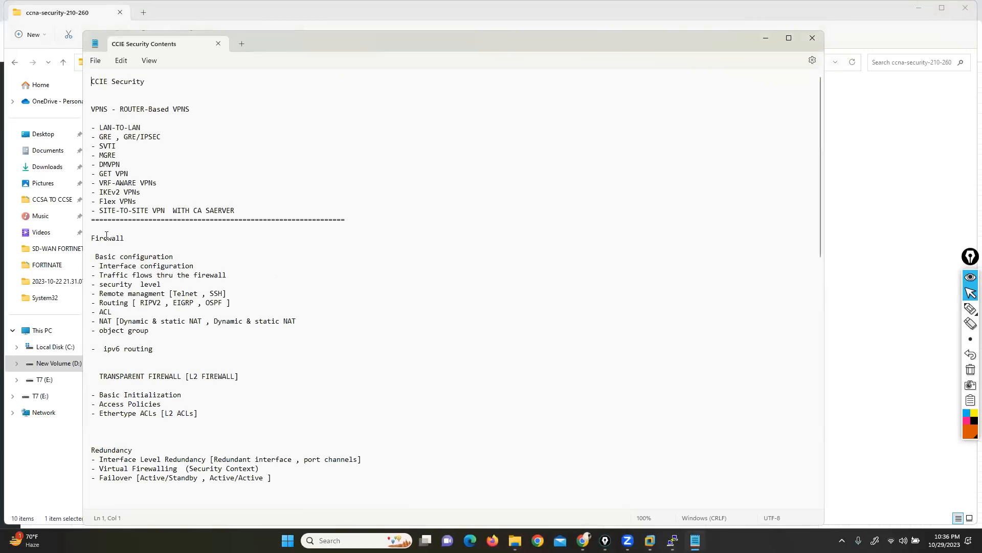
# Step: Highlight the course contents from the Firewall heading through the IKEV2 entry under VPNs, and minimize all windows to show the desktop
pyautogui.moveTo(92, 235); pyautogui.dragTo(140, 370)
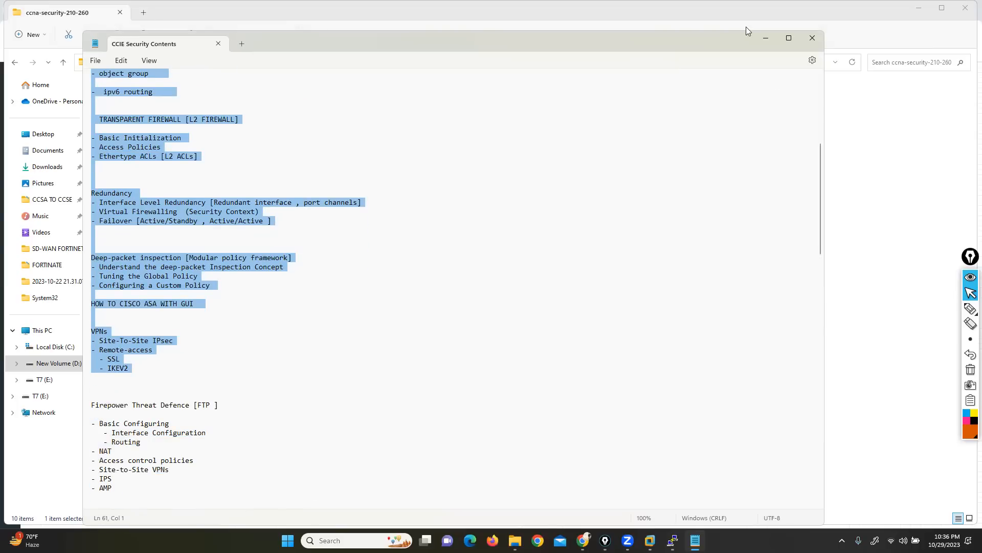
pyautogui.click(764, 40)
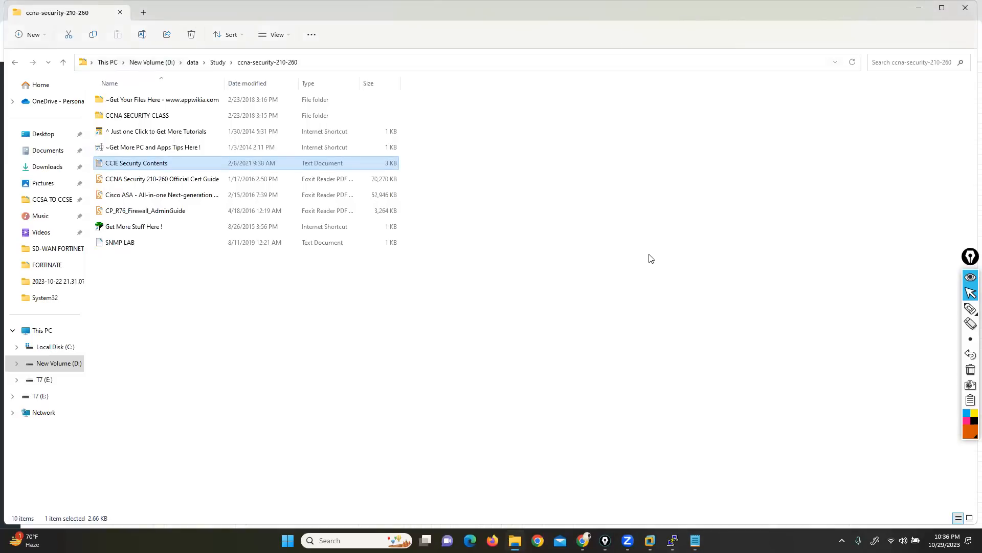
pyautogui.hotkey('alt', 'Tab')
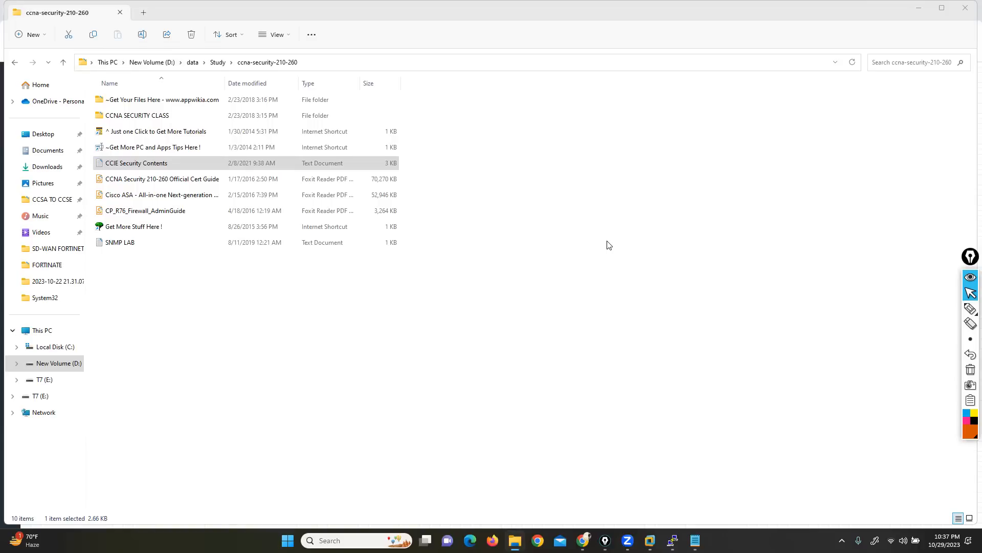
pyautogui.press('super+d')
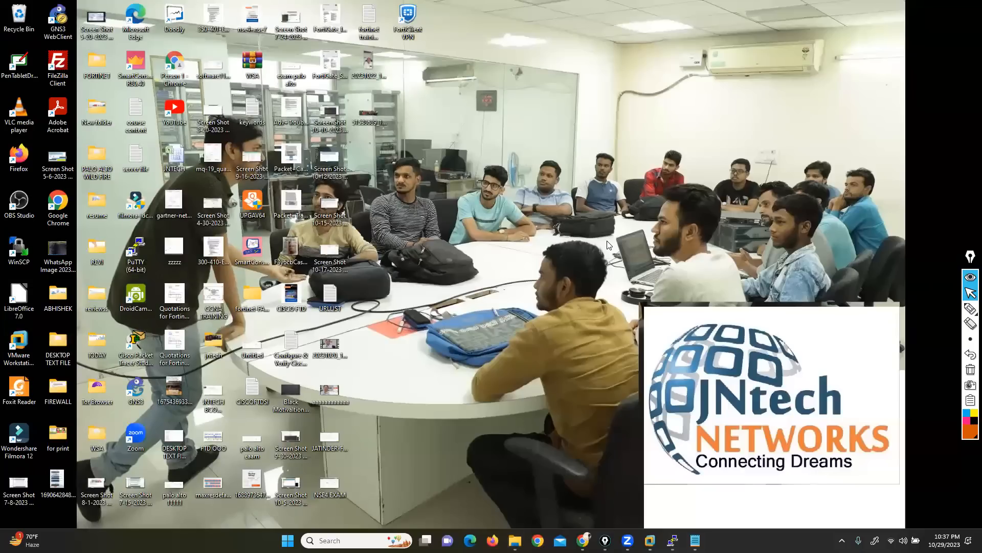